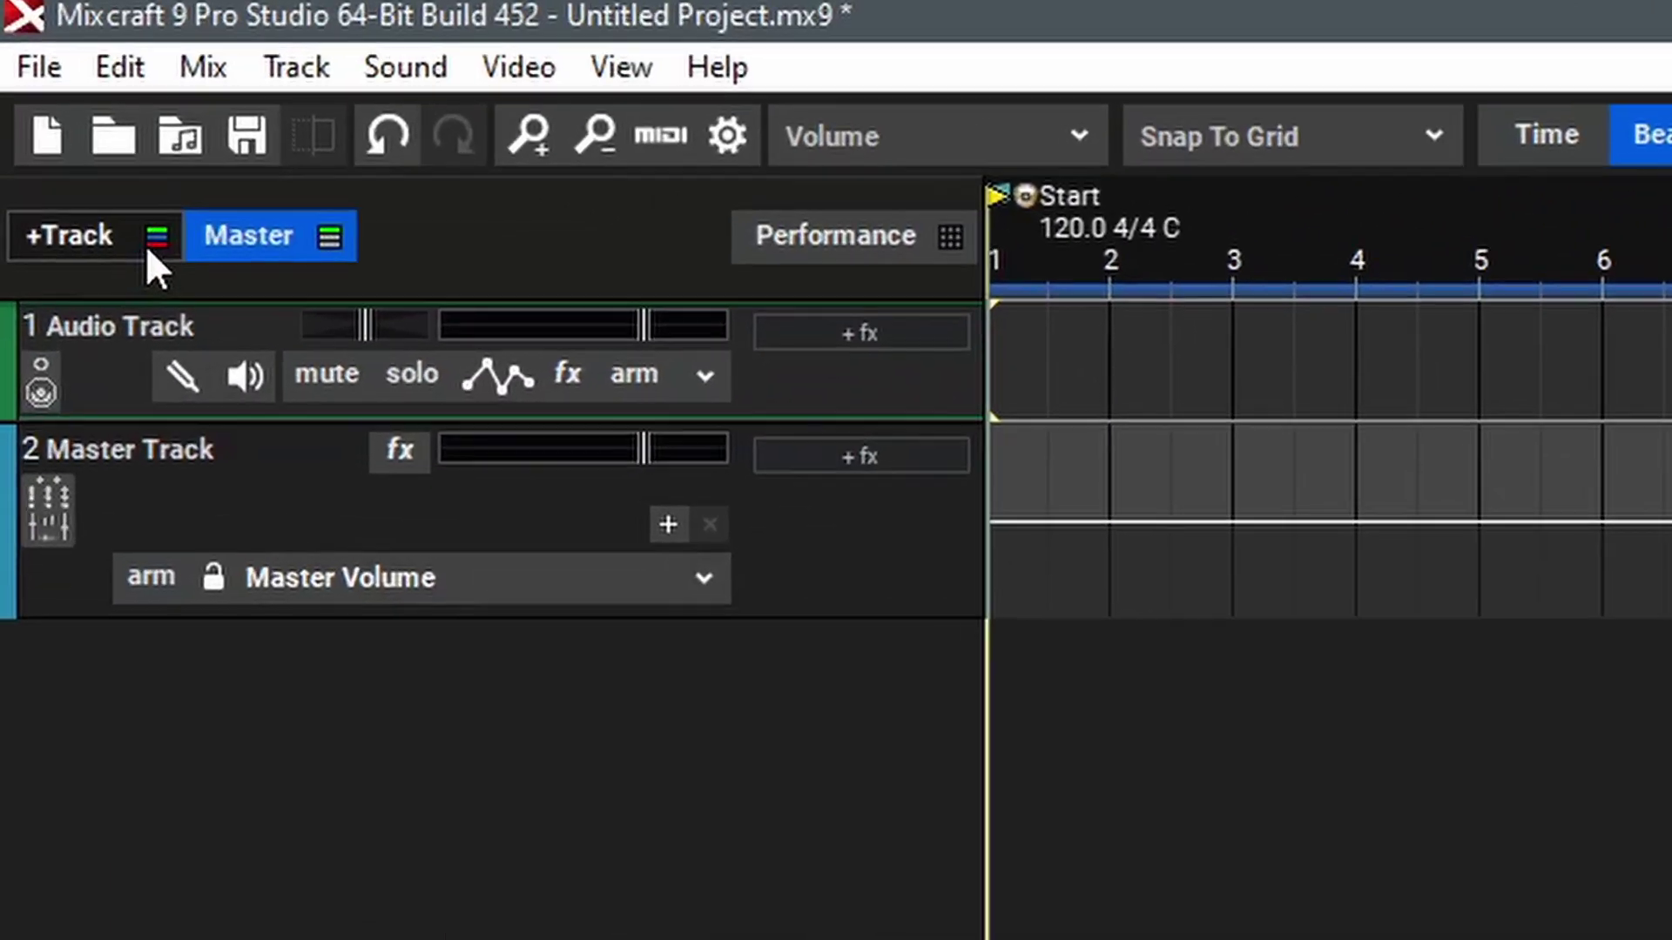
- Insert a video track and place the Cherry-Audio-Nucleus logo image at bar 1
click(146, 247)
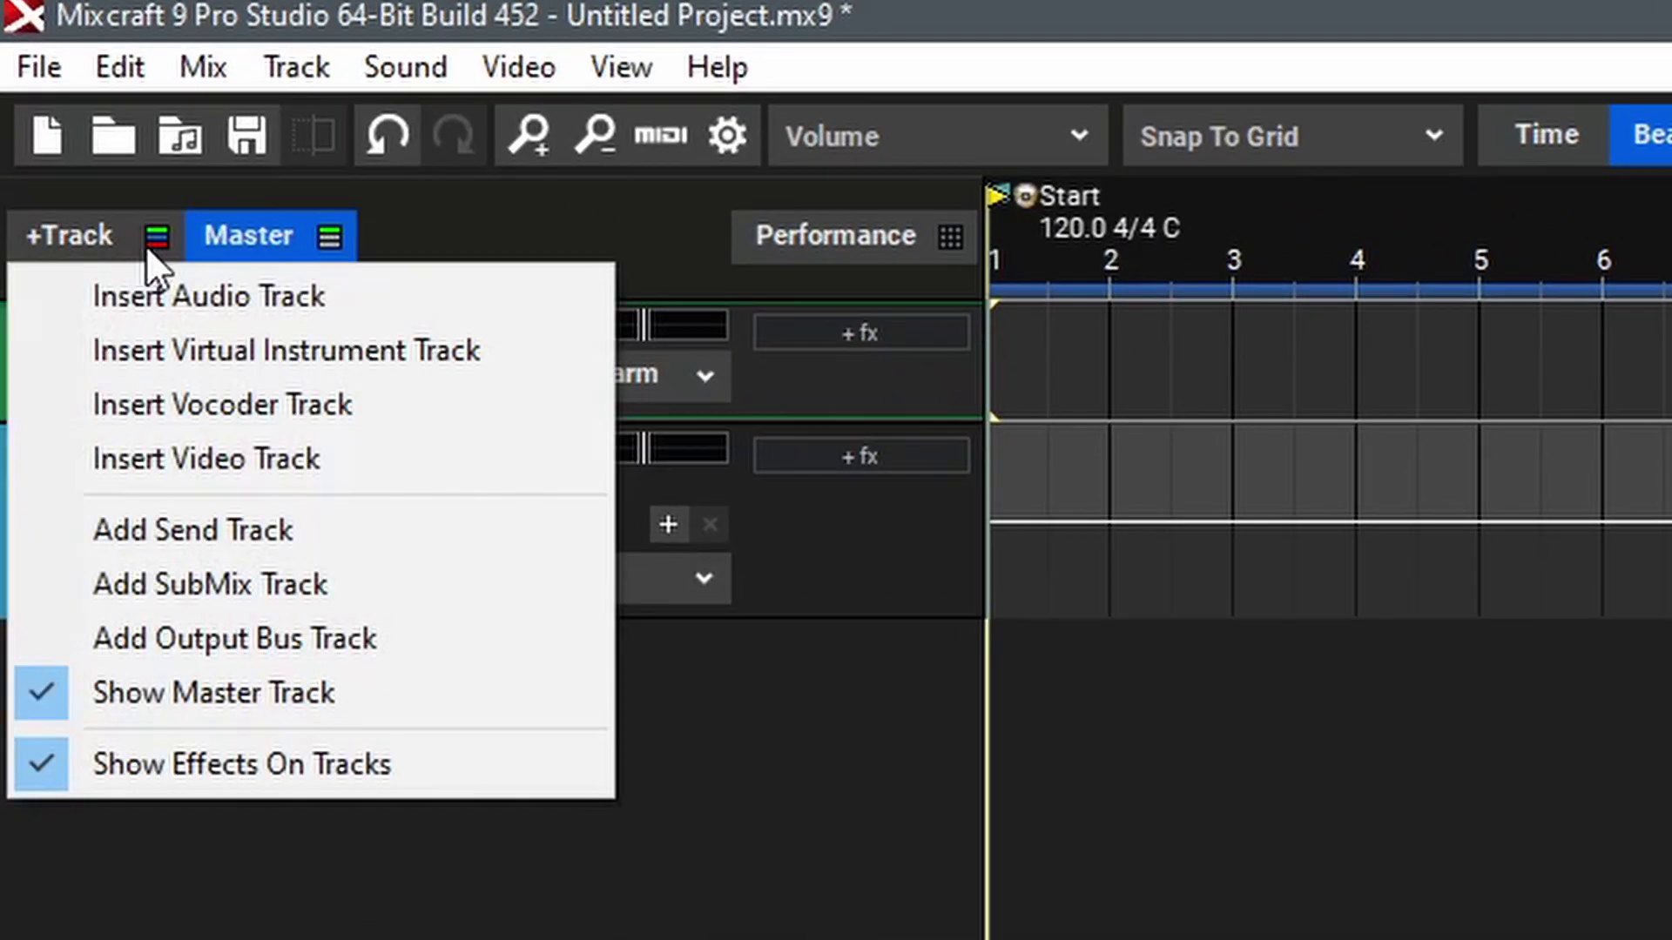
click(305, 461)
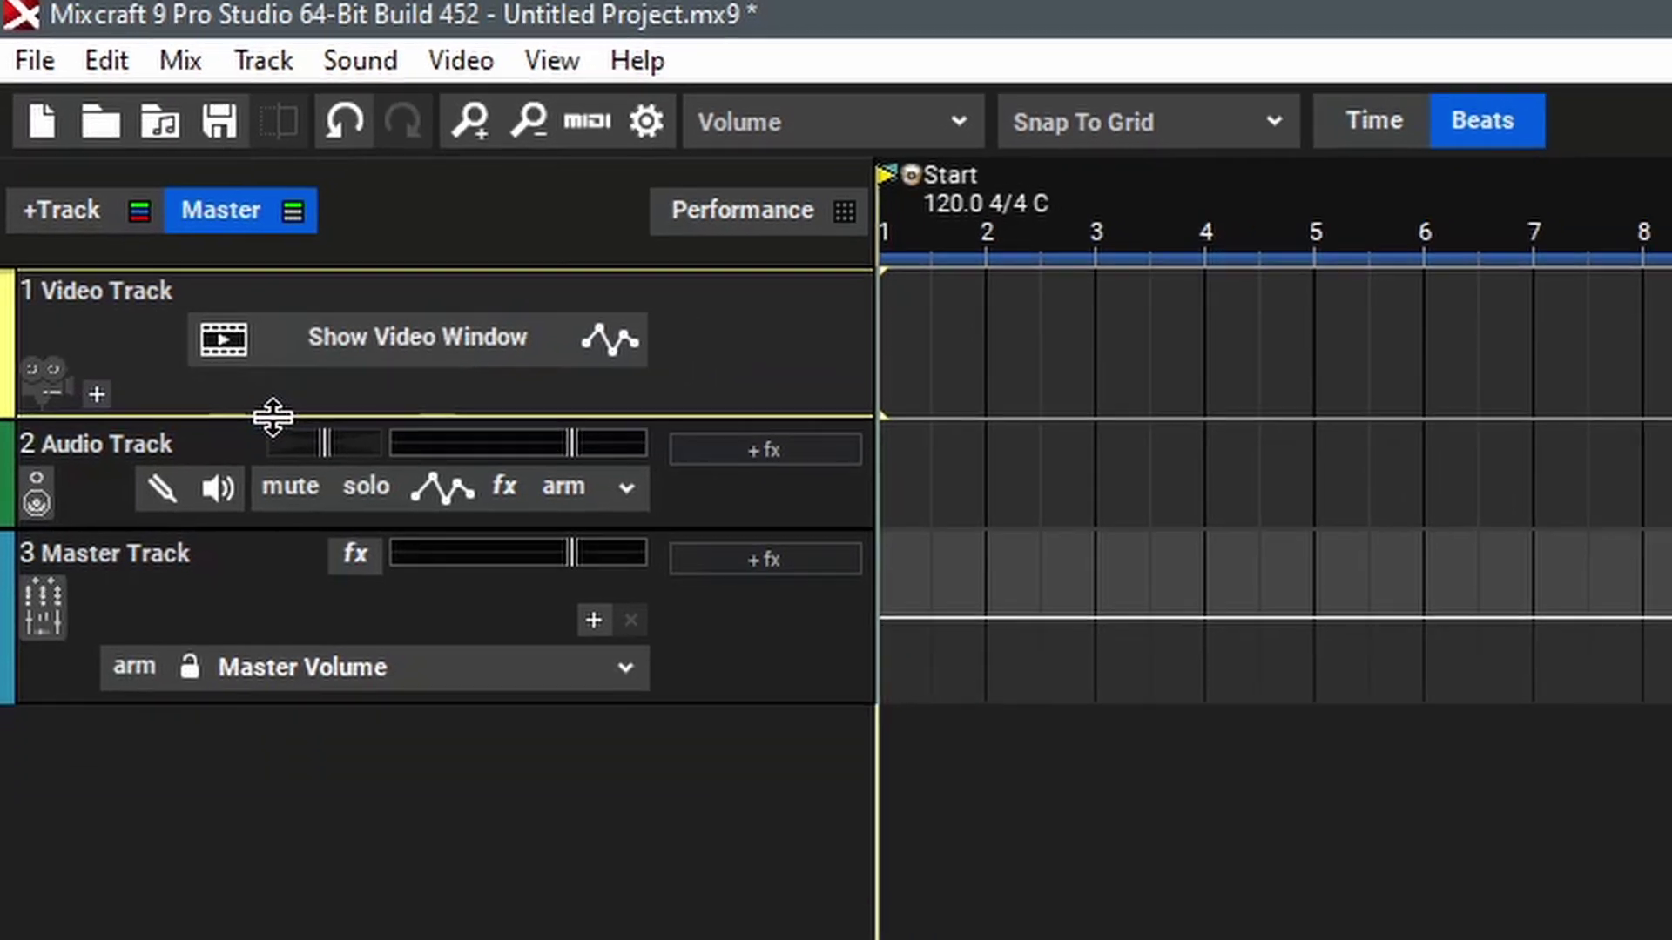
key(alt+Tab)
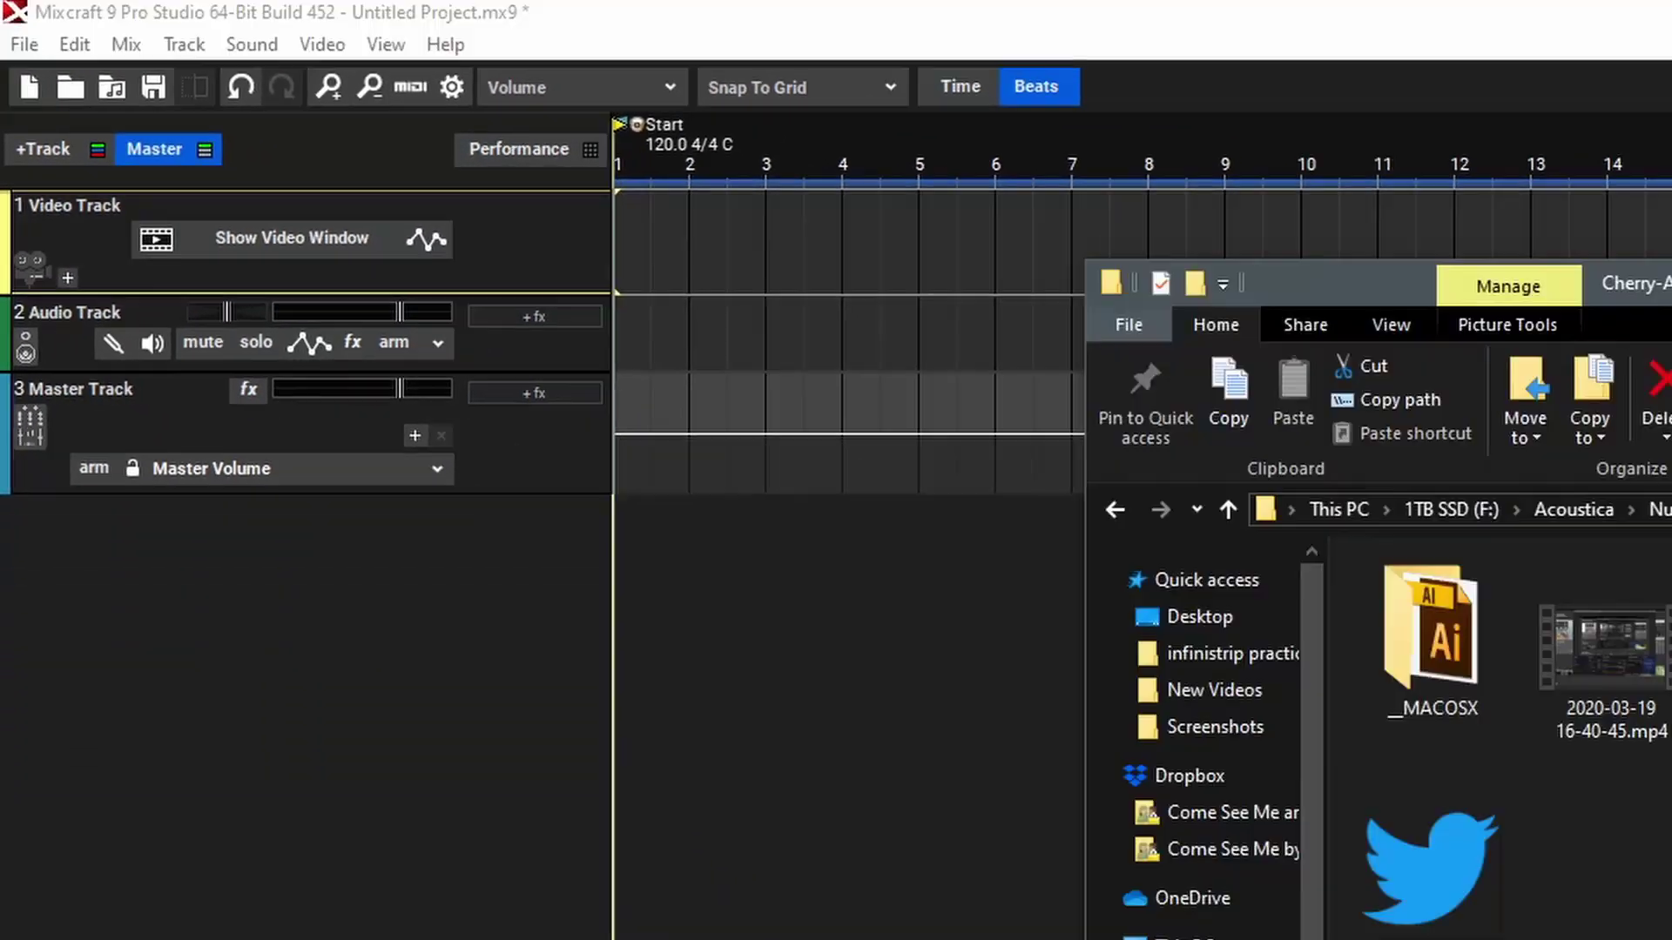
drag(1211, 383, 369, 139)
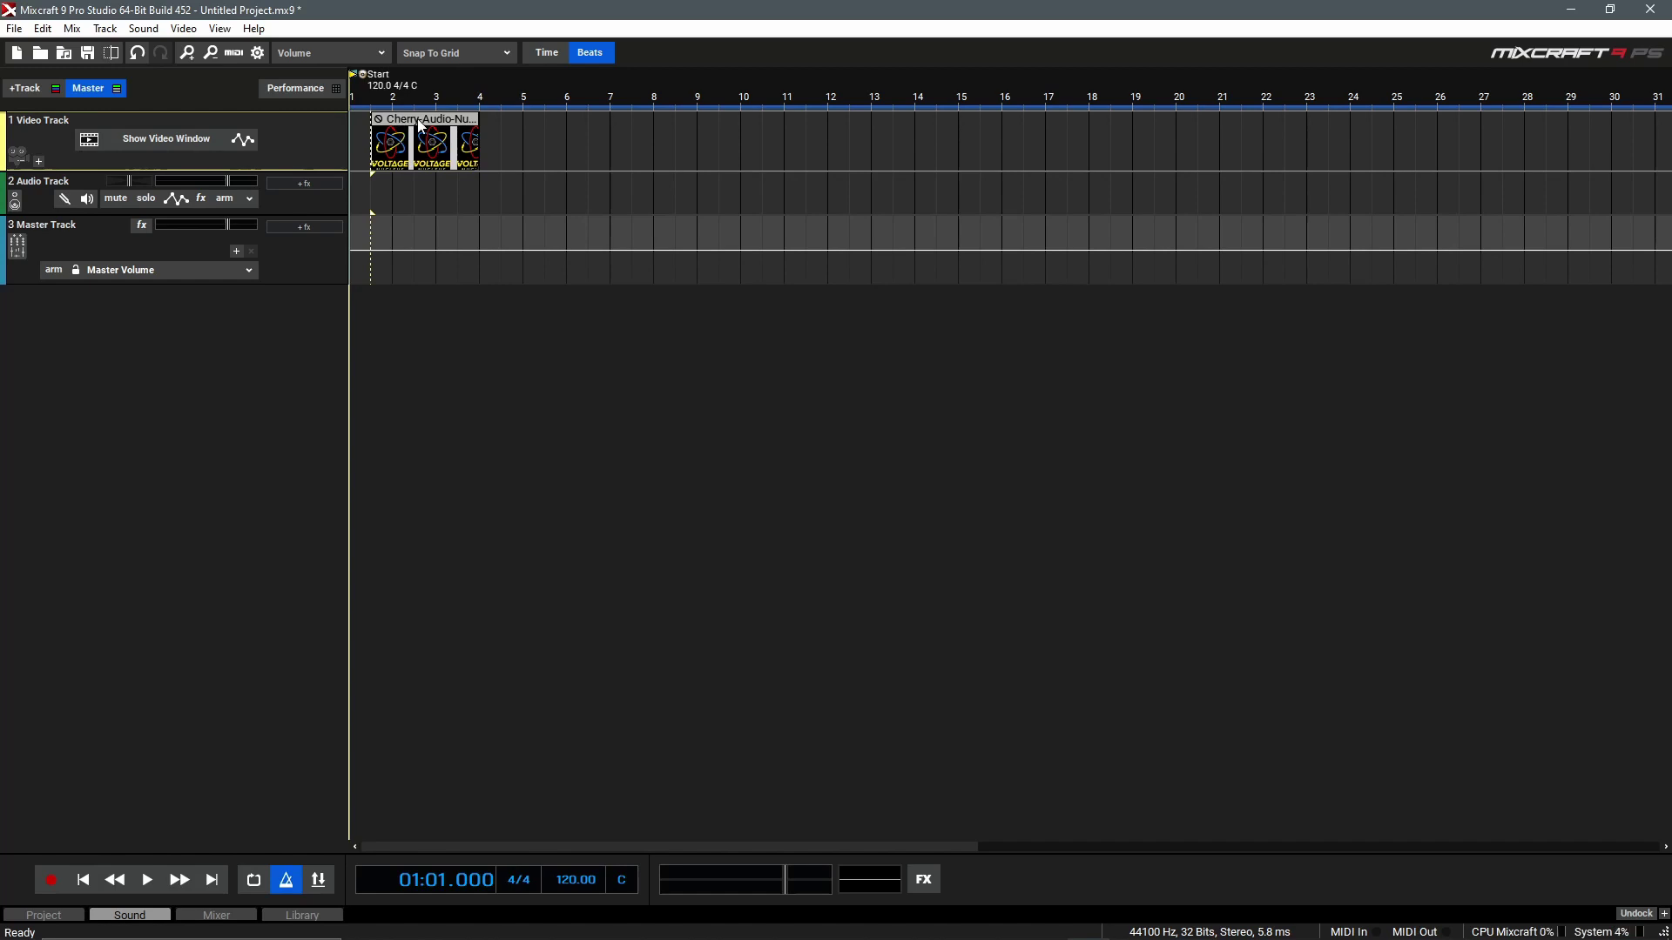
mouse_move(418, 124)
mouse_down()
mouse_move(570, 129)
mouse_move(397, 135)
mouse_up()
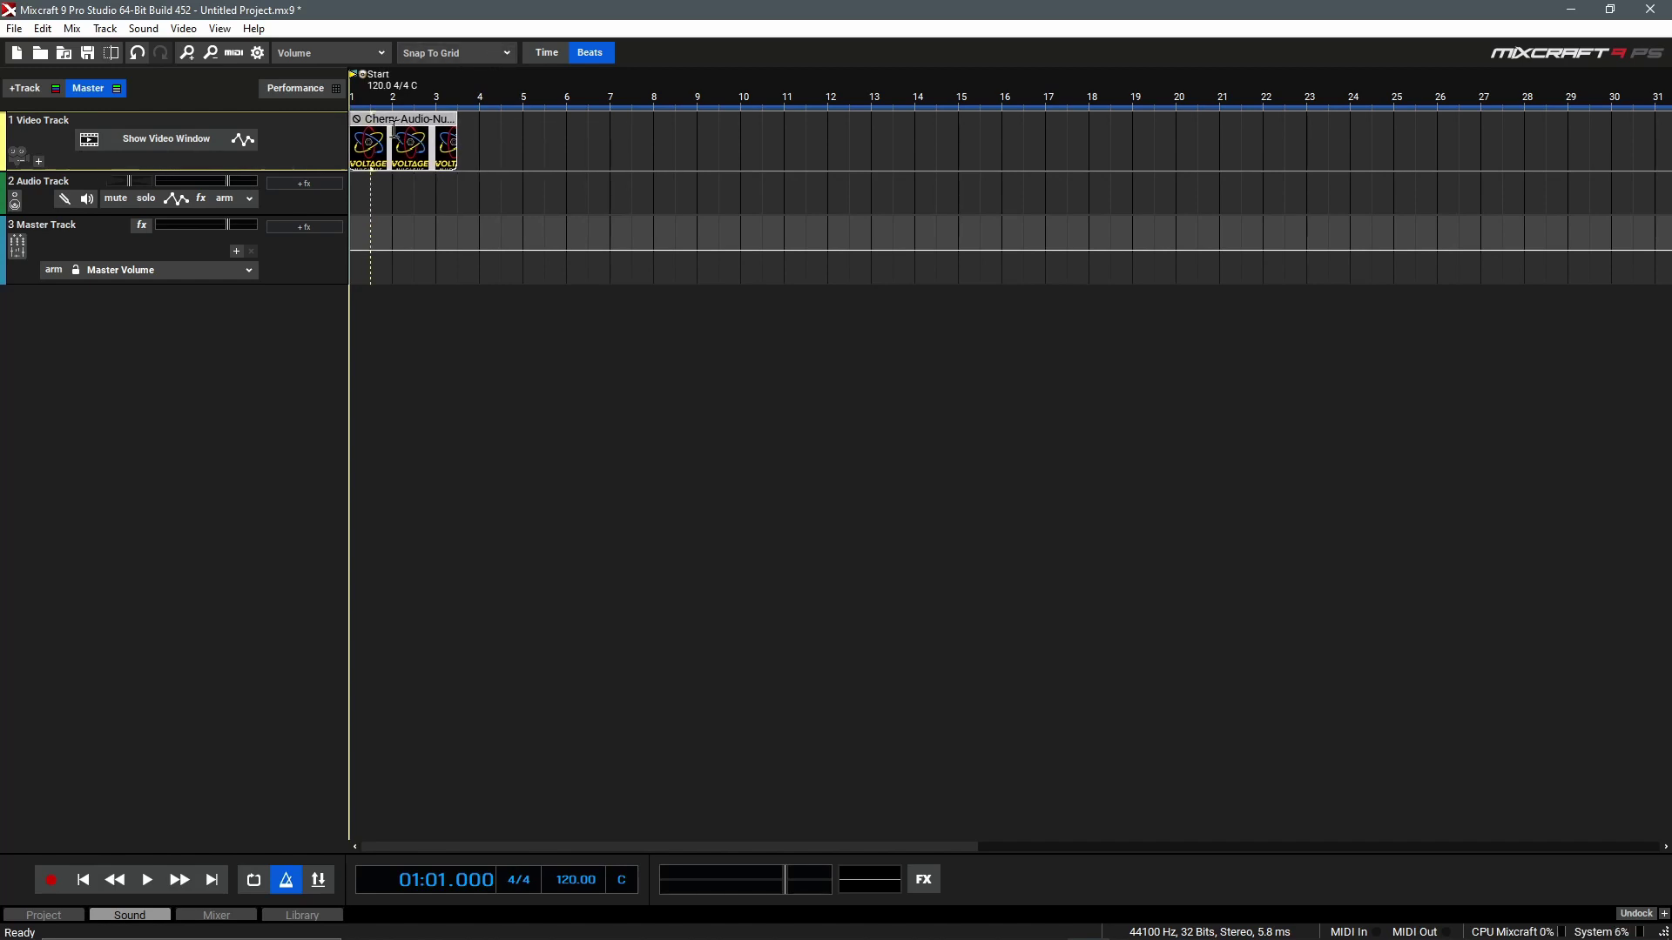
key(alt+Tab)
drag(909, 388, 503, 146)
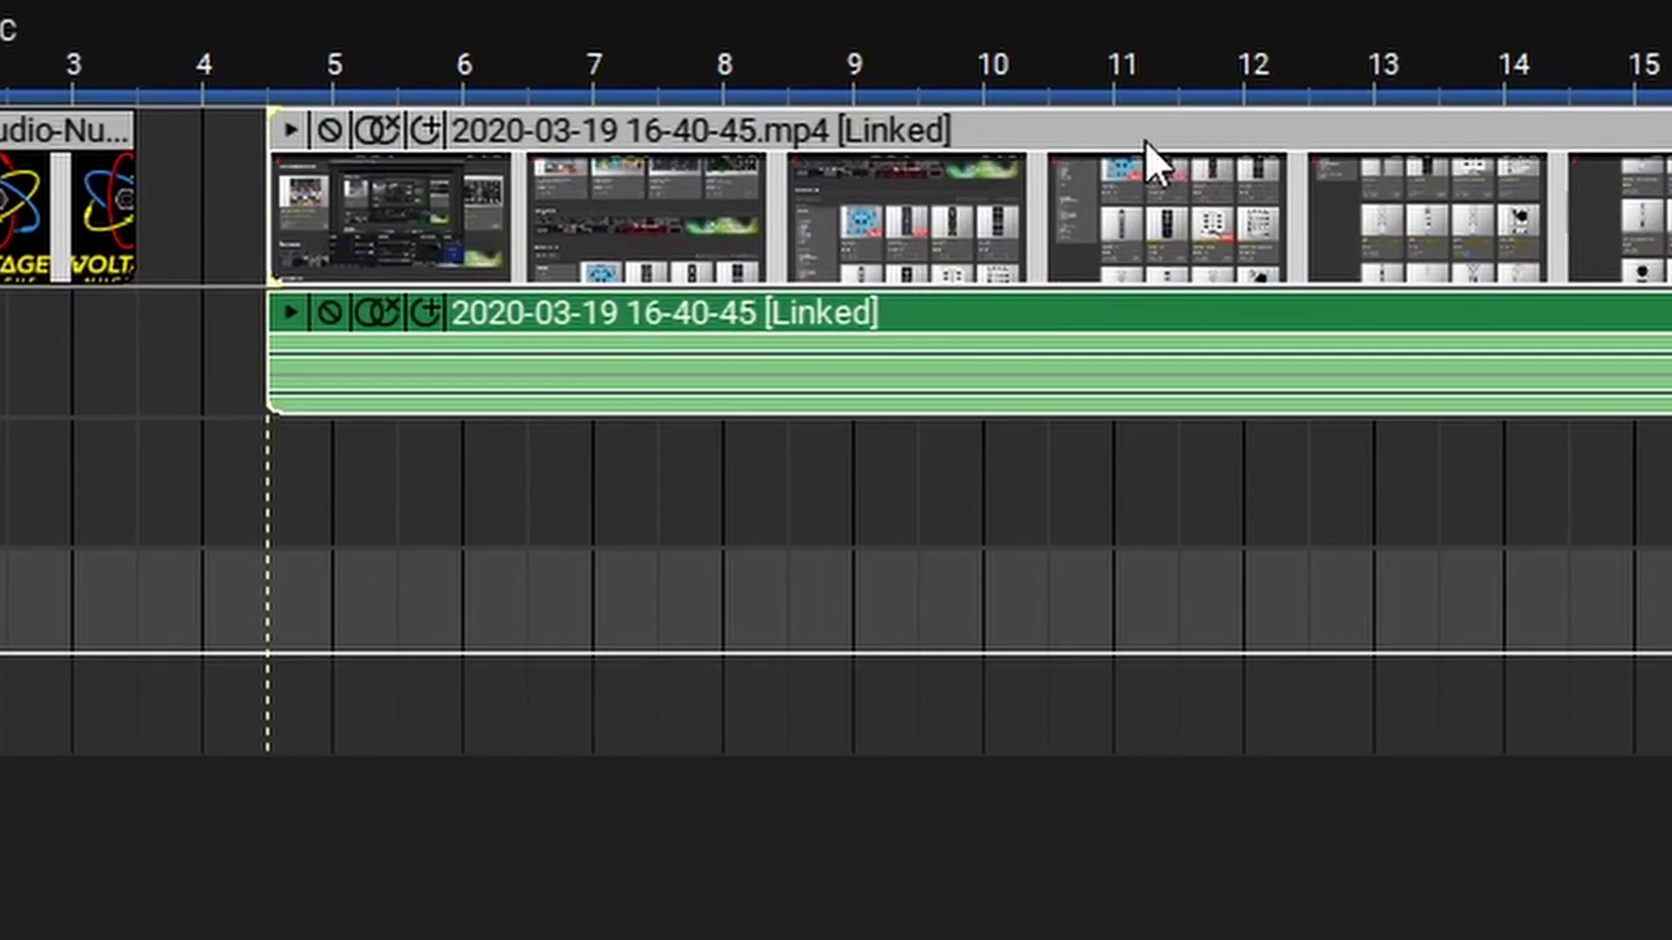
drag(1146, 139, 927, 42)
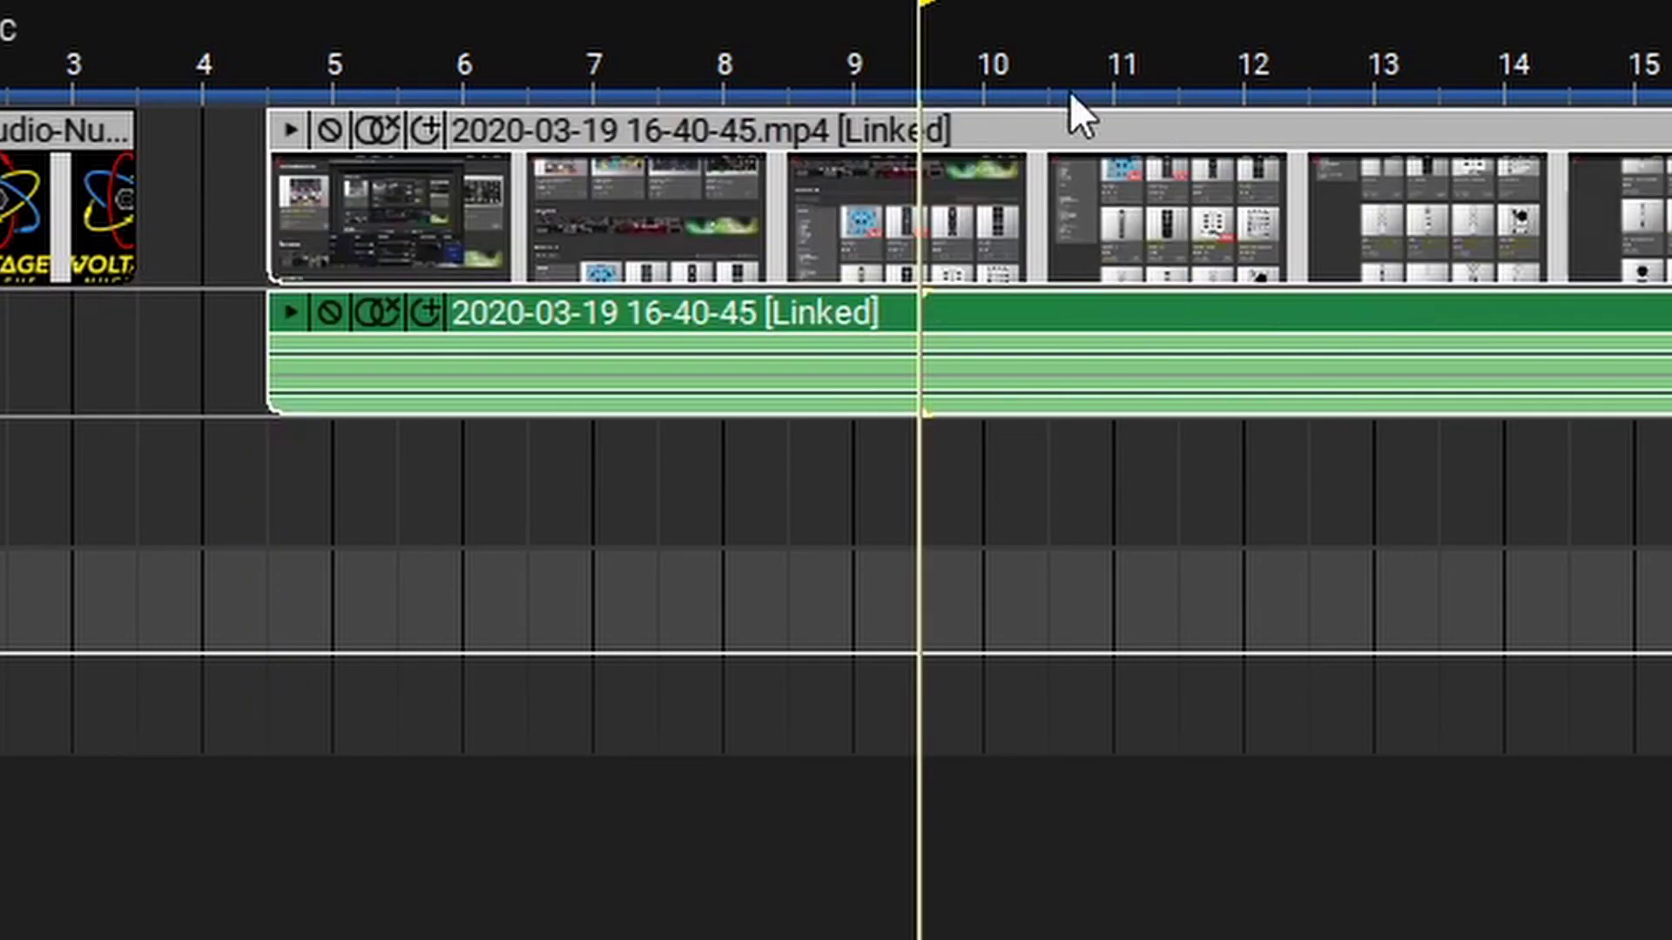
key(s)
click(1504, 56)
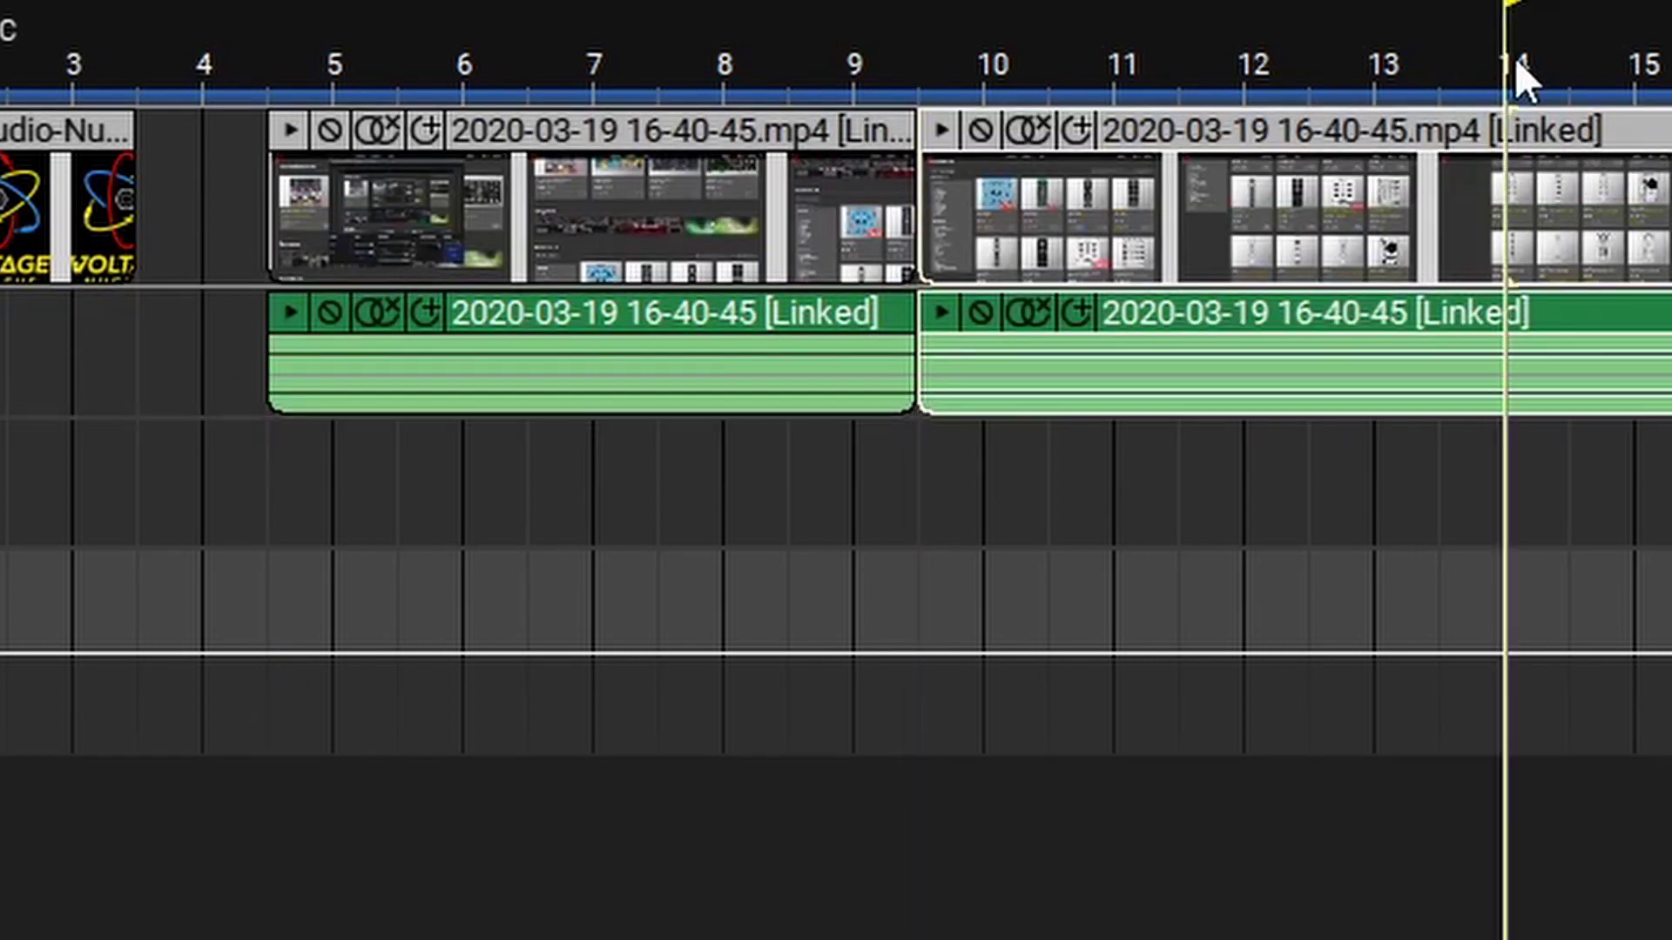
key(s)
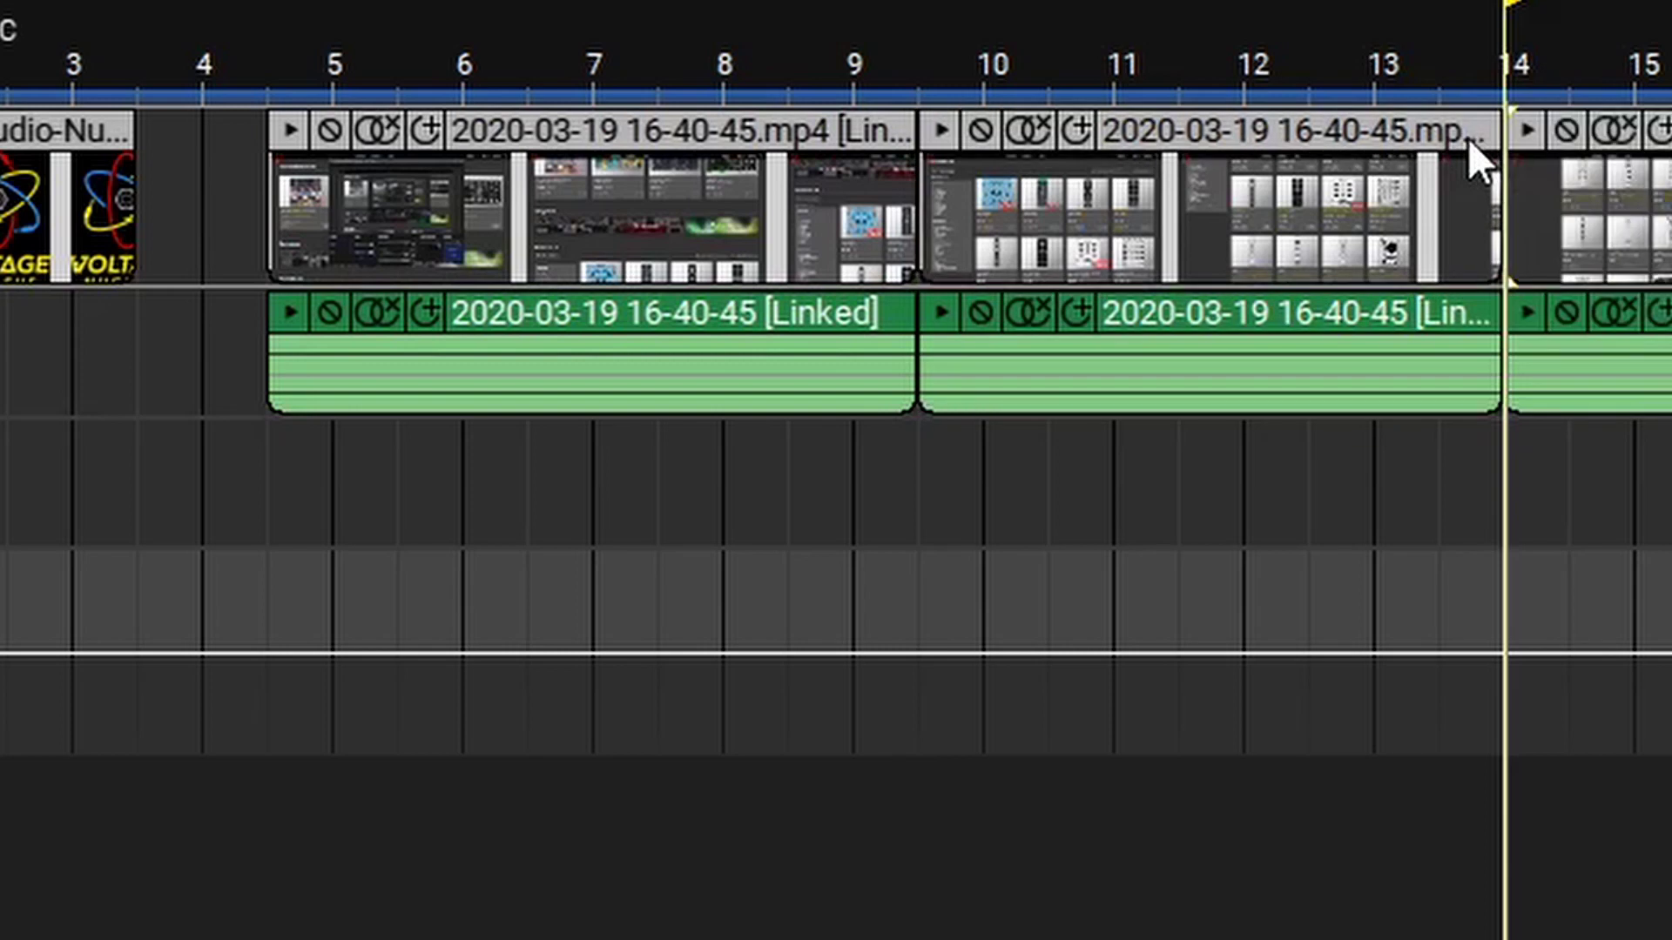
click(1468, 139)
key(Delete)
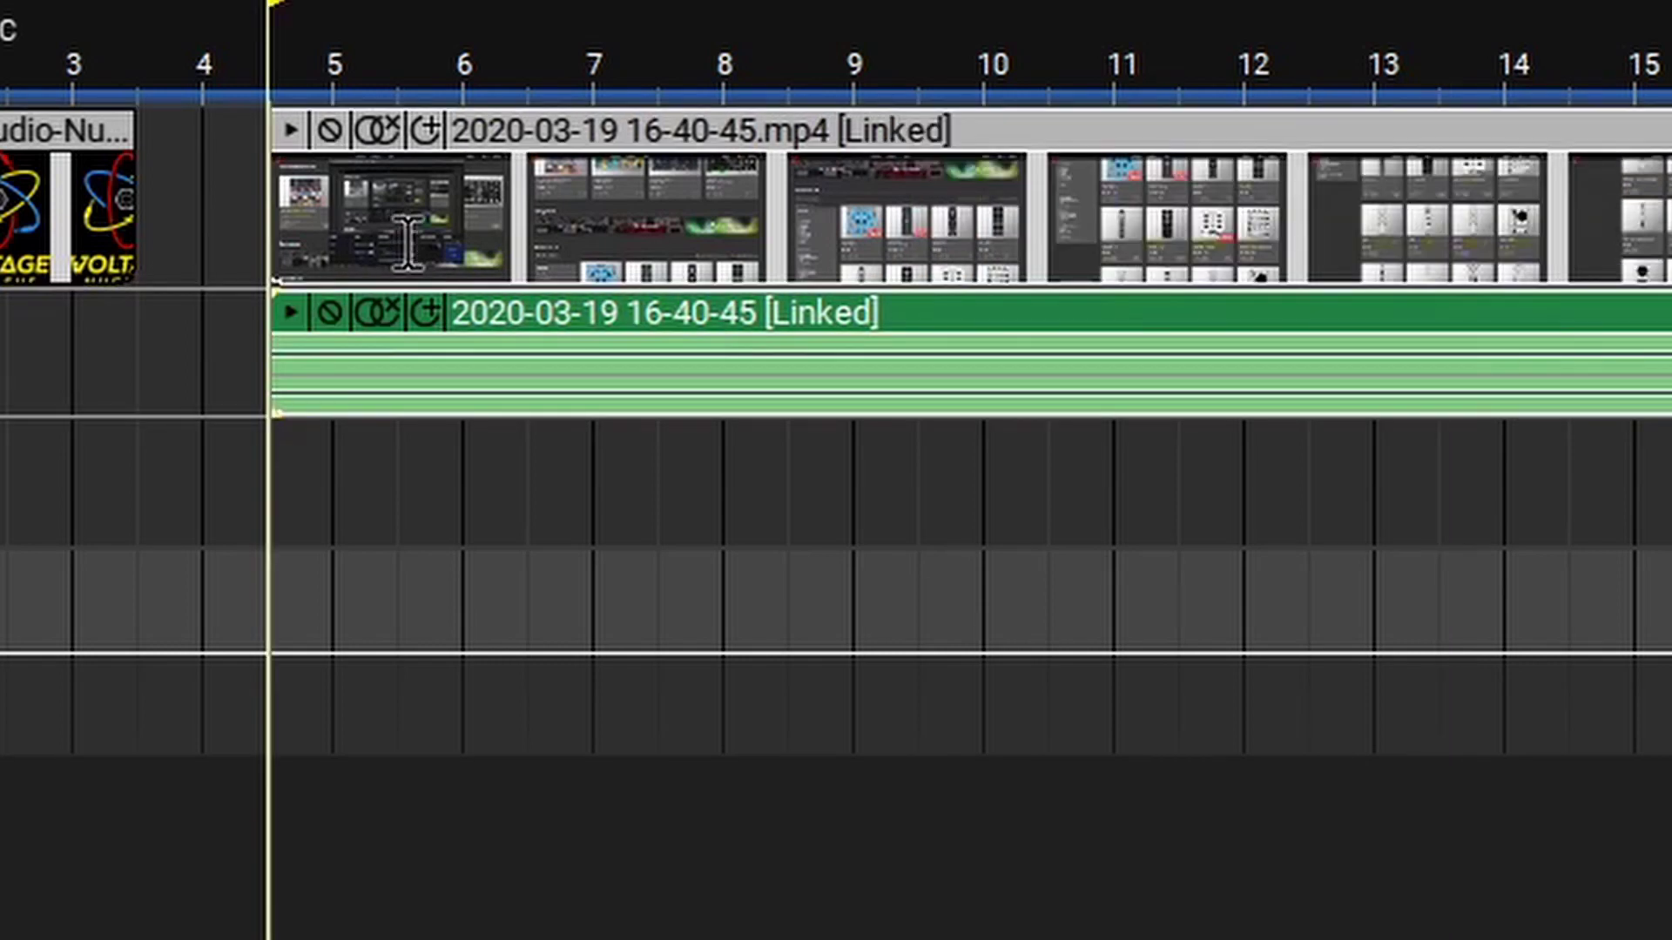
- Close the gap, then unlink and delete the recording's own audio clip
click(492, 306)
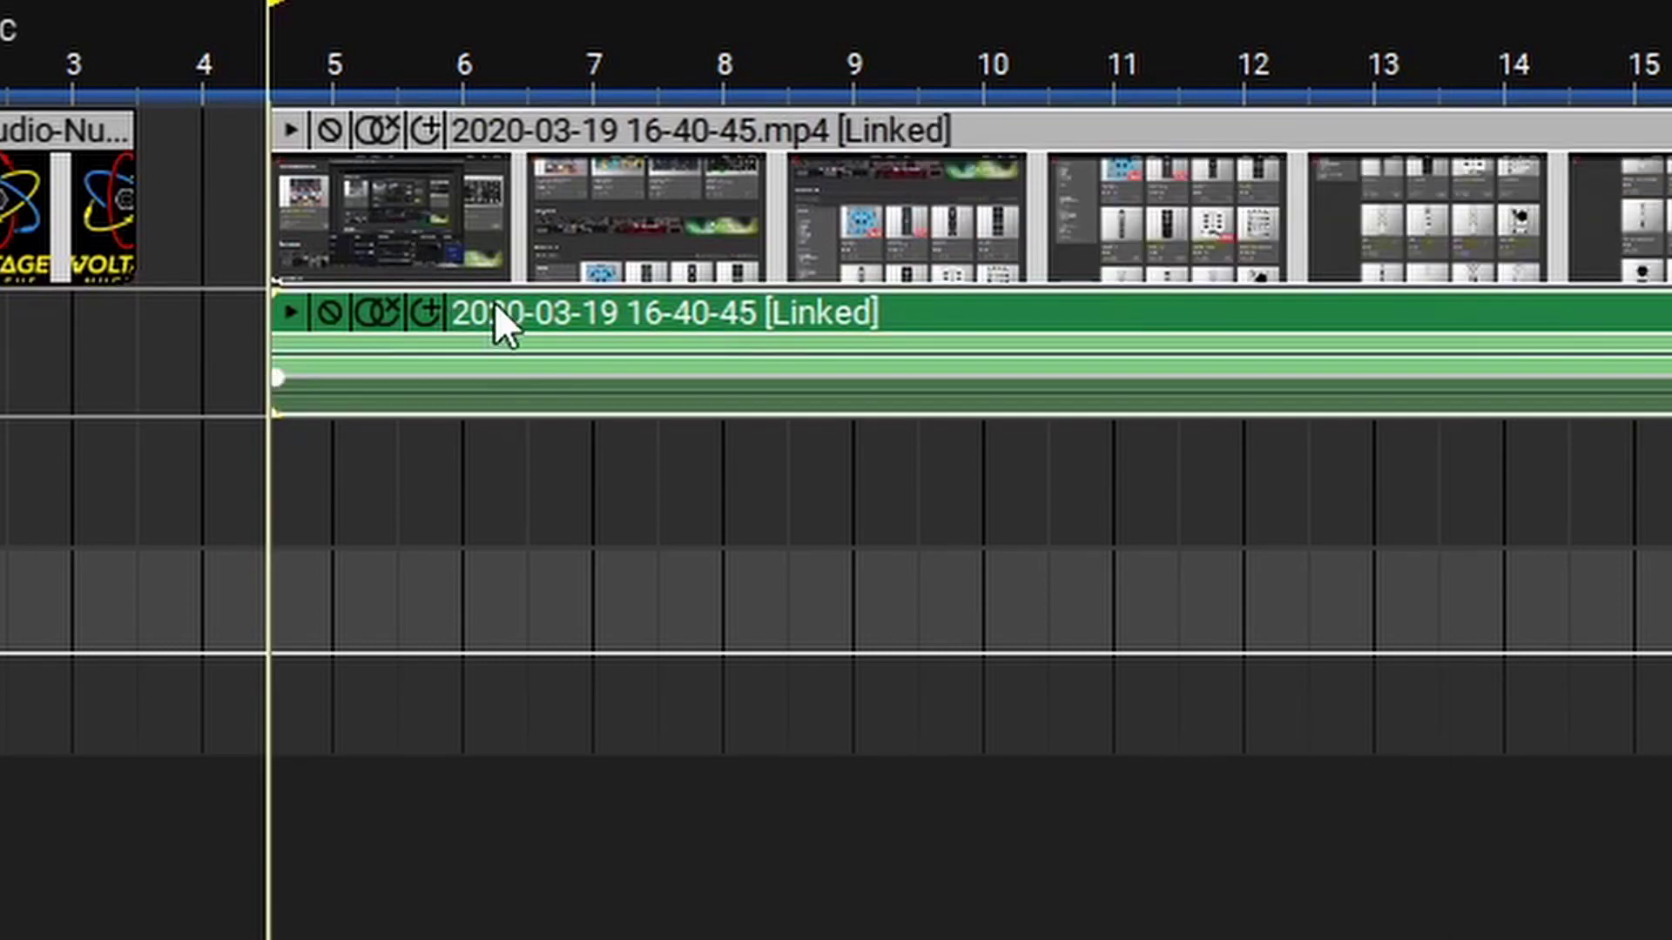
click(389, 315)
click(786, 320)
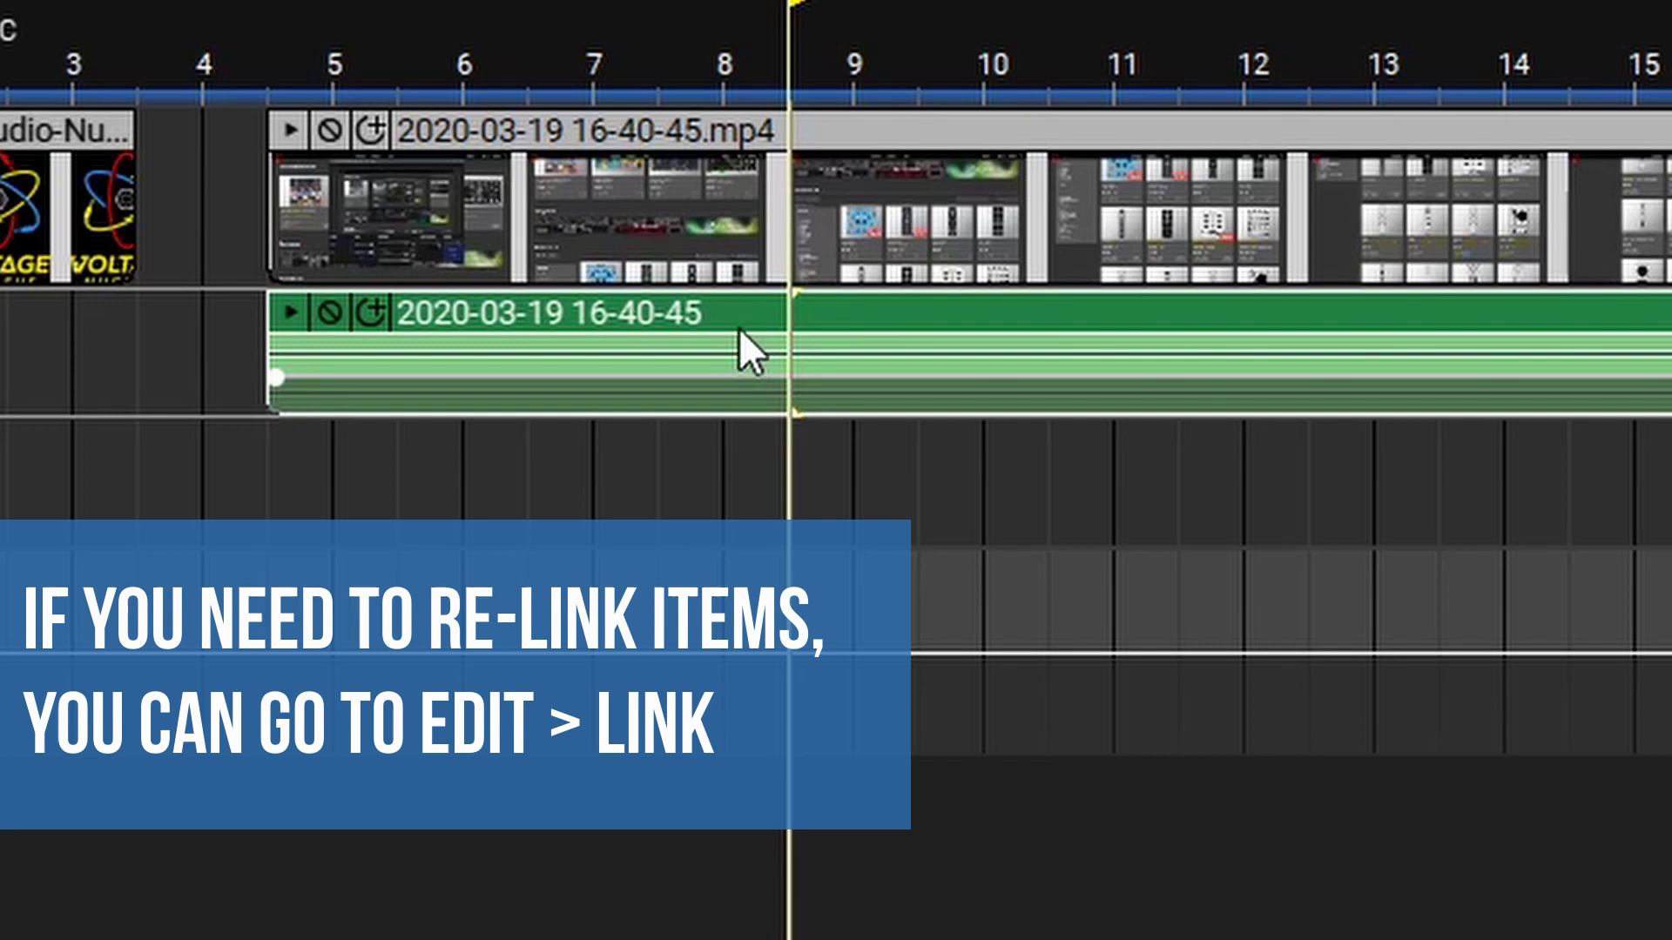
key(Delete)
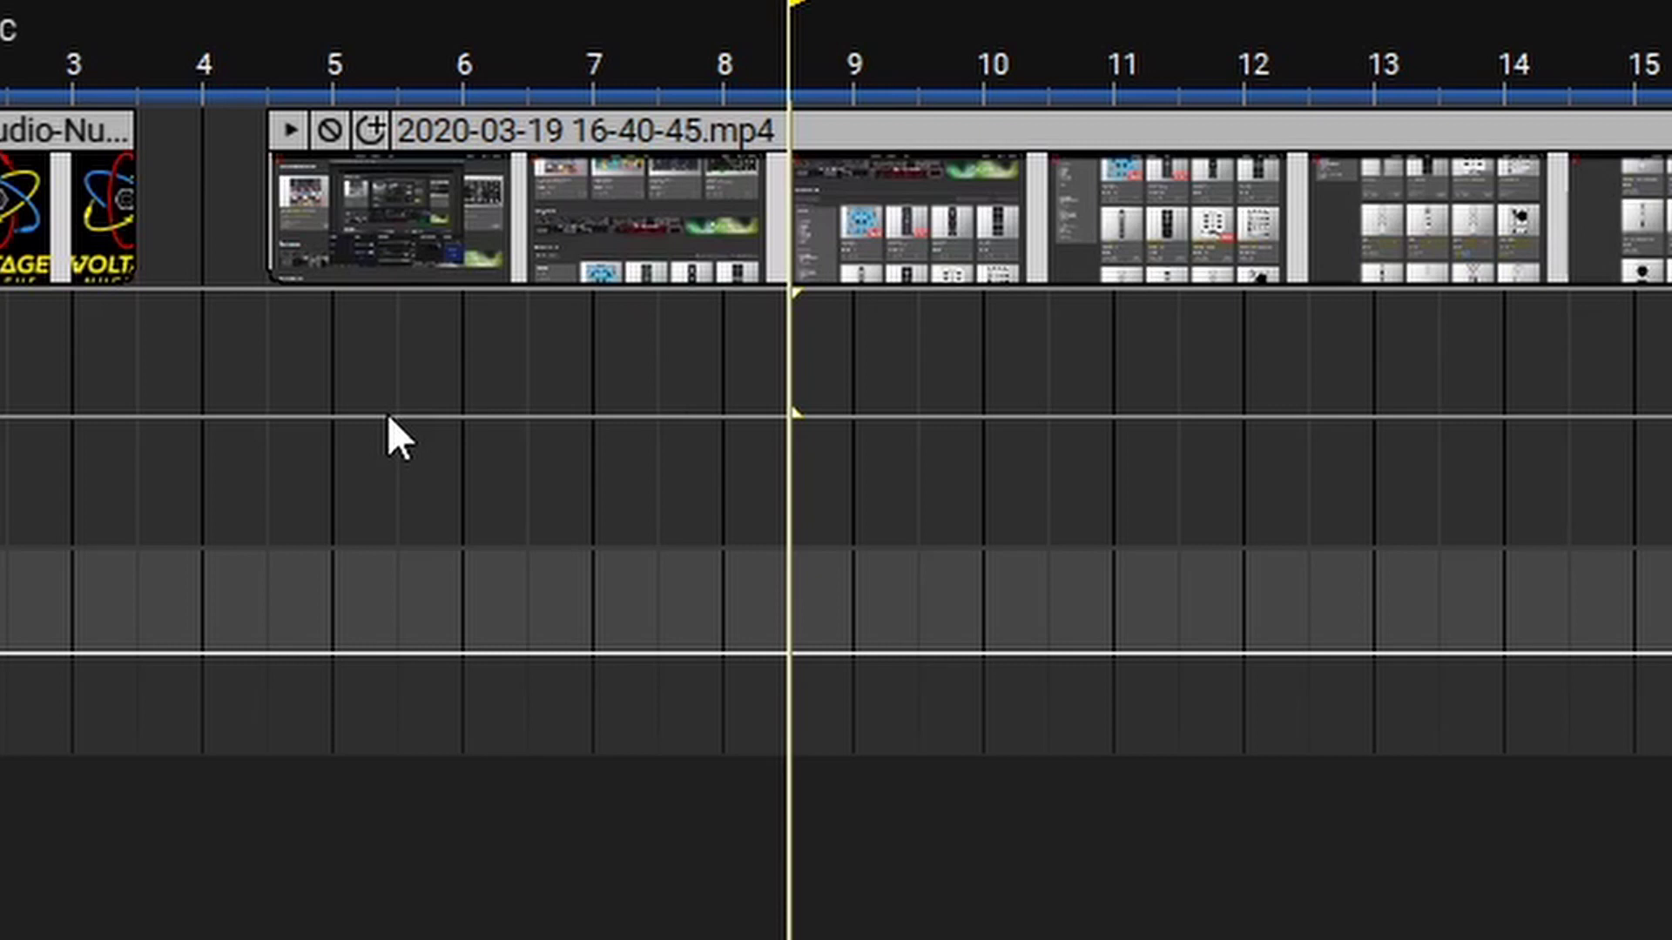
- Add nucleus thing final.wav on track 3 starting at bar 5
key(alt+Tab)
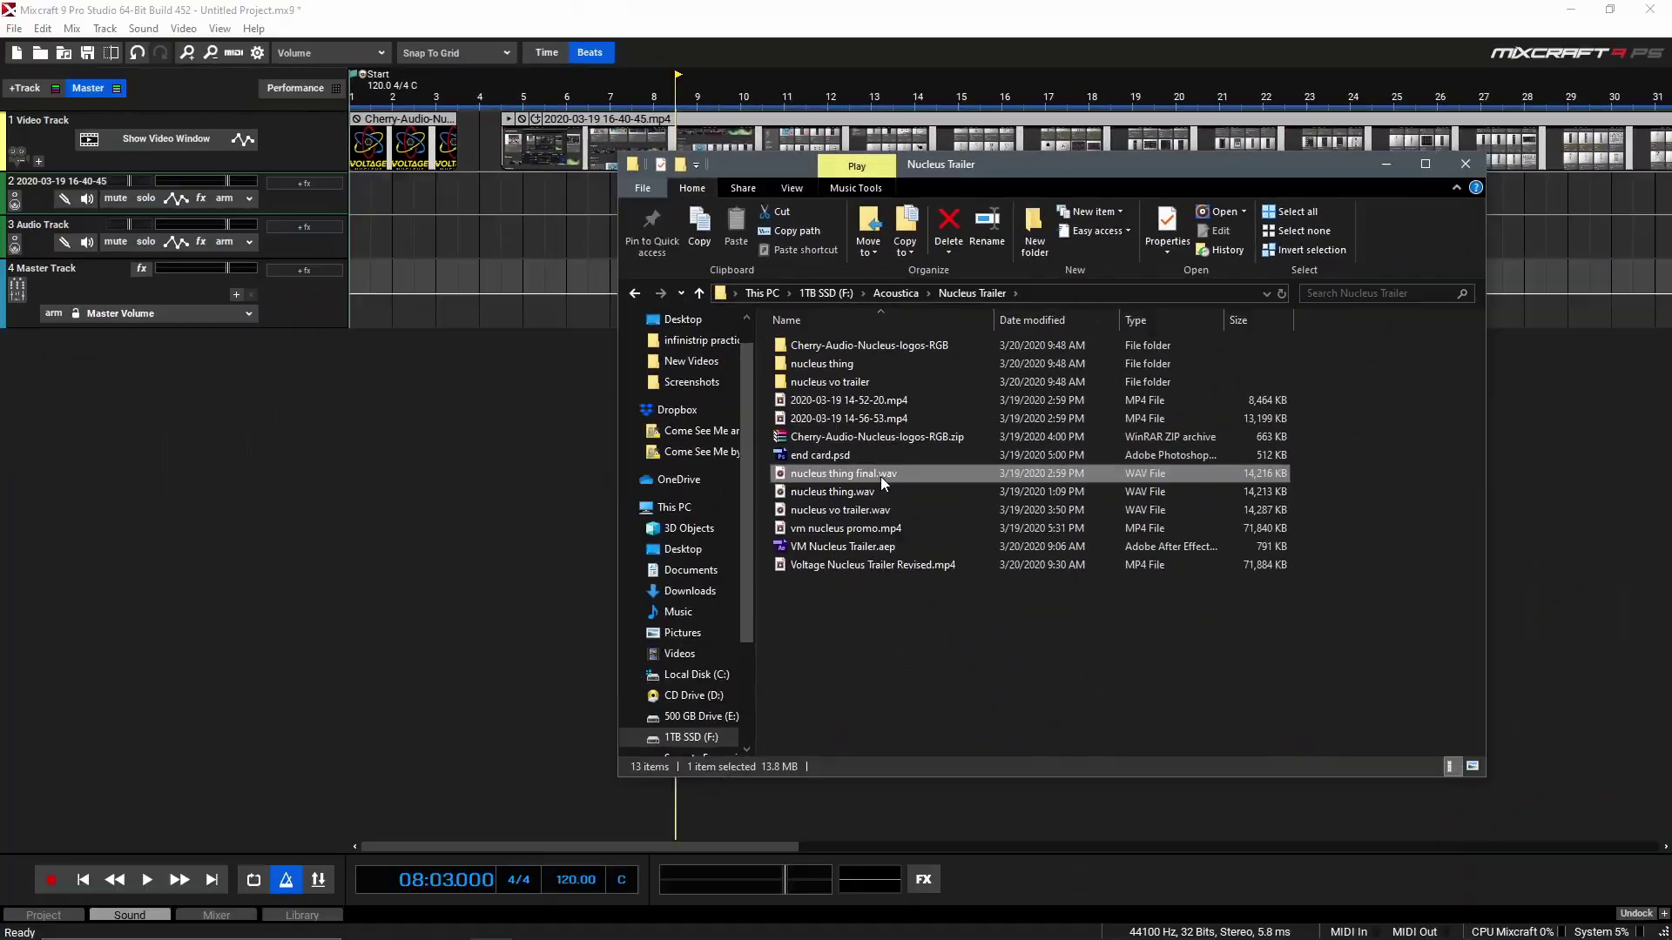
drag(881, 477, 572, 287)
drag(528, 233, 528, 235)
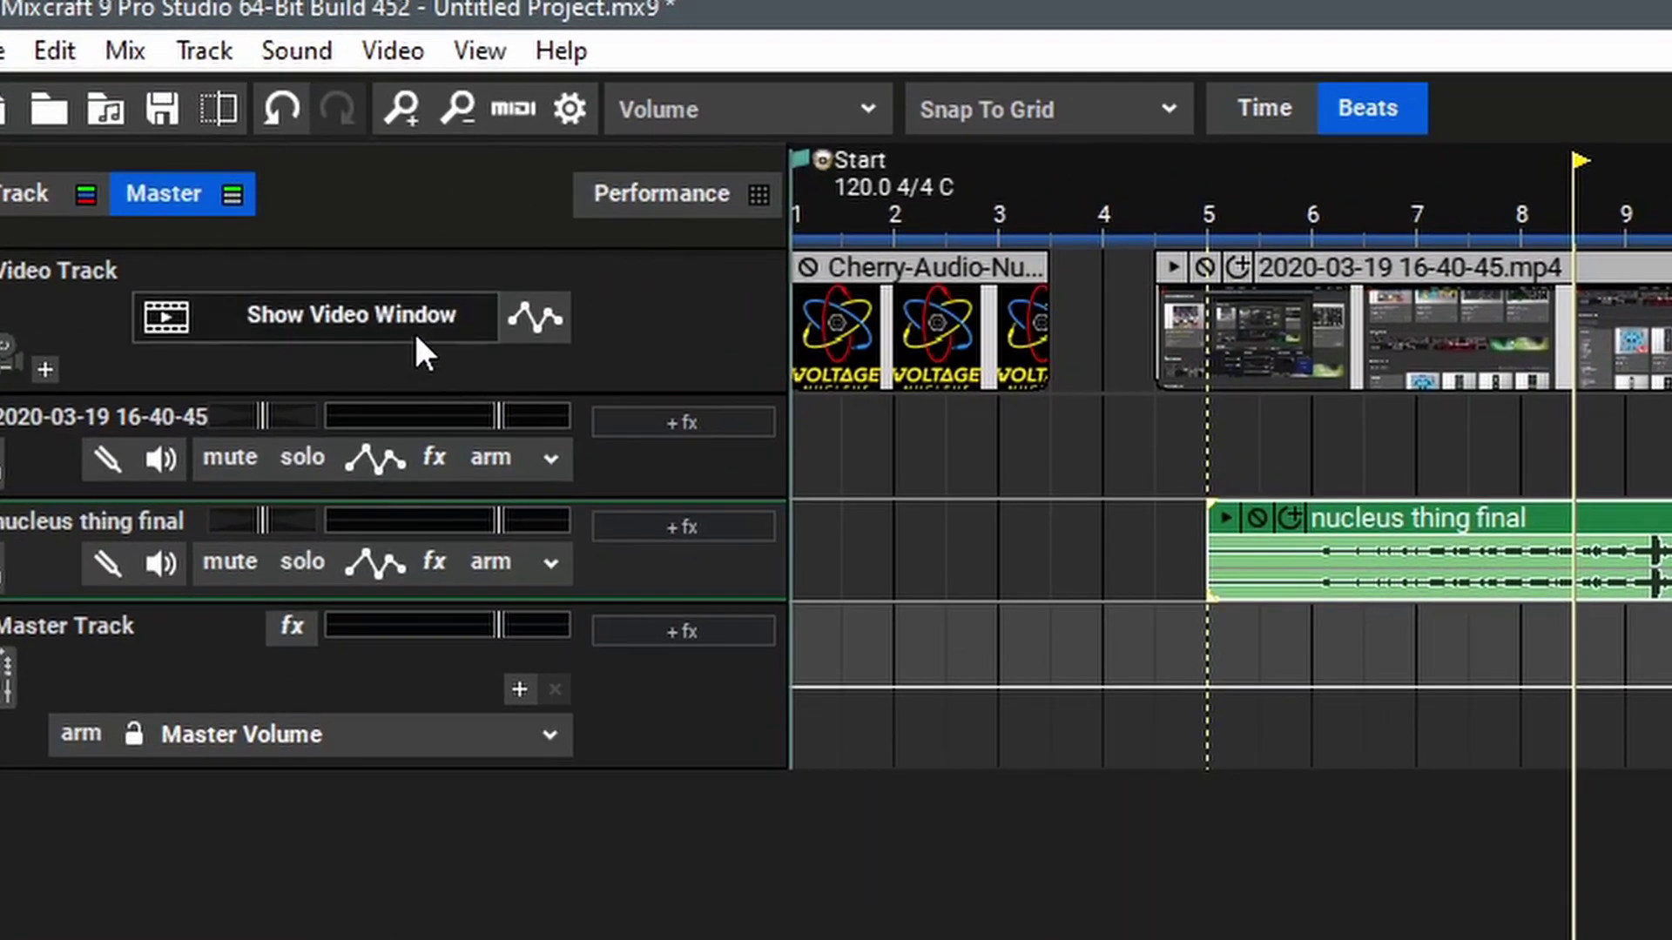
- Show the video preview enlarged to about 441 x 301 in the lower middle, playhead at bar 5
click(415, 336)
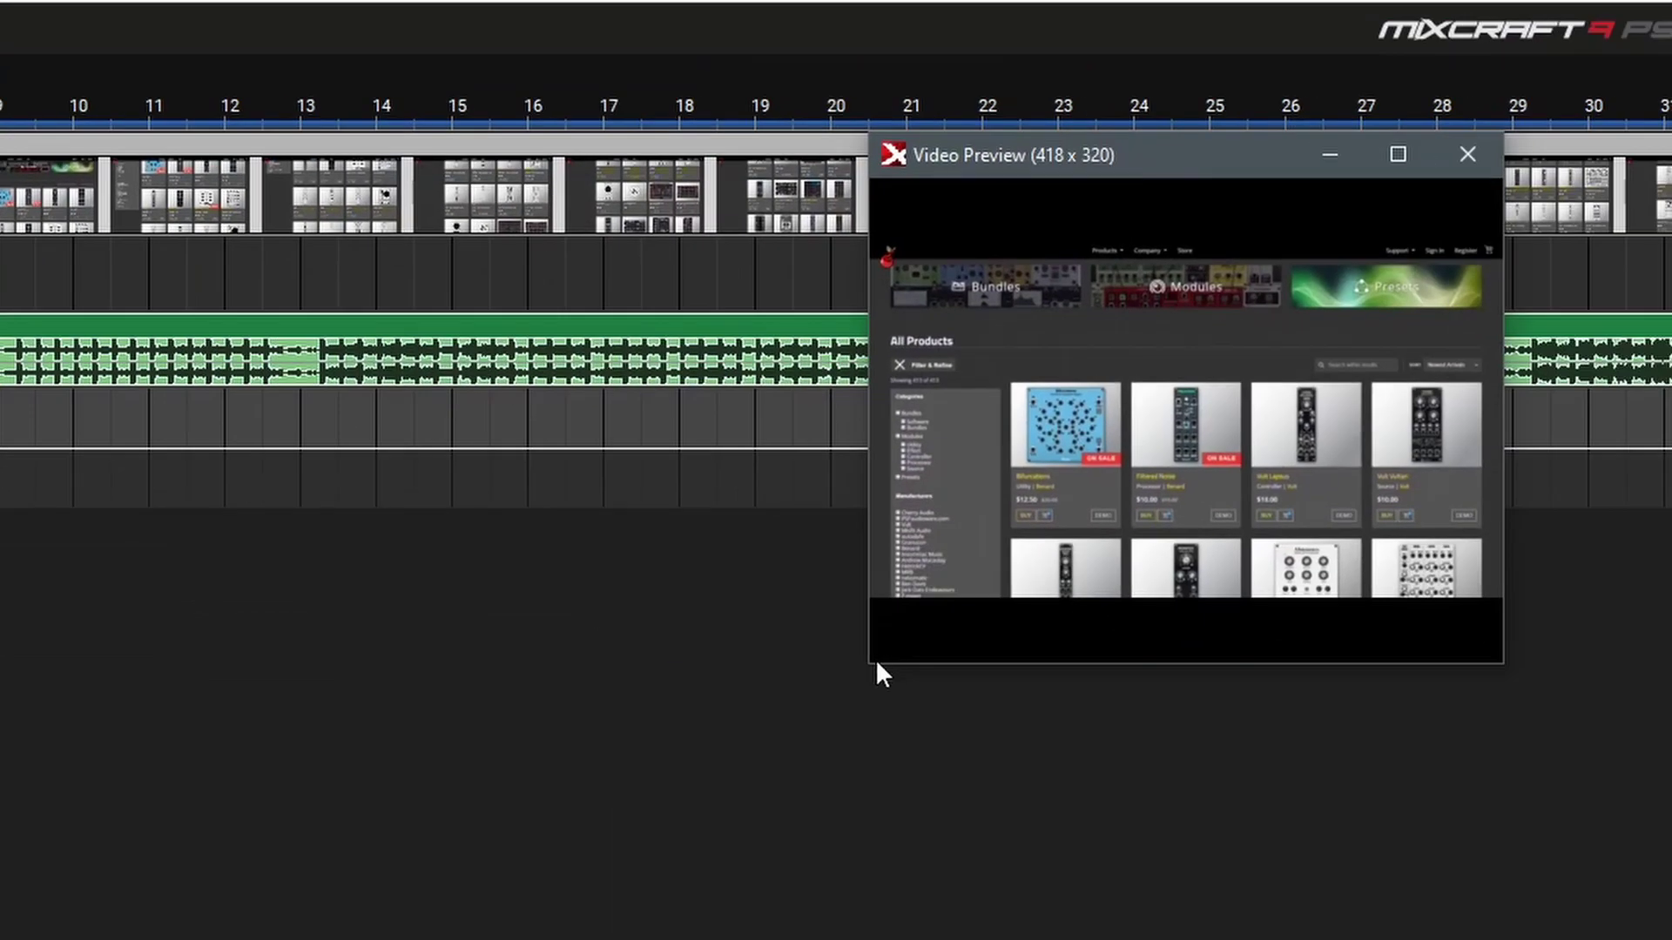
drag(869, 662, 835, 636)
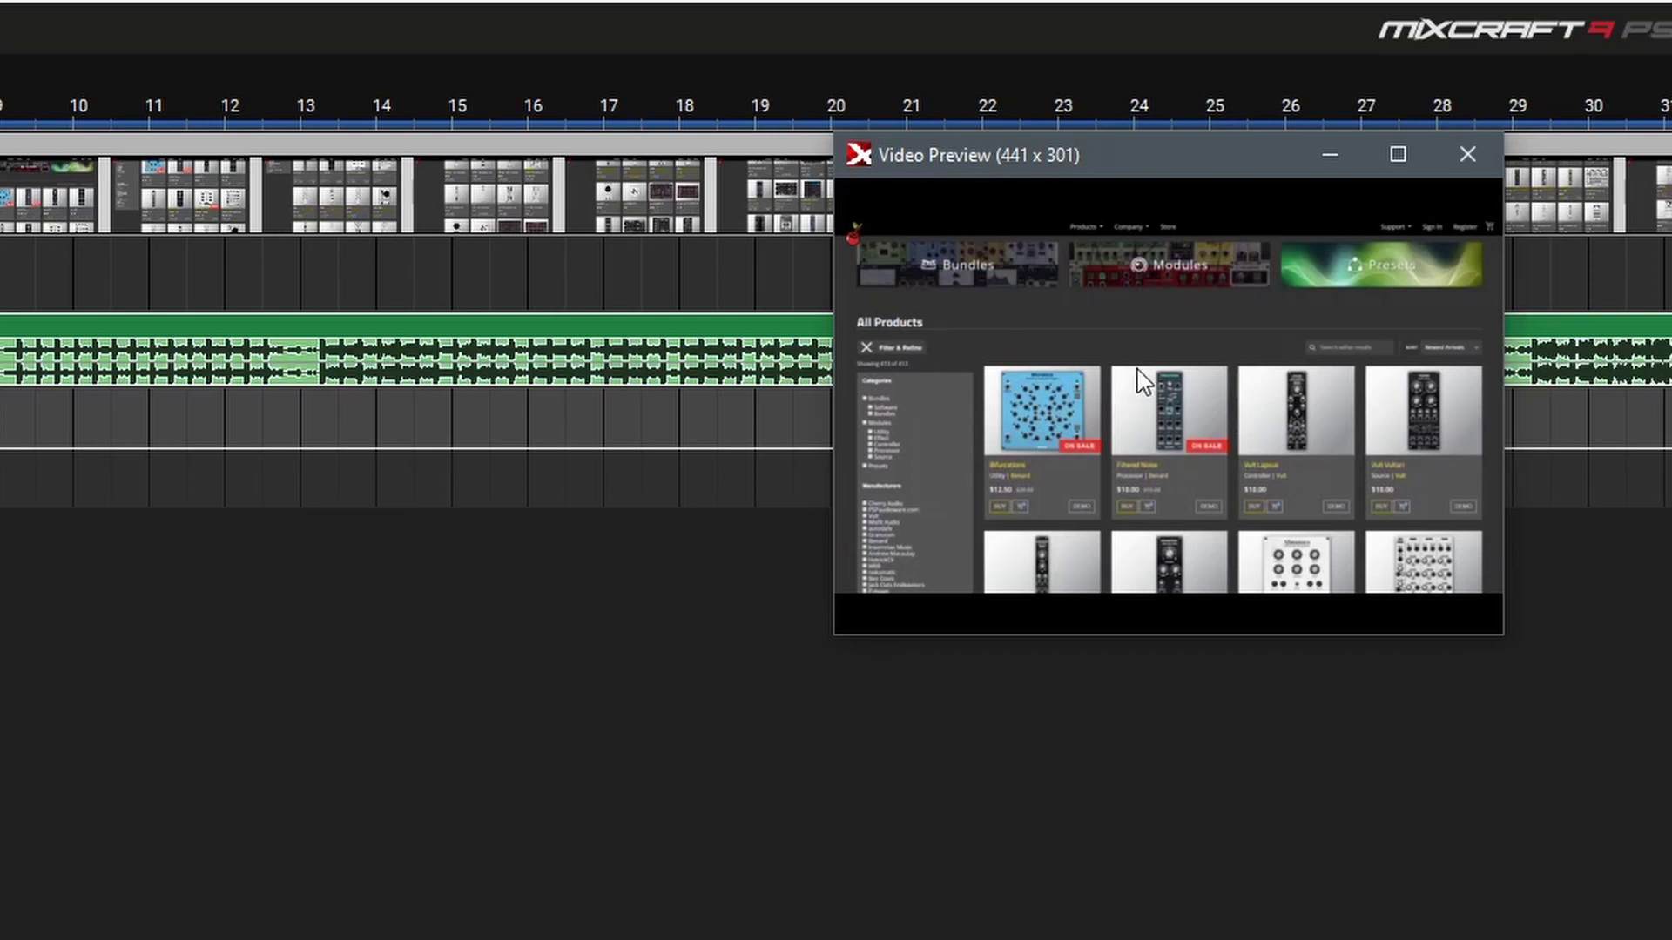
drag(1100, 176, 1067, 541)
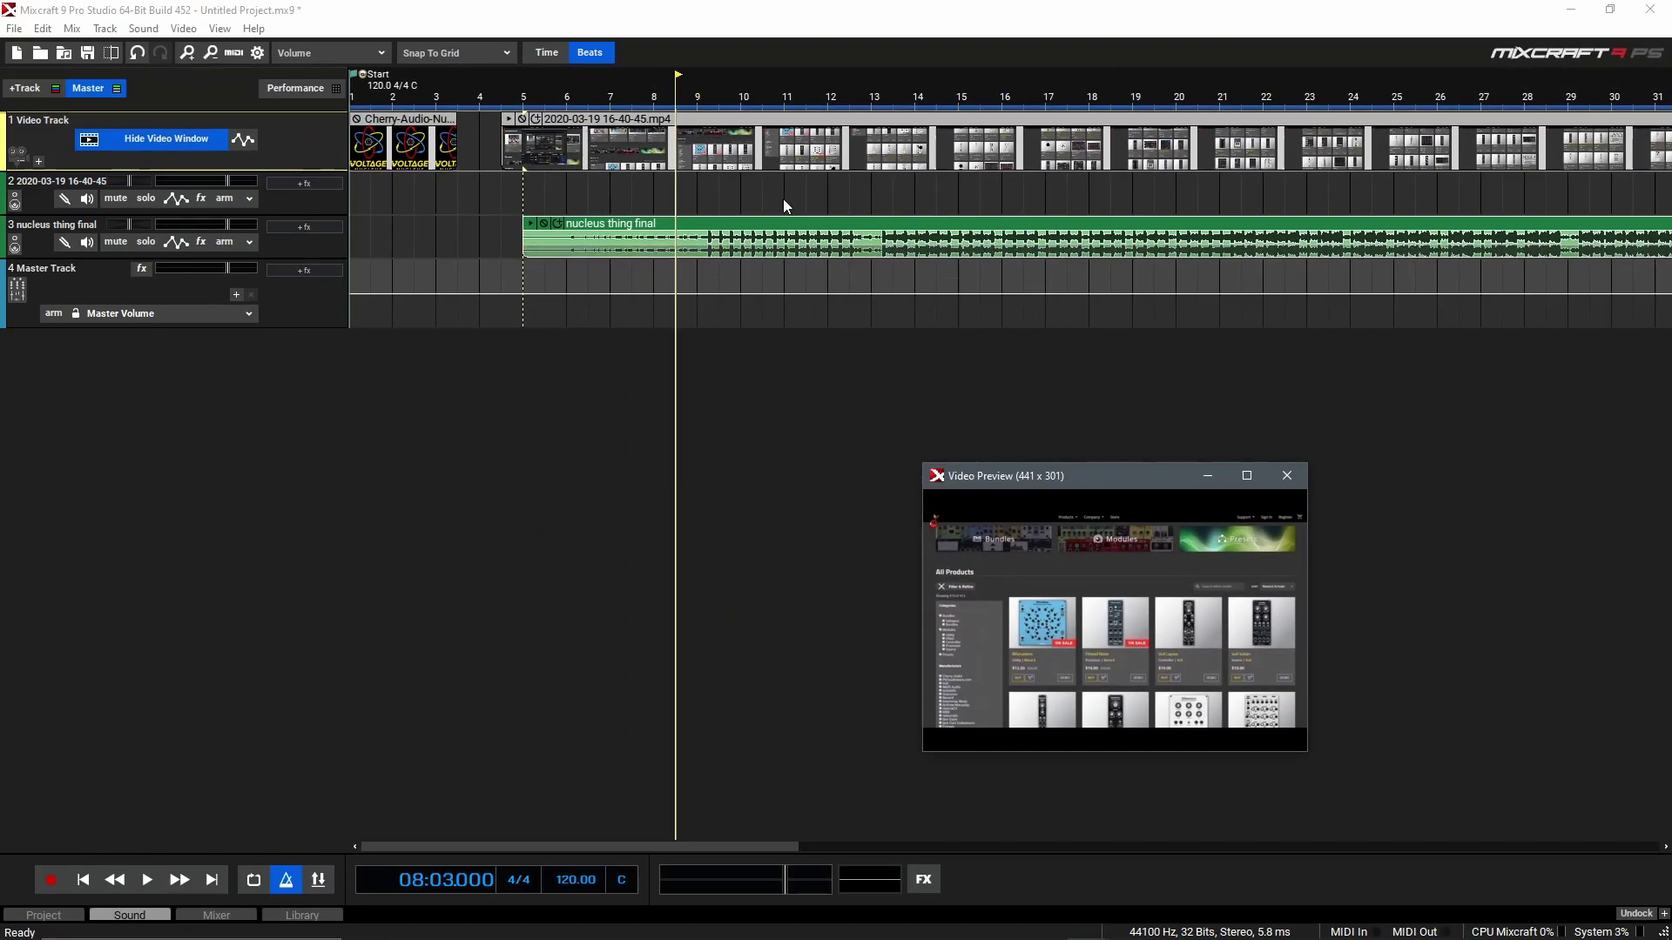
click(465, 102)
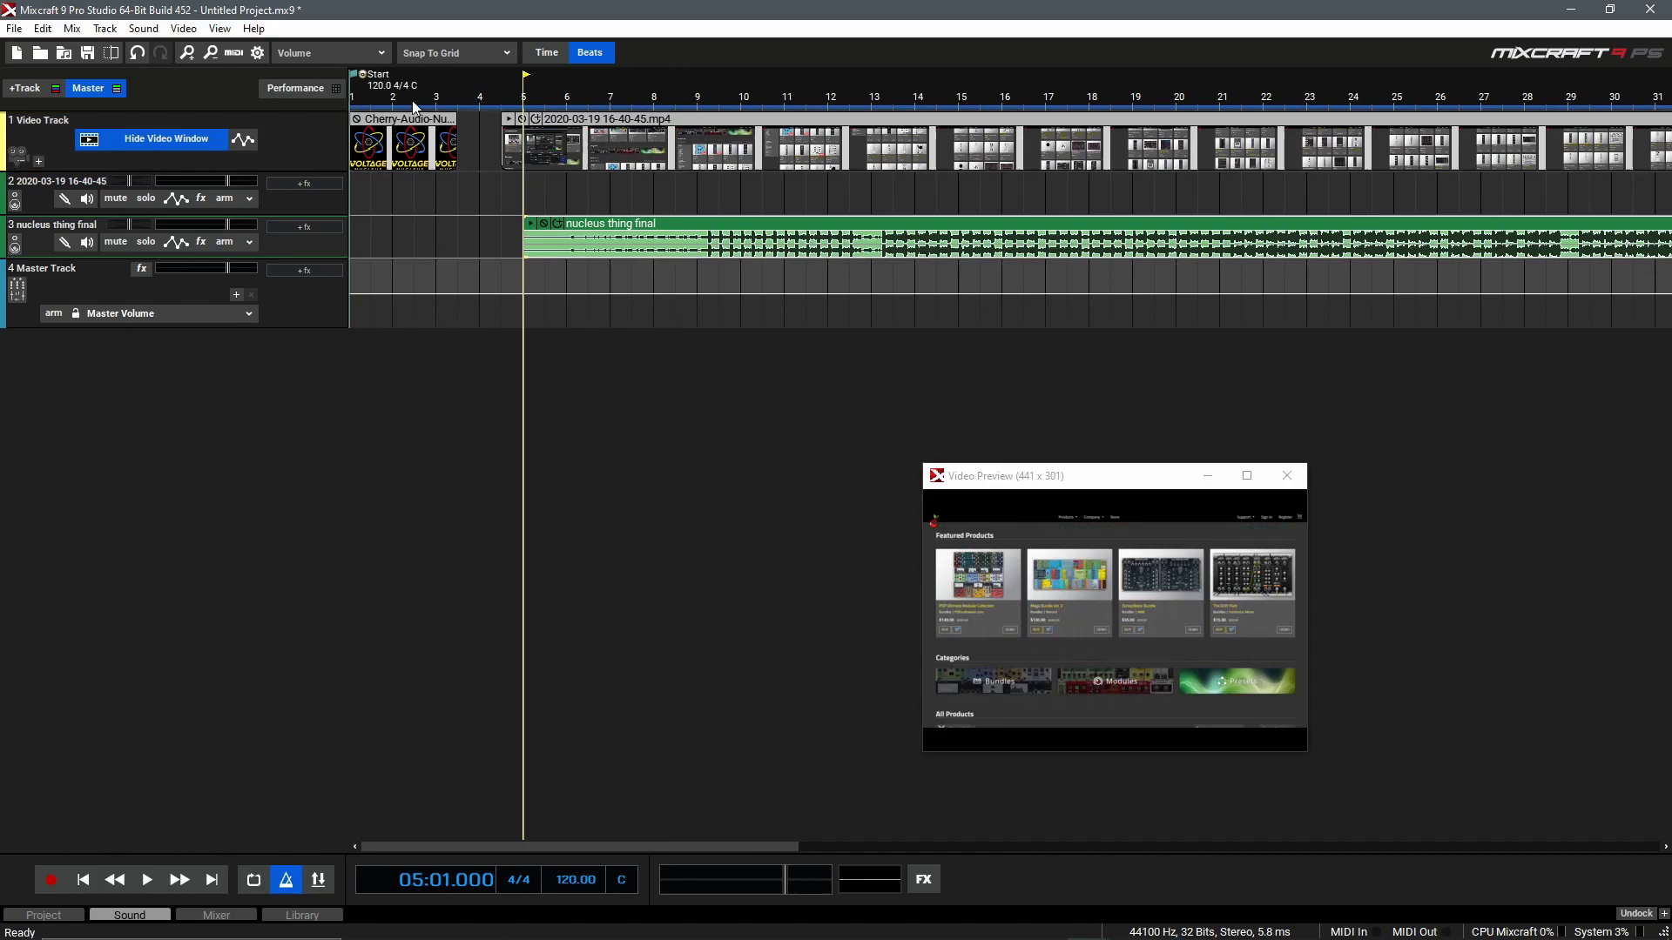
- Shorten the logo clip to end at bar 3, move the recording right after it, and preview
click(352, 102)
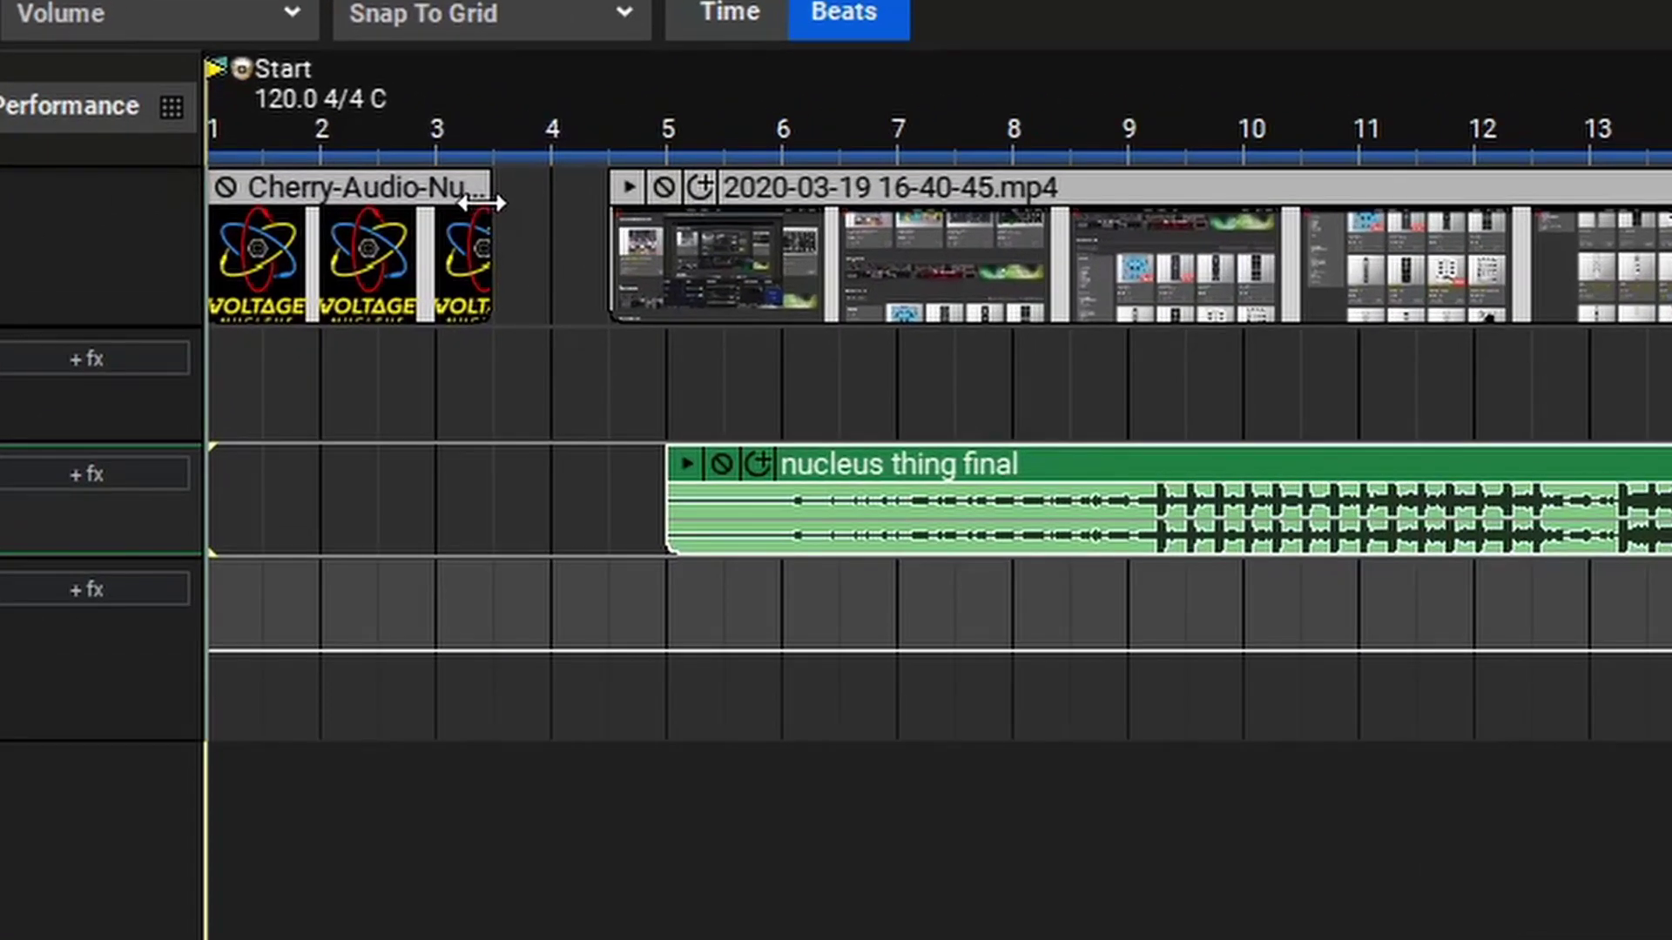
drag(481, 202, 432, 202)
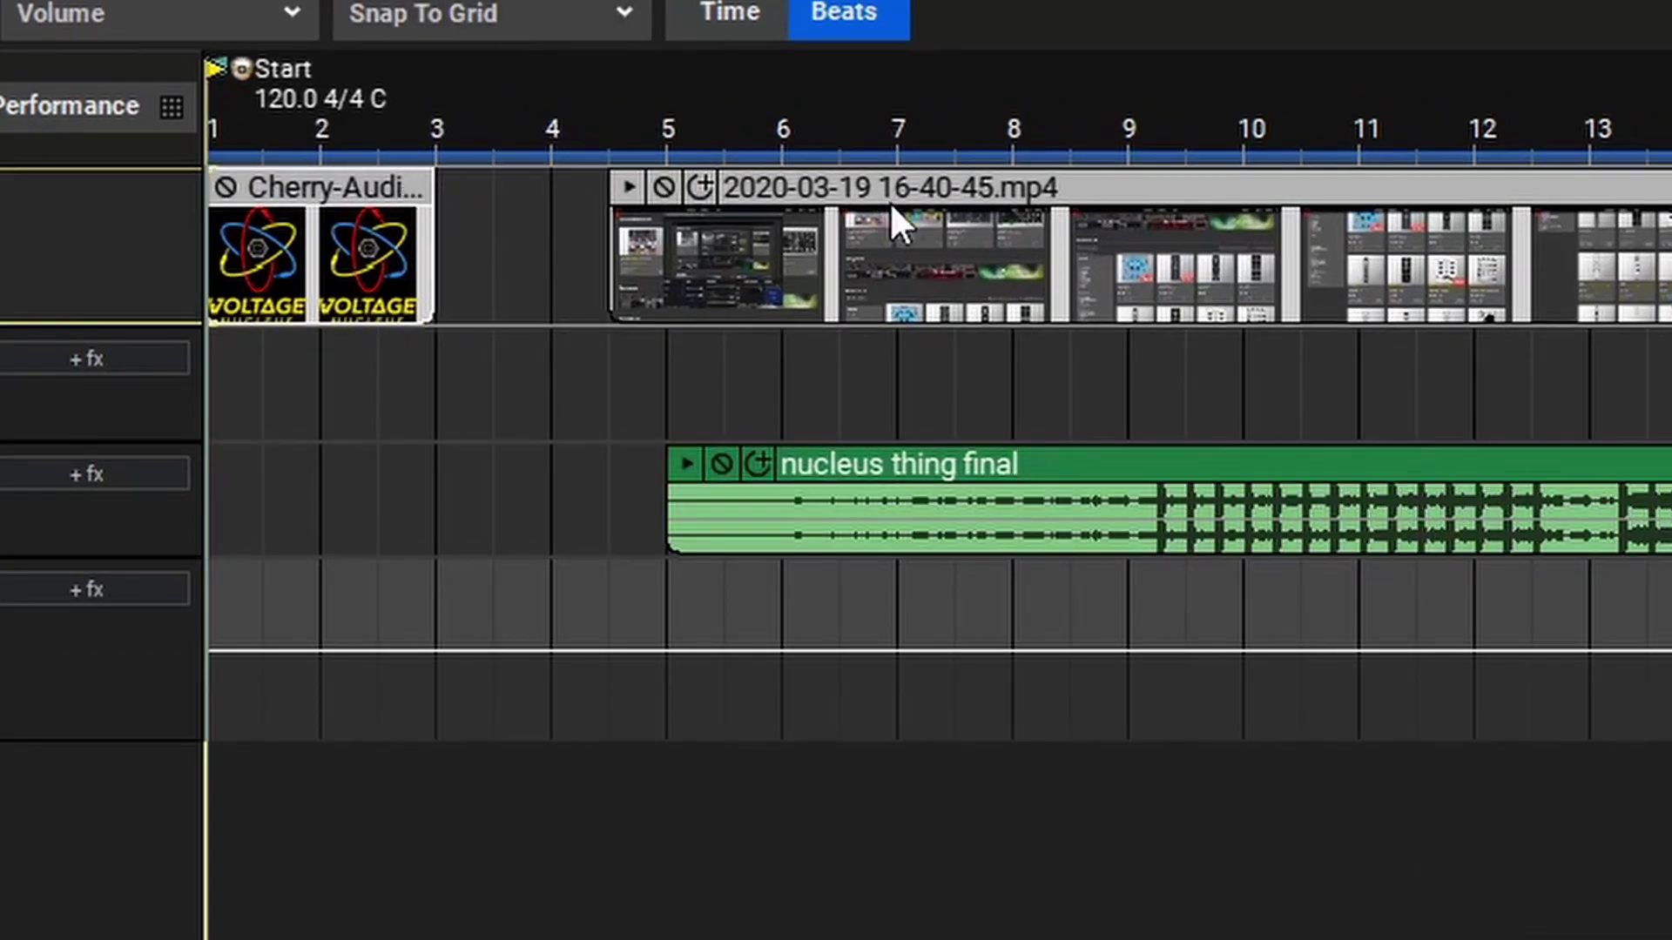
drag(920, 182, 761, 181)
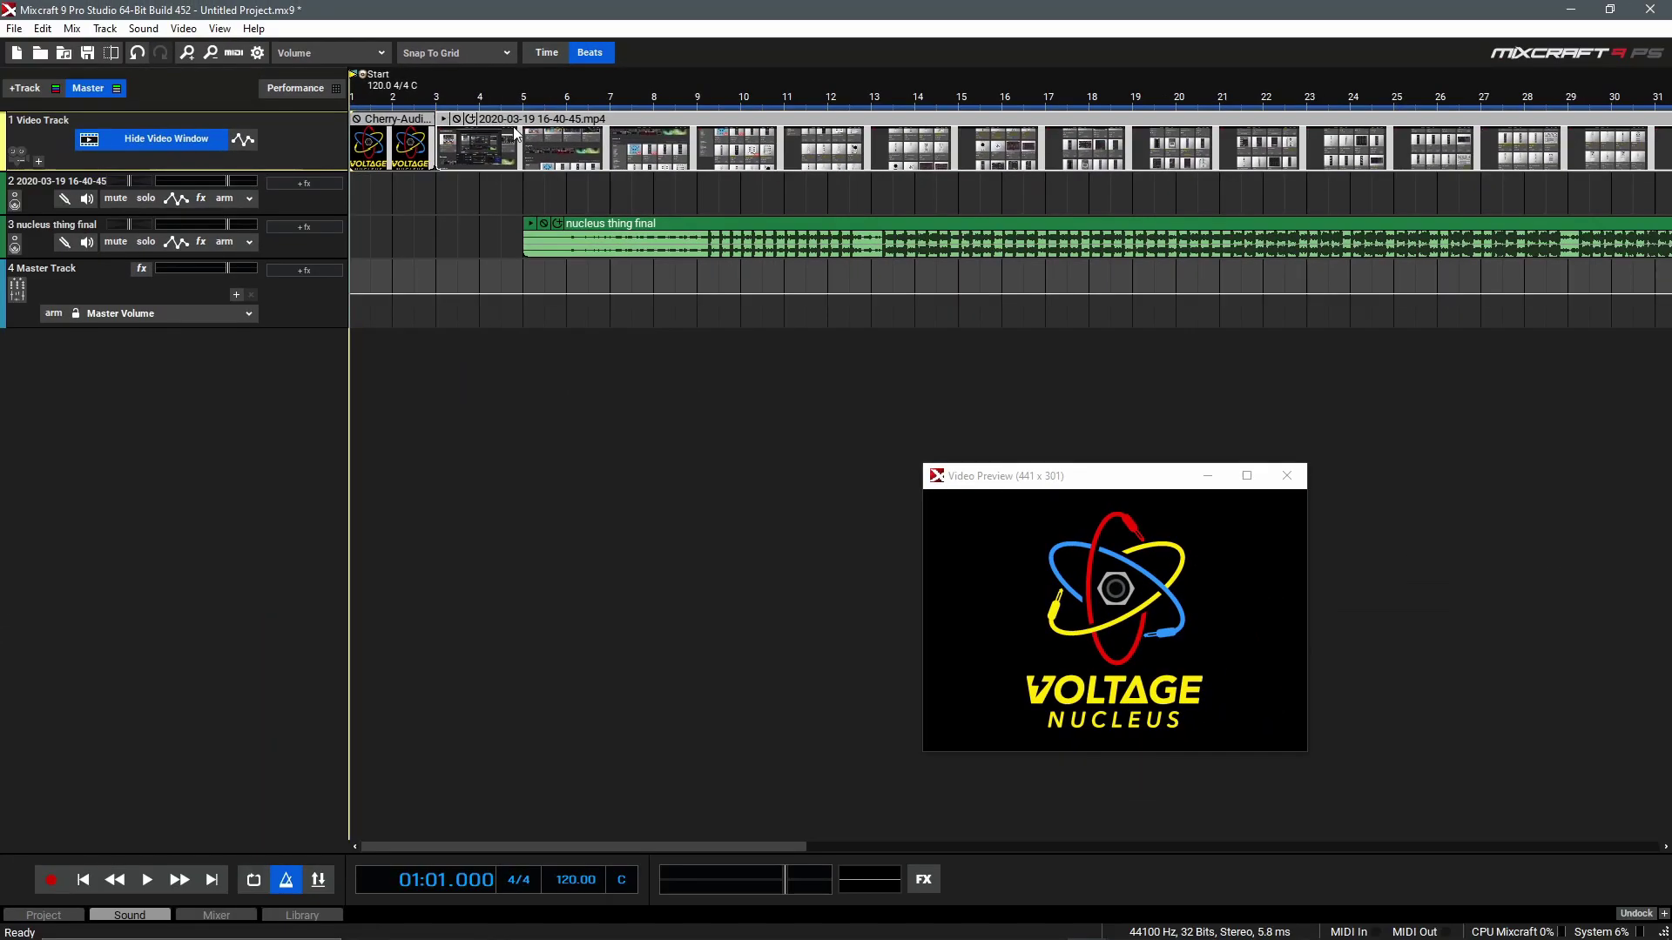
key(space)
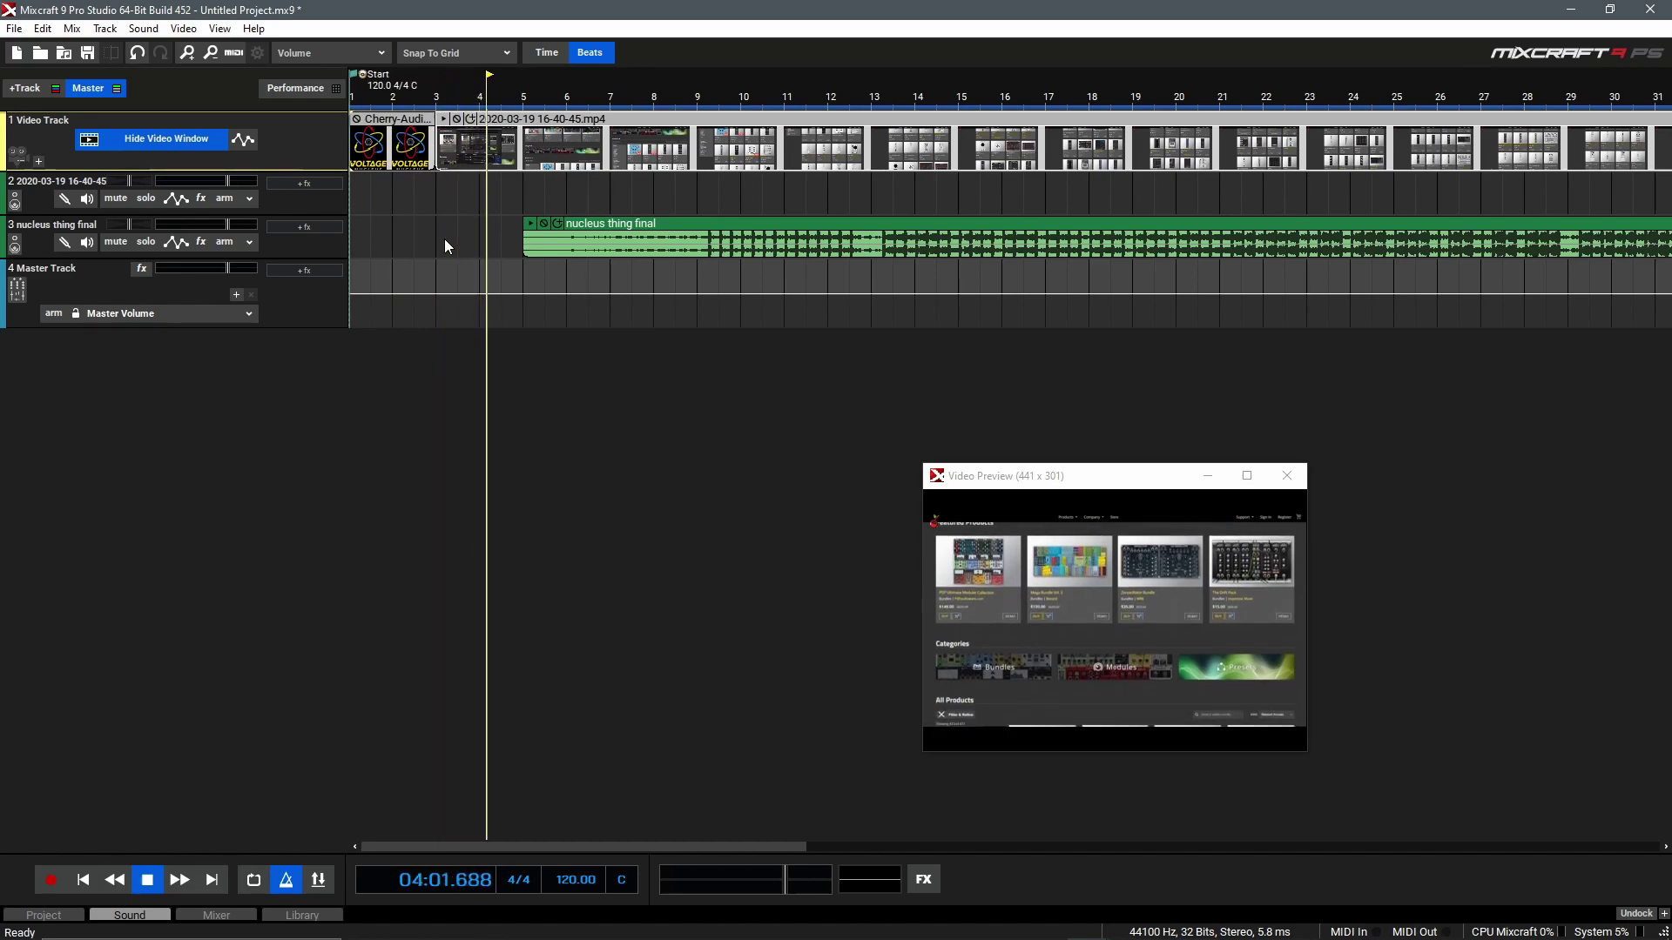
key(space)
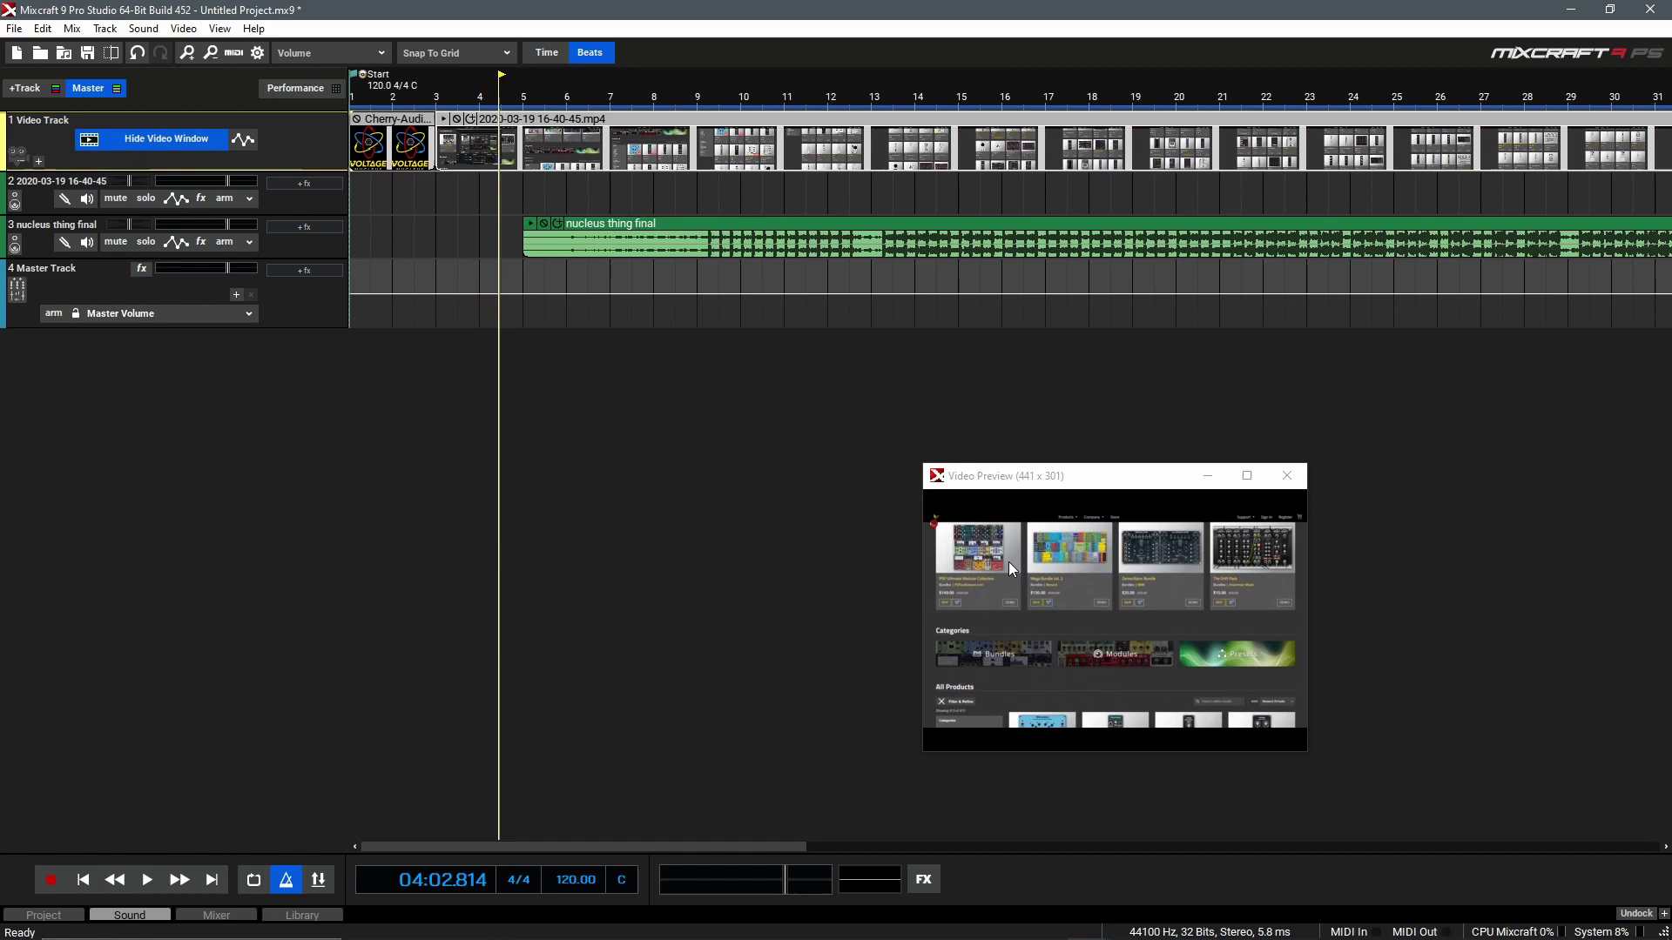
- Cut away the recording's short opening piece and drag the music toward the project start
click(511, 96)
click(536, 91)
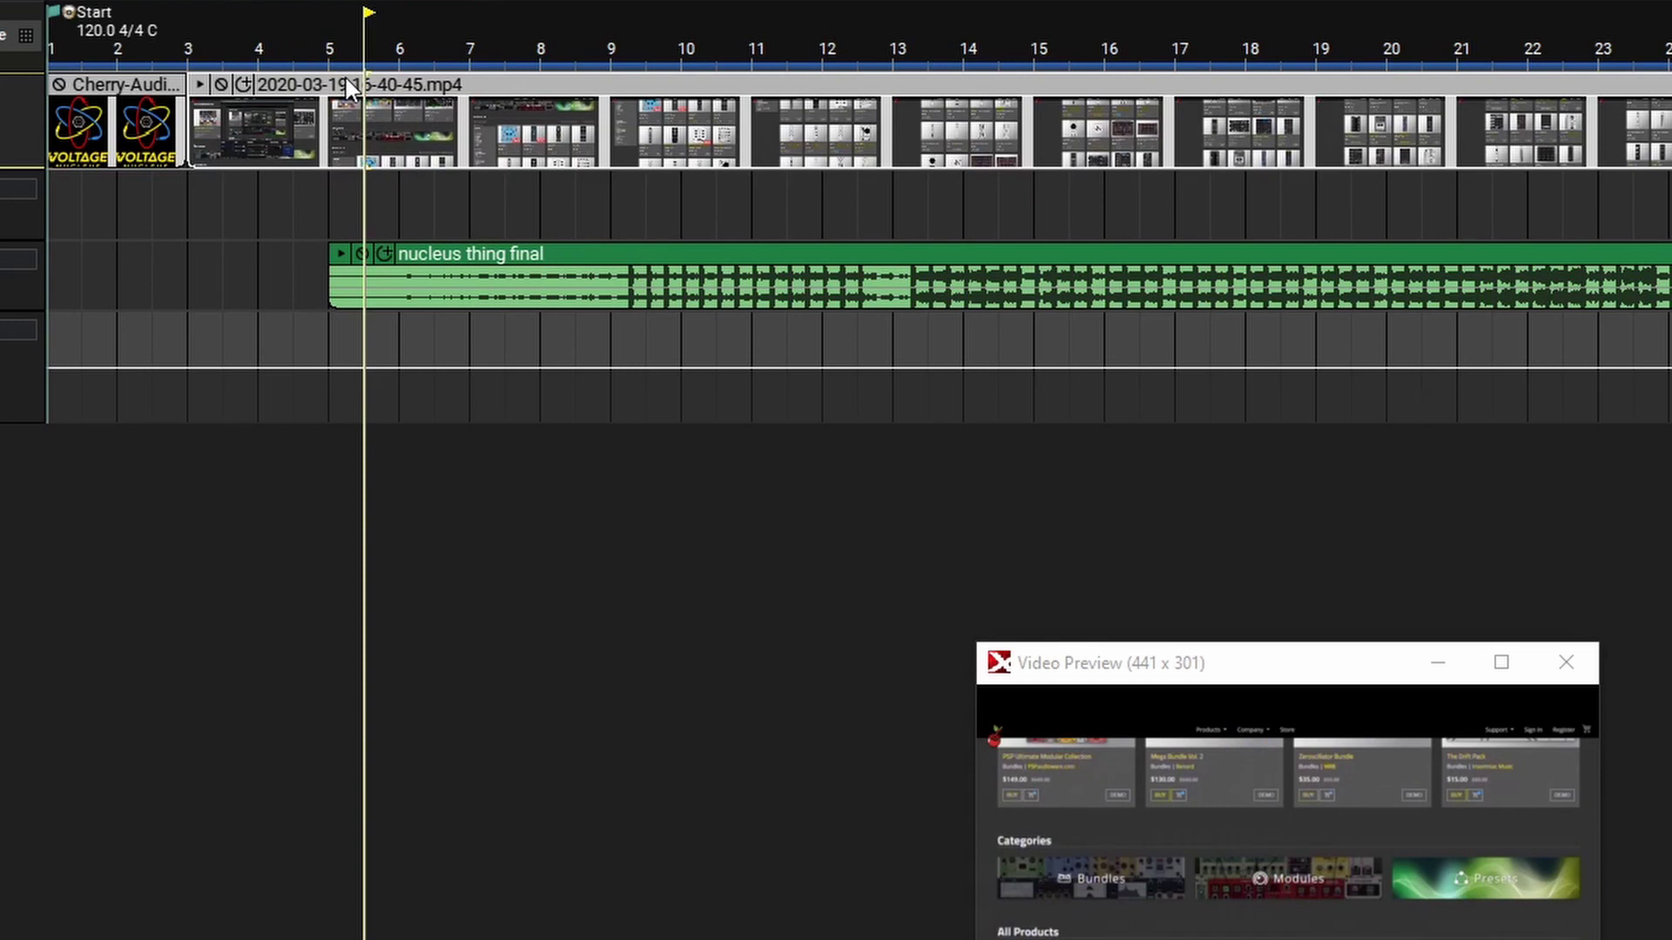
key(ctrl+t)
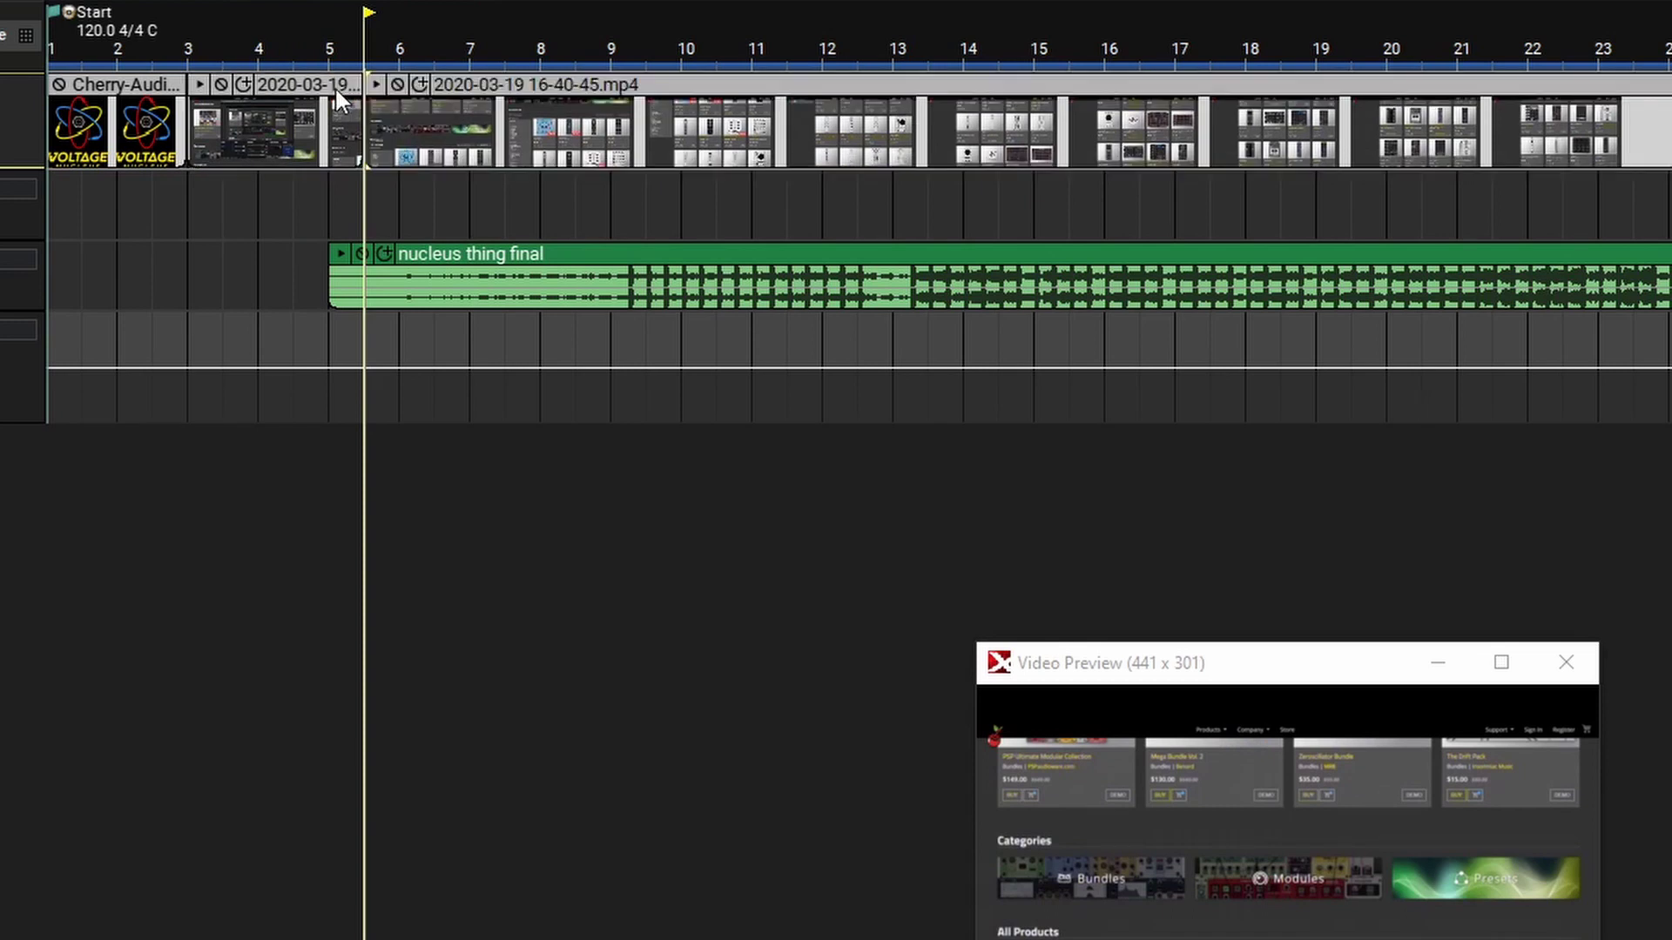
click(334, 86)
key(Delete)
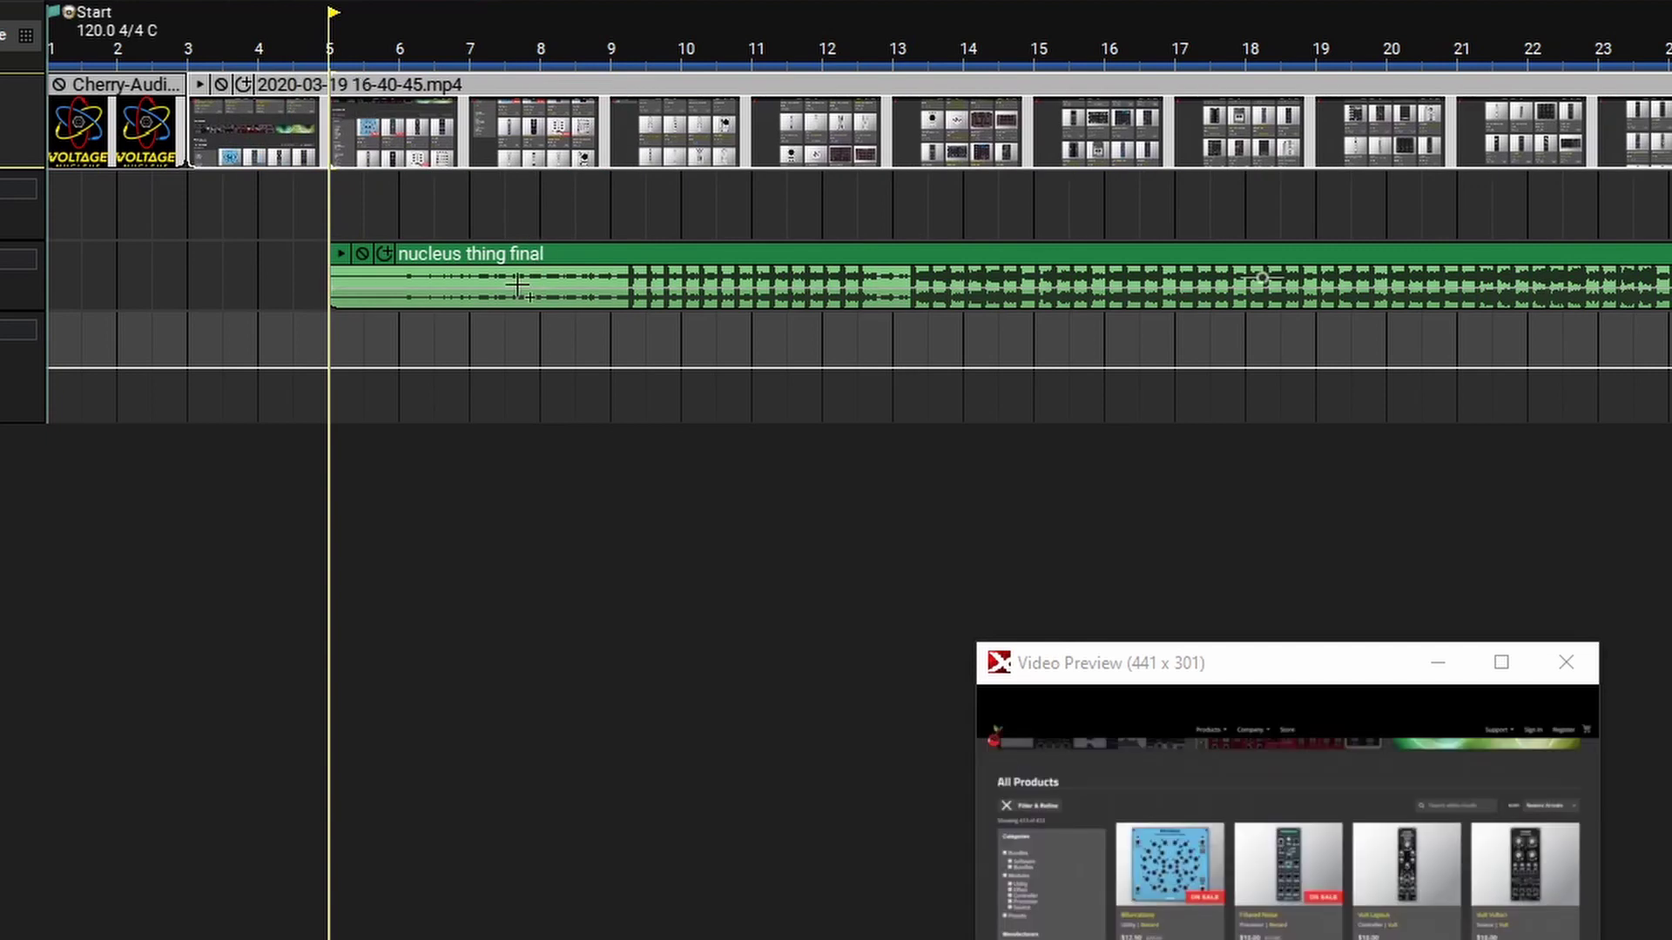
drag(555, 263, 289, 259)
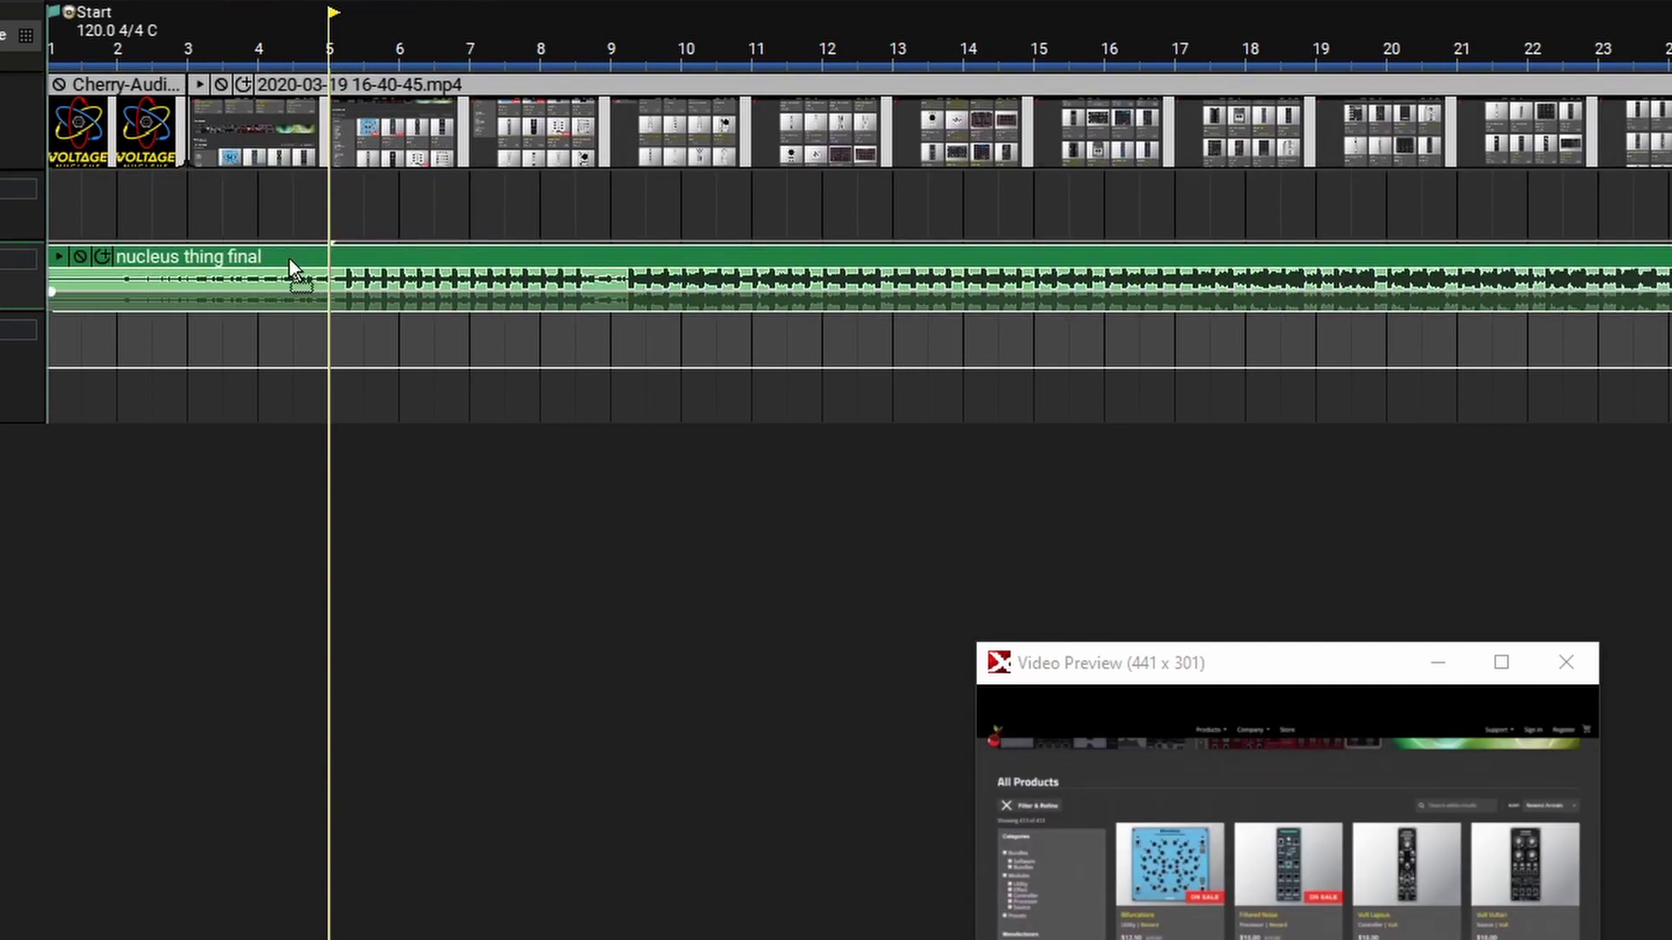
- Align the music clip to bar 1 and play from the start, stopping near bar 9
key(Home)
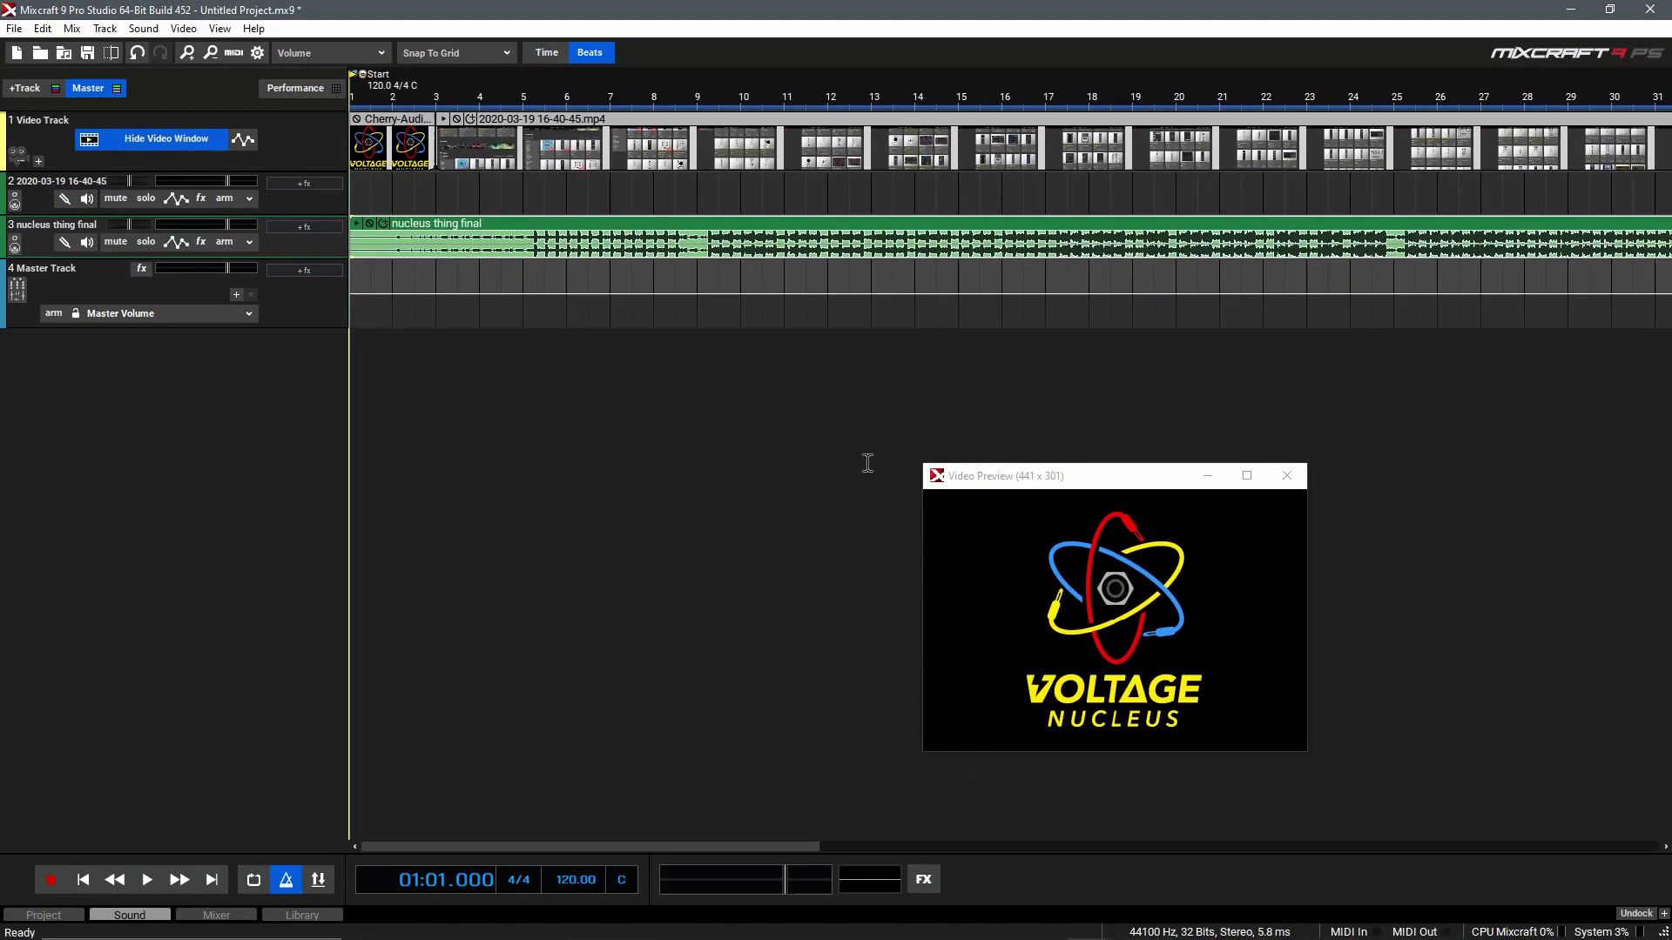
key(space)
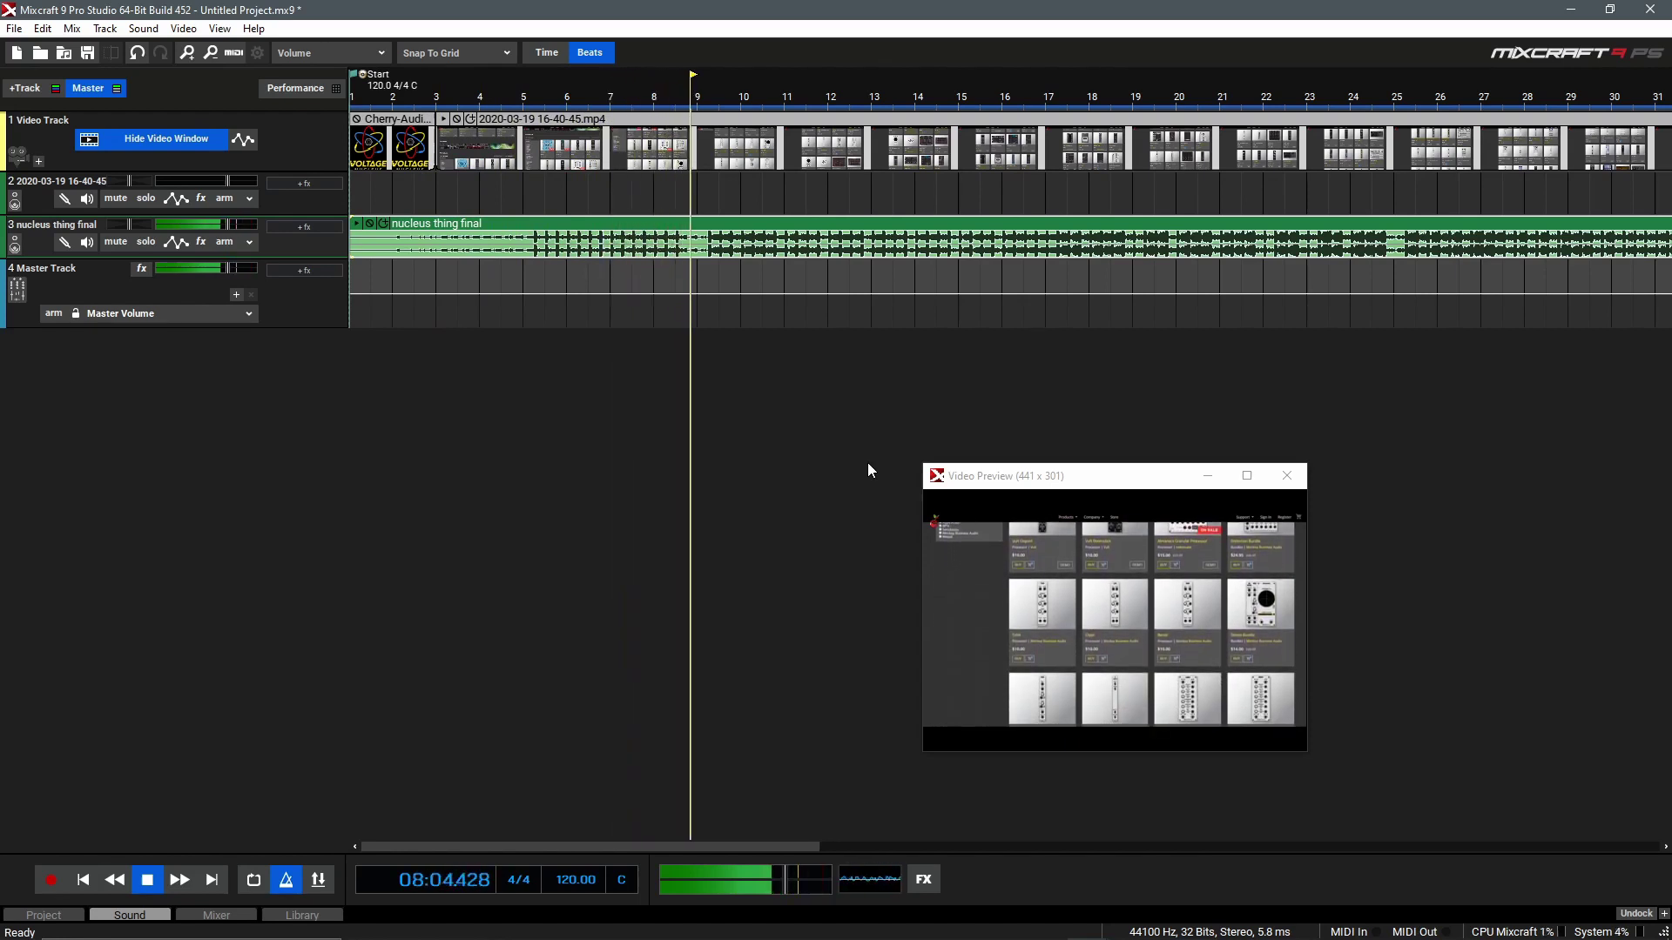
key(space)
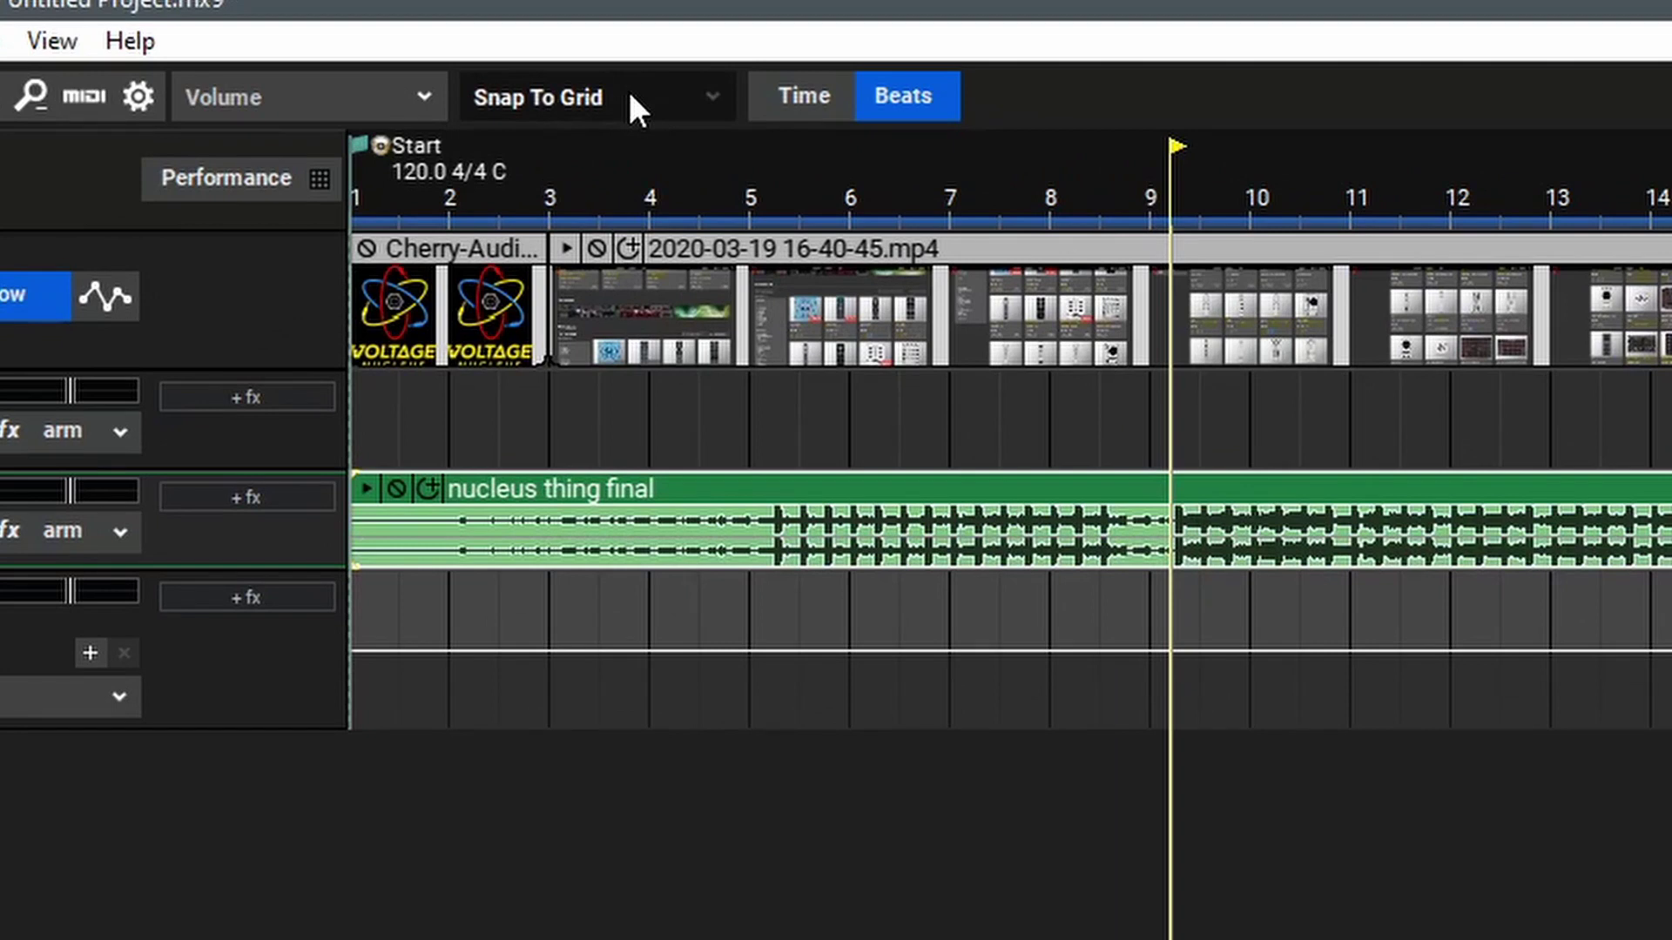
- Turn Snap To Grid off, zoom in, and place the playhead exactly at 9.2.1
click(632, 111)
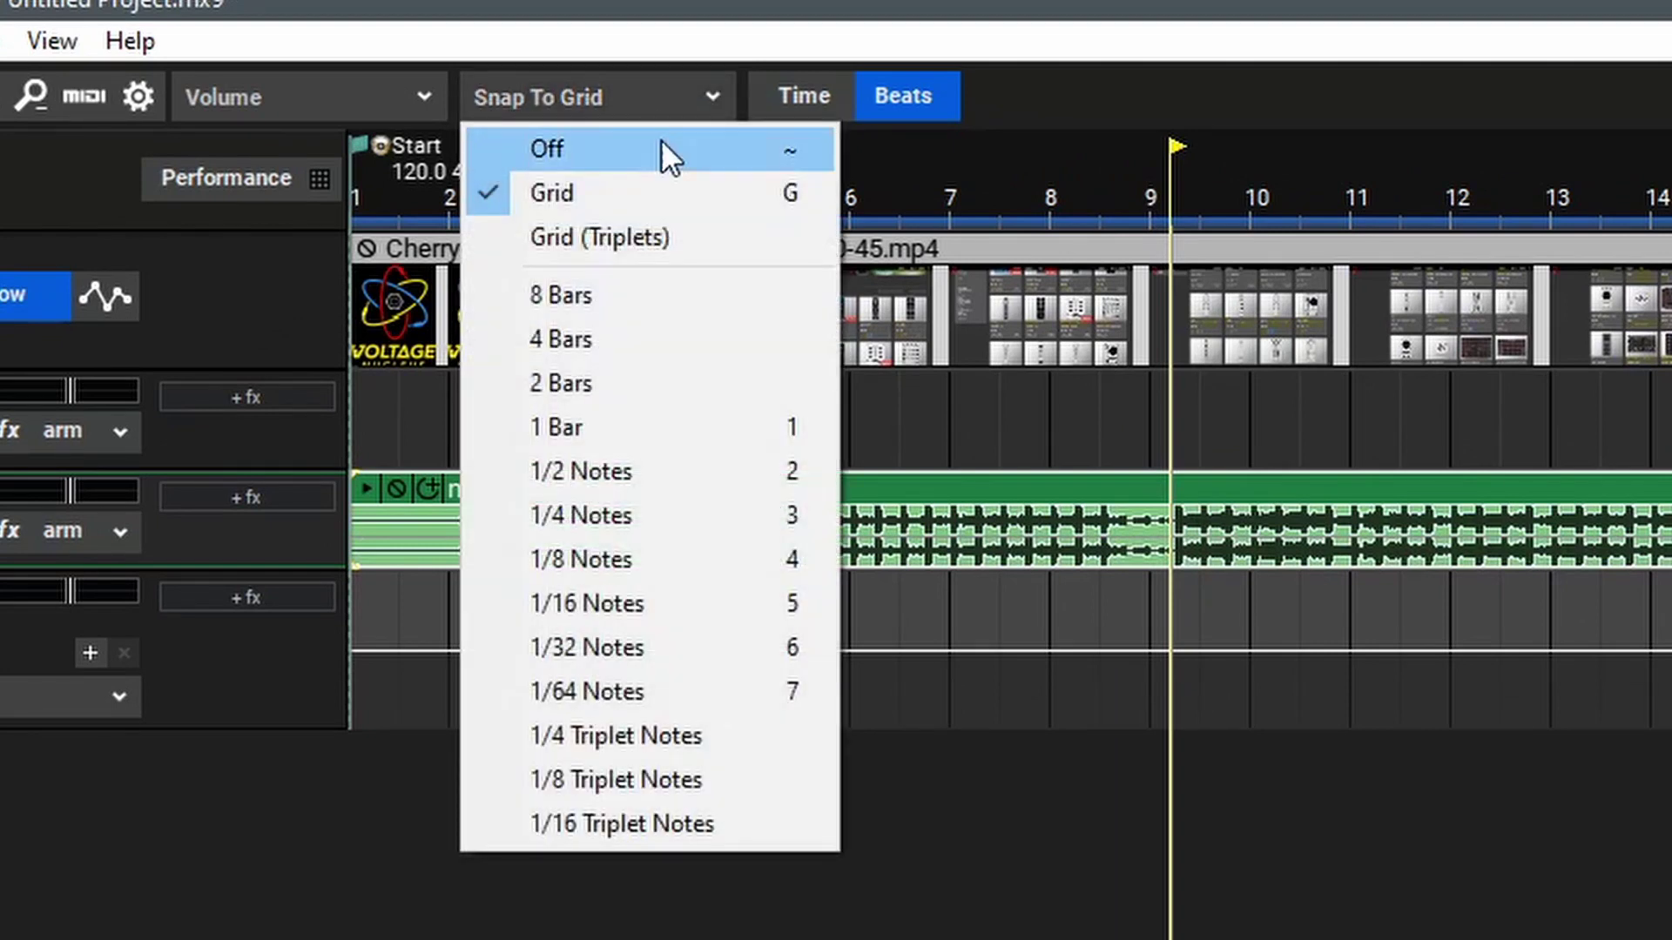
click(664, 149)
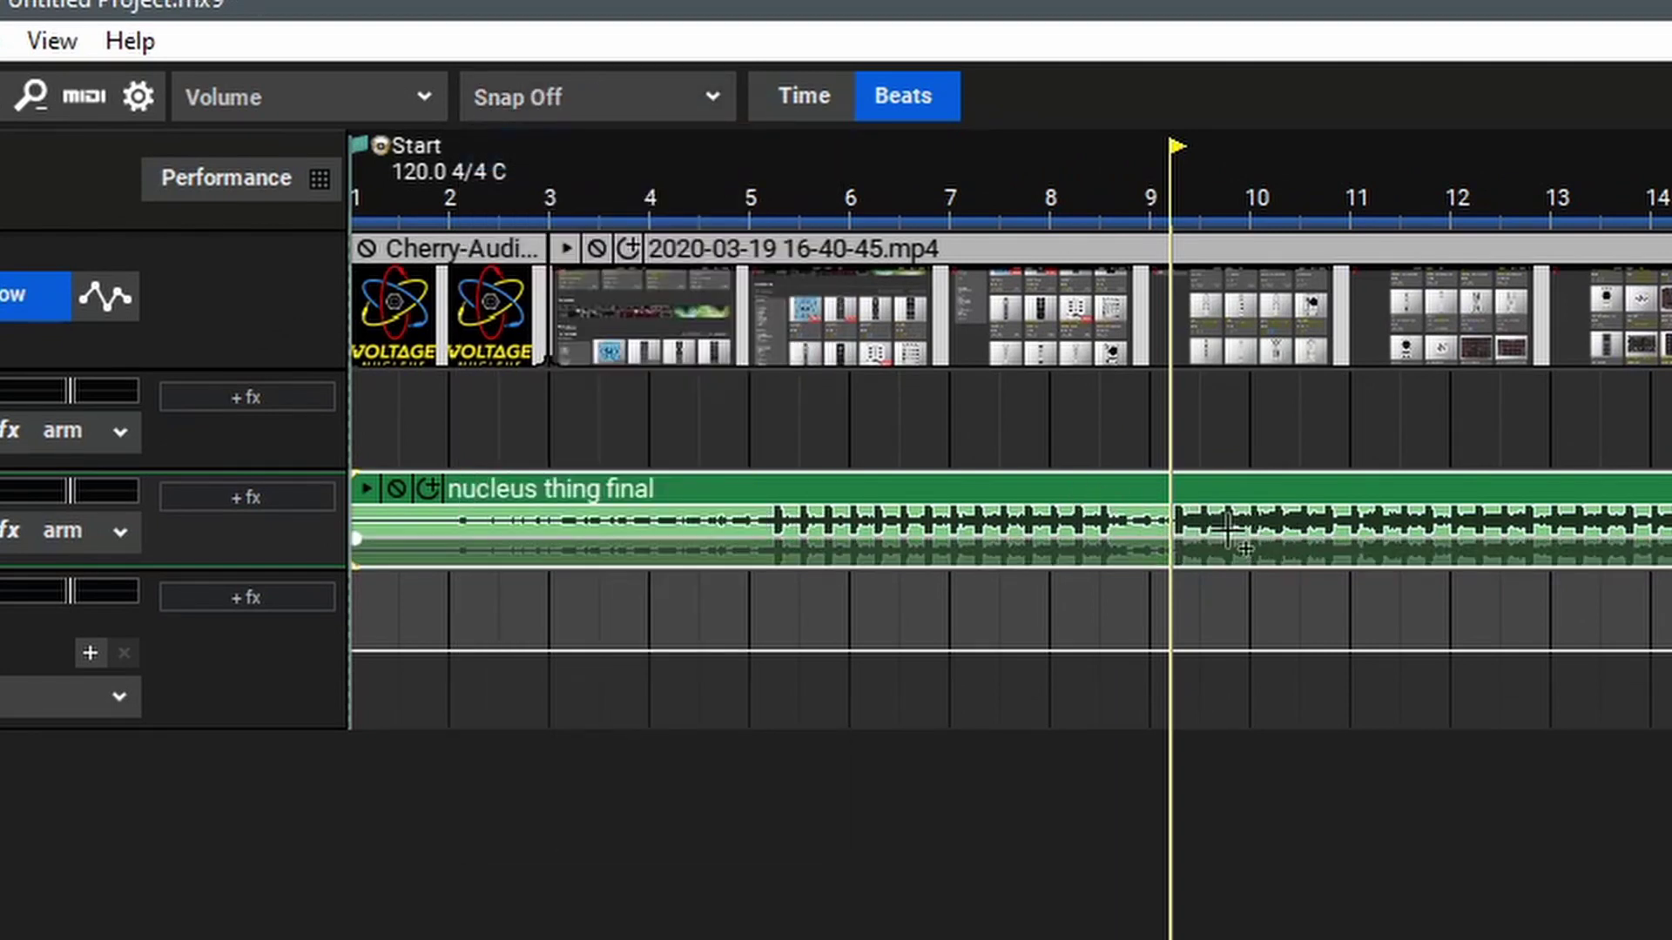
scroll(1251, 514, up, 3)
scroll(989, 512, up, 6)
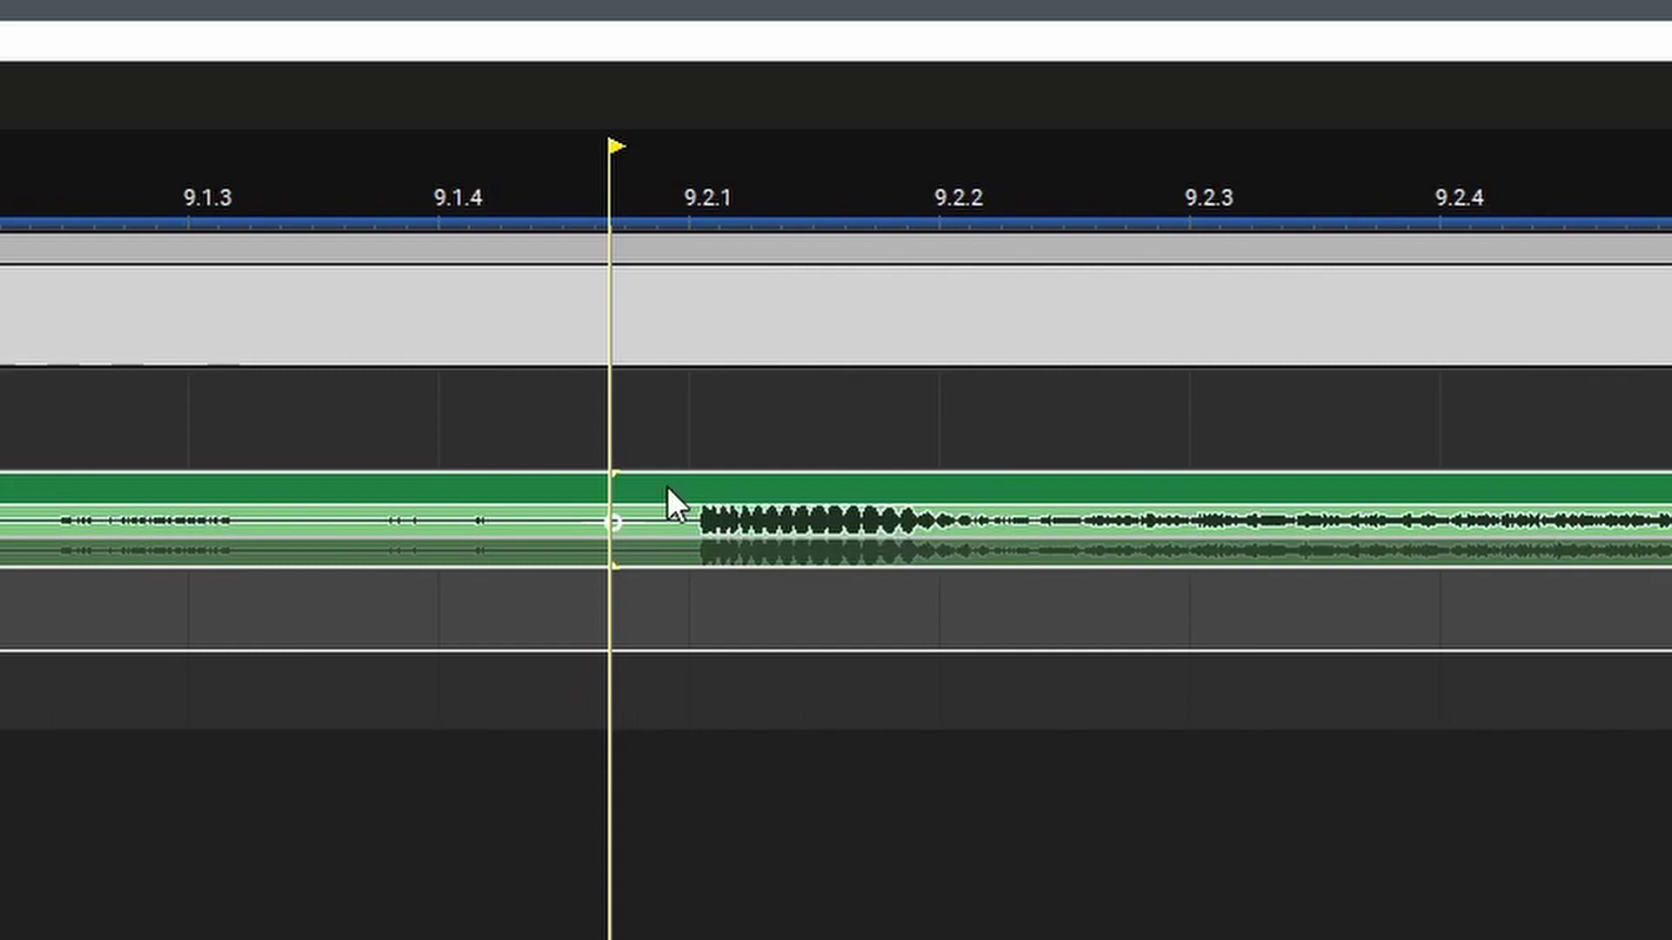
click(669, 190)
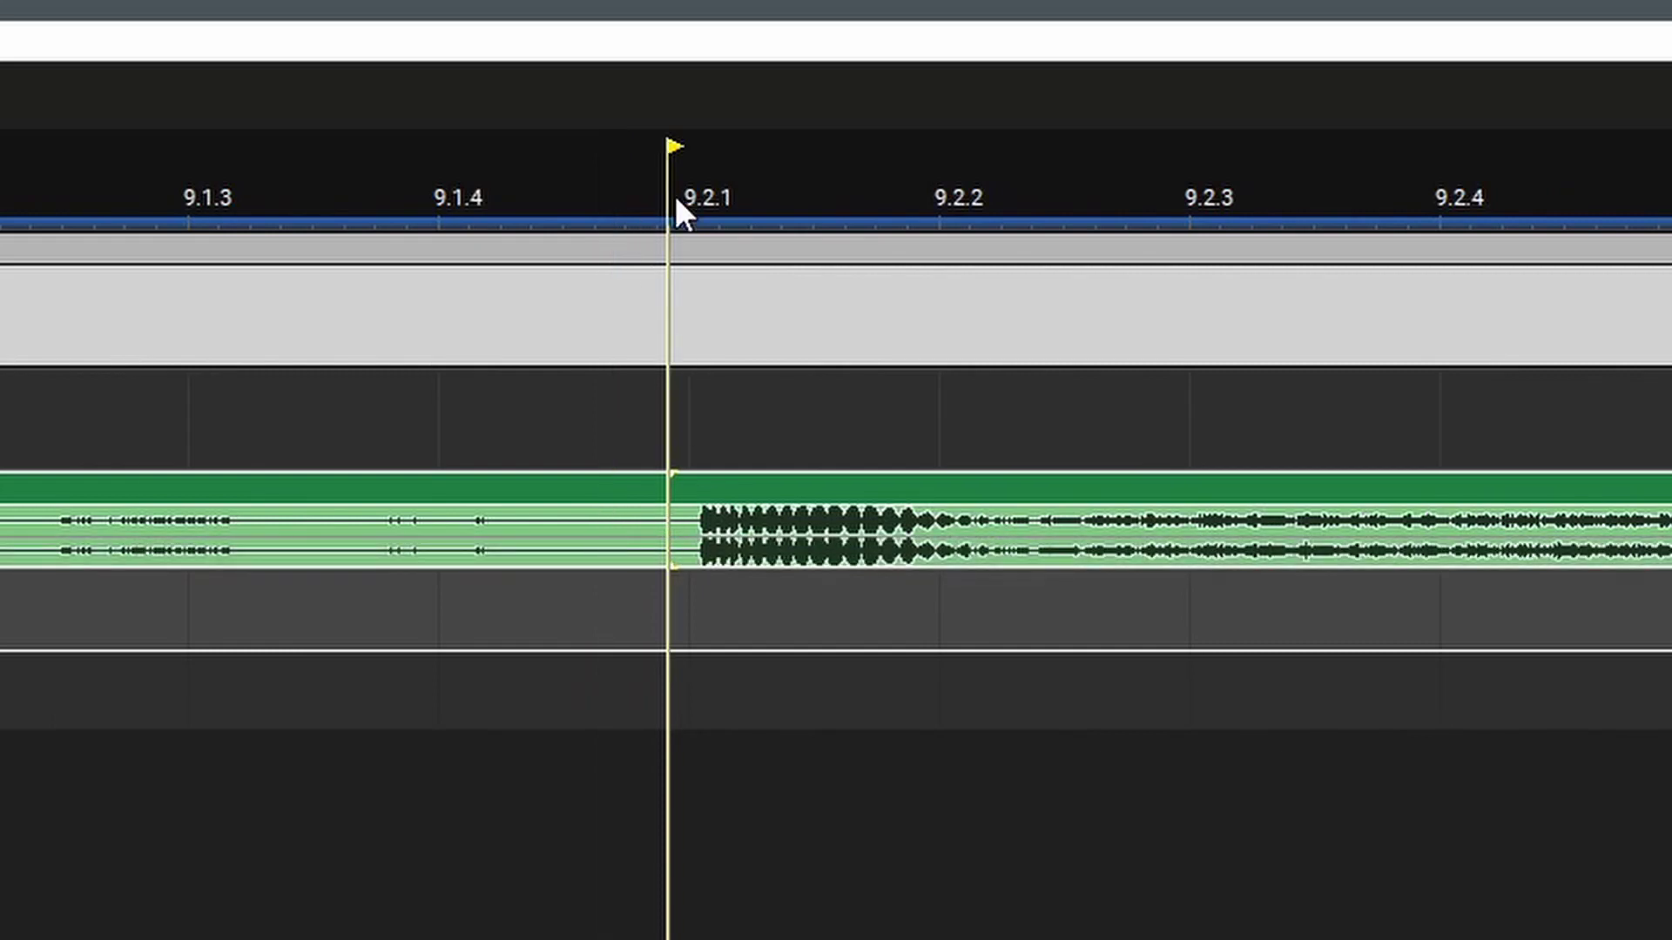
click(672, 235)
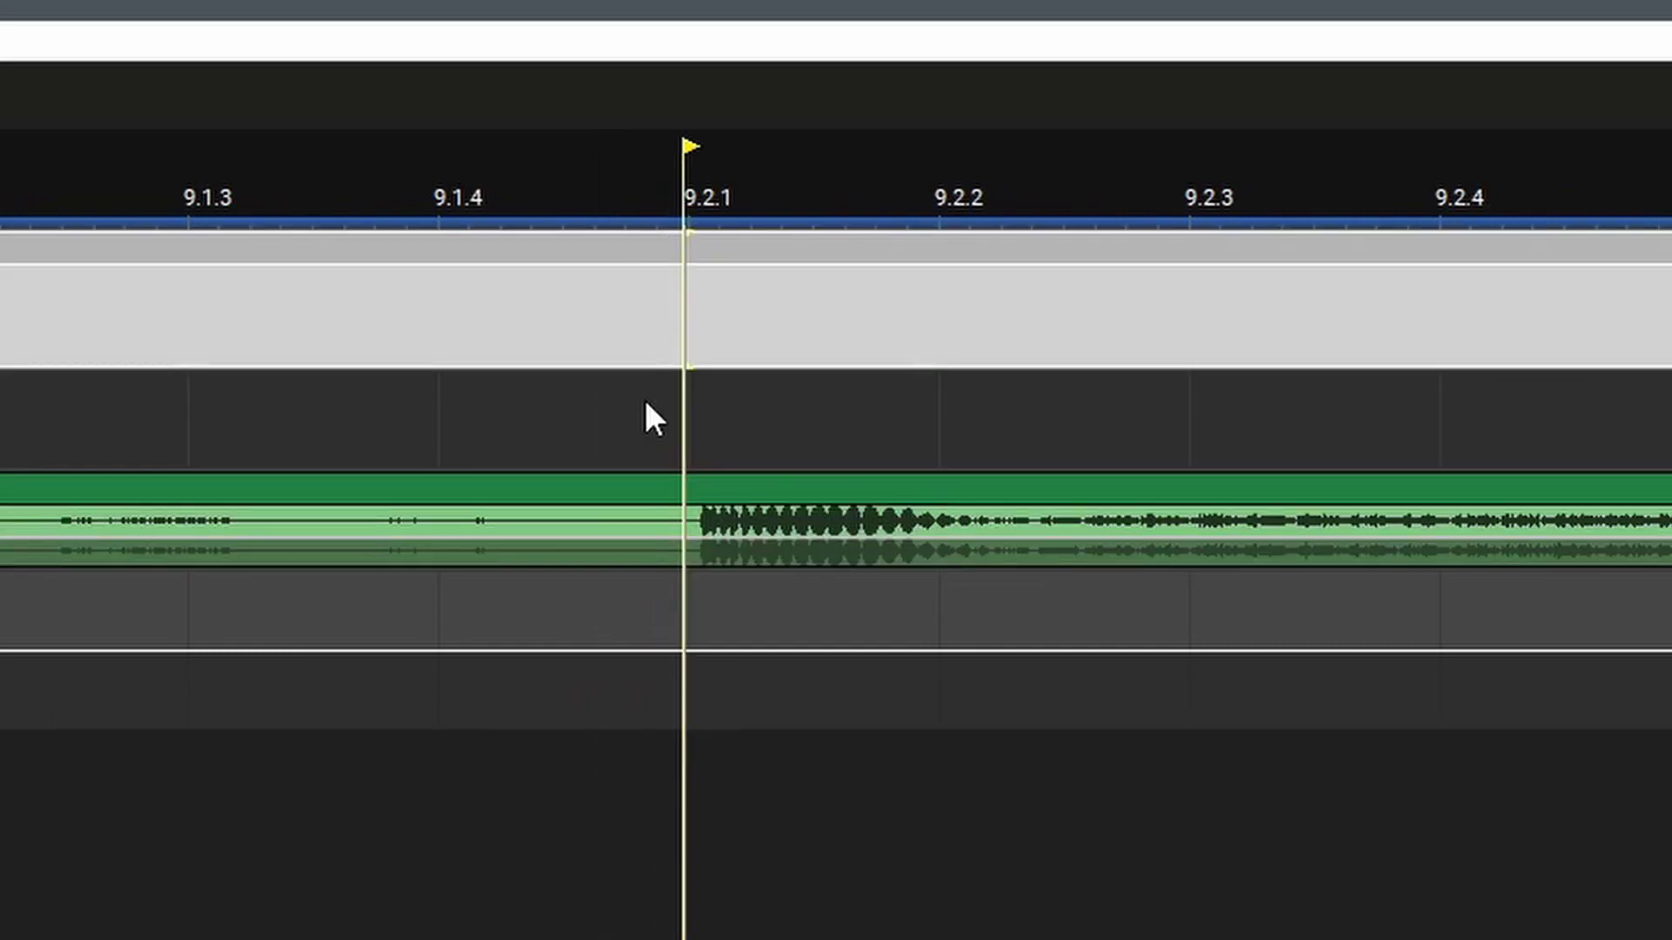
- Split the music and recording at 9.2.1 and delete both trailing pieces
click(672, 486)
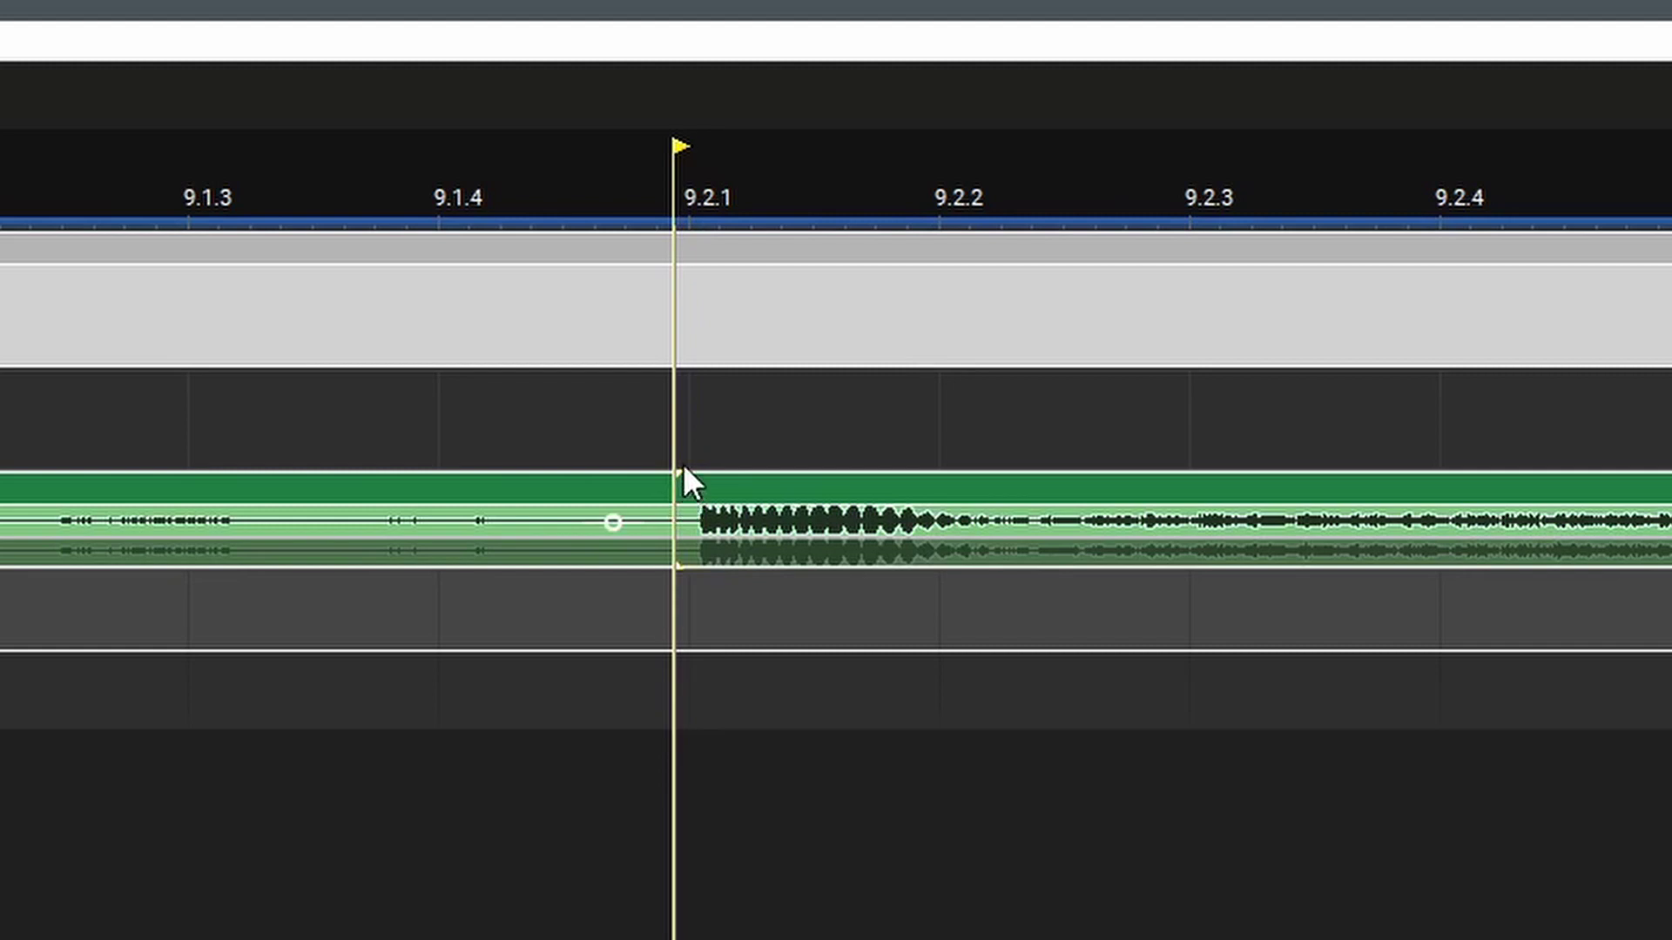
key(alt+x)
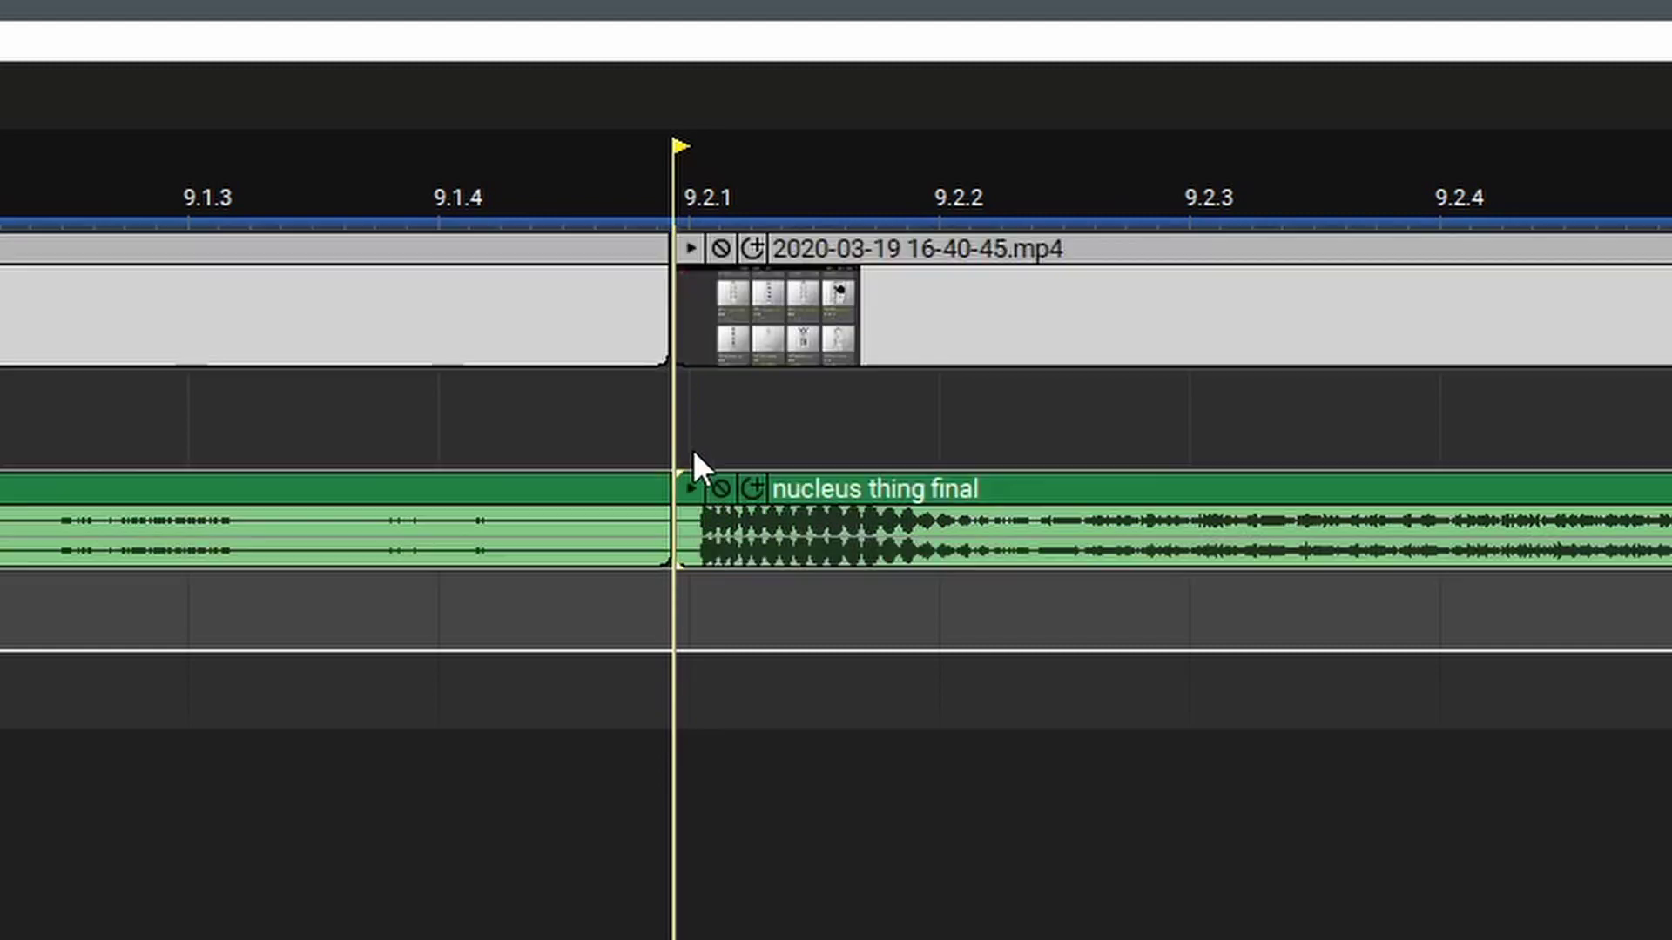
click(968, 490)
key(Delete)
click(935, 250)
key(Delete)
scroll(914, 696, down, 3)
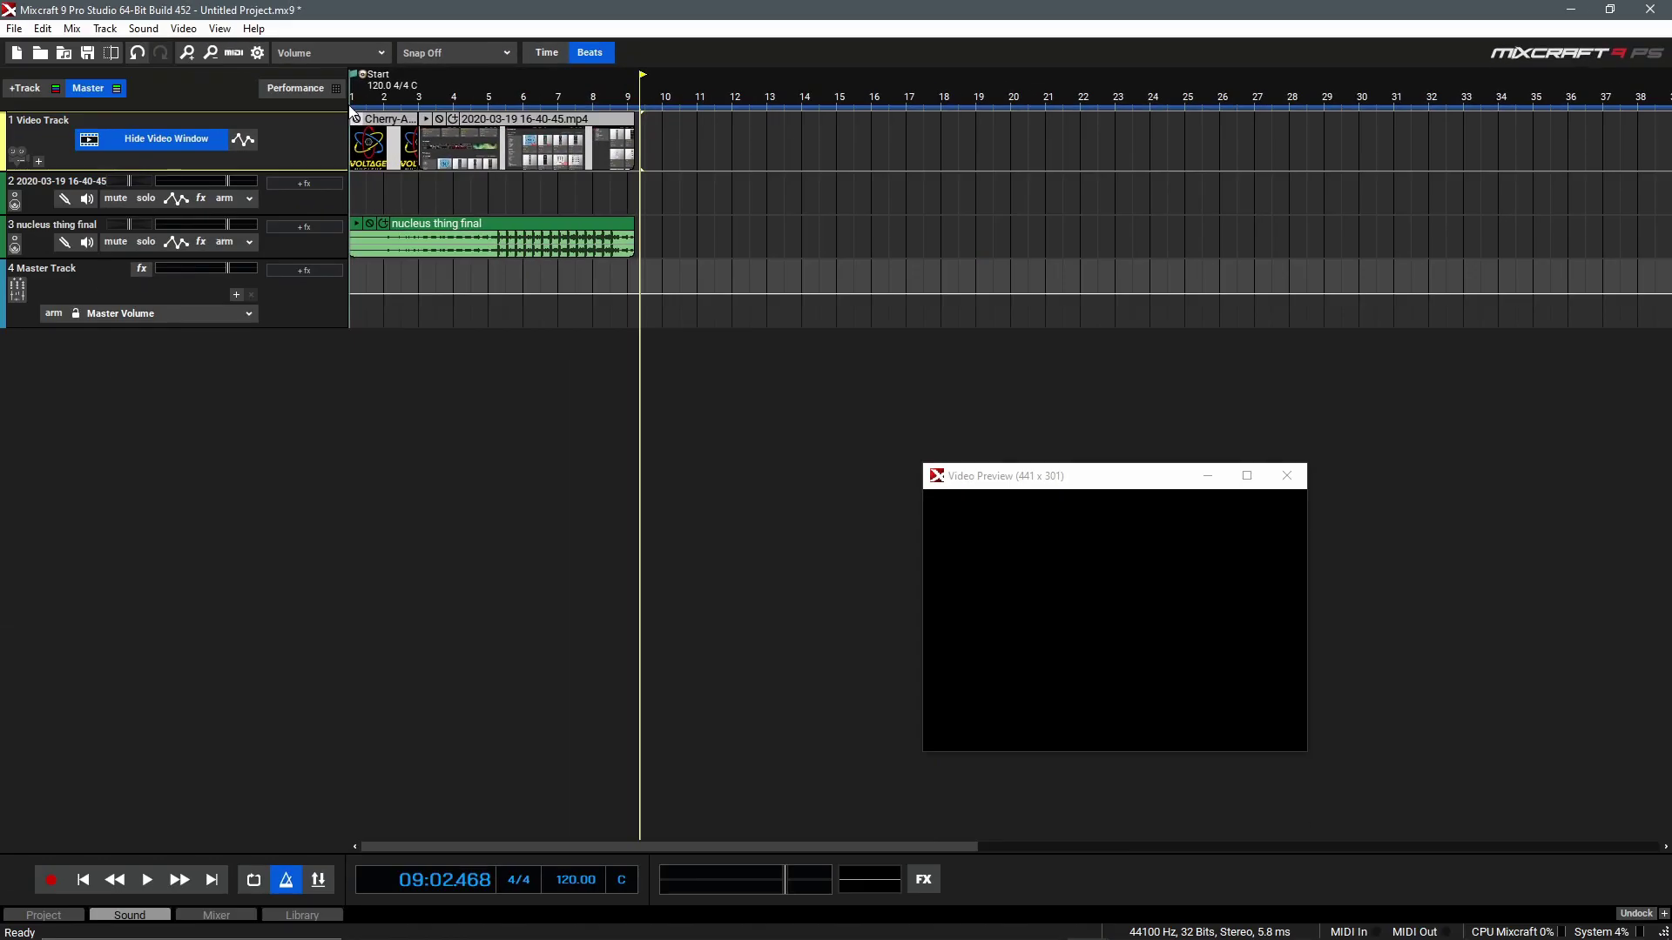
click(350, 99)
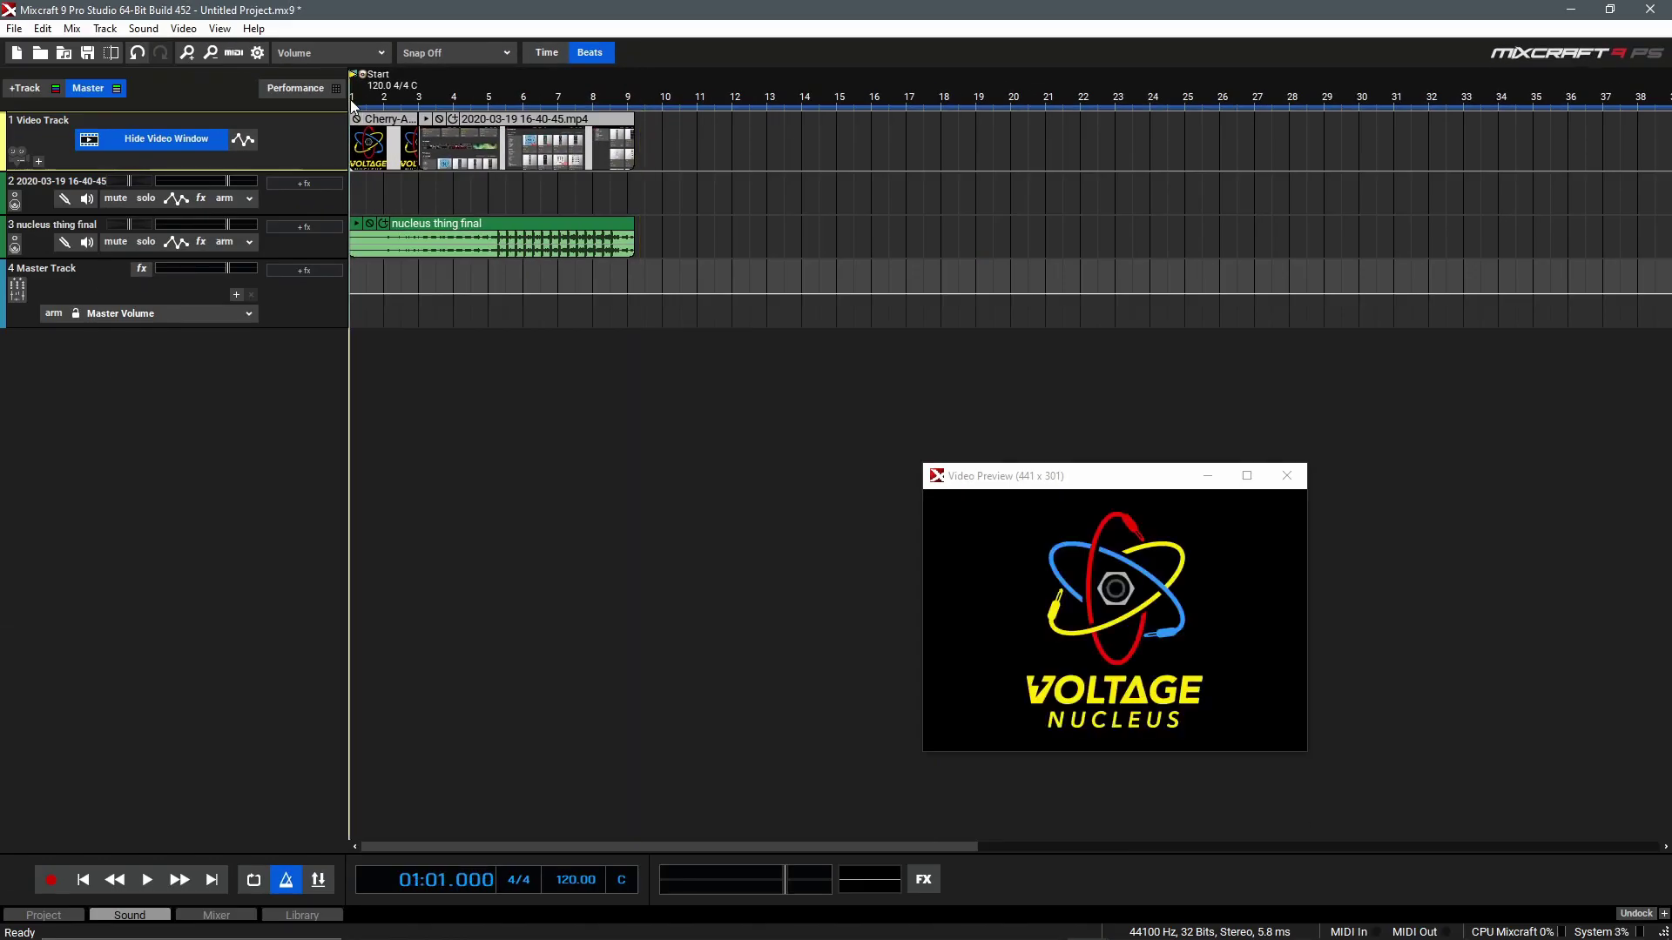
key(space)
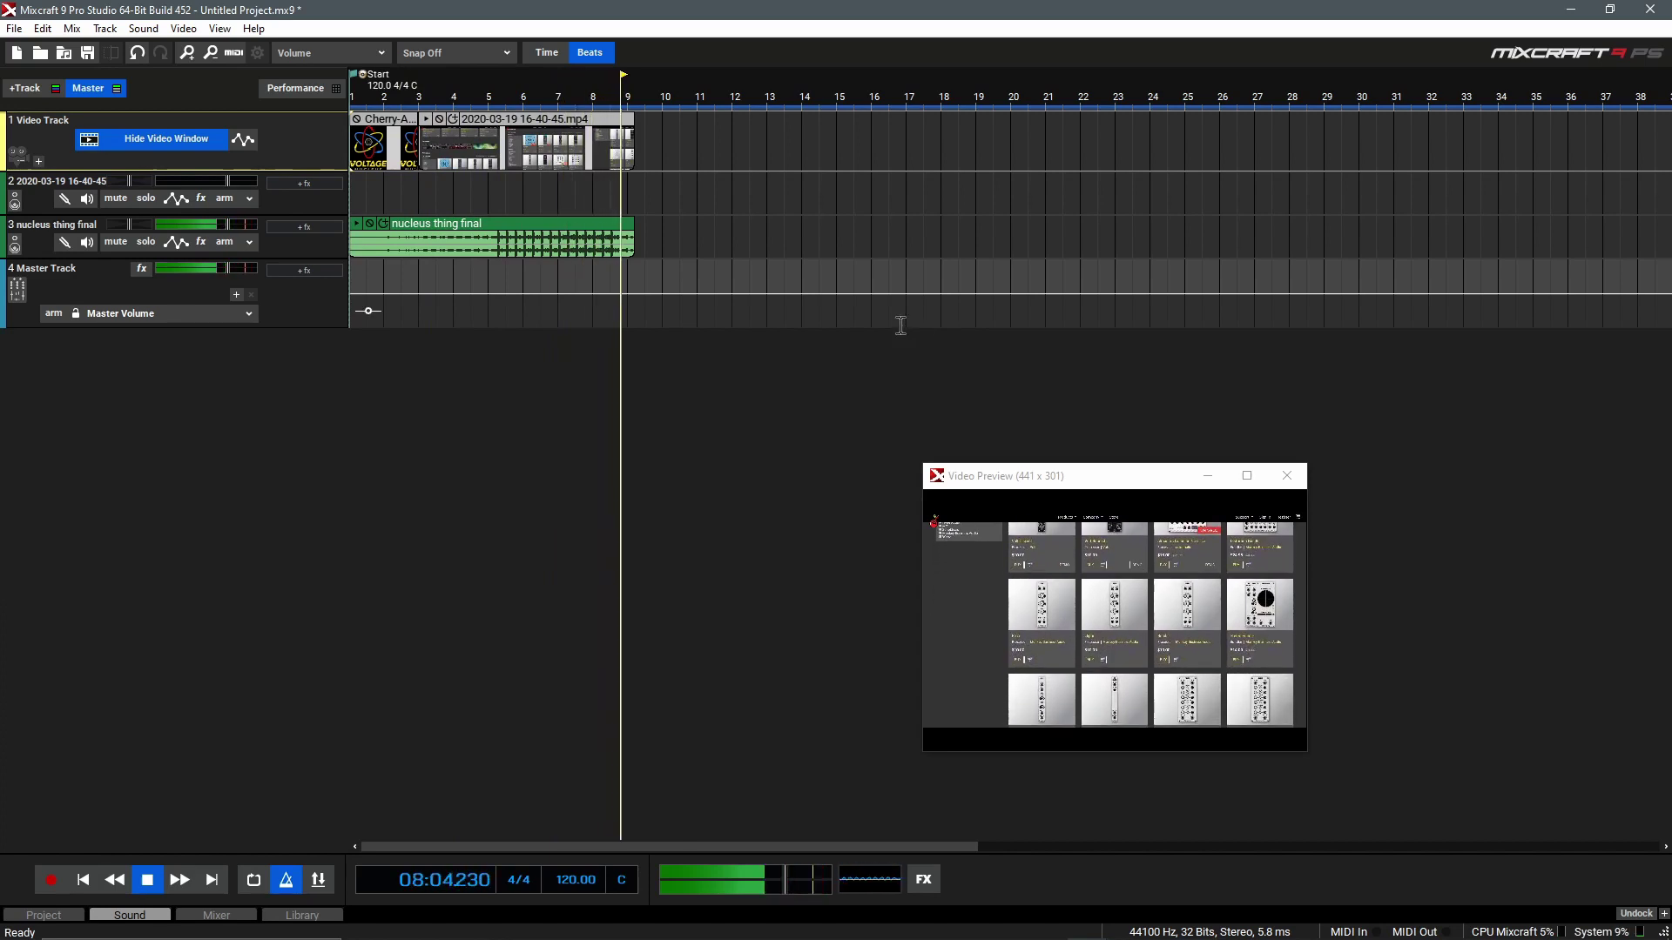
key(space)
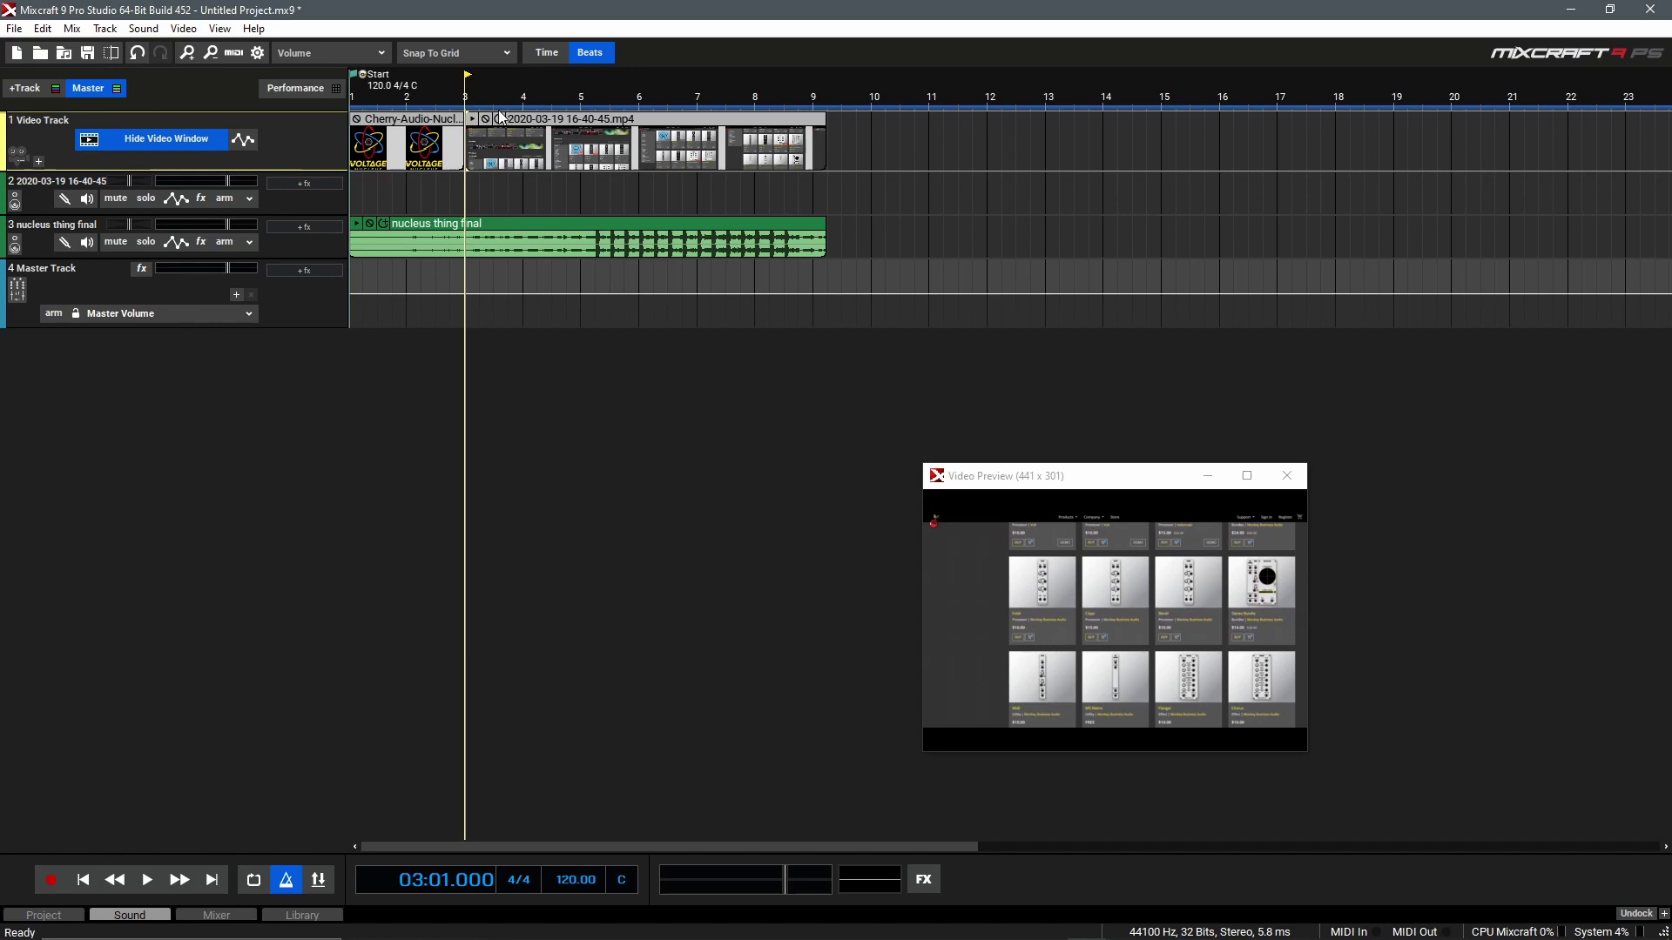
- Drag the recording's left edge over the logo clip to form a crossfade, then preview it
scroll(537, 108, up, 6)
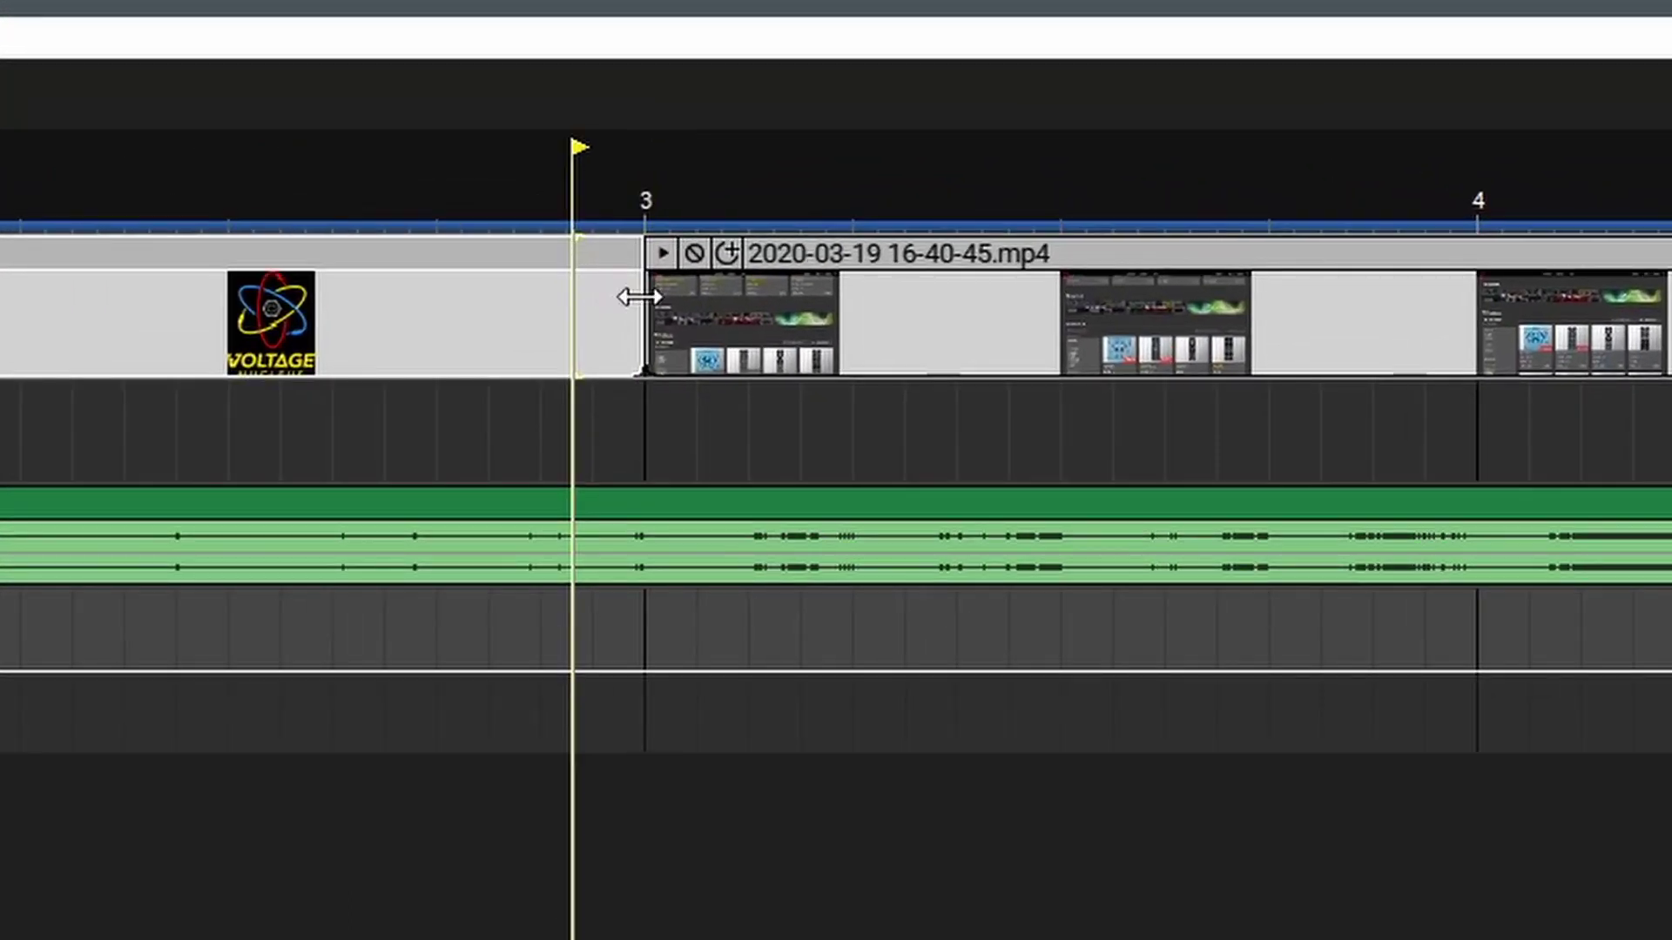
drag(638, 297, 1435, 330)
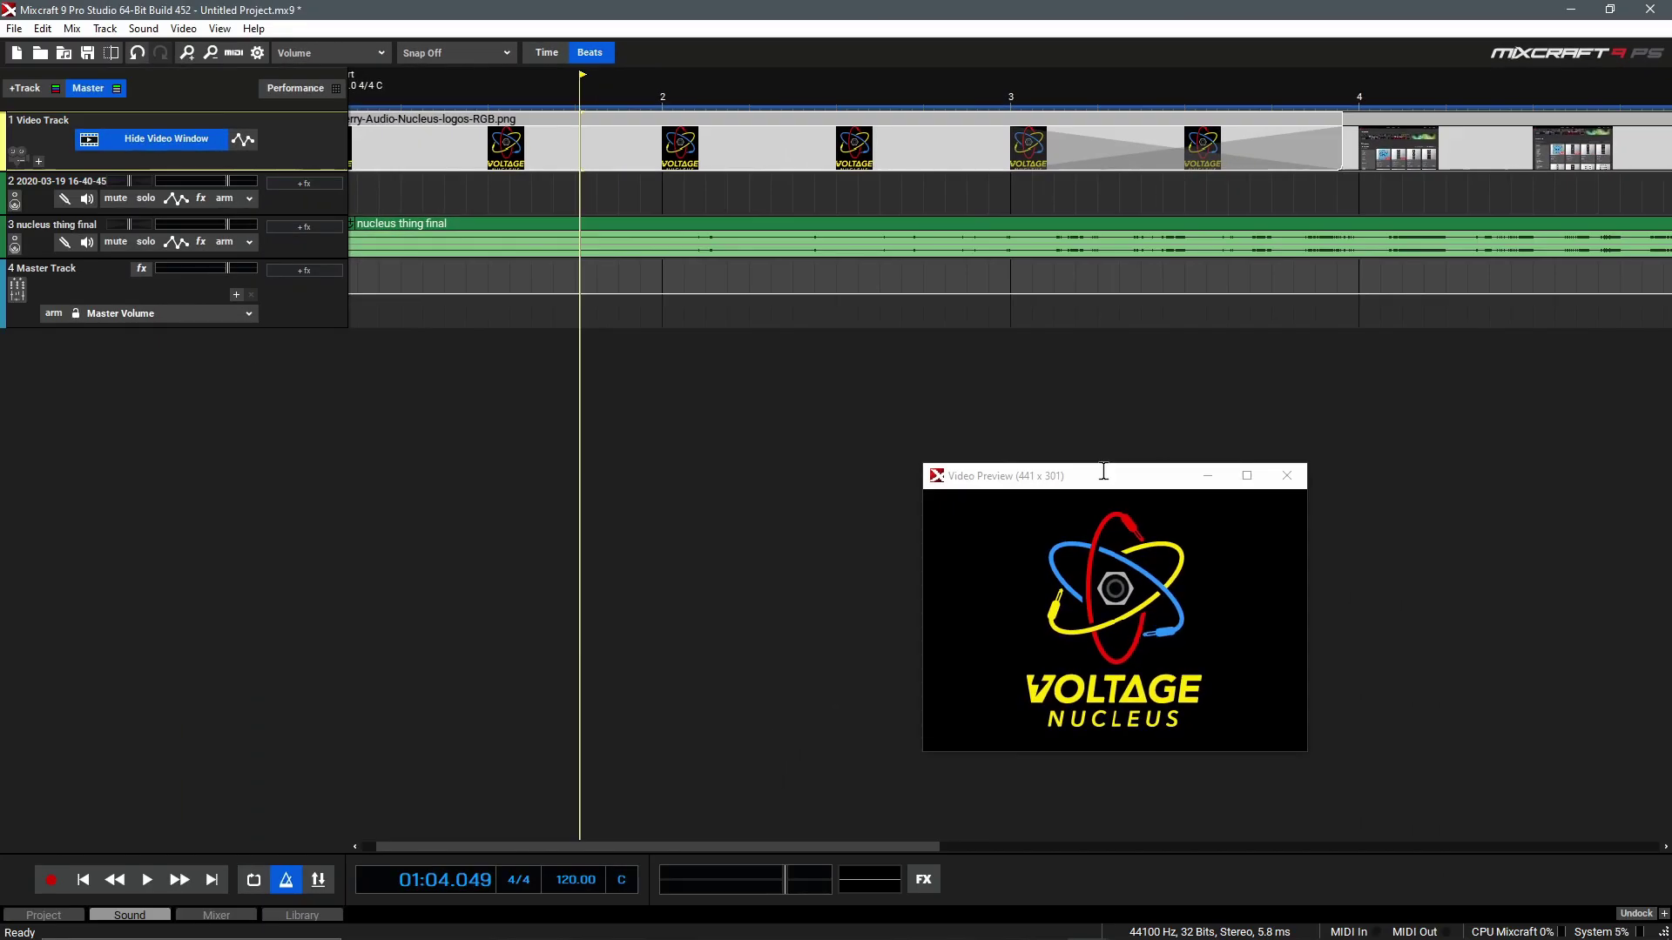
key(space)
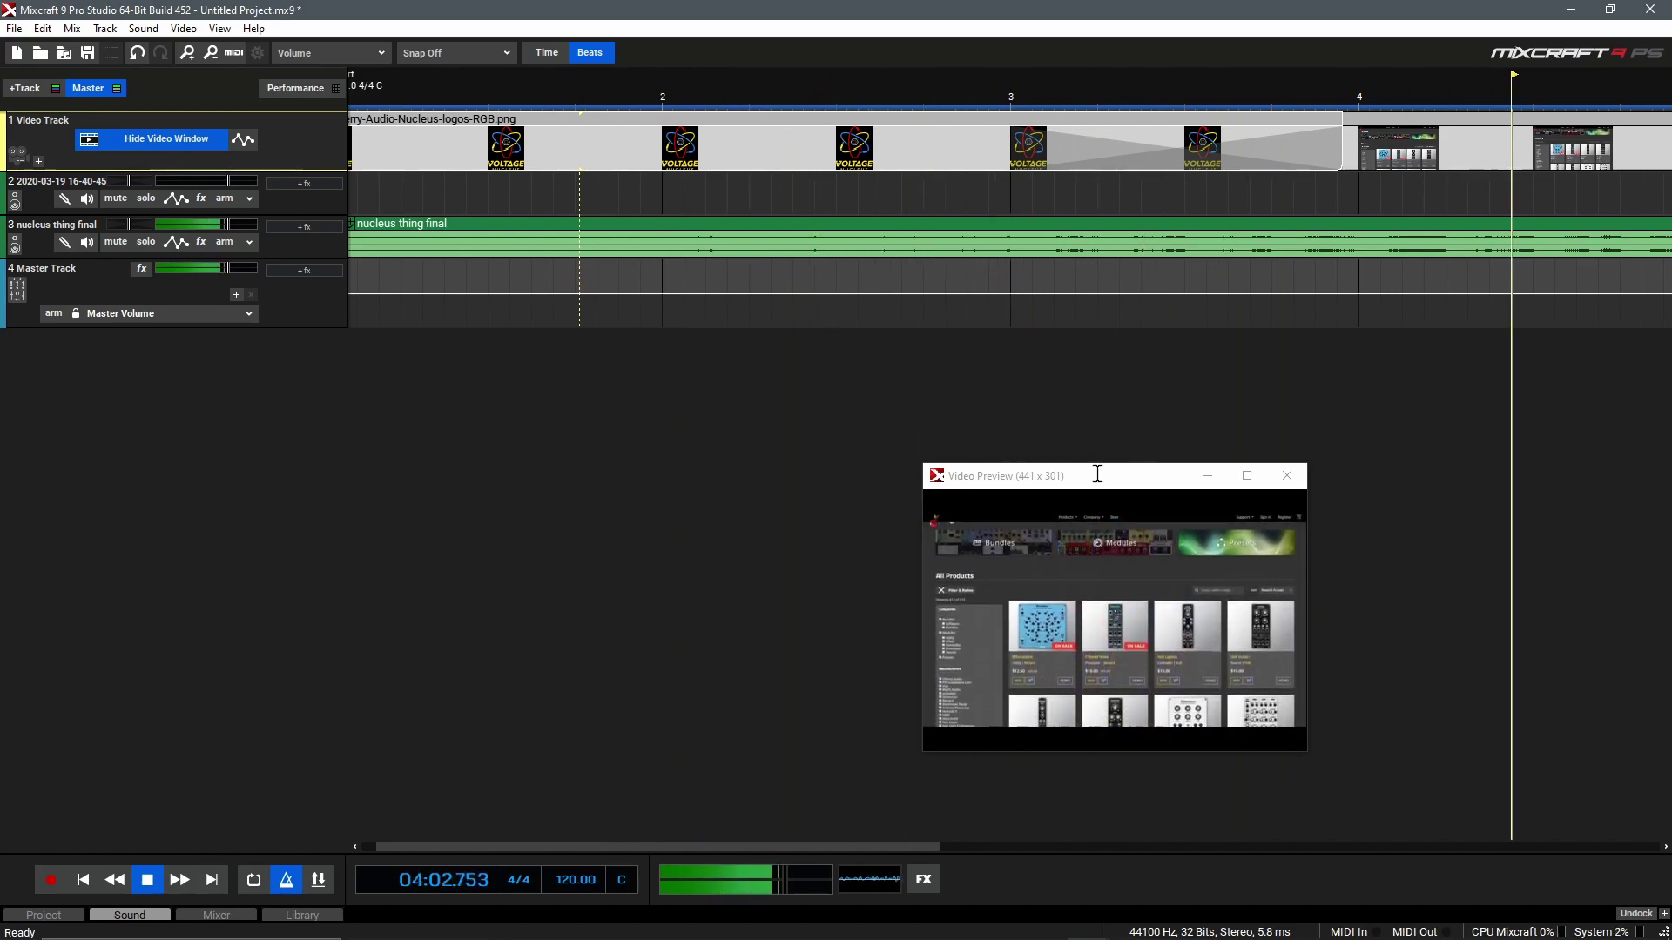
key(space)
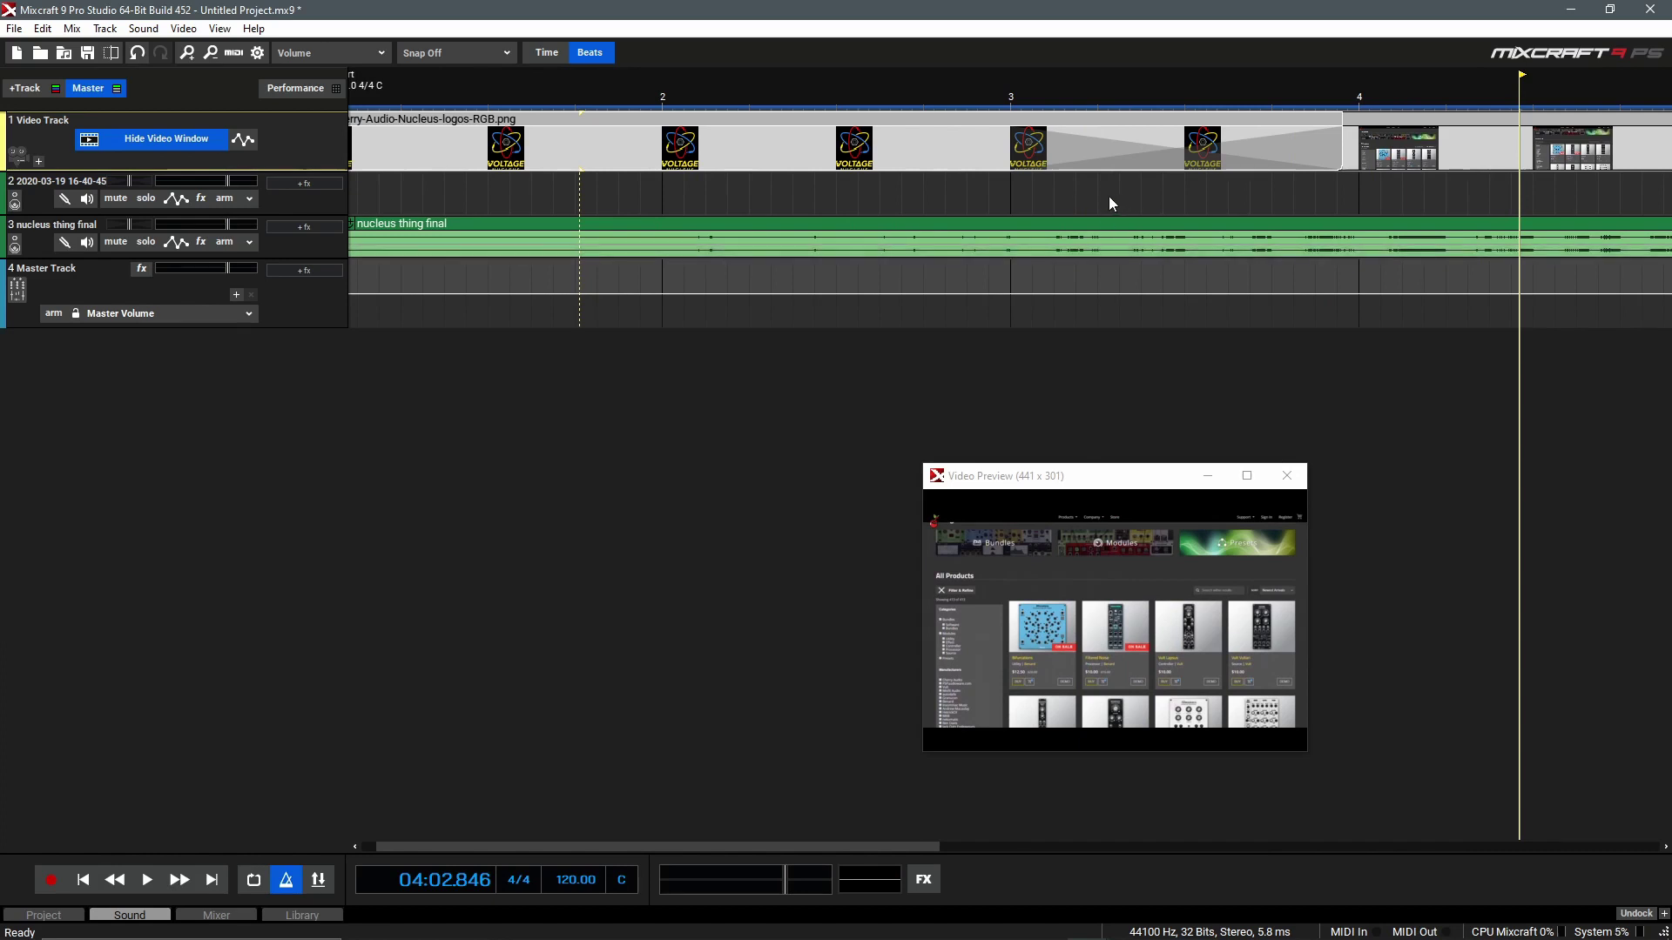
- Add a Blur automation lane to the video track with an envelope peak around bar 3
scroll(1109, 196, down, 3)
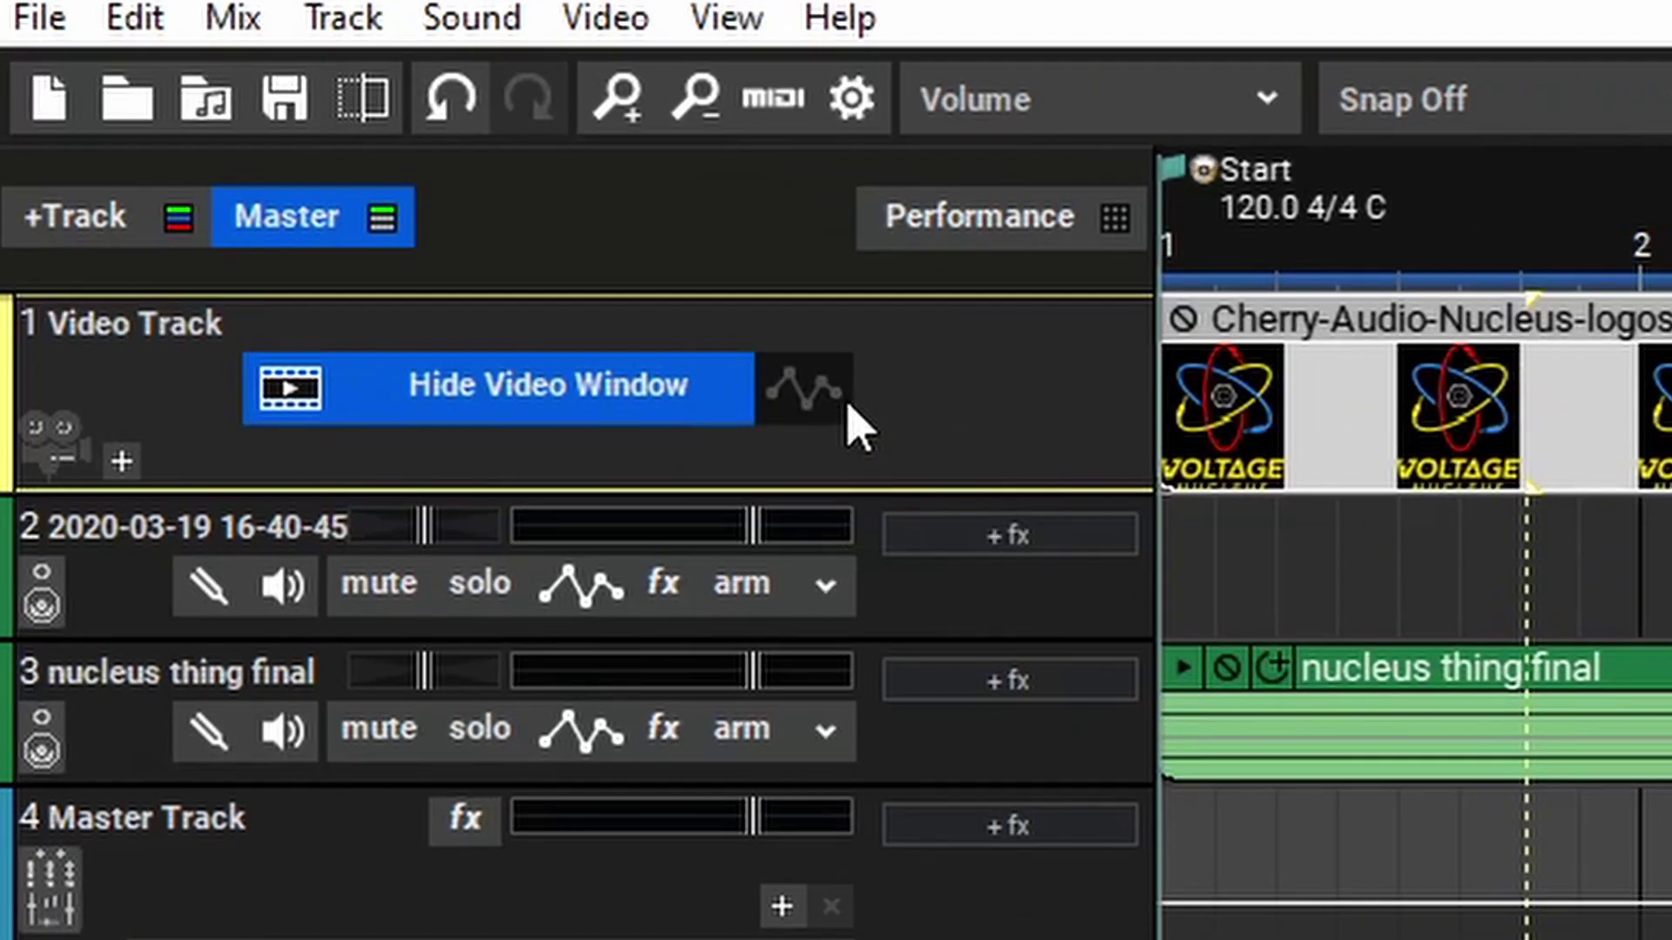
click(854, 424)
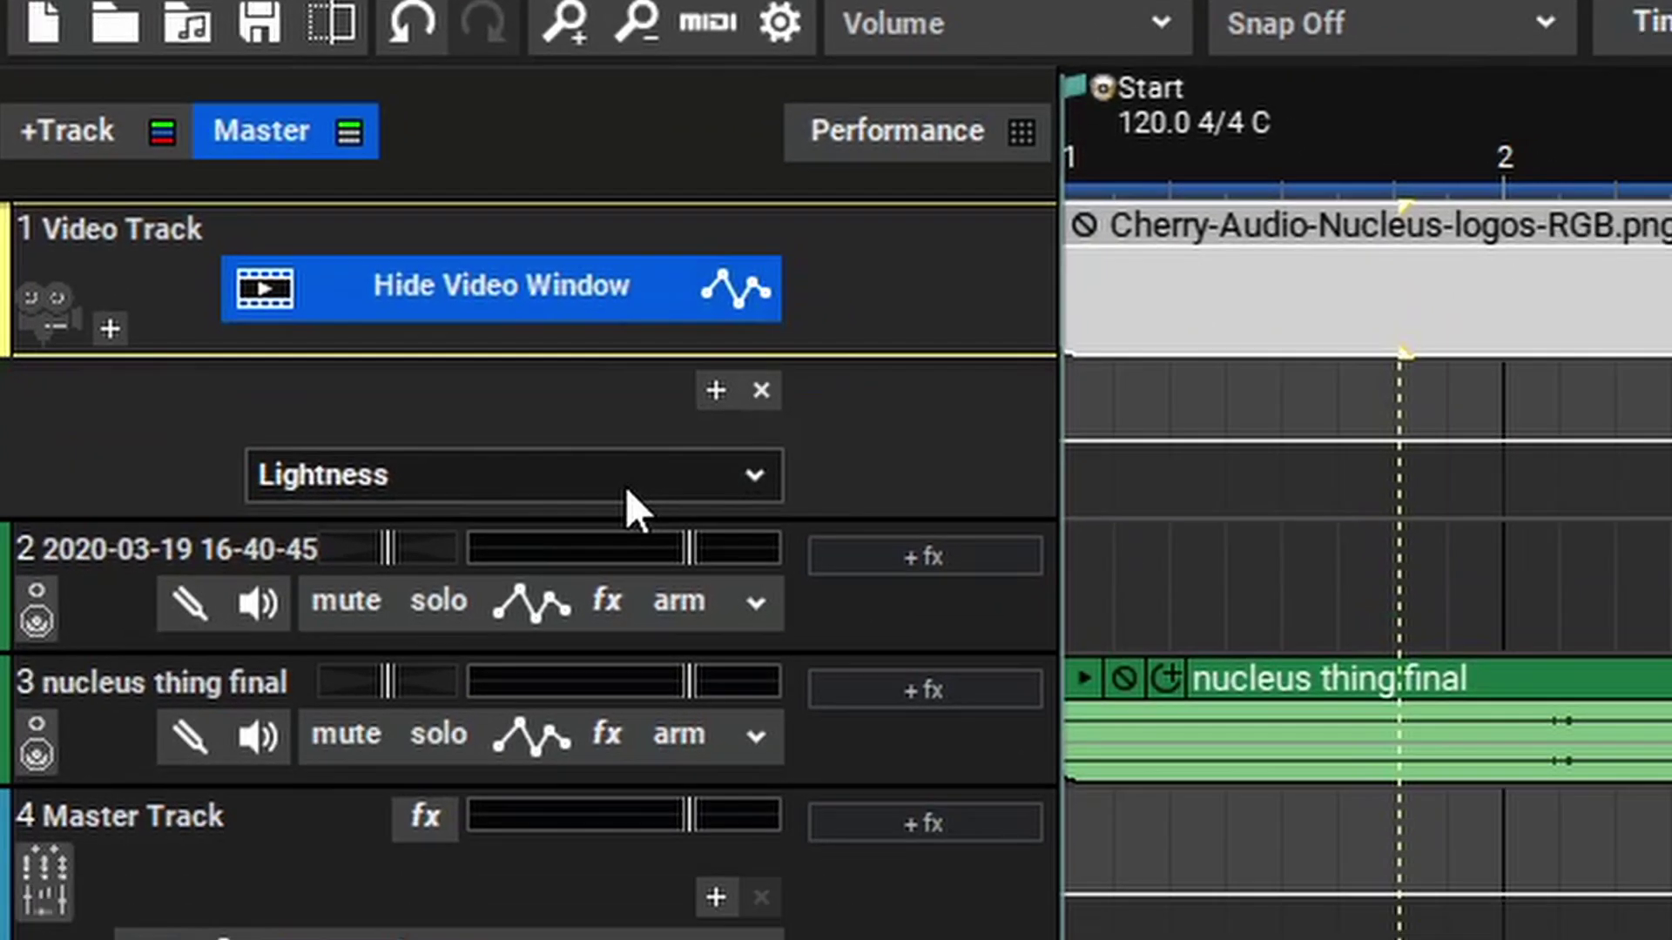
click(627, 485)
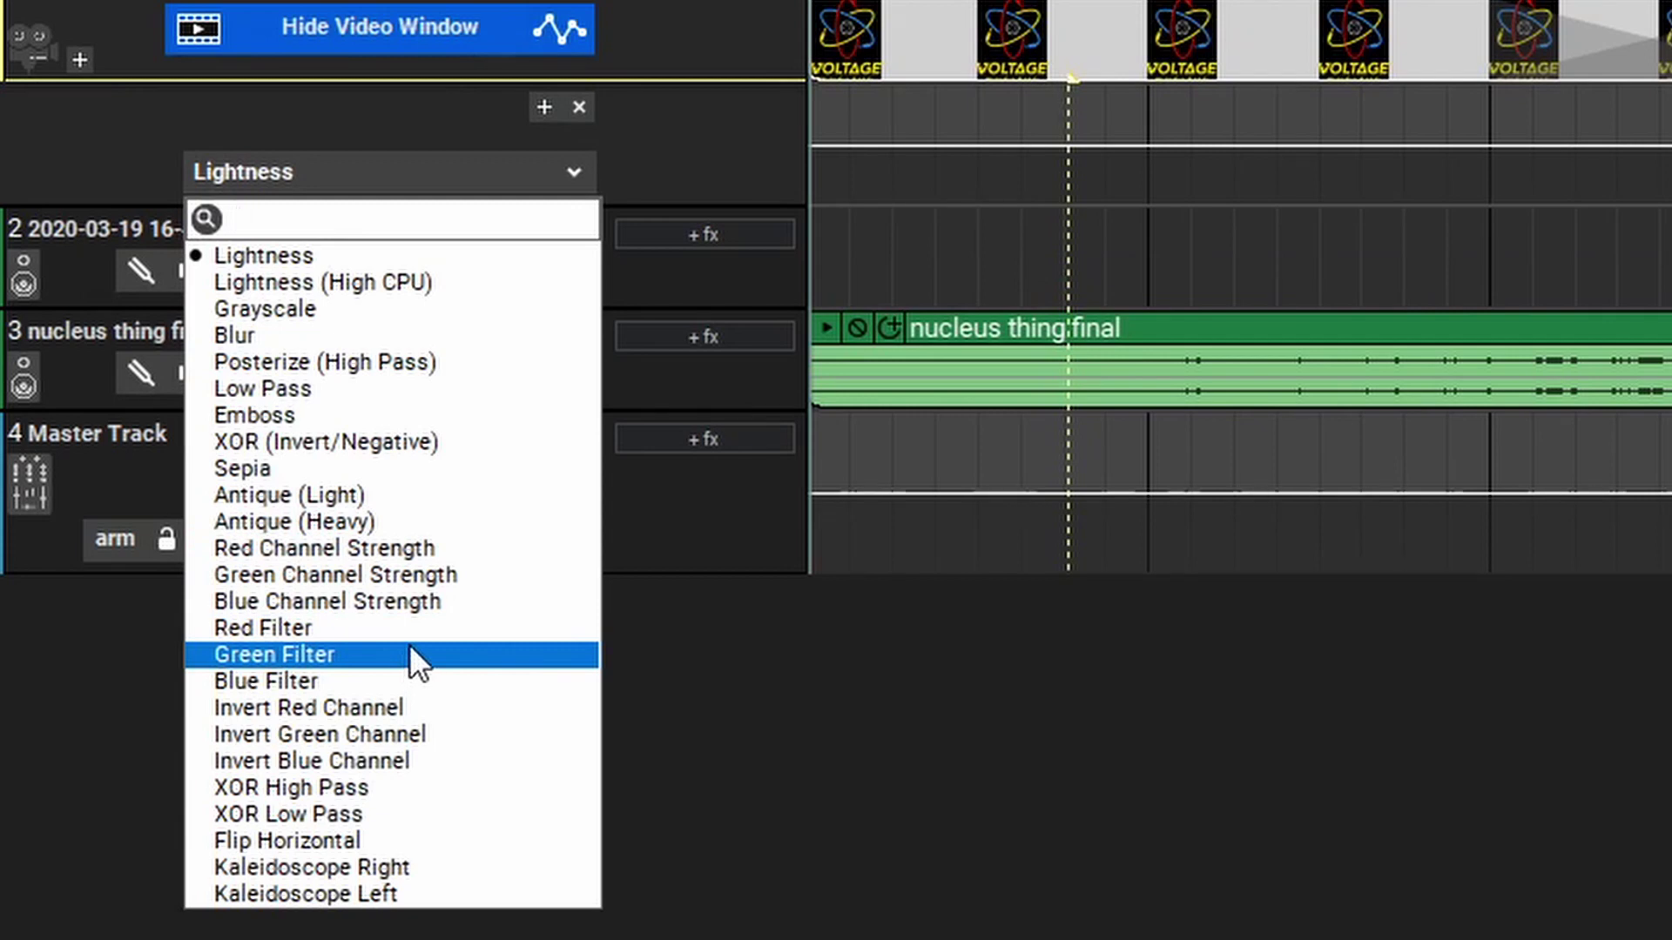
click(390, 336)
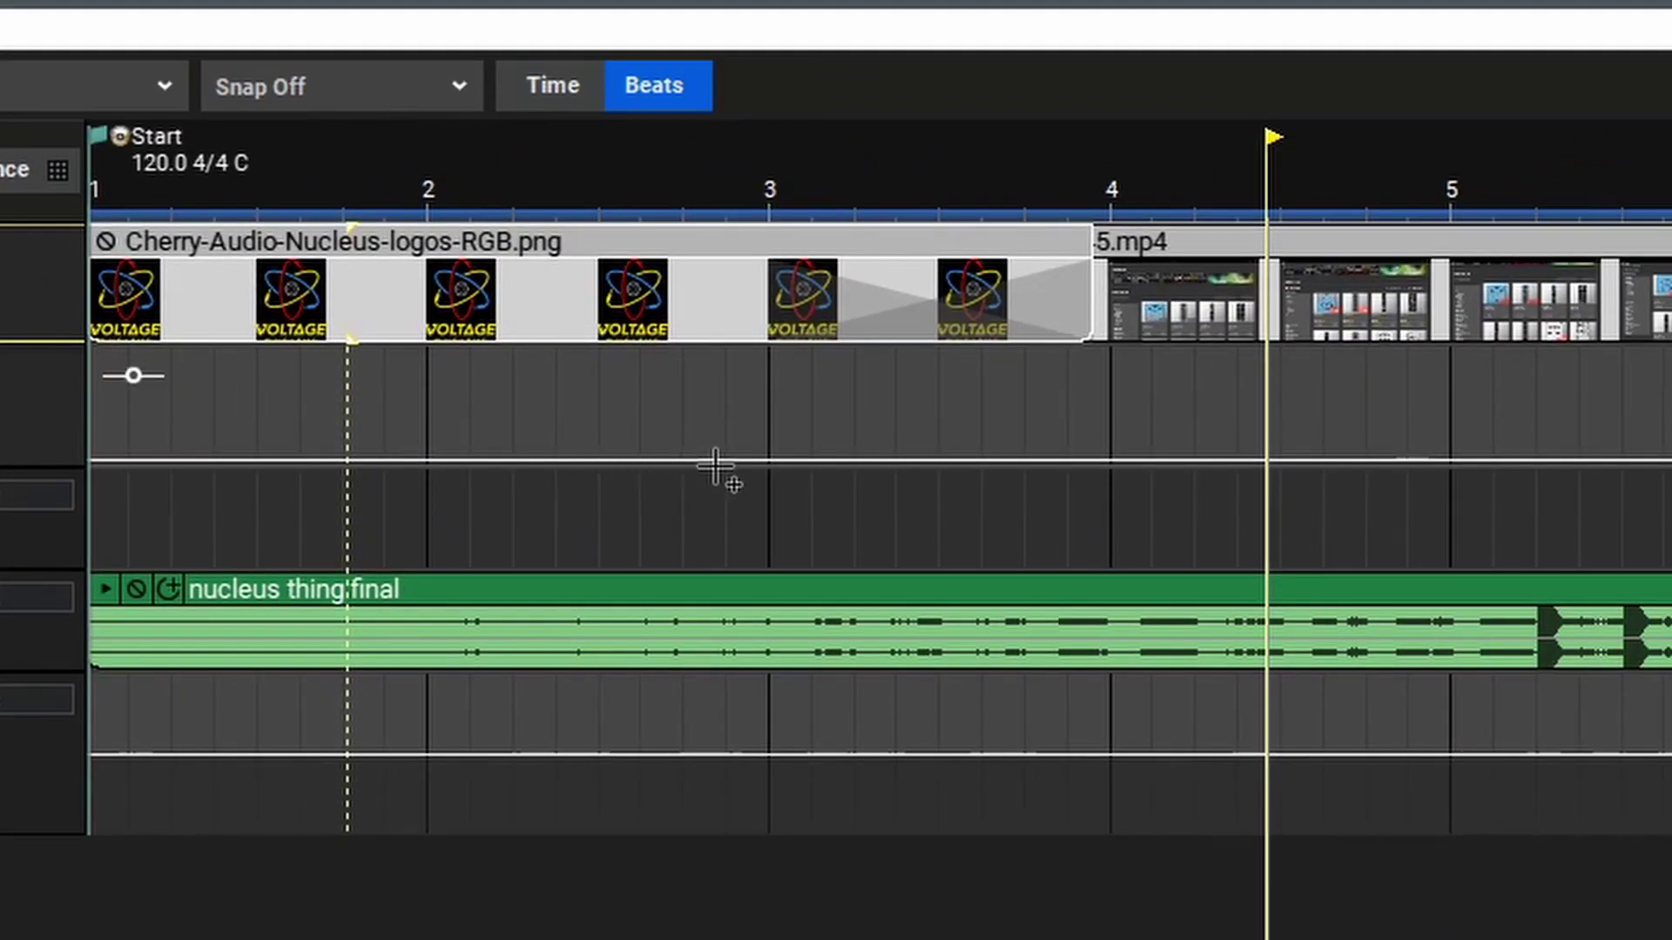
drag(732, 465, 1151, 460)
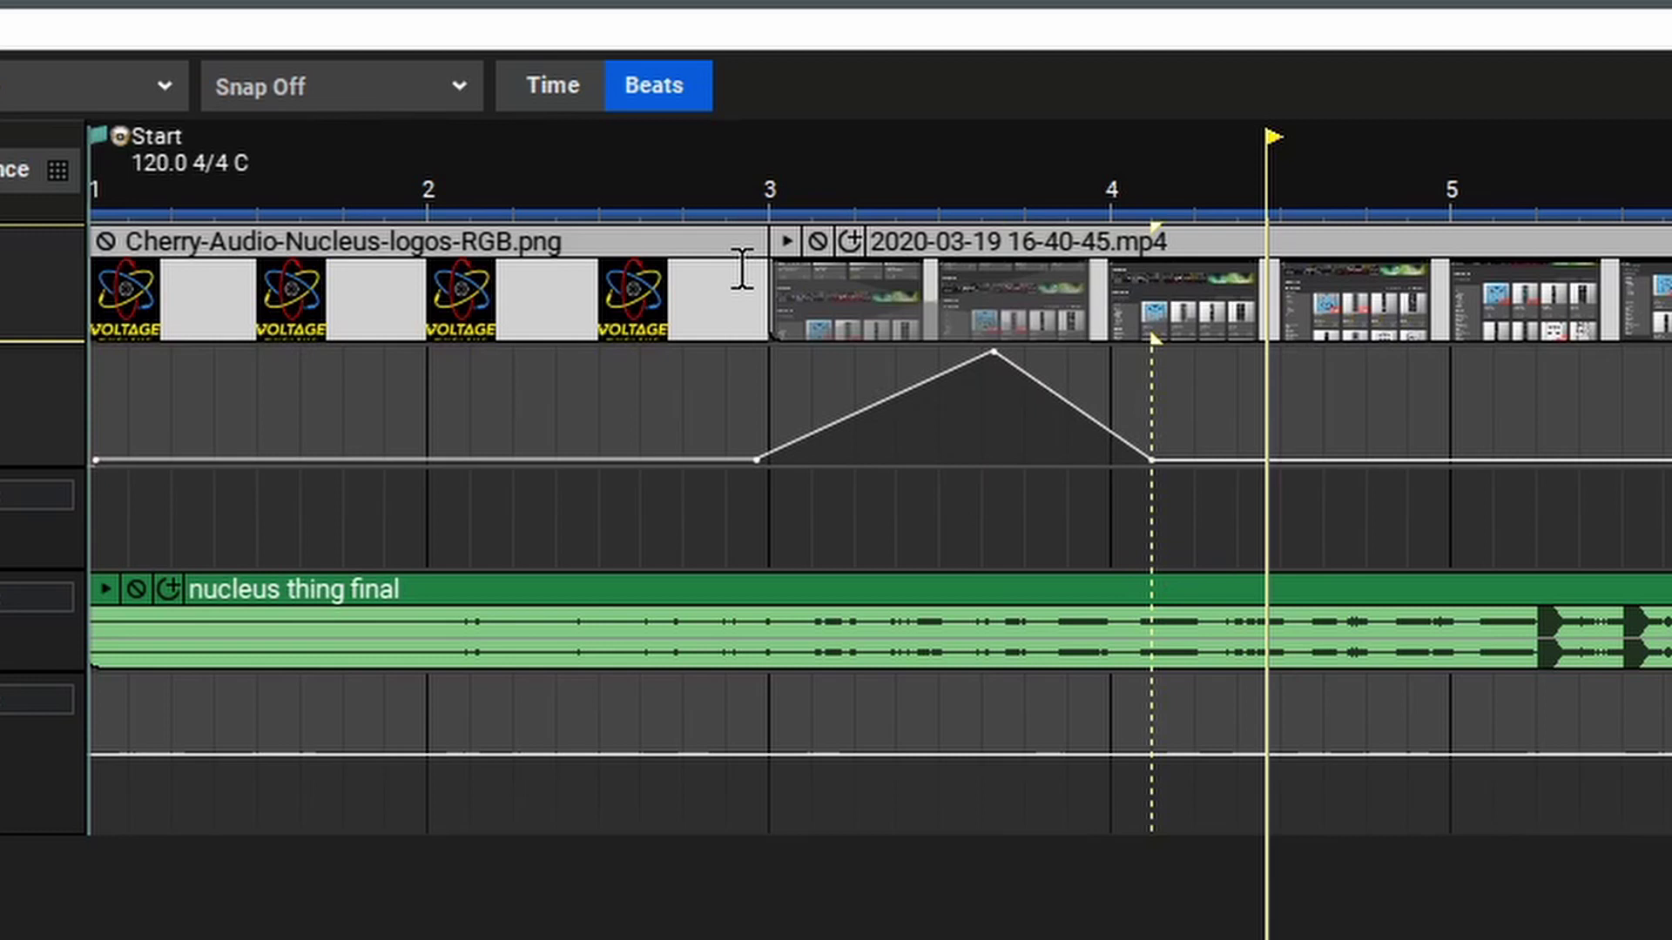
- Play back the blurred transition from before bar 3, stopping just past bar 5
click(478, 189)
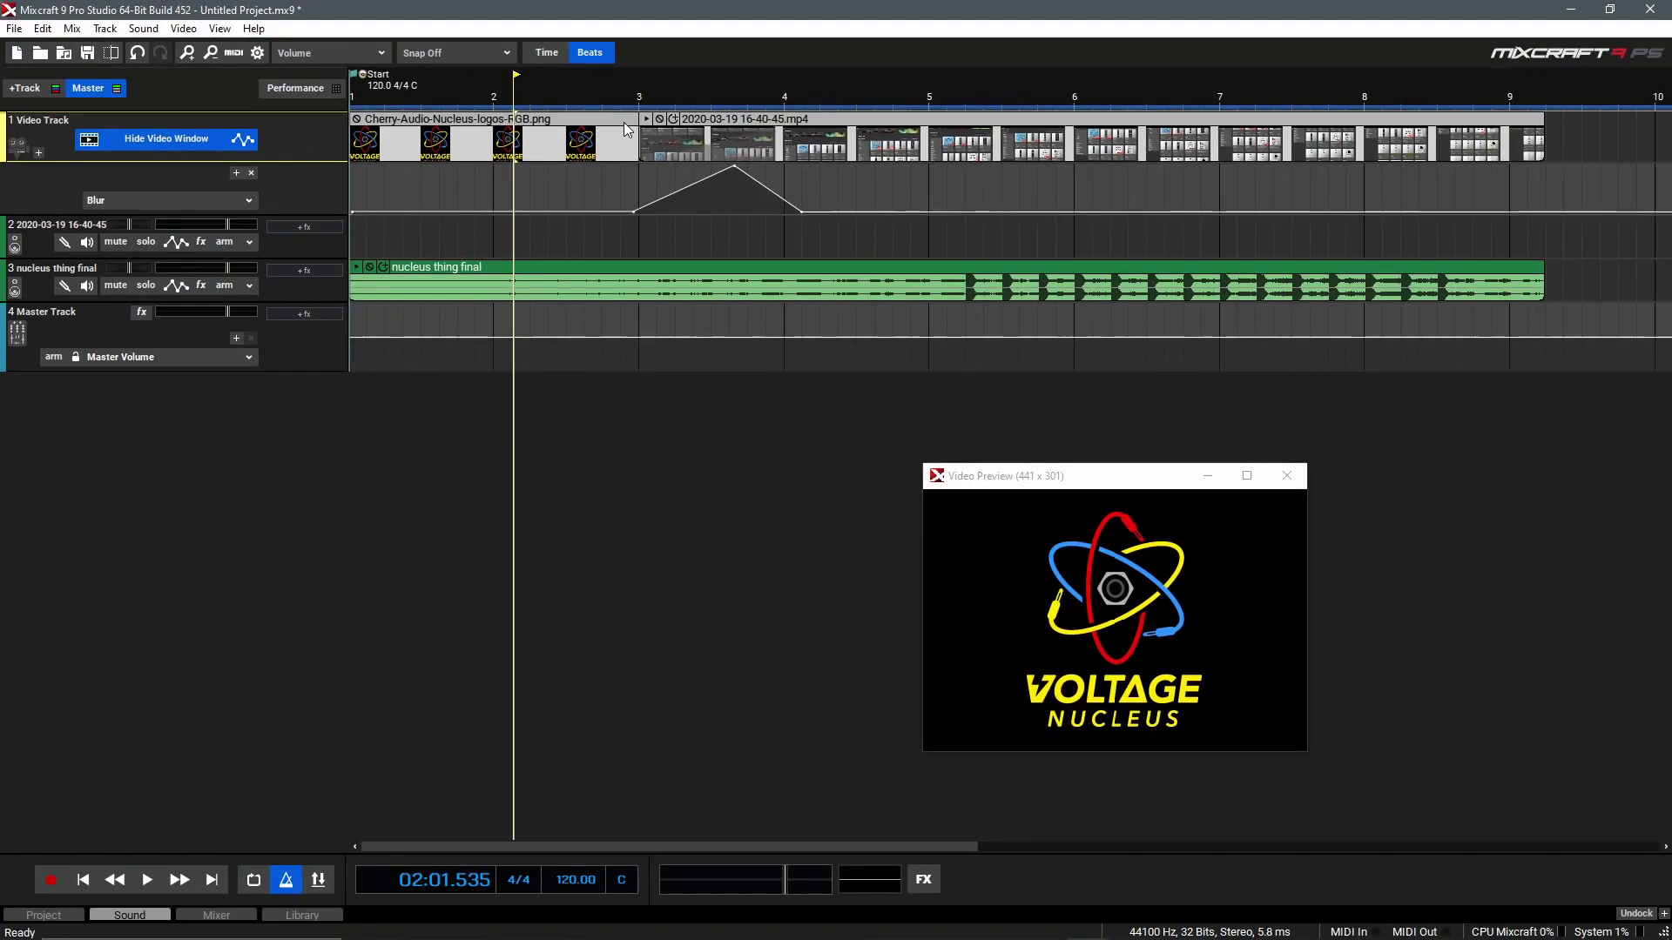
key(space)
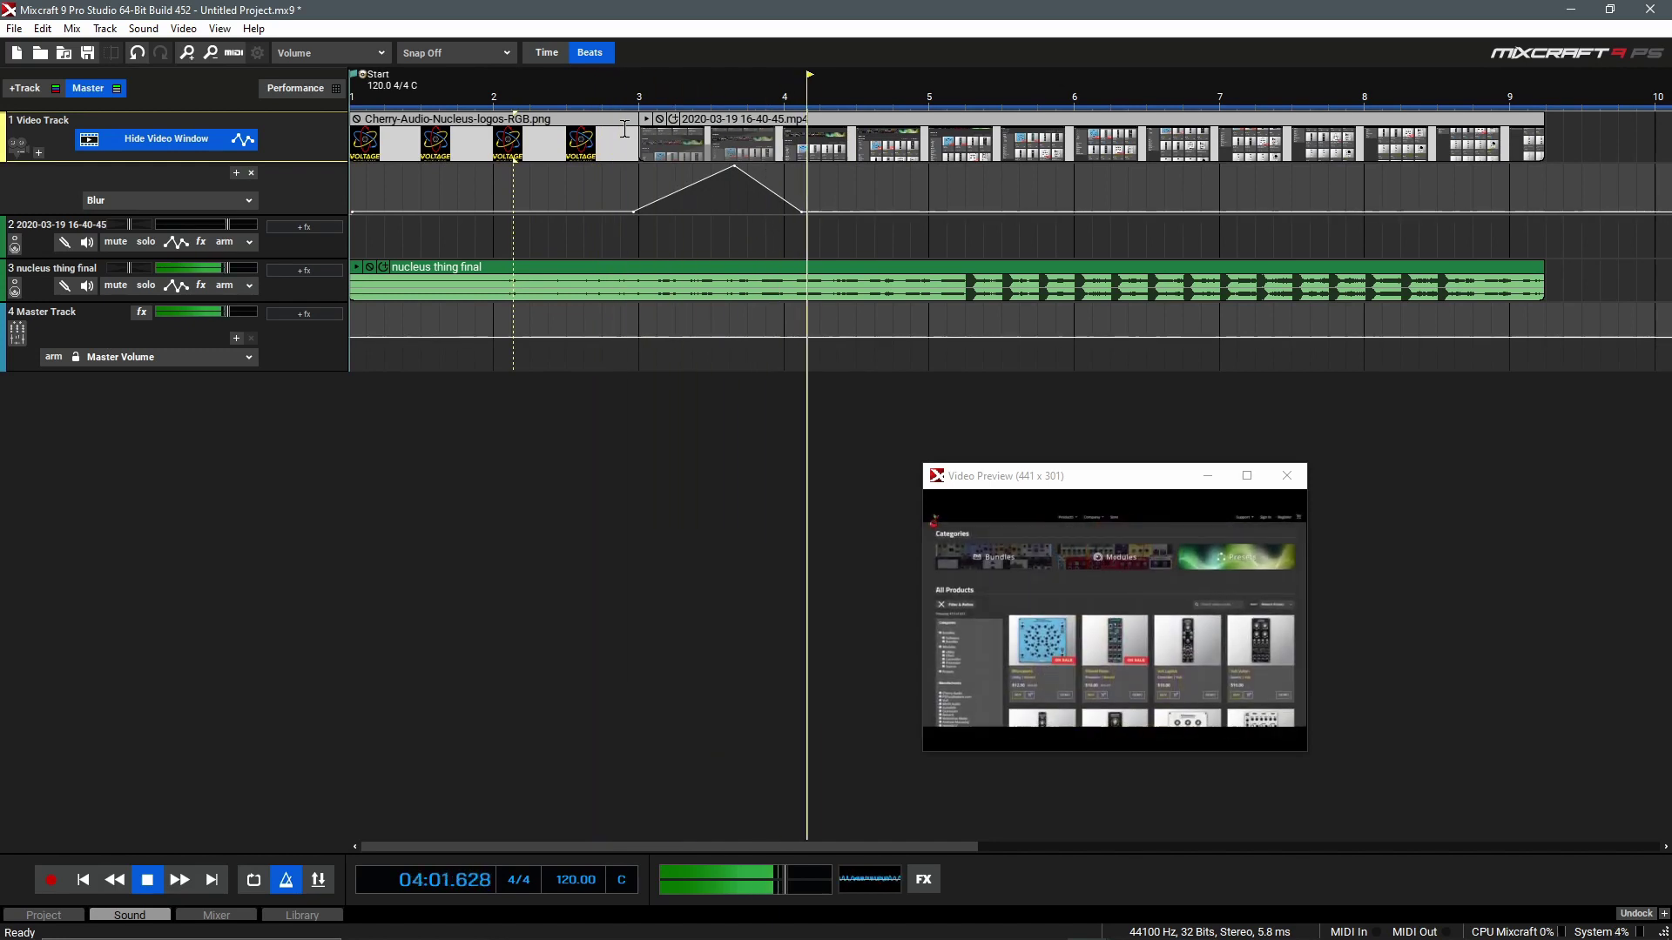
key(space)
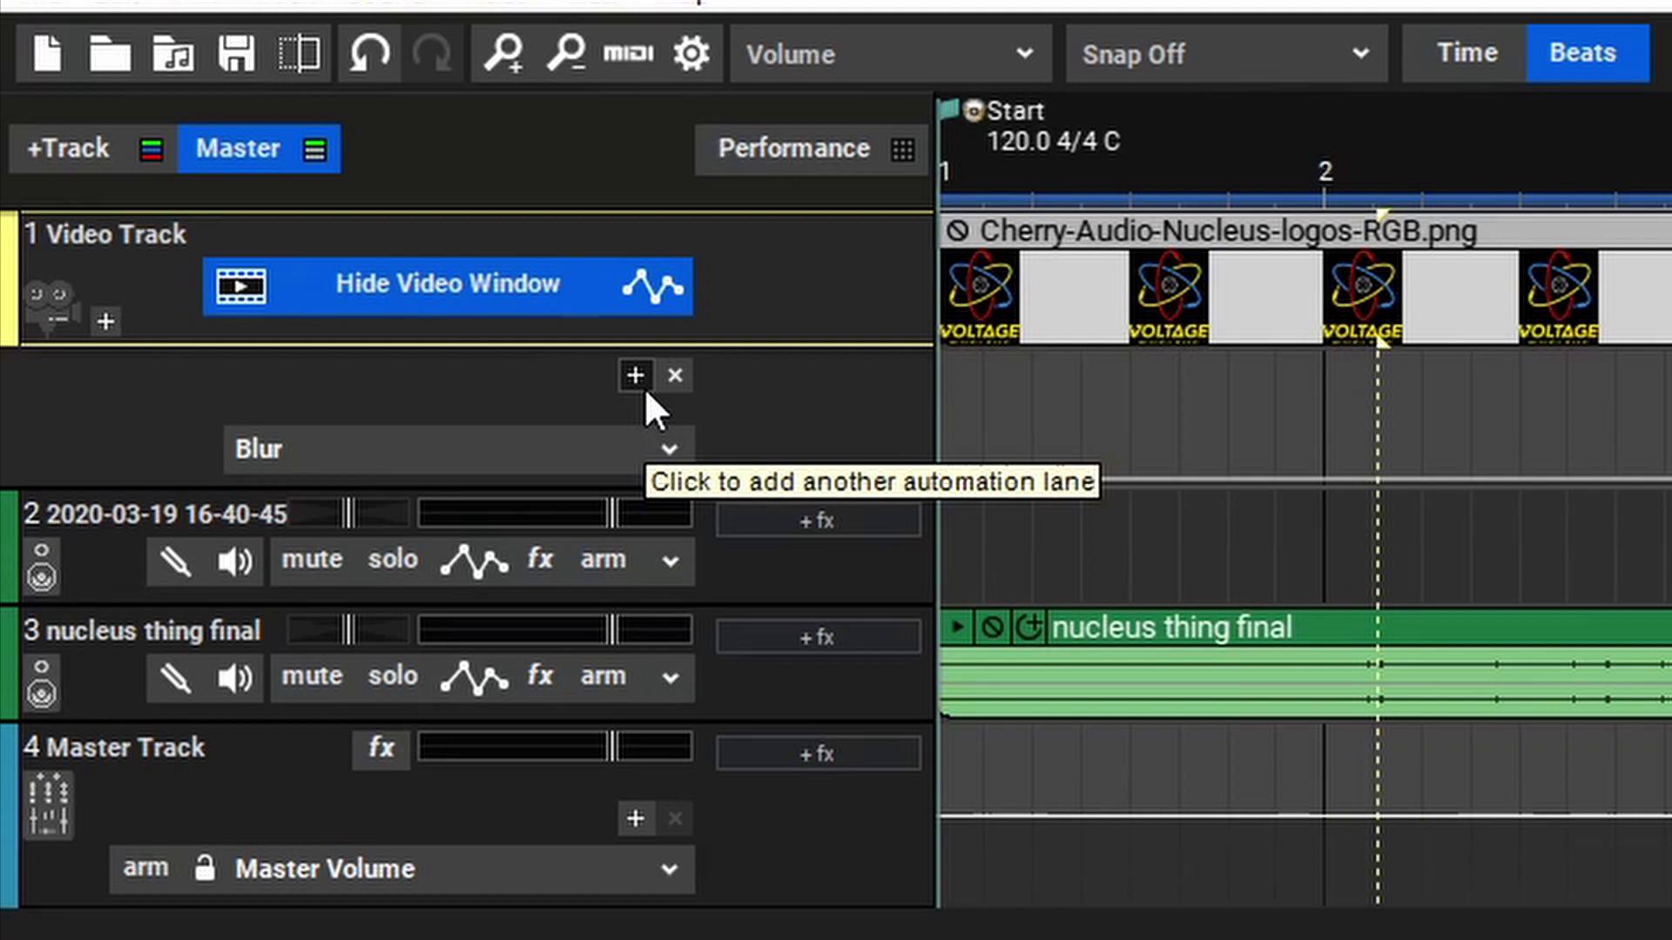
- Add an XOR (Invert/Negative) automation lane ramping to 100 between bars 3 and 4
click(644, 389)
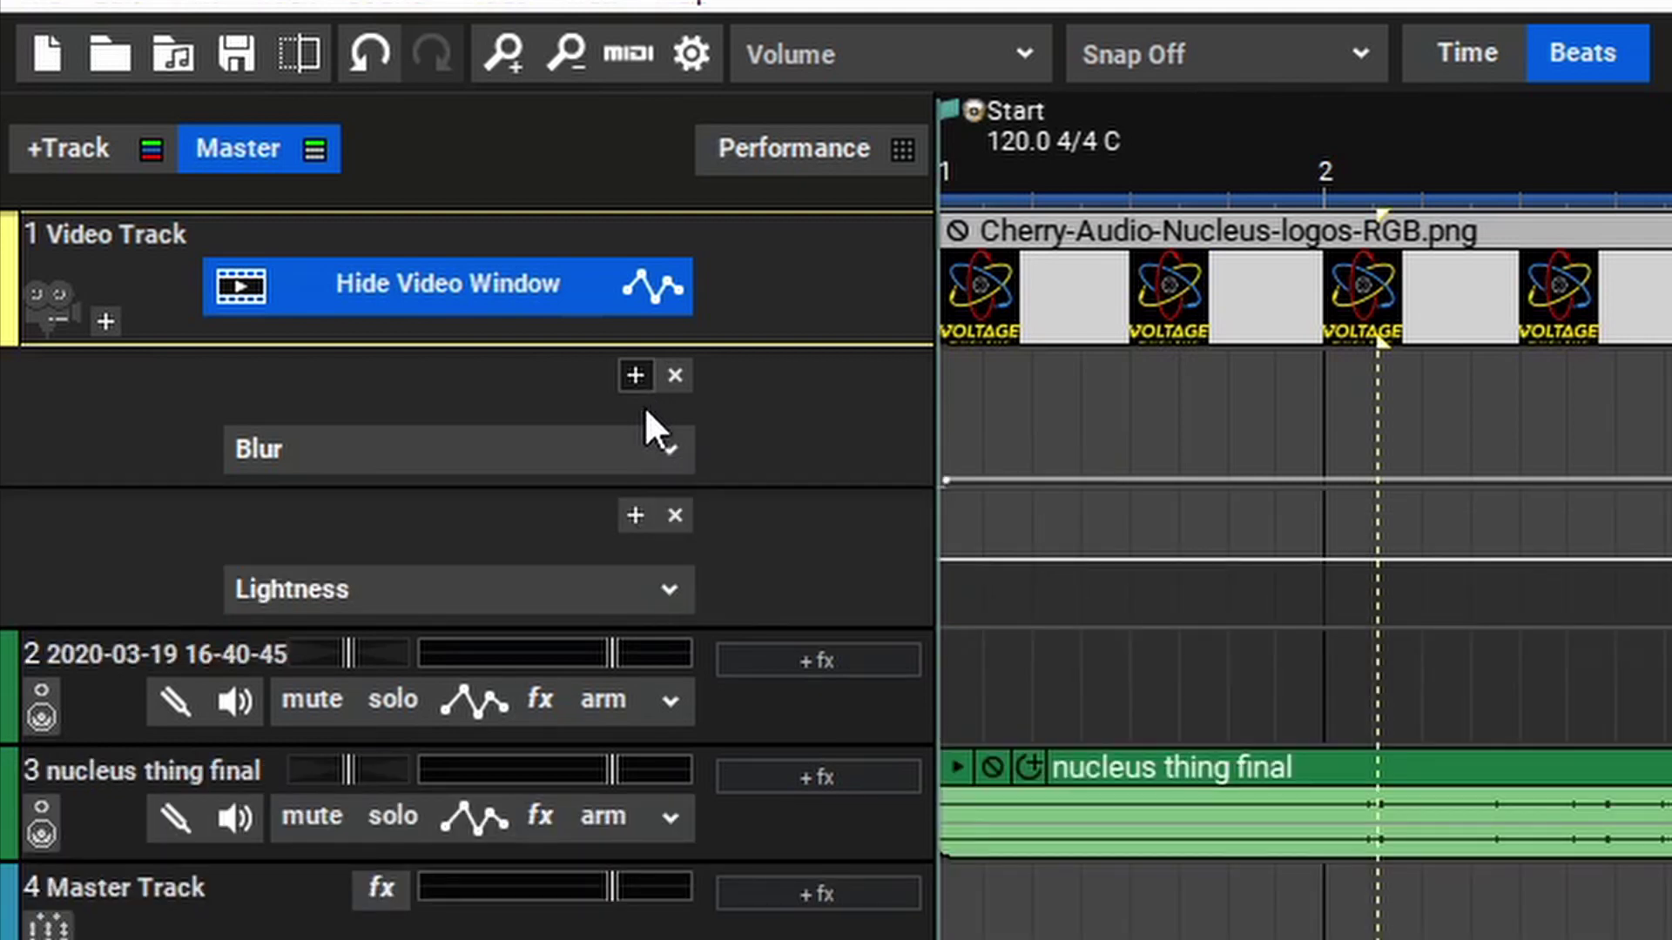
click(608, 592)
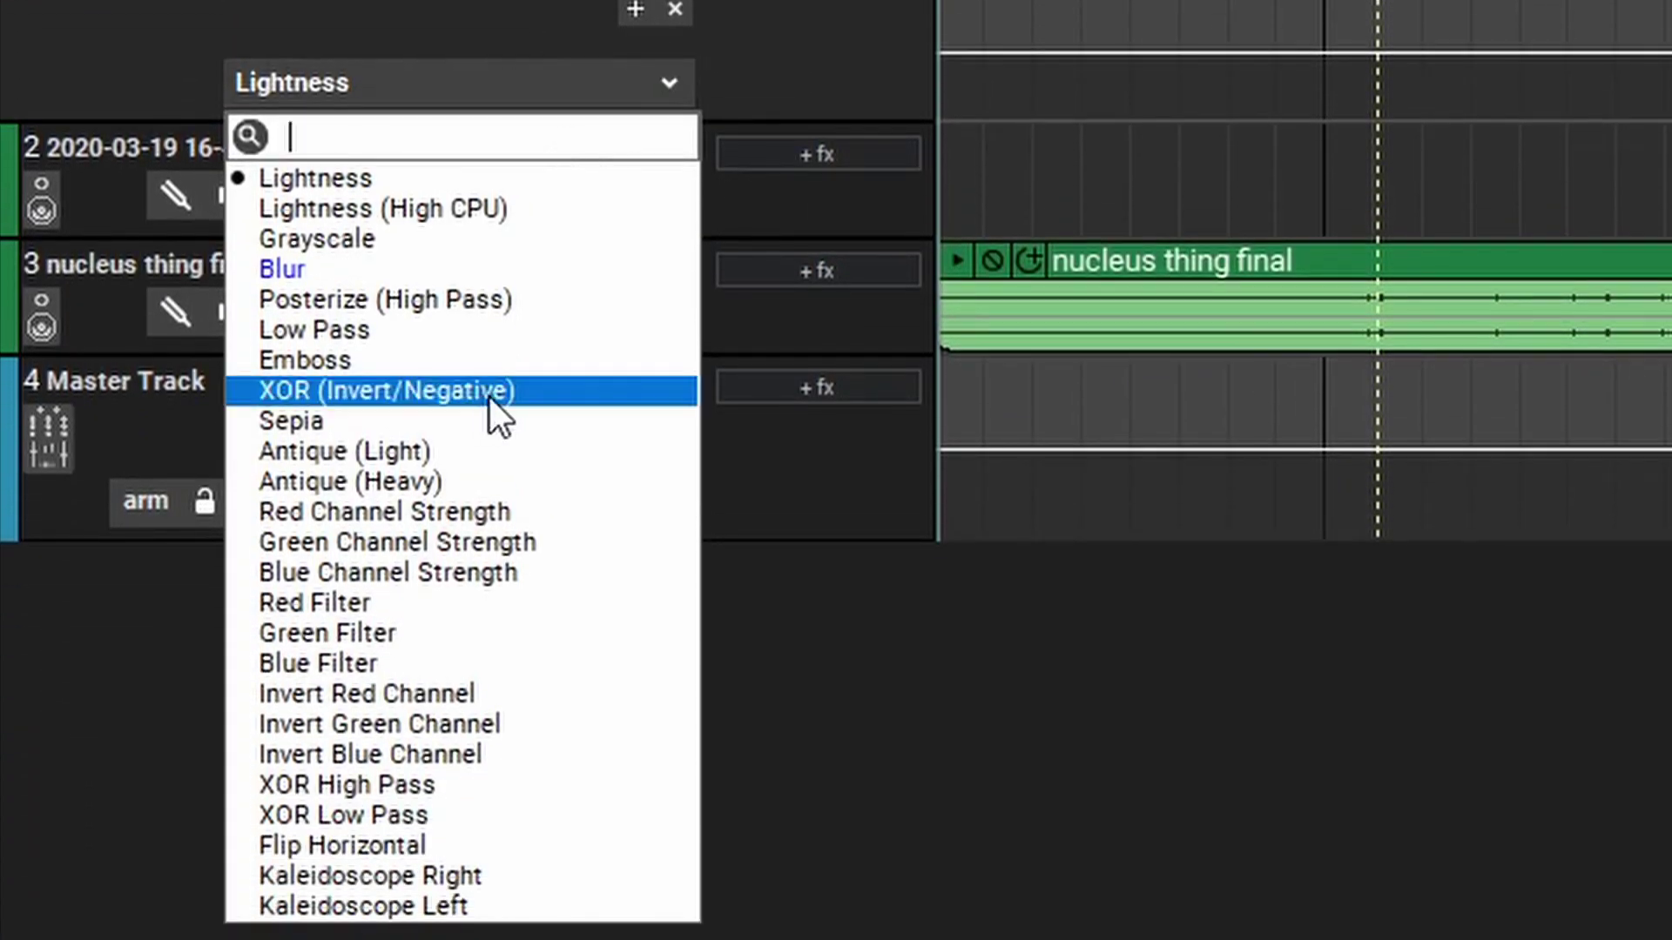
click(493, 392)
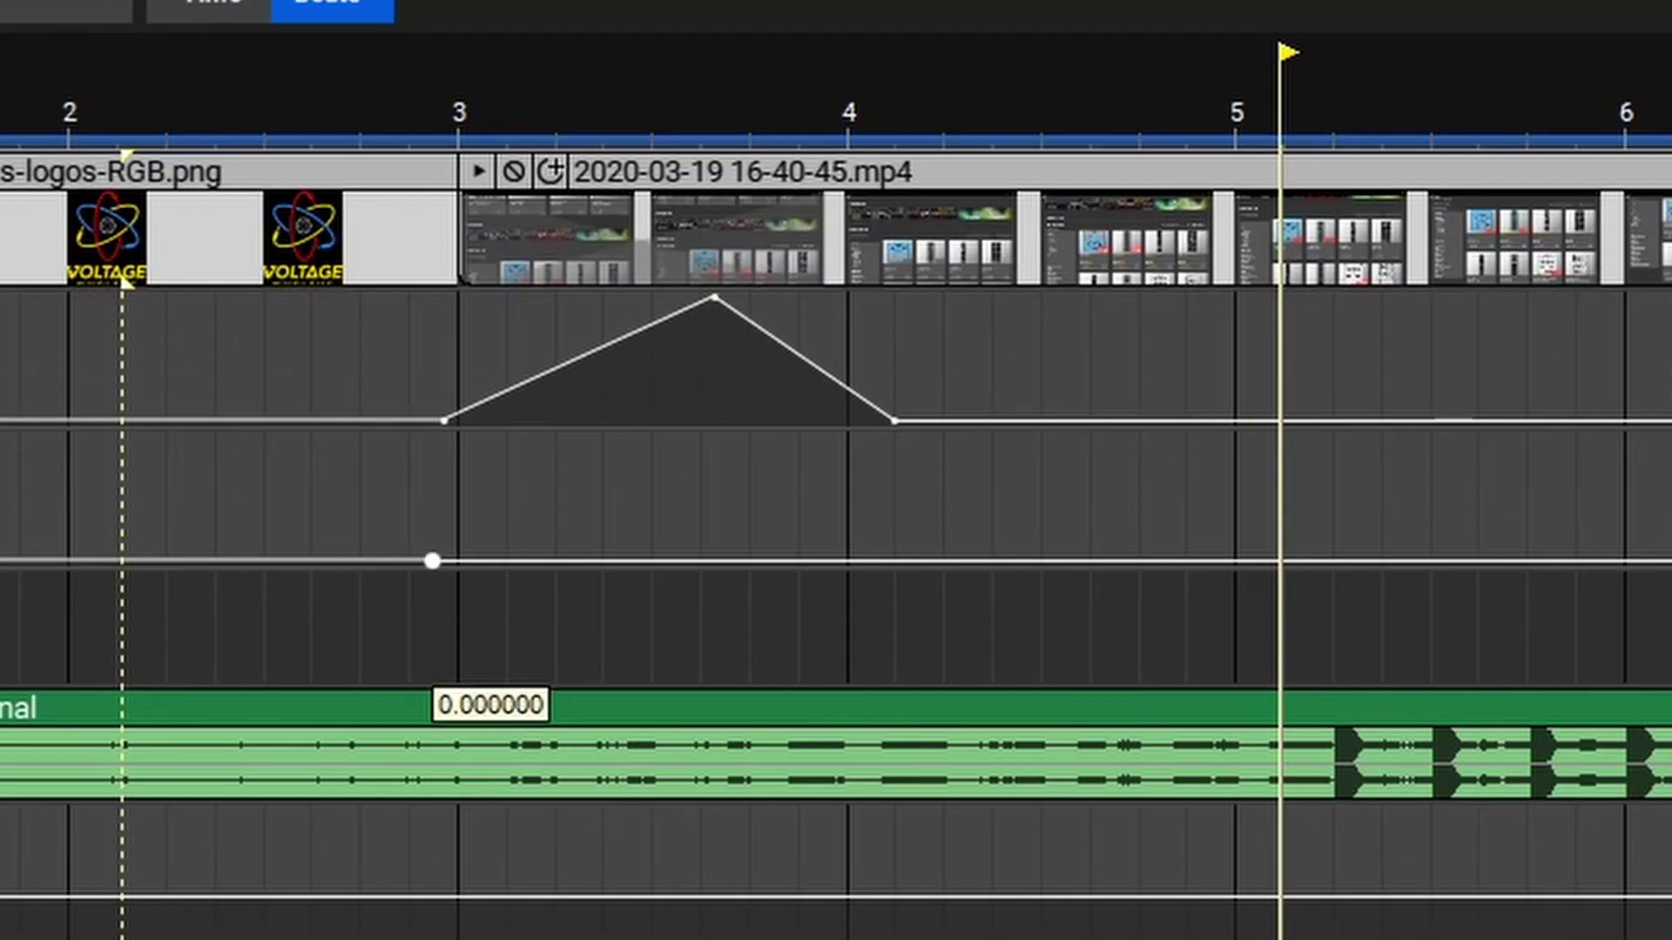
click(433, 561)
drag(532, 563, 908, 560)
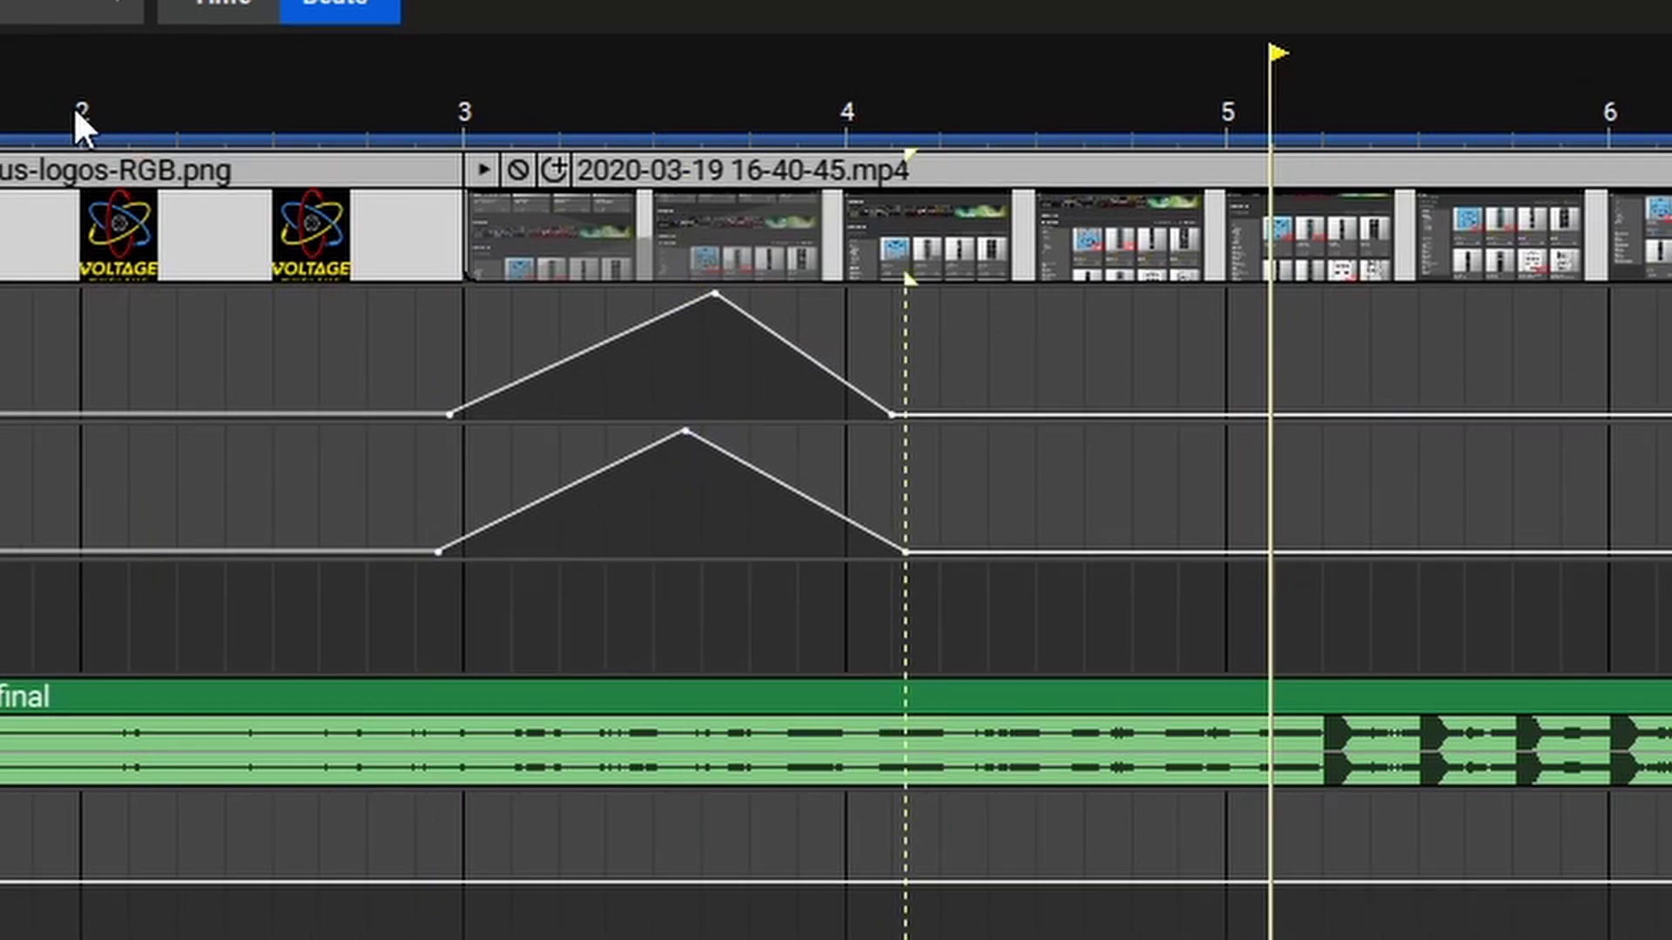
- Play the project from bar 2 to preview the inverted transition
click(73, 111)
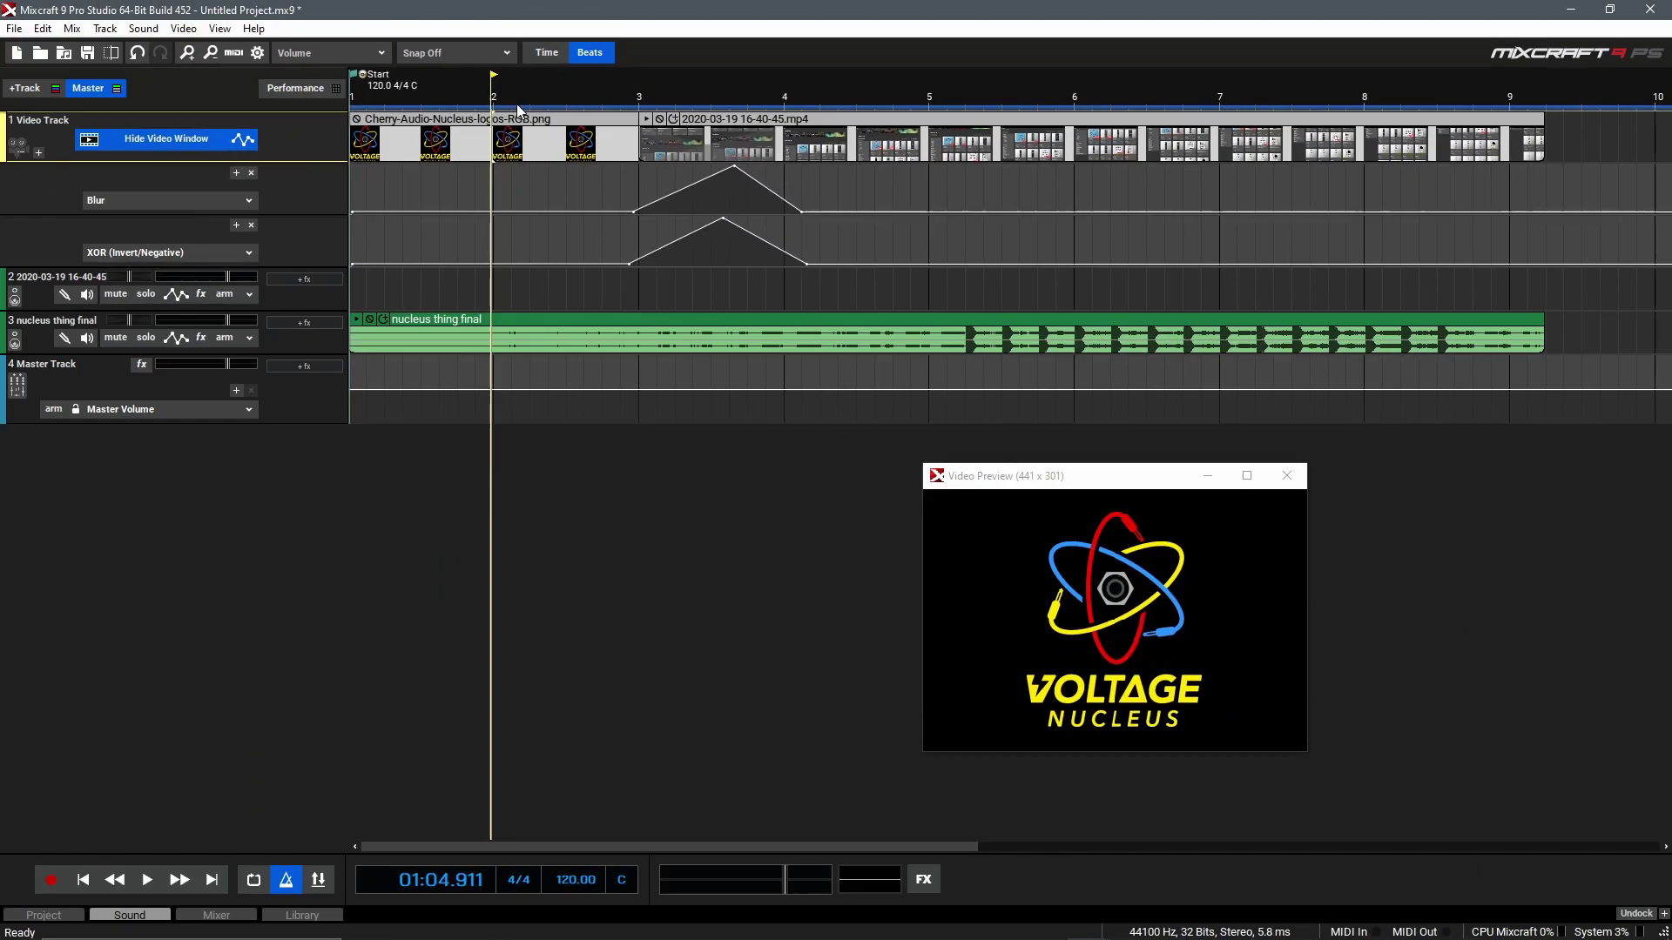
key(space)
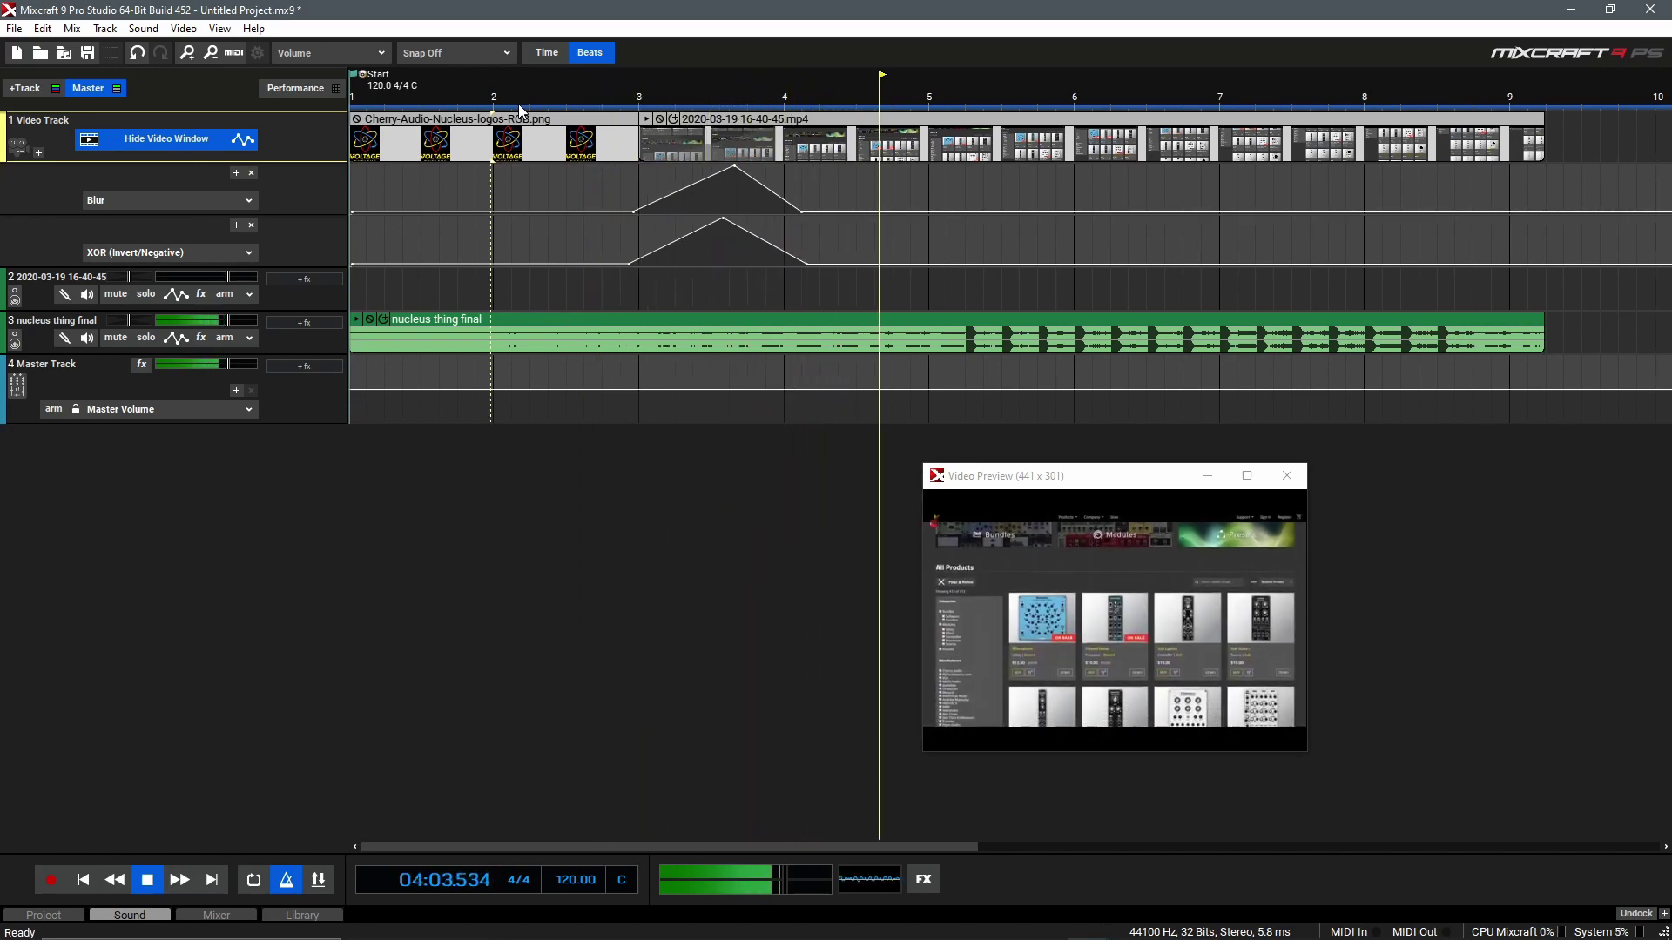
key(space)
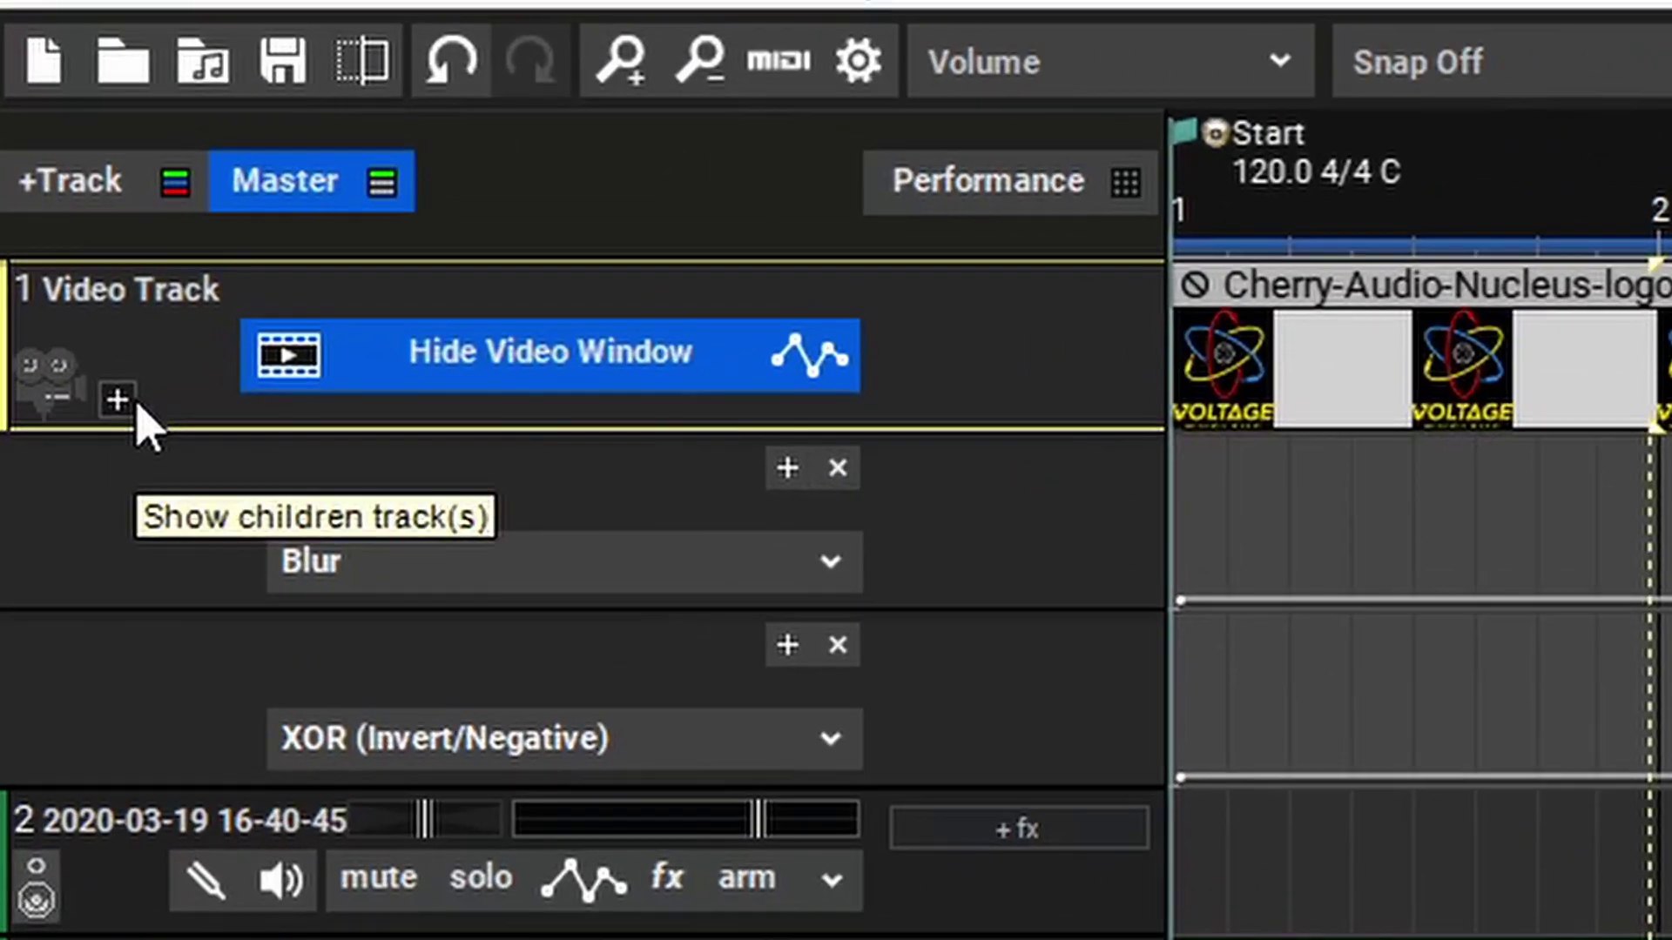
- Expand the Video Track to show its child track 1.1 Text below the Blur and XOR lanes
click(122, 401)
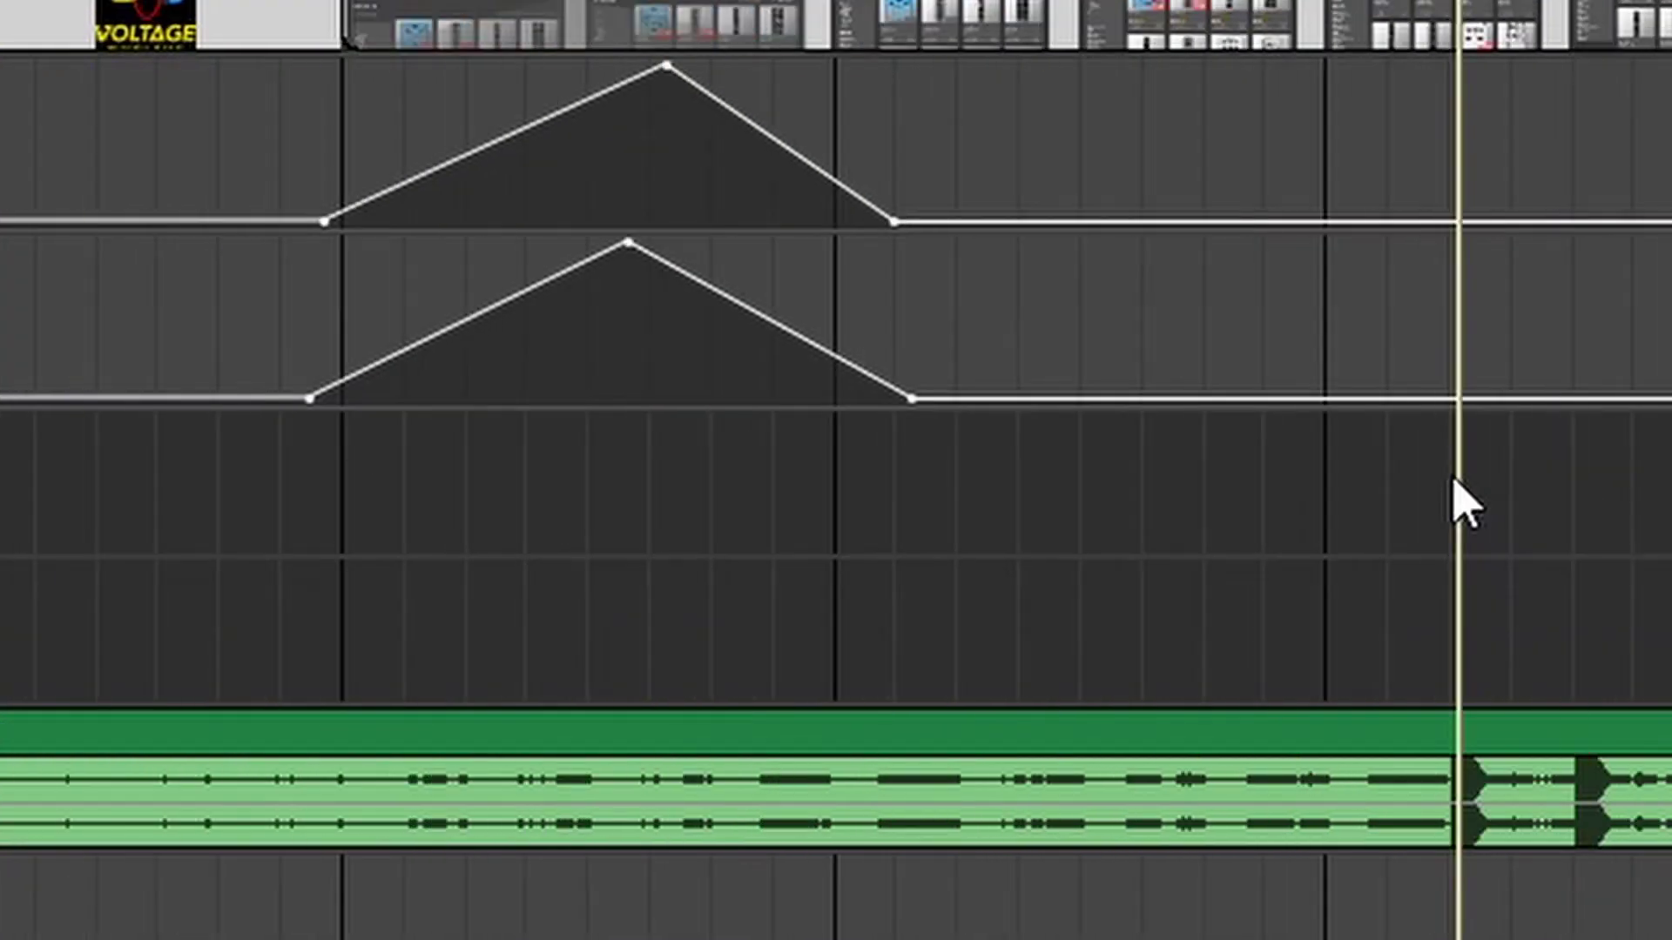
- Create a text clip reading 'Voltage Modular' and 'Is Awesome' on two lines
double_click(1452, 478)
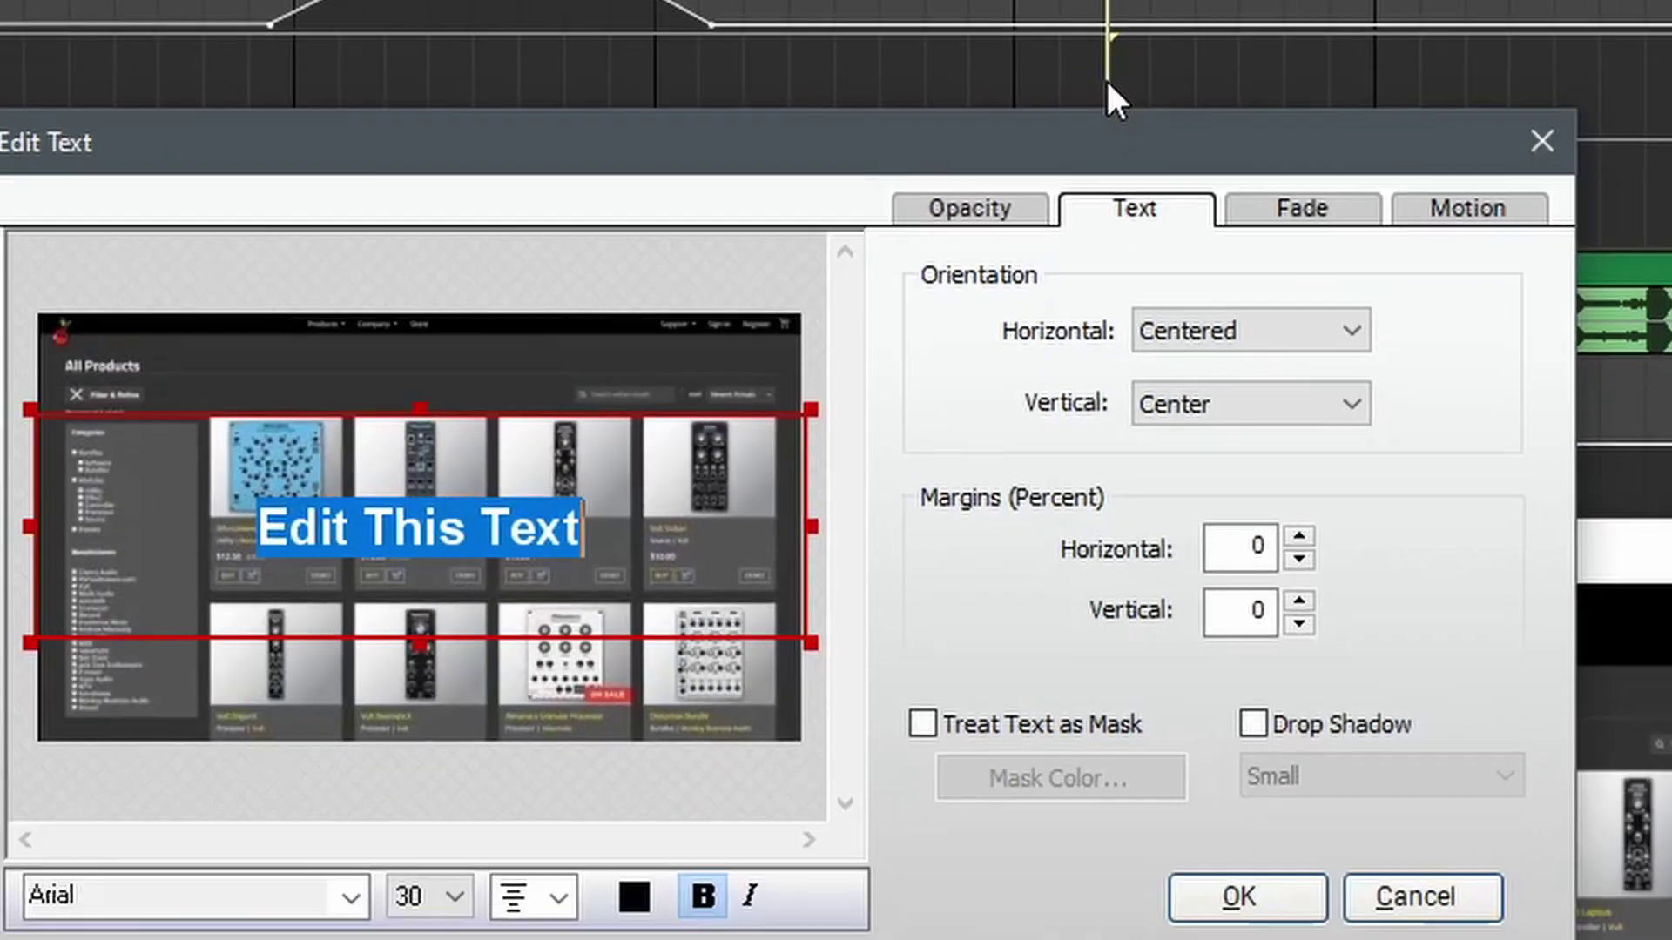
text(V)
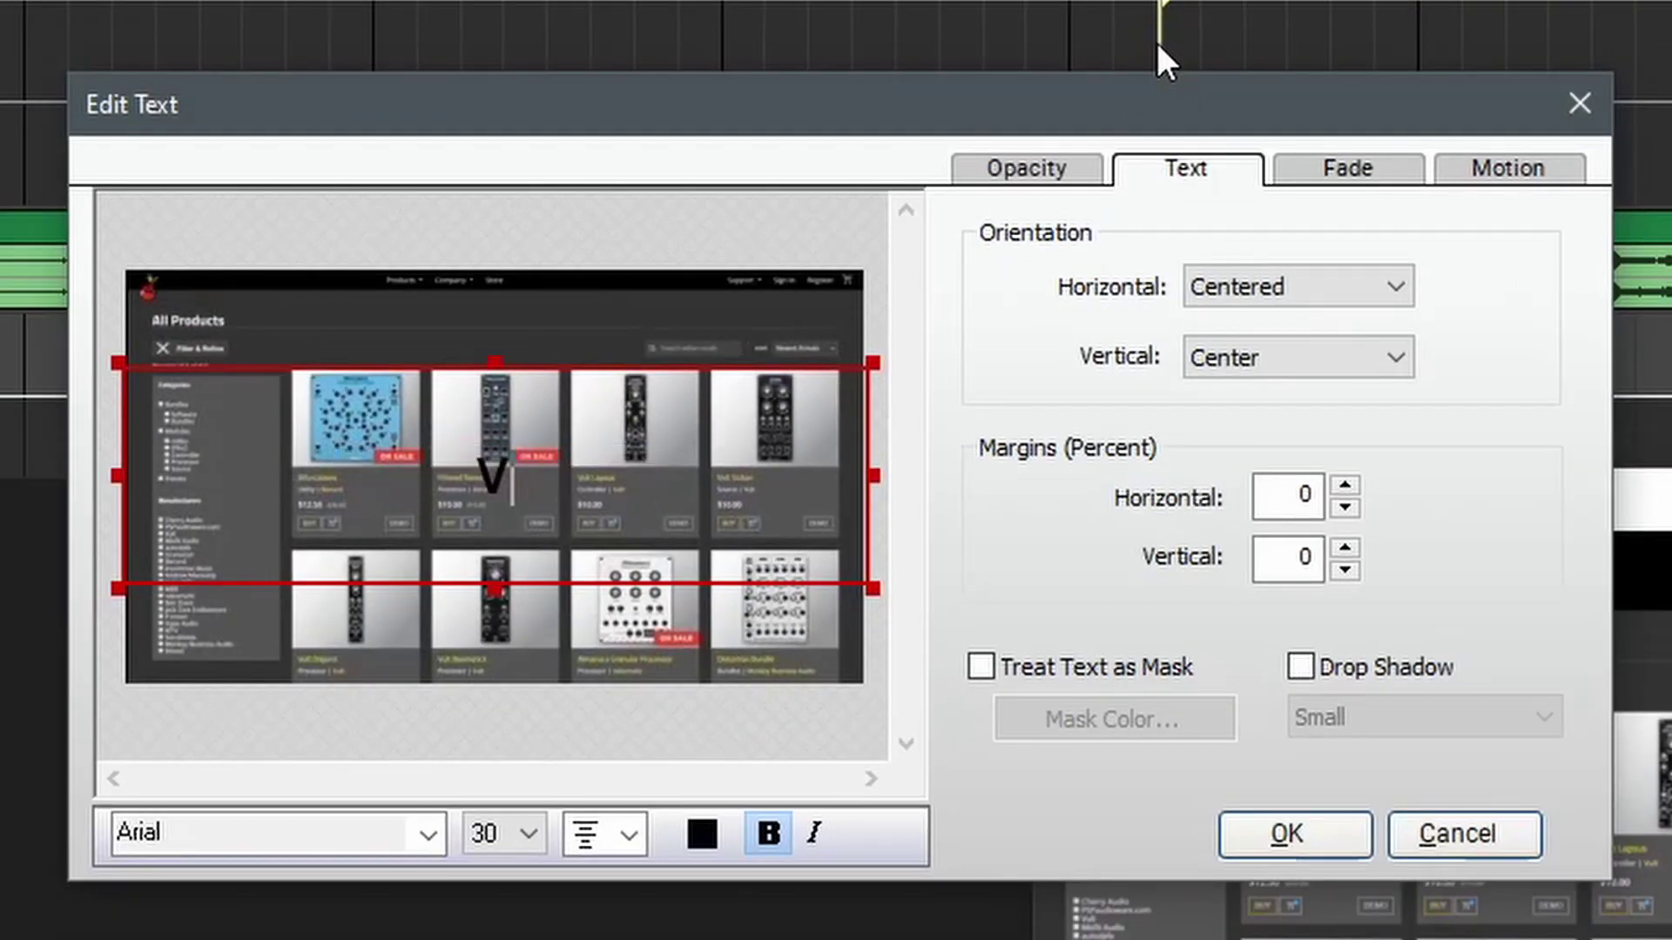
text(oltage Modular)
key(Return)
text(Is Awesome)
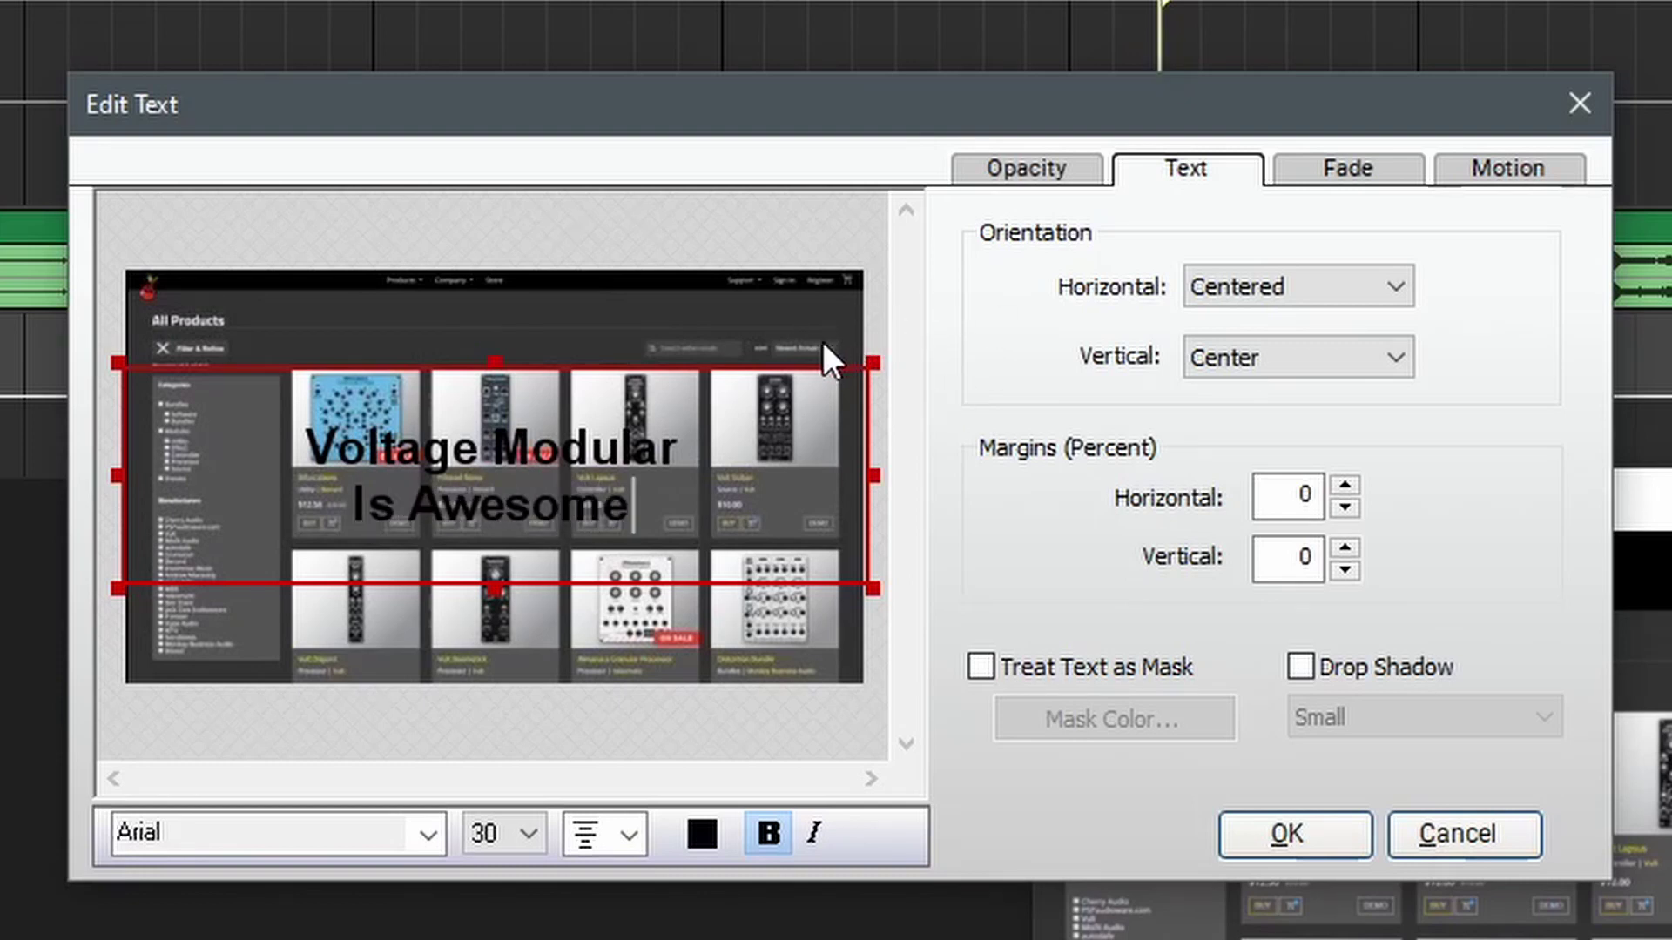
- Set the title's font to Fjalla One at size 48
click(357, 838)
scroll(348, 784, down, 9)
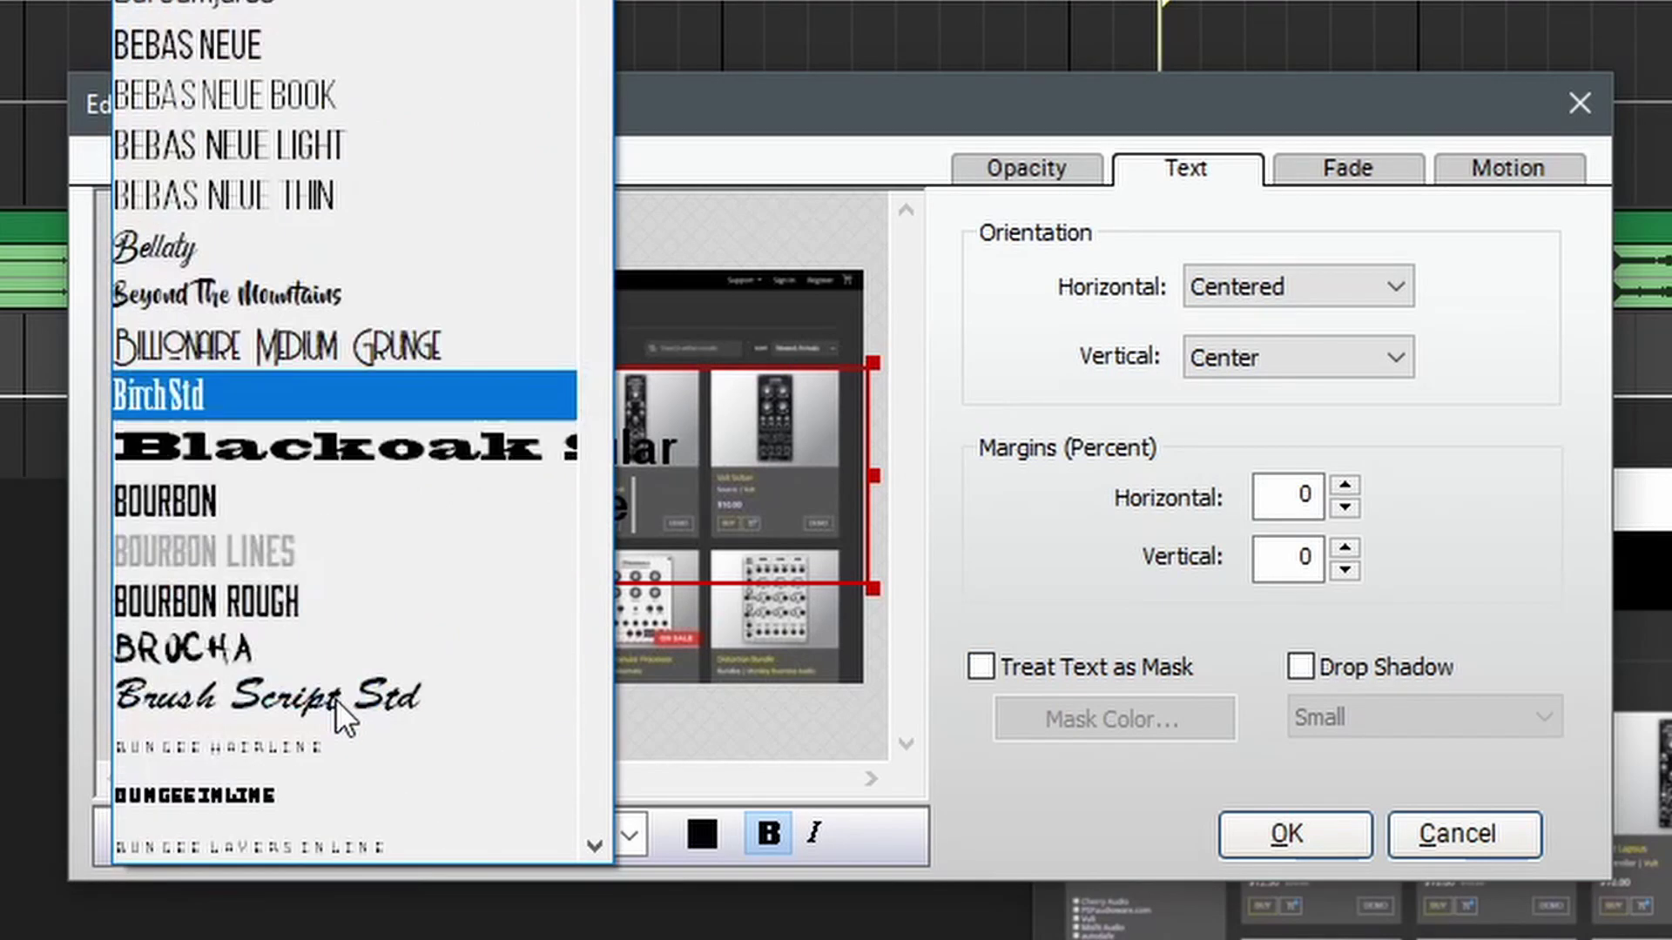
key(Escape)
click(500, 829)
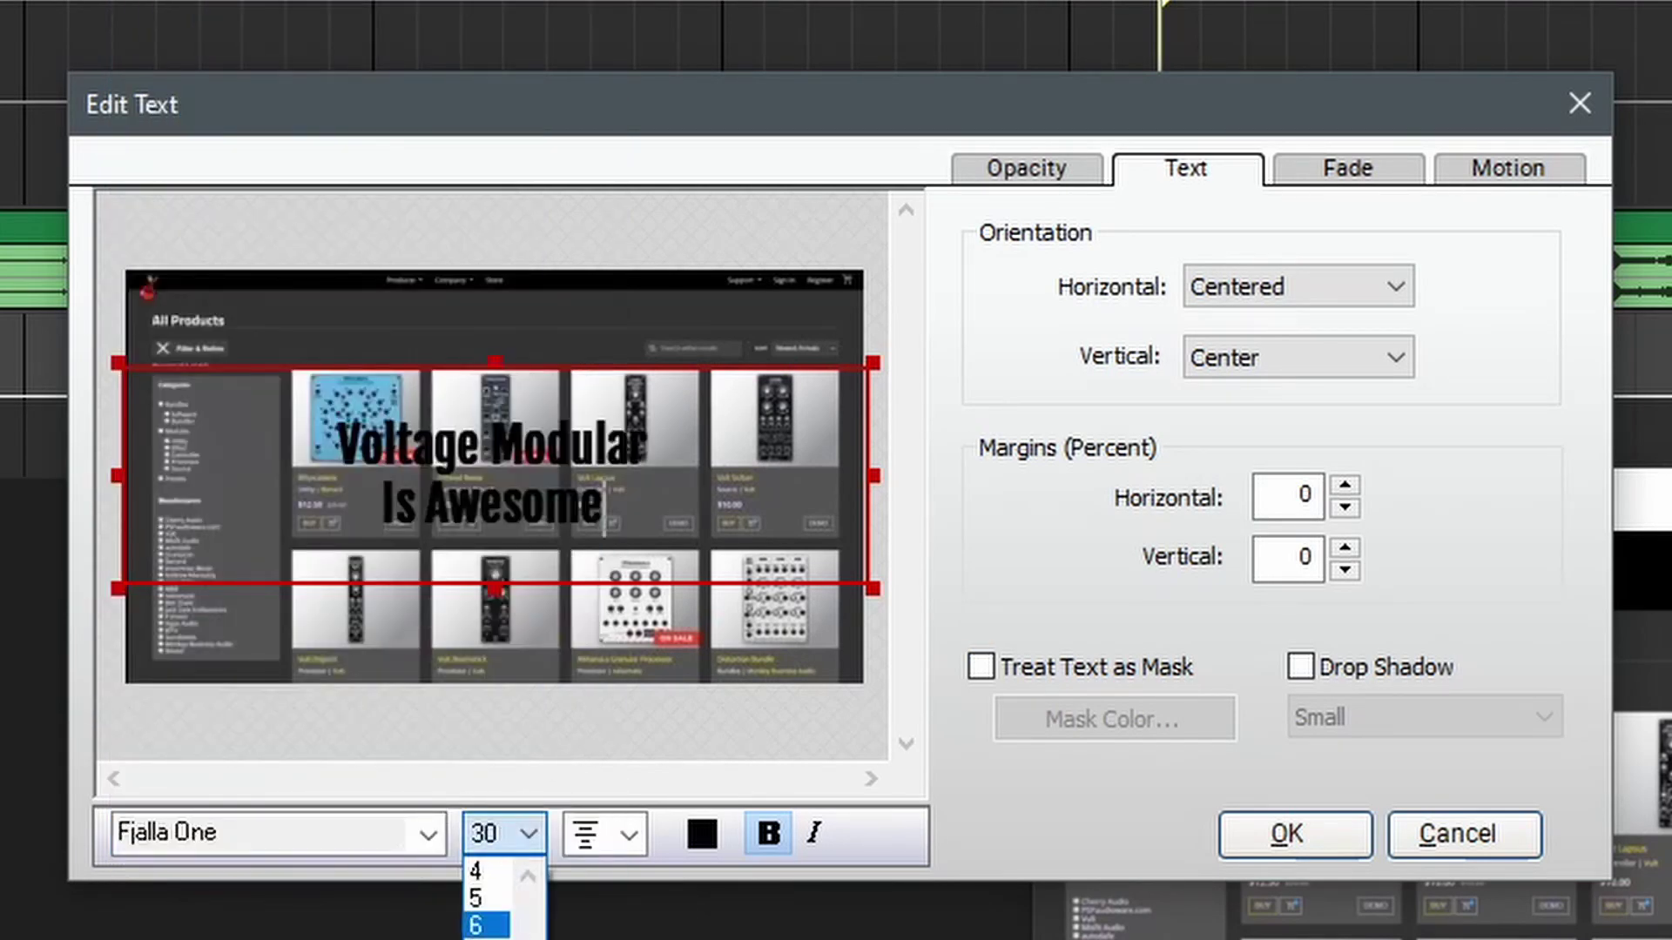
text(48)
key(Return)
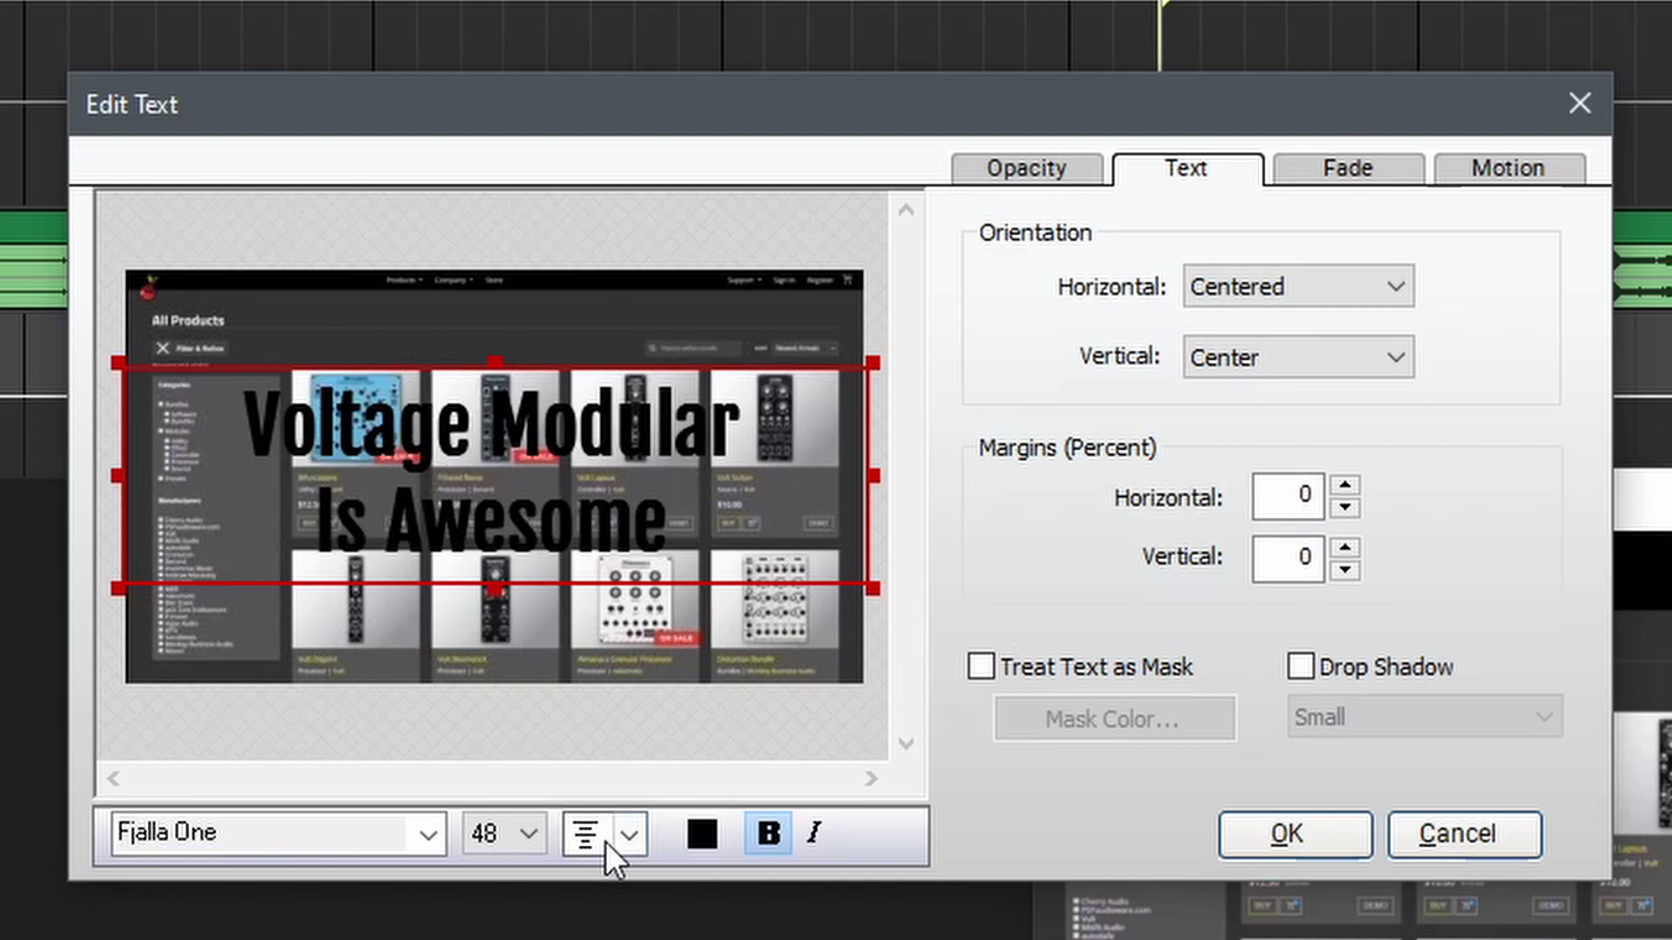
- Make the text white and stretch the text box to the frame's top and bottom
click(705, 835)
click(776, 497)
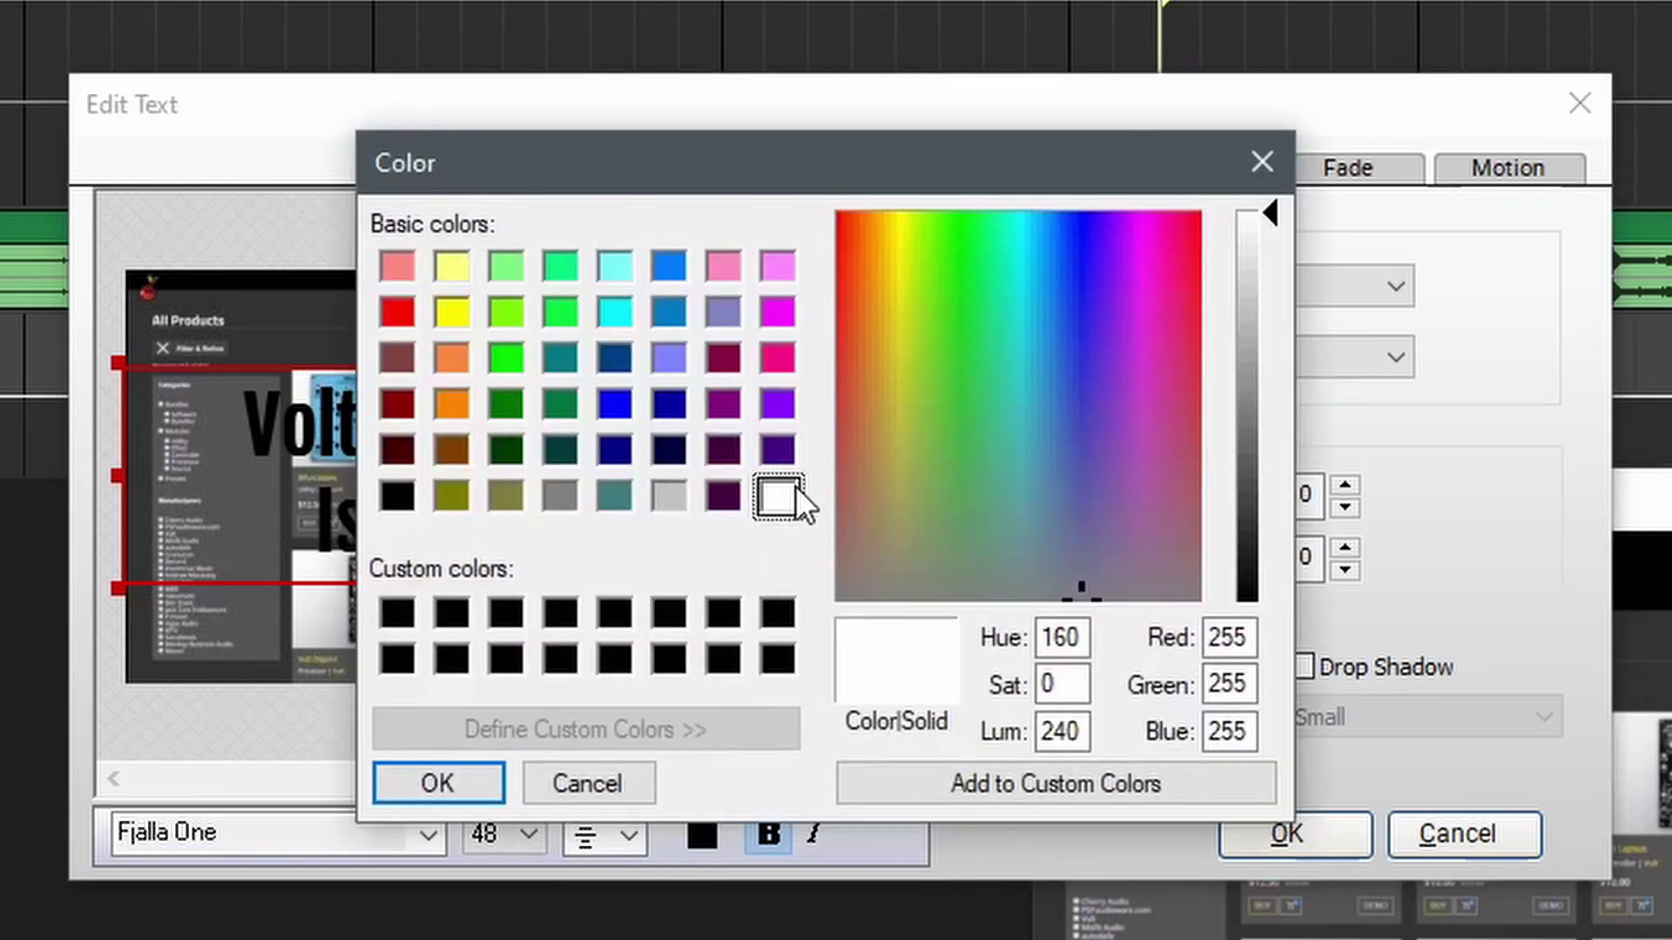
click(458, 788)
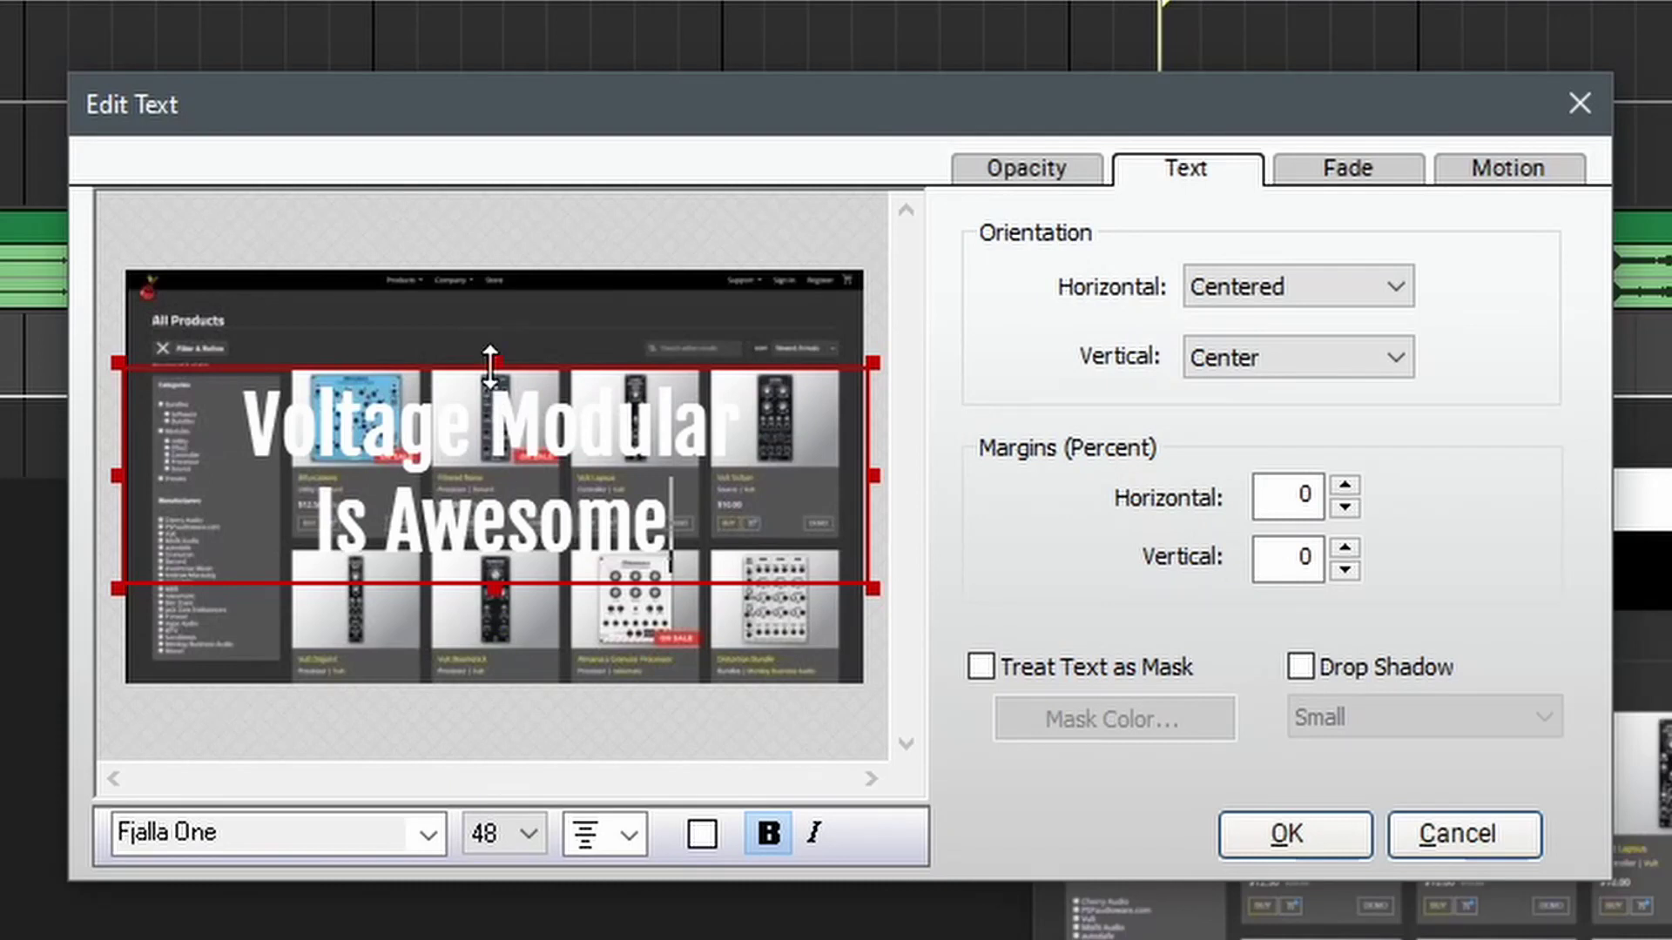
drag(490, 366, 496, 267)
drag(497, 586, 496, 695)
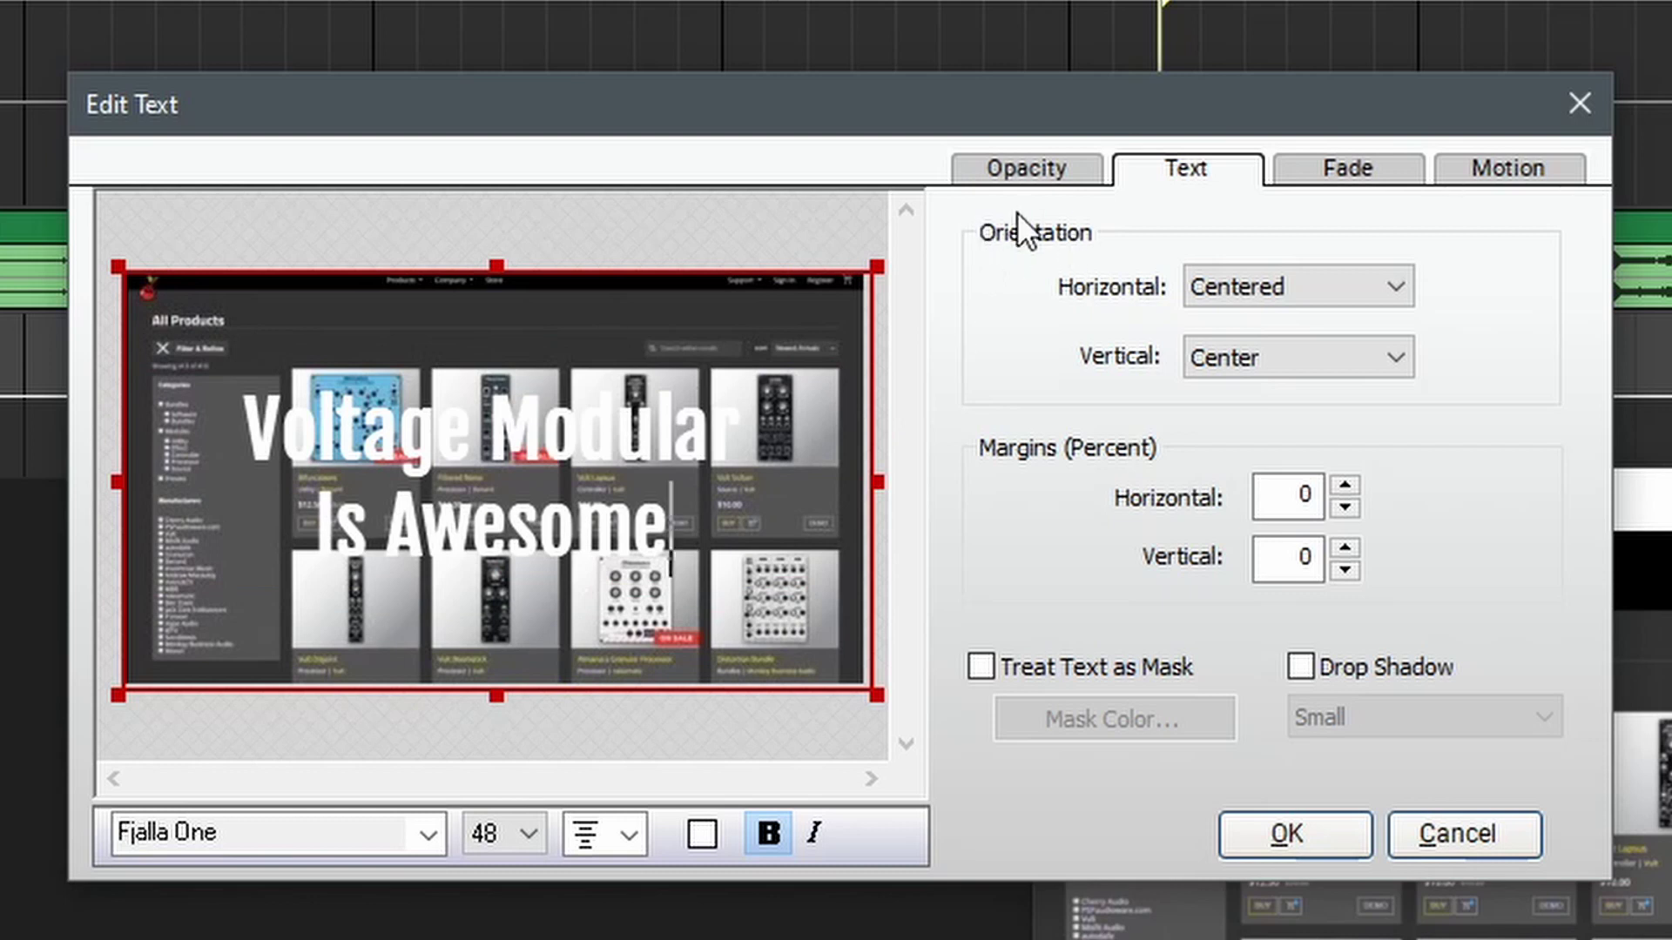
- In the Opacity settings, give the text a red background and lower its opacity to semi-transparent
click(1026, 168)
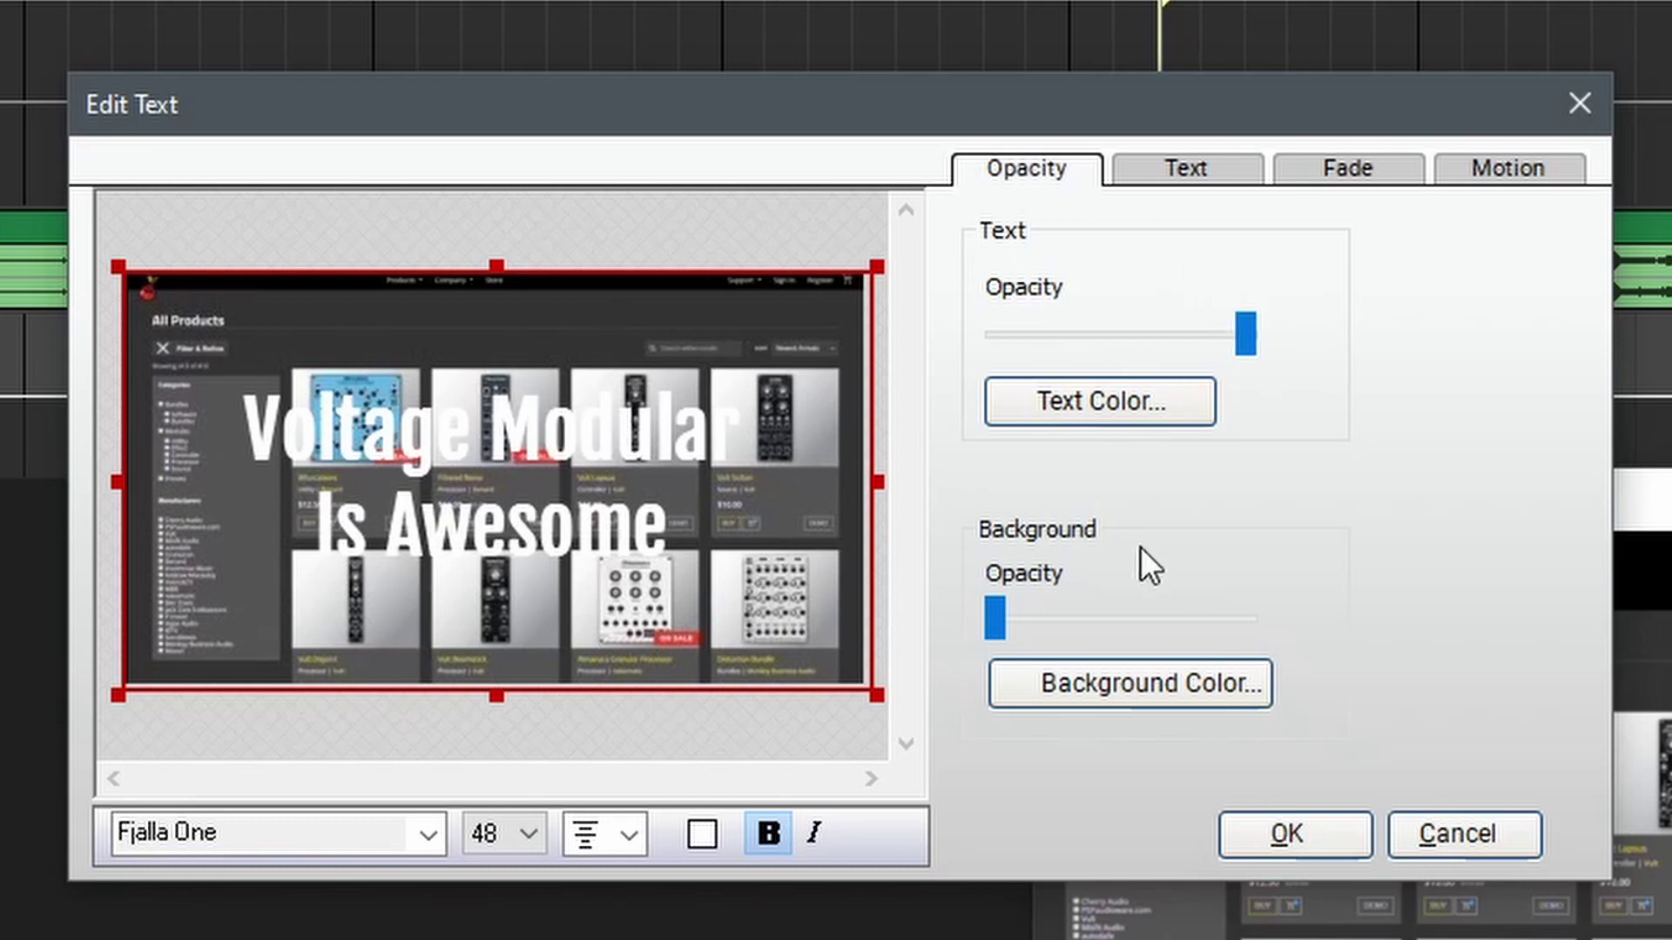
drag(1245, 338, 1318, 336)
drag(996, 608, 1251, 593)
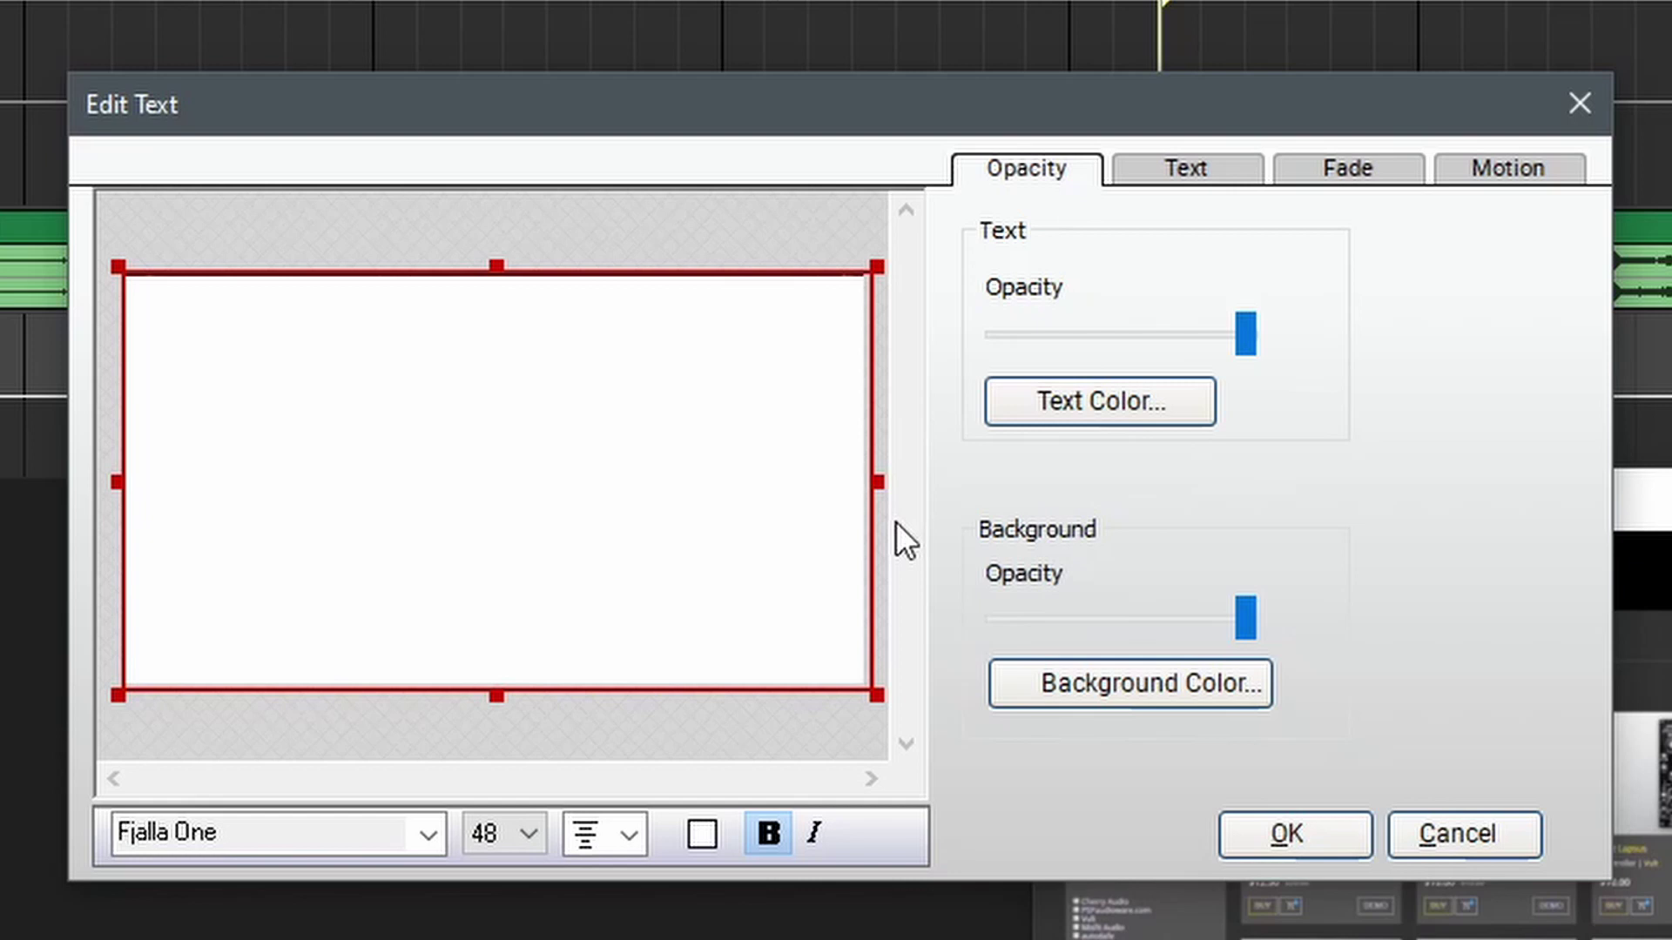
click(1095, 684)
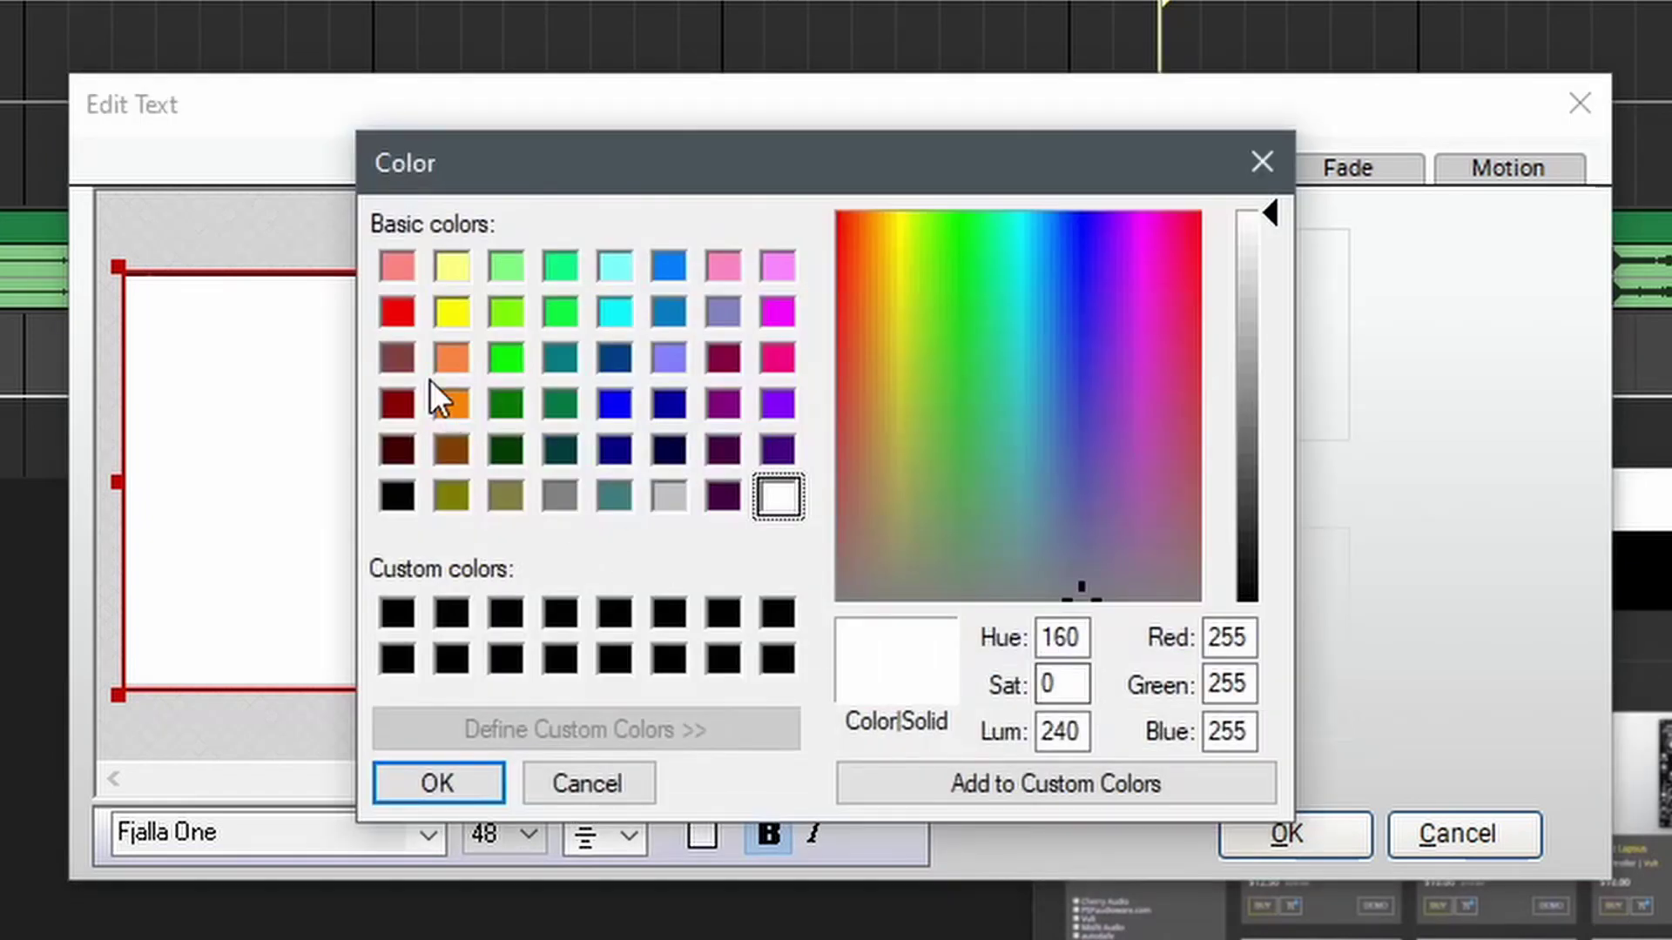
click(397, 311)
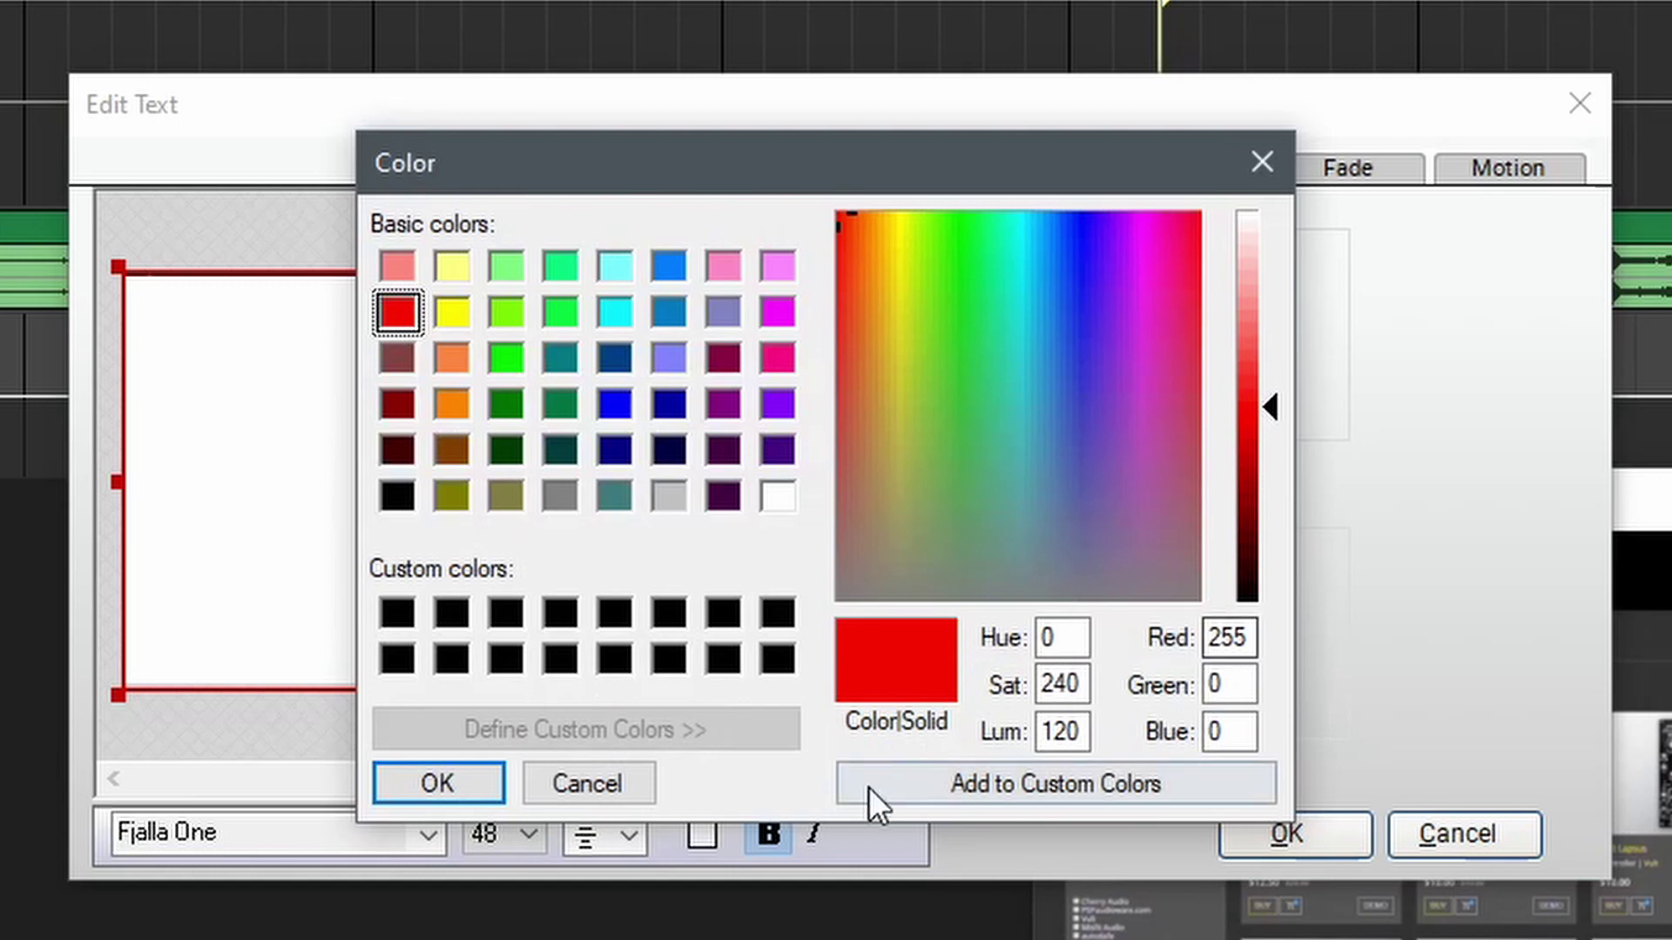
click(468, 789)
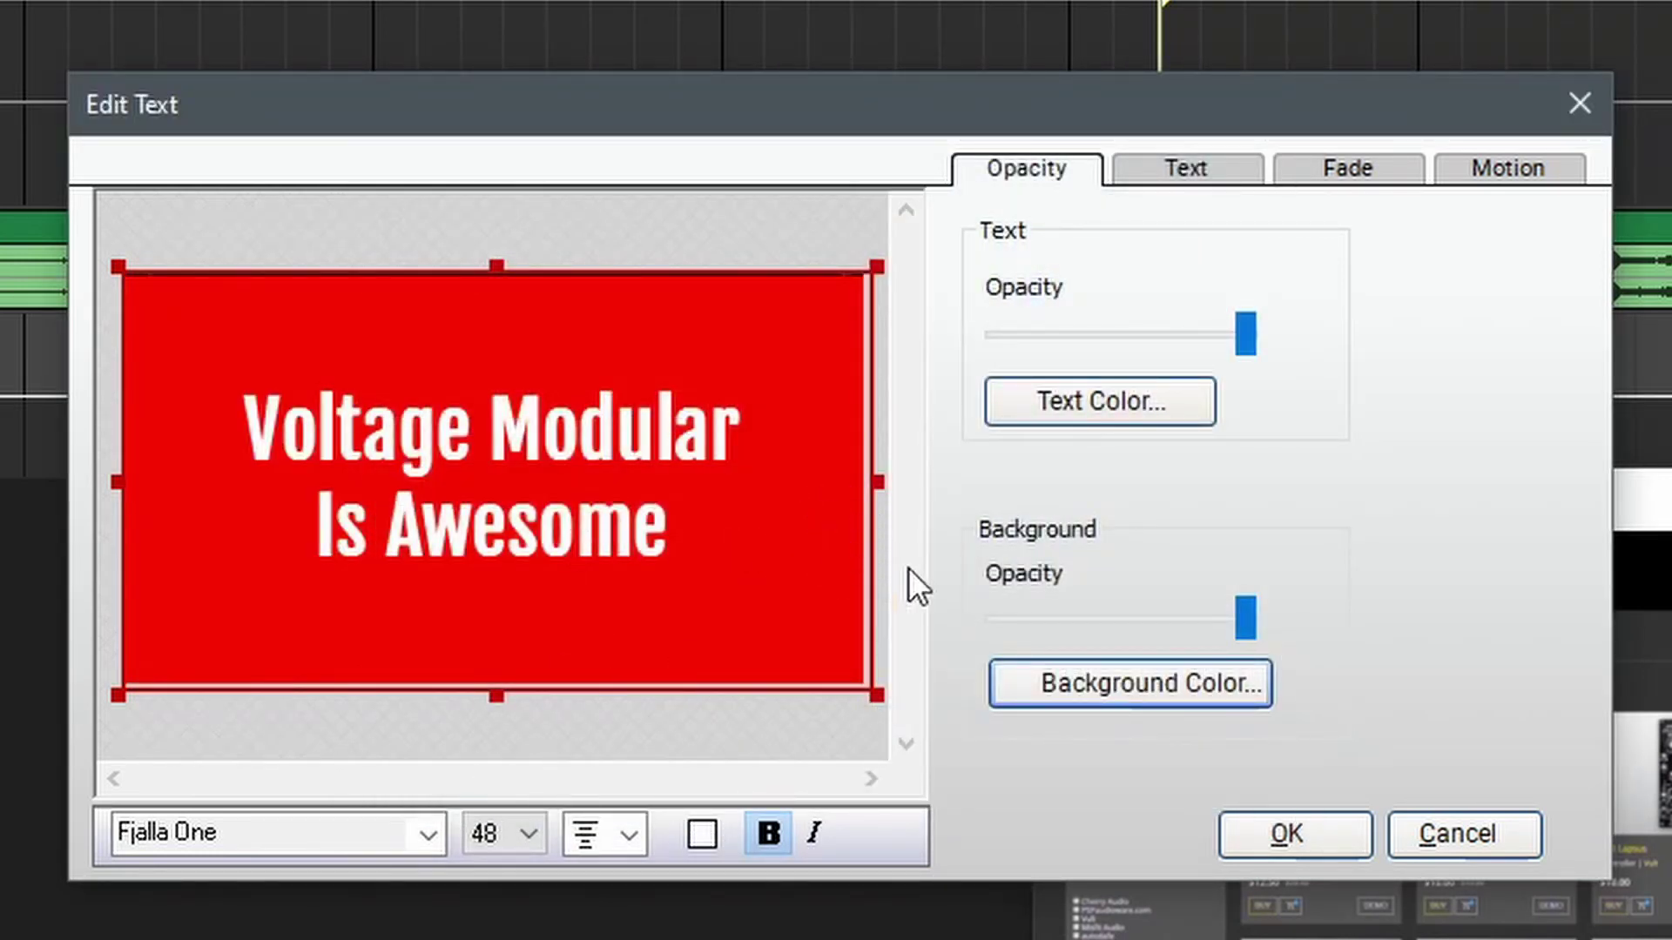
drag(1242, 613, 1151, 608)
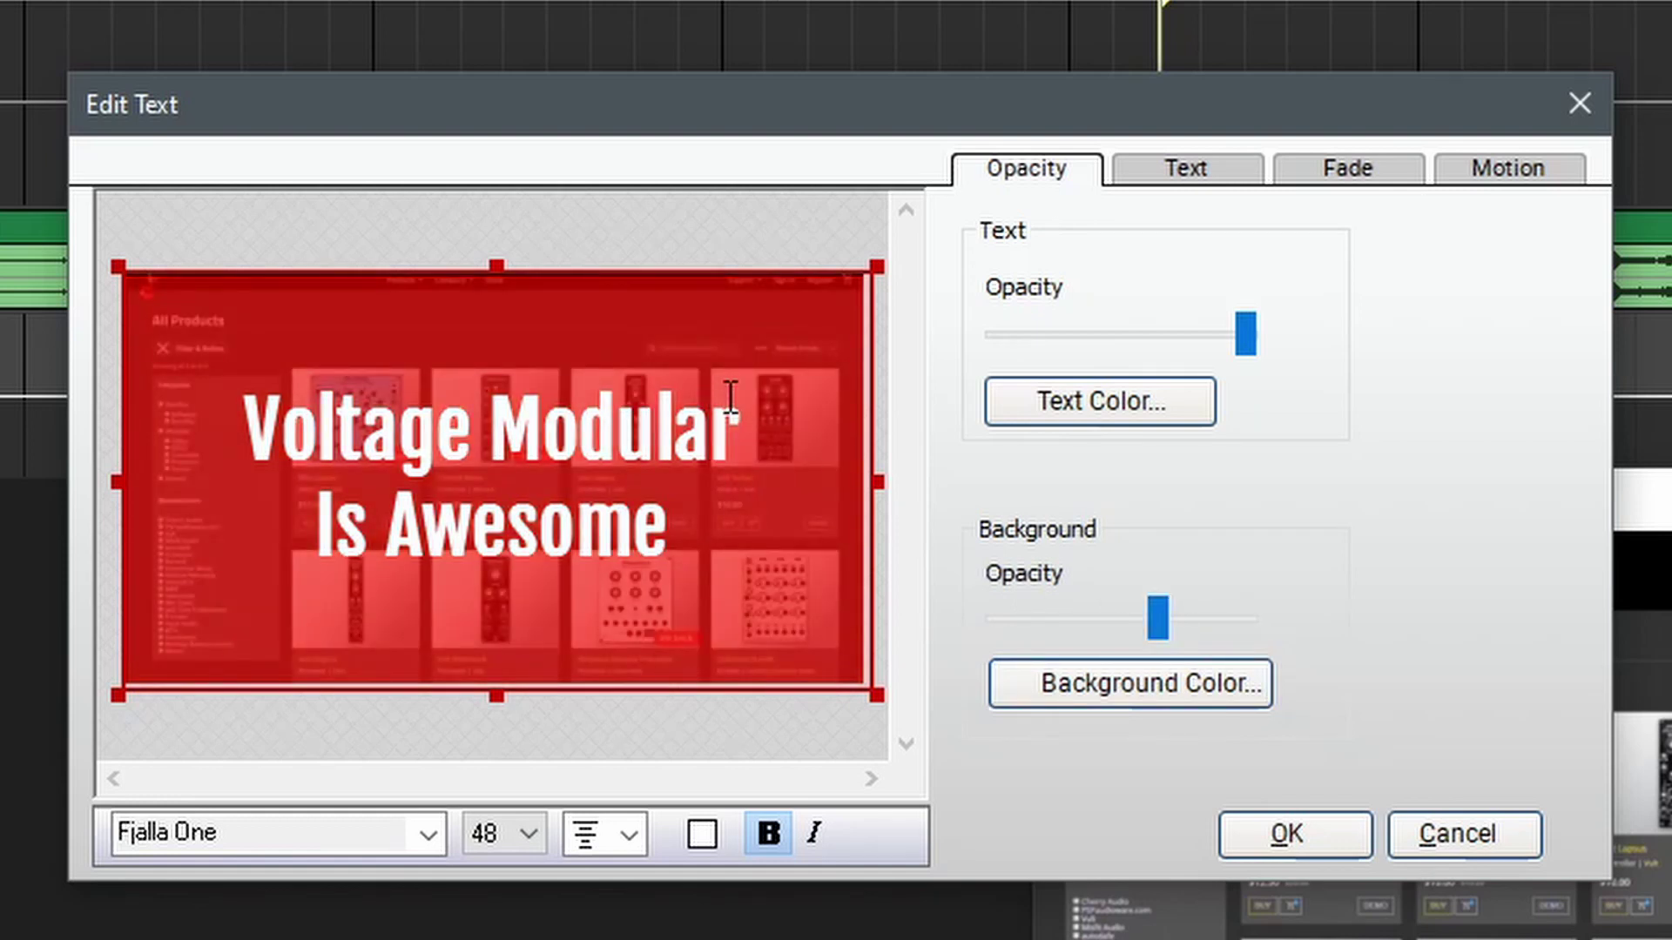
- Adjust the text layout: left-align, raise the horizontal margin to 3 percent, then re-centre
click(1174, 184)
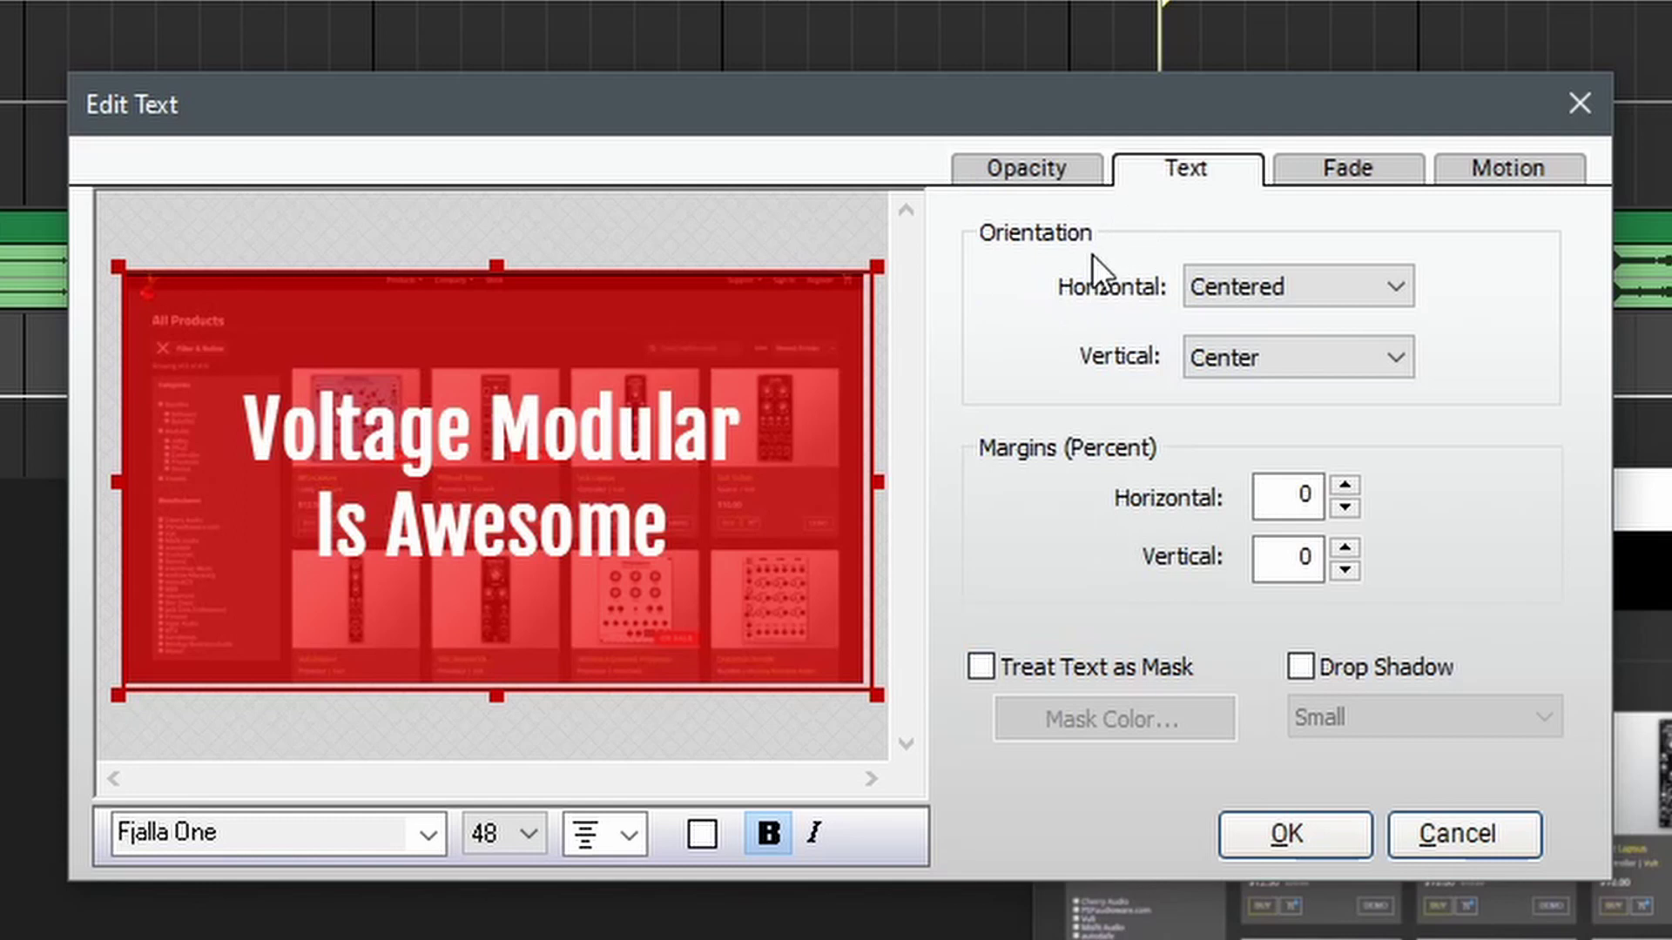
click(1398, 280)
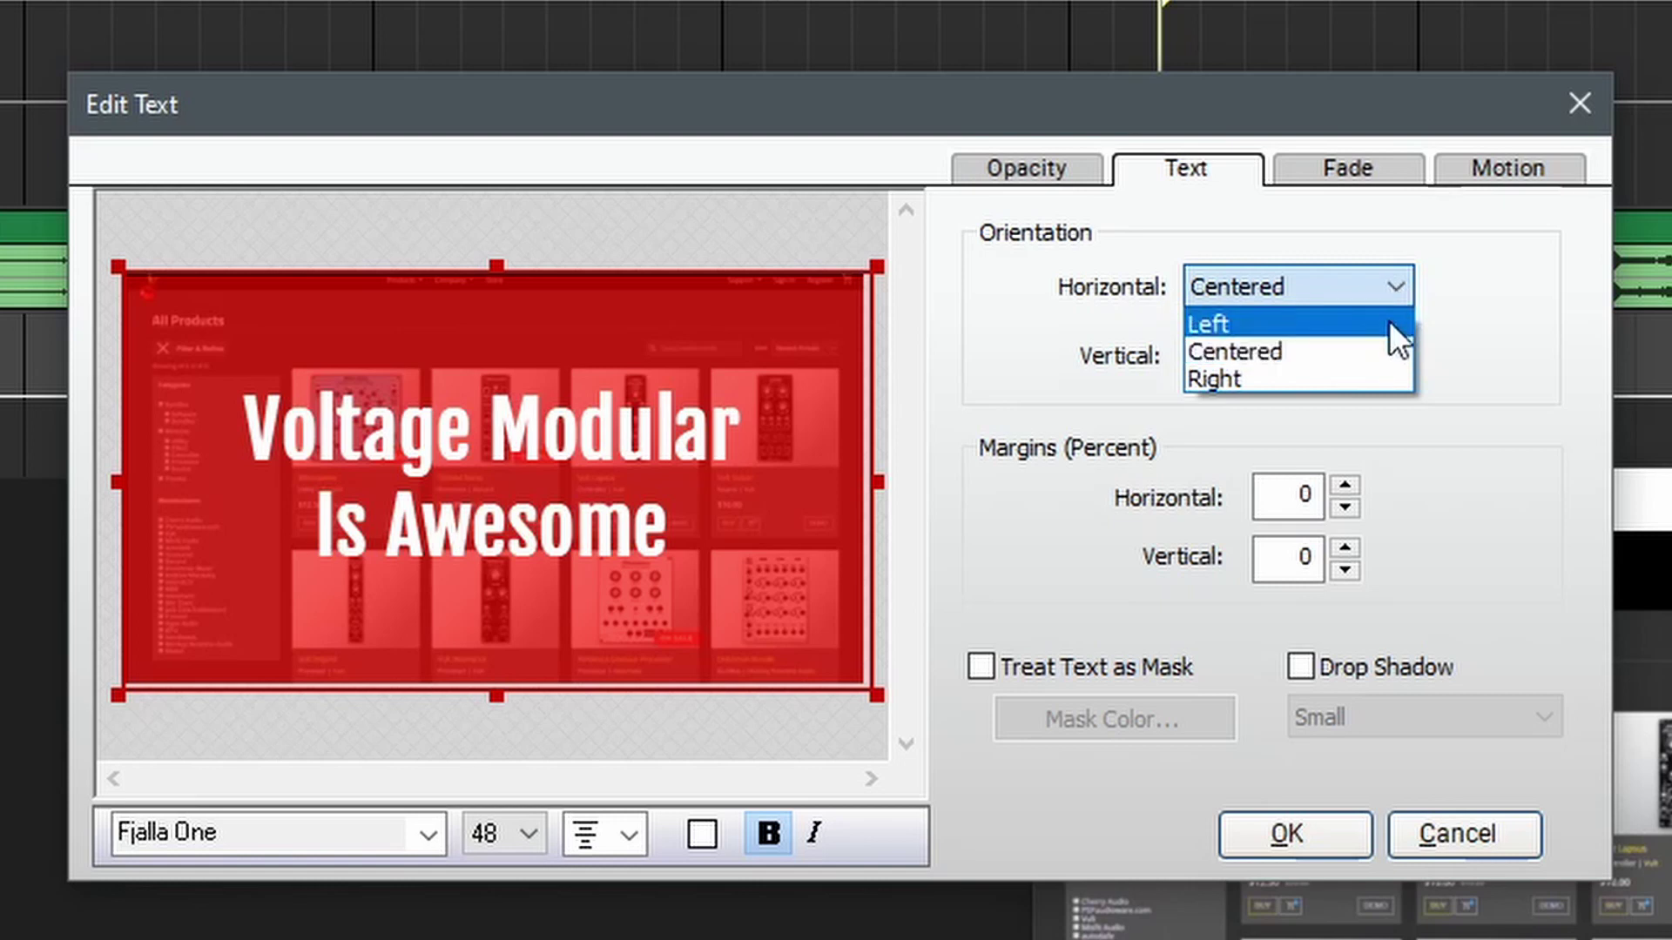
click(1388, 324)
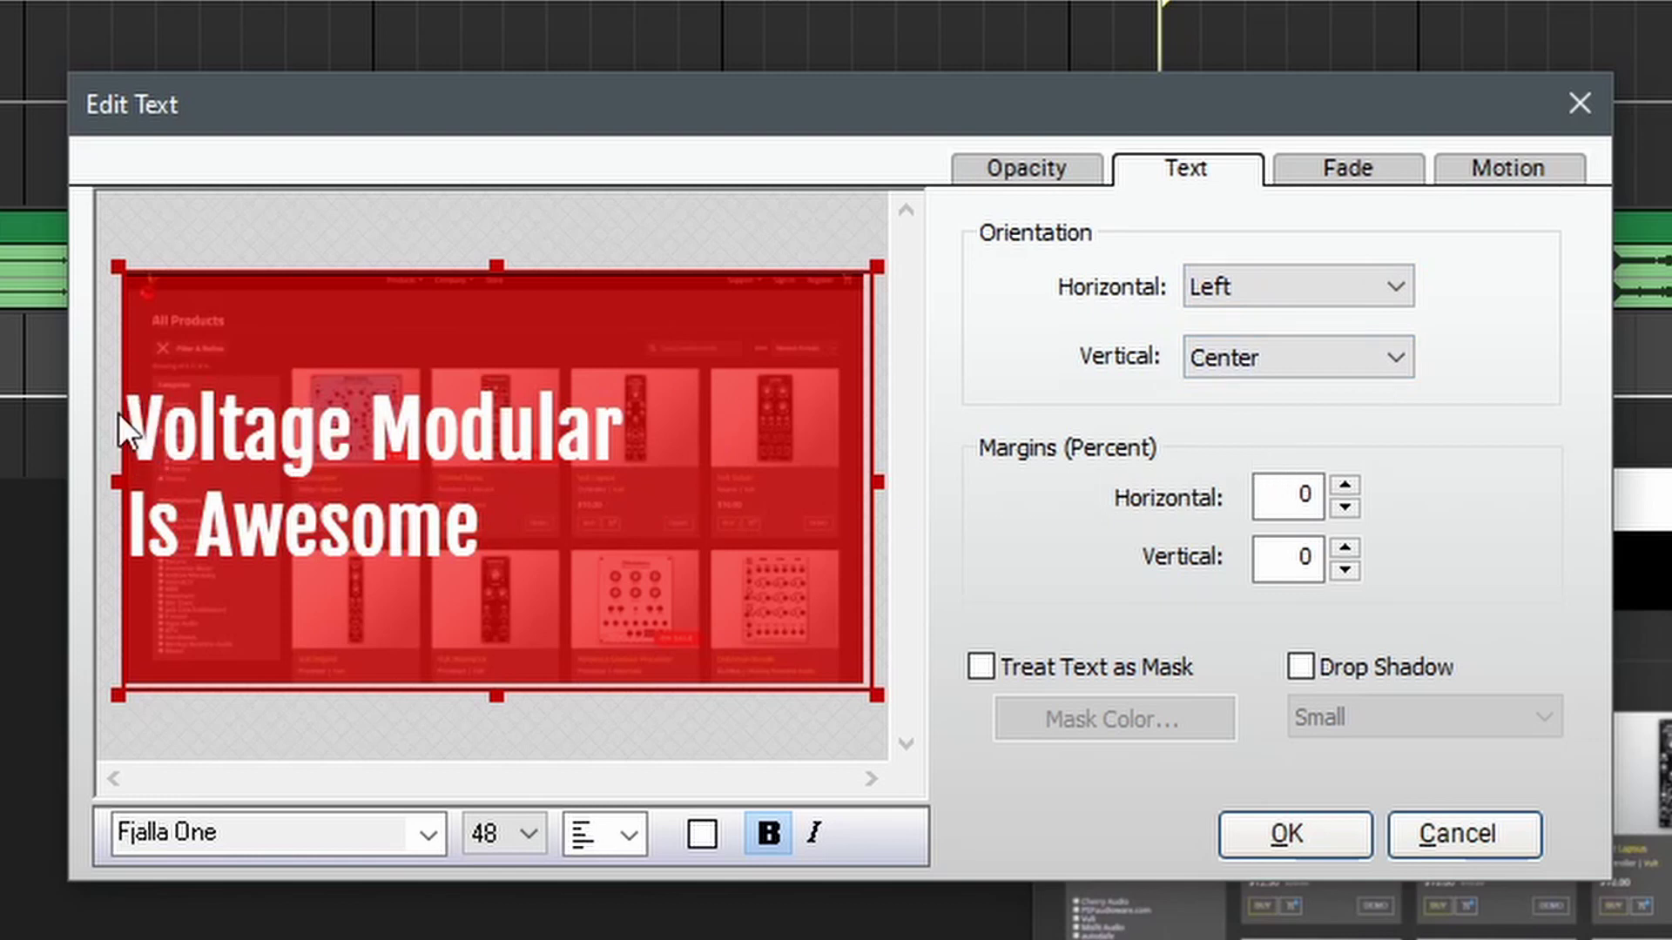
click(1351, 486)
click(1351, 486)
click(1352, 486)
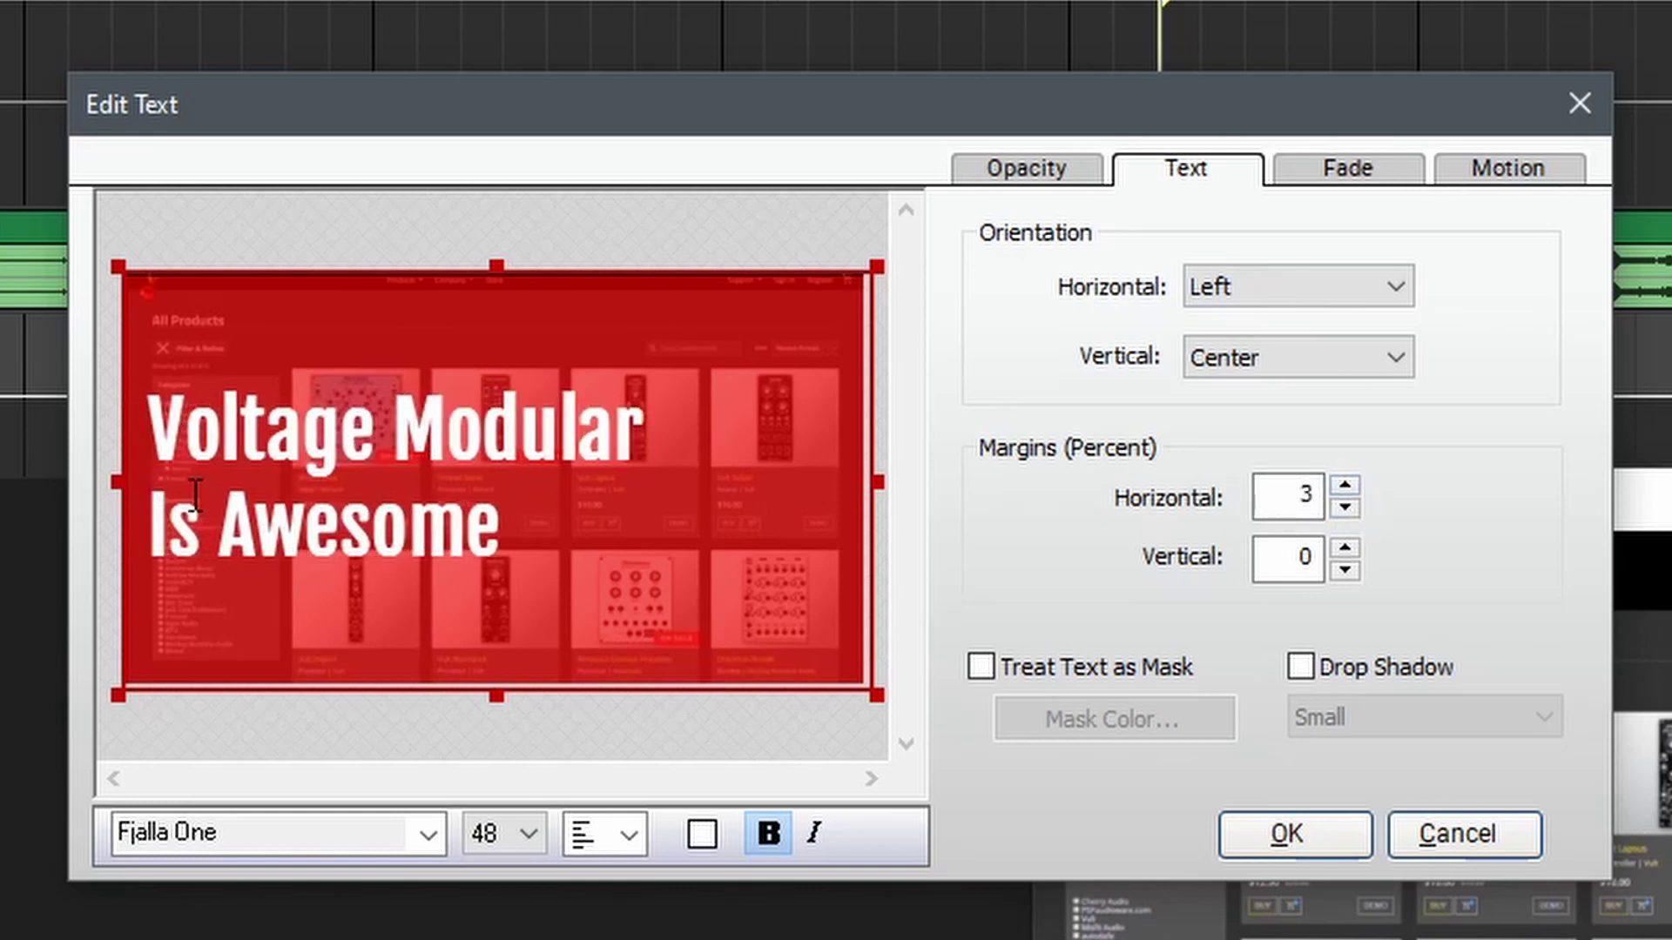
key(ctrl+e)
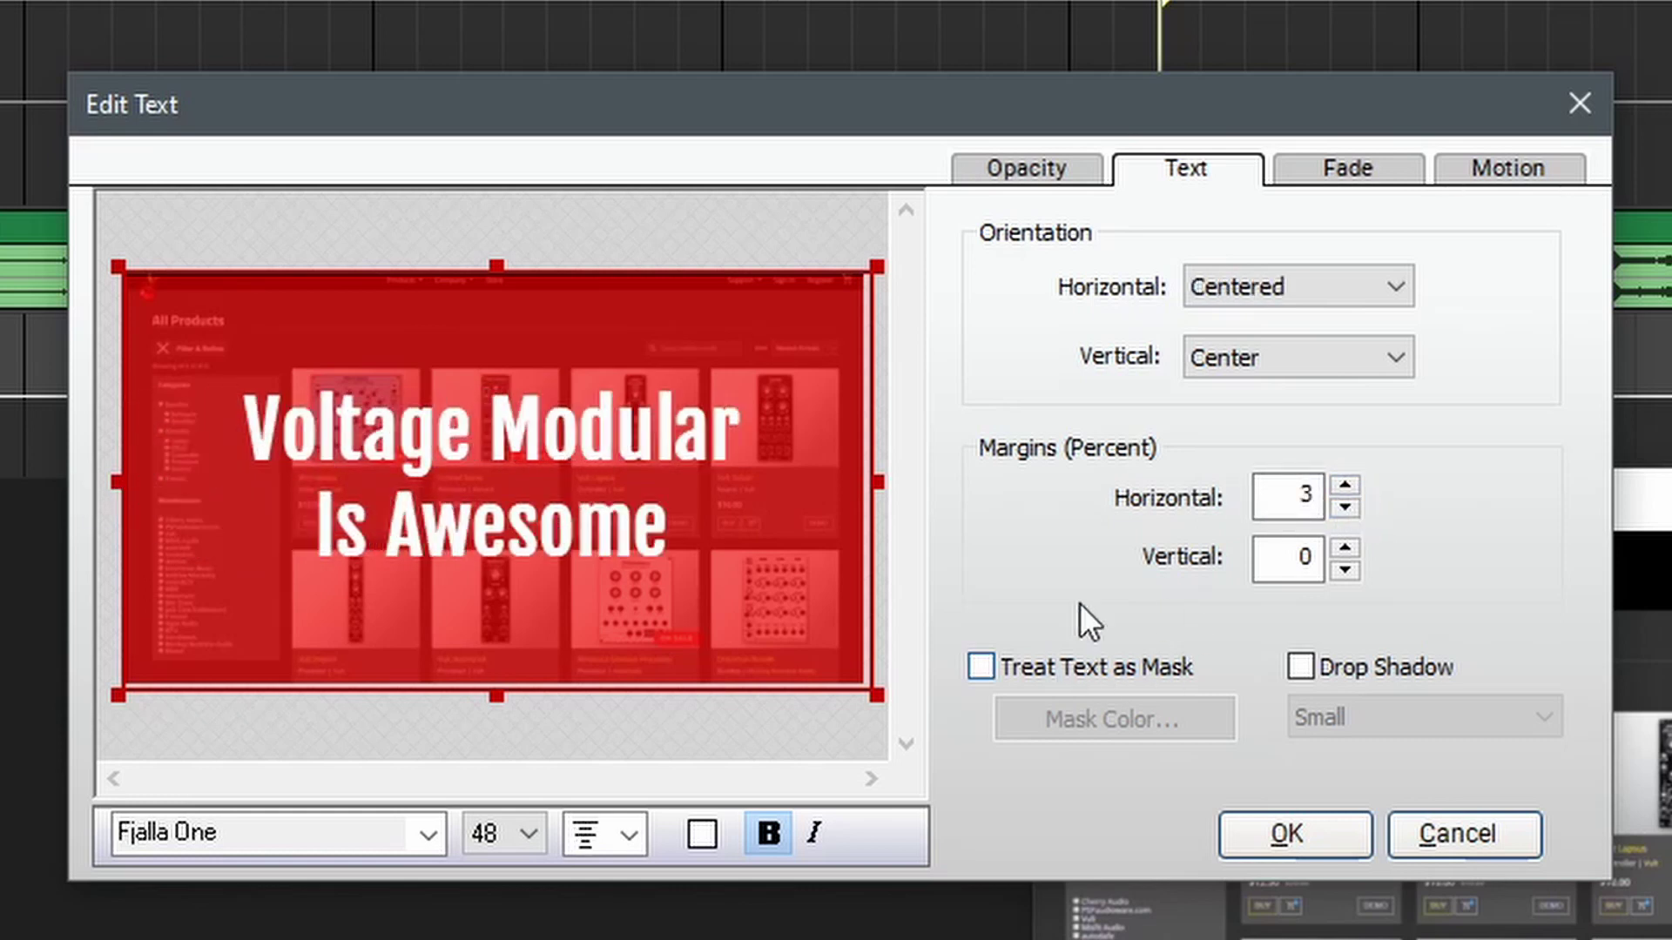
- Set the text mask colour to white, then turn text masking back off
click(1176, 666)
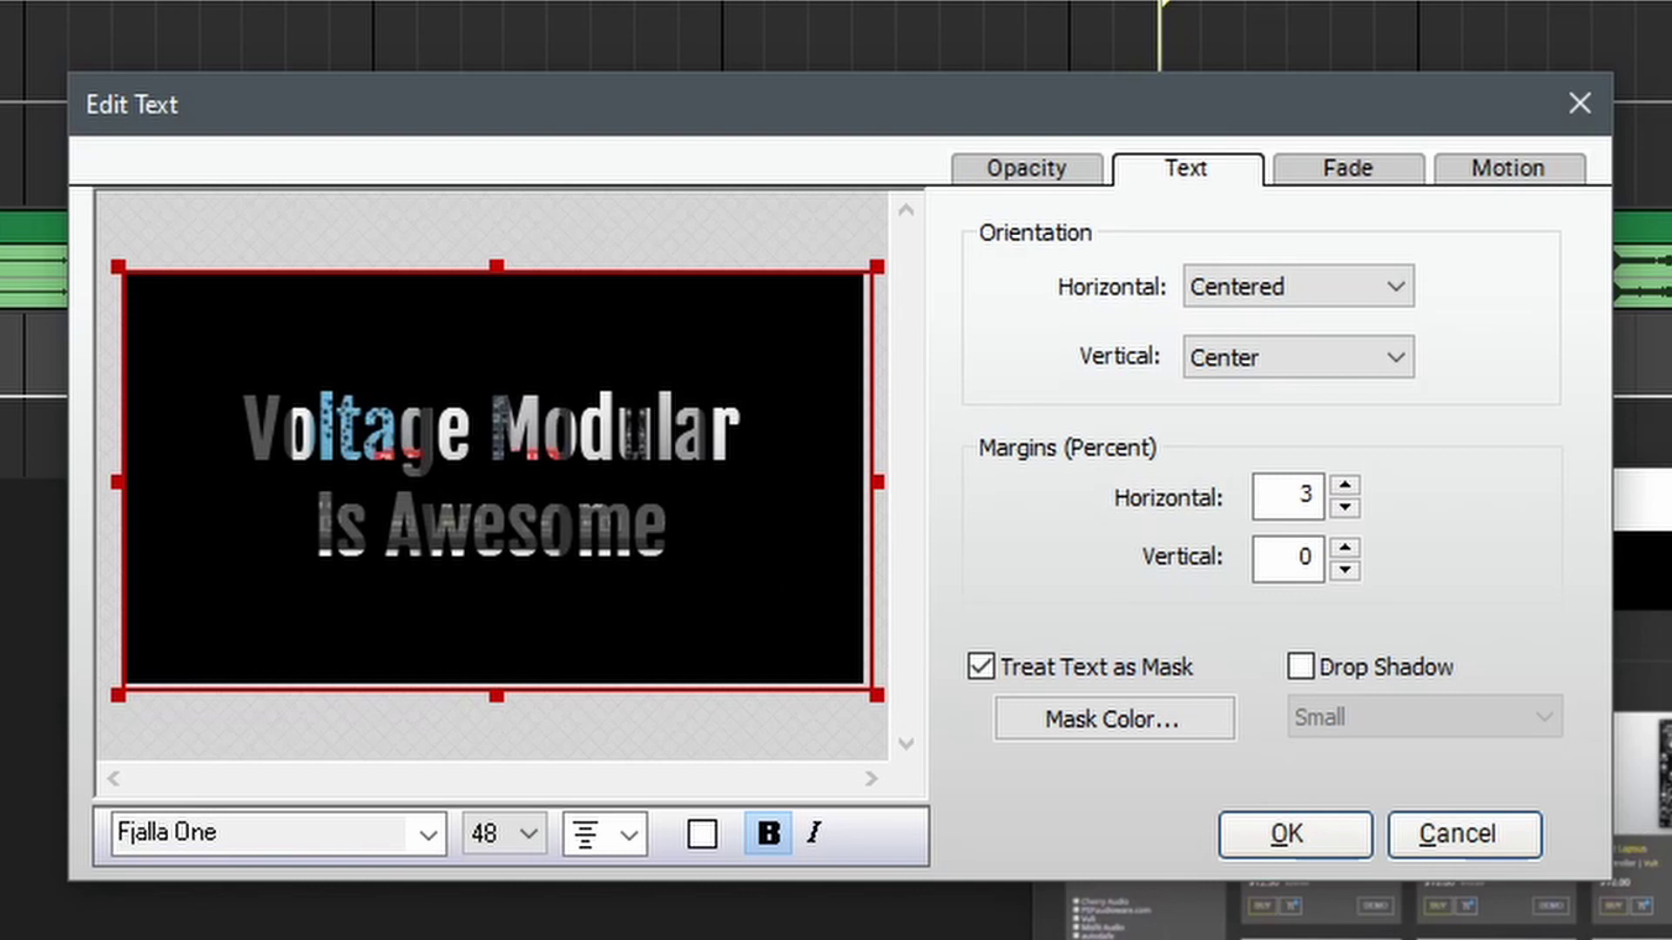
click(1137, 727)
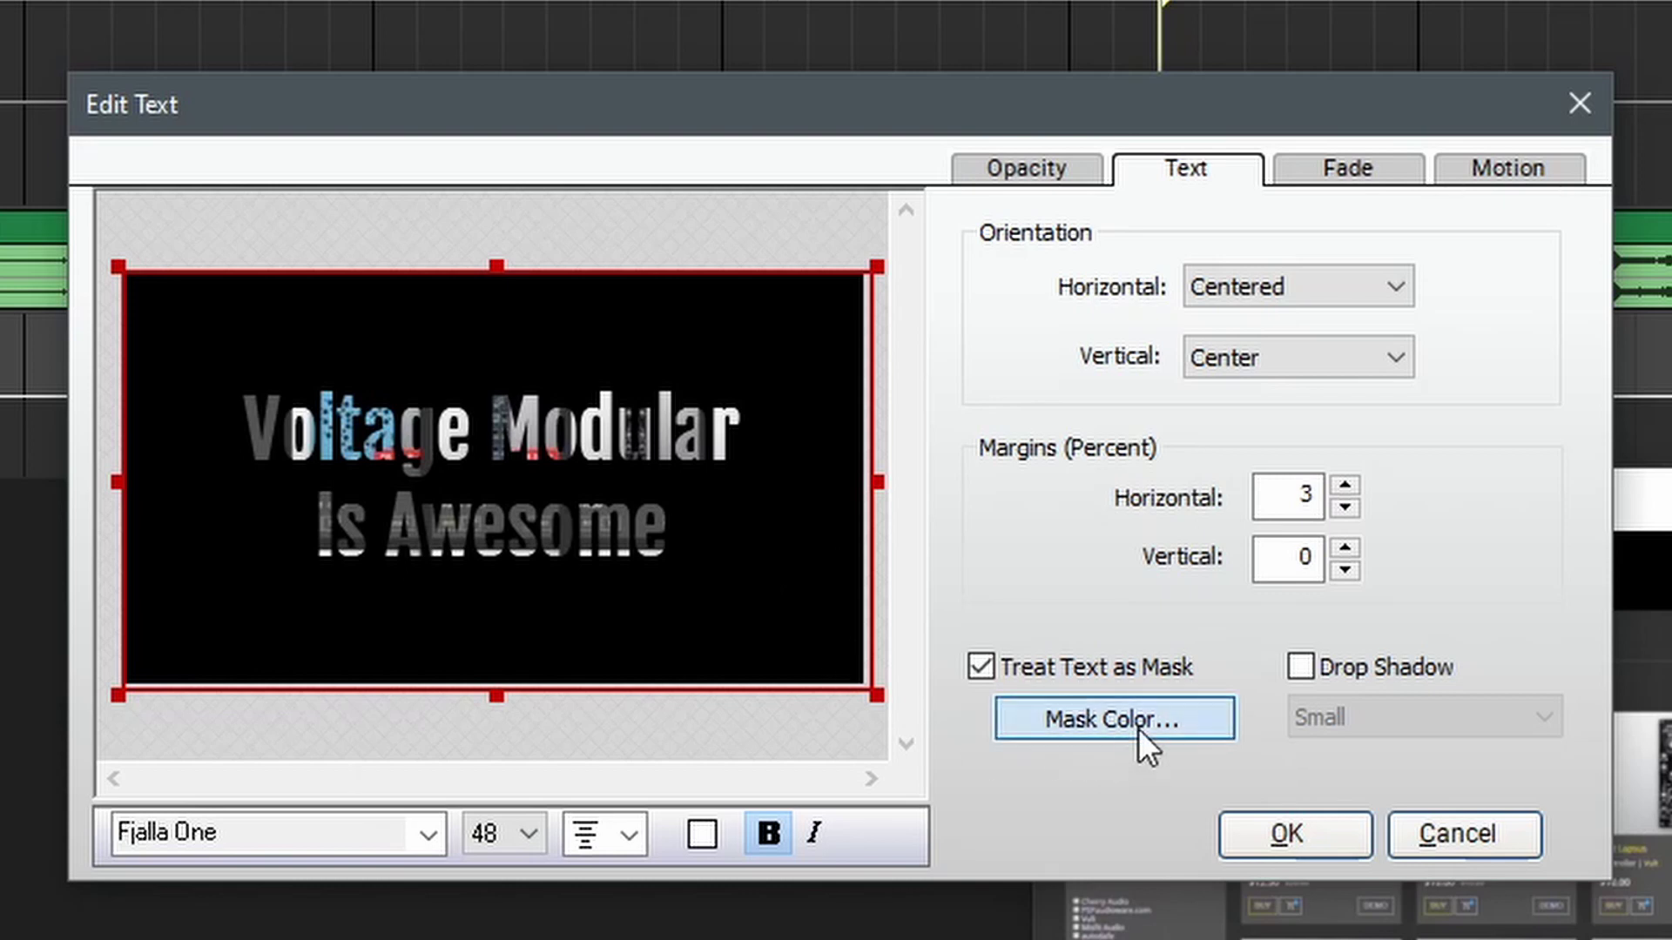
click(787, 498)
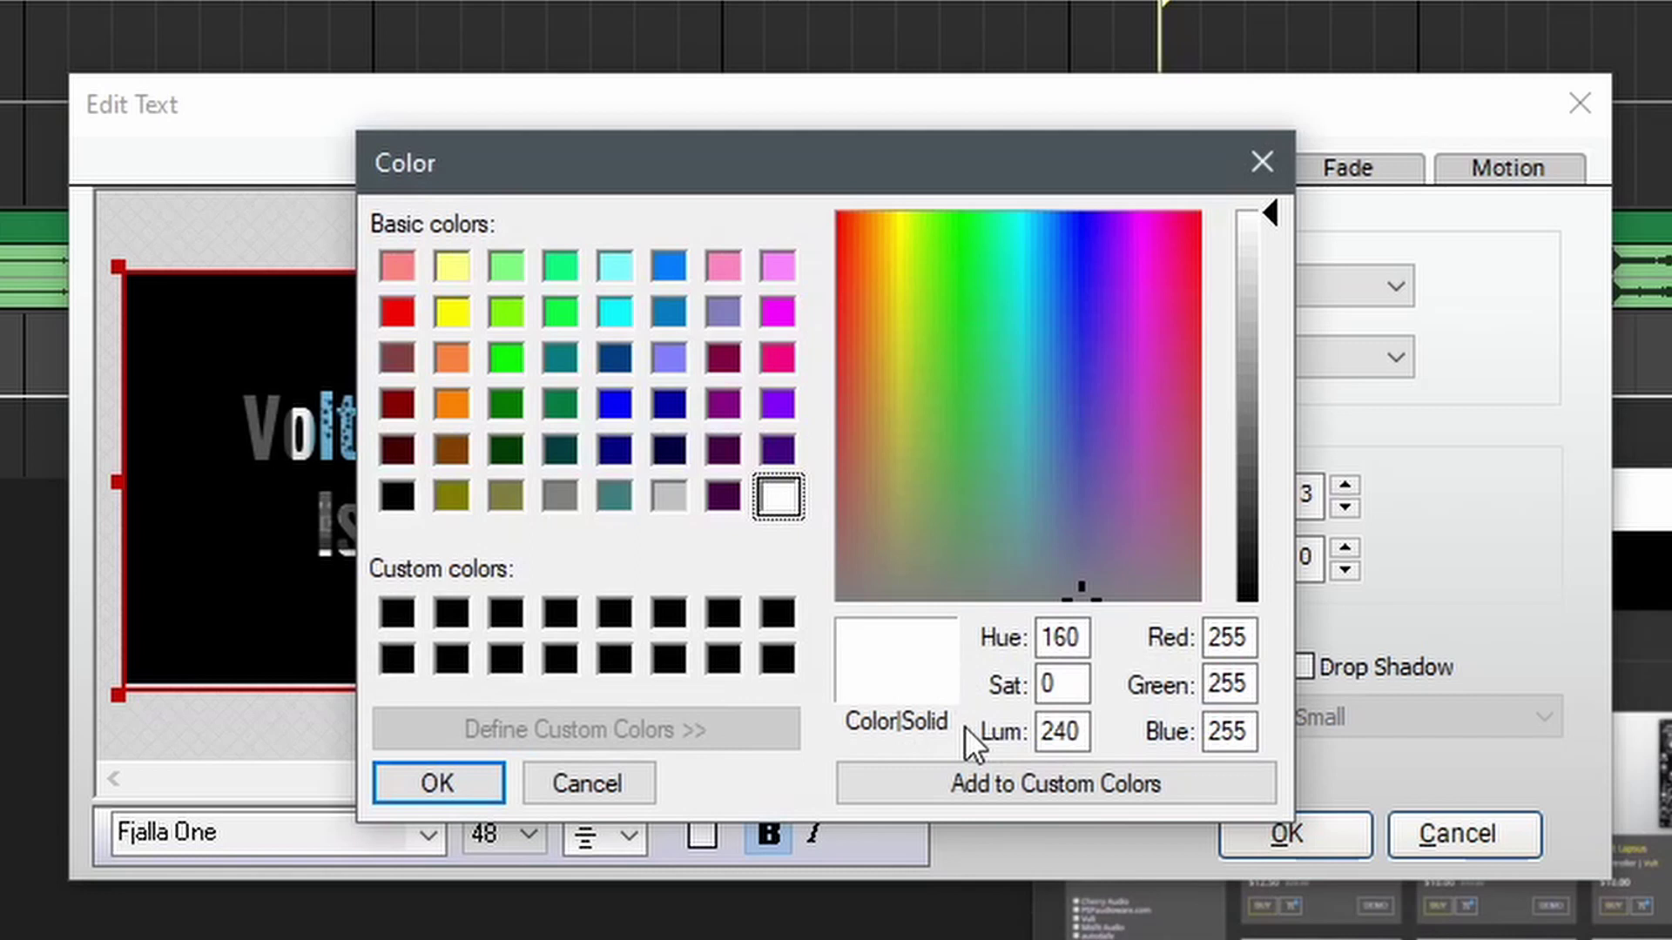
click(463, 782)
click(1126, 672)
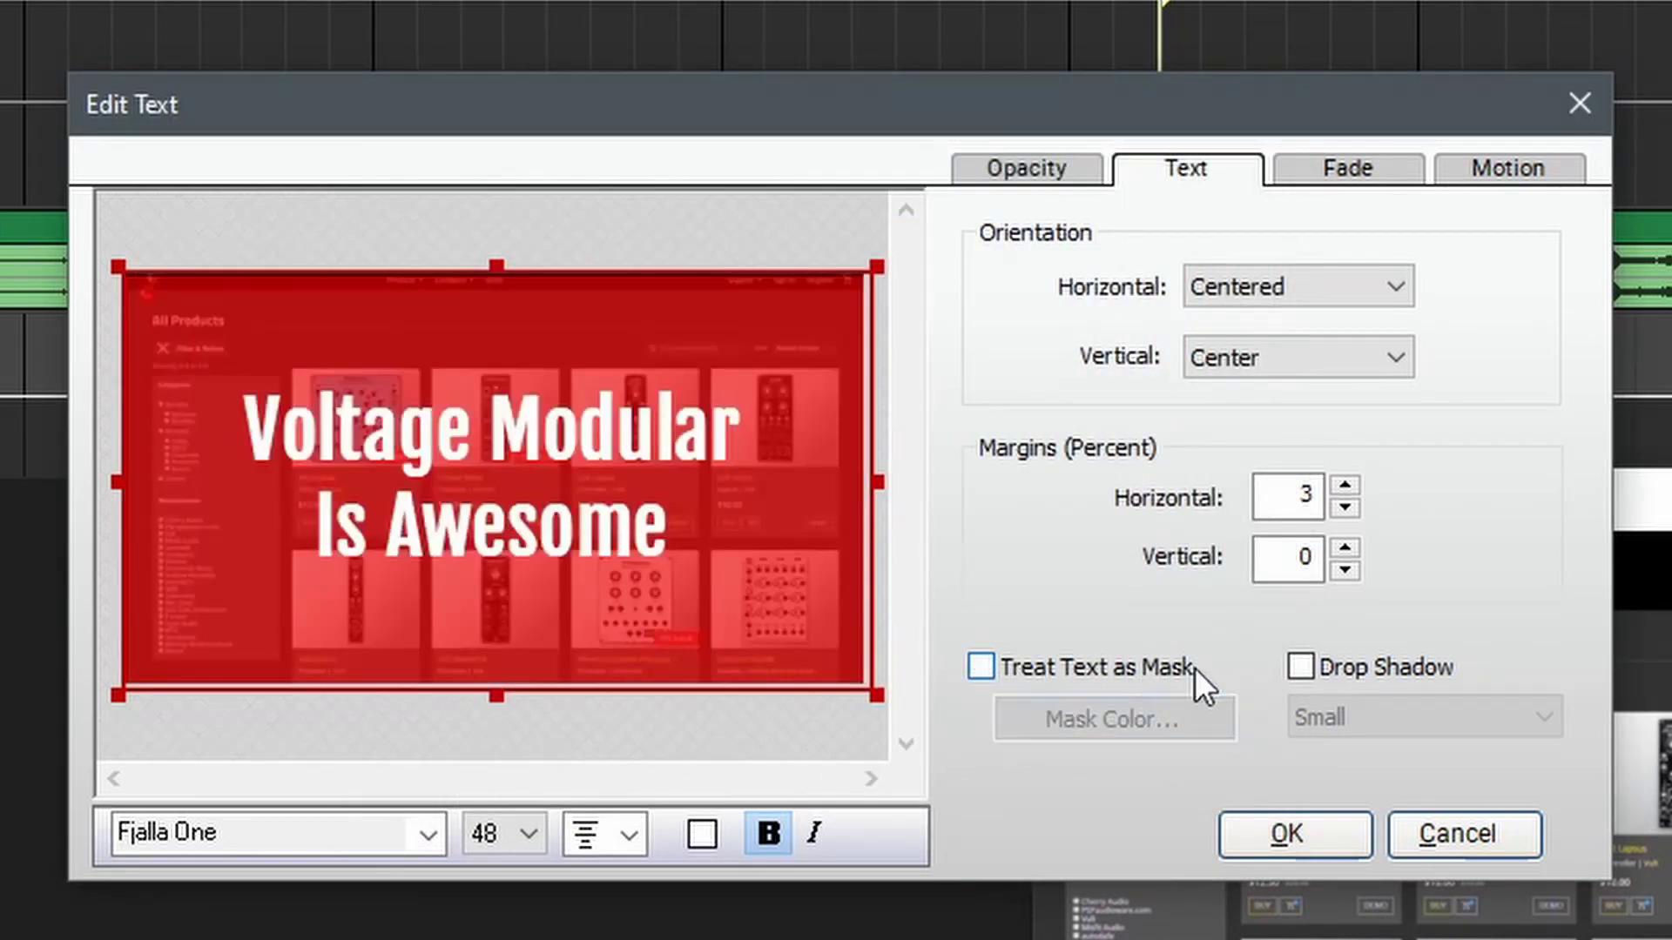
- Add a Large drop shadow to the 'Voltage Modular Is Awesome' title
click(1360, 665)
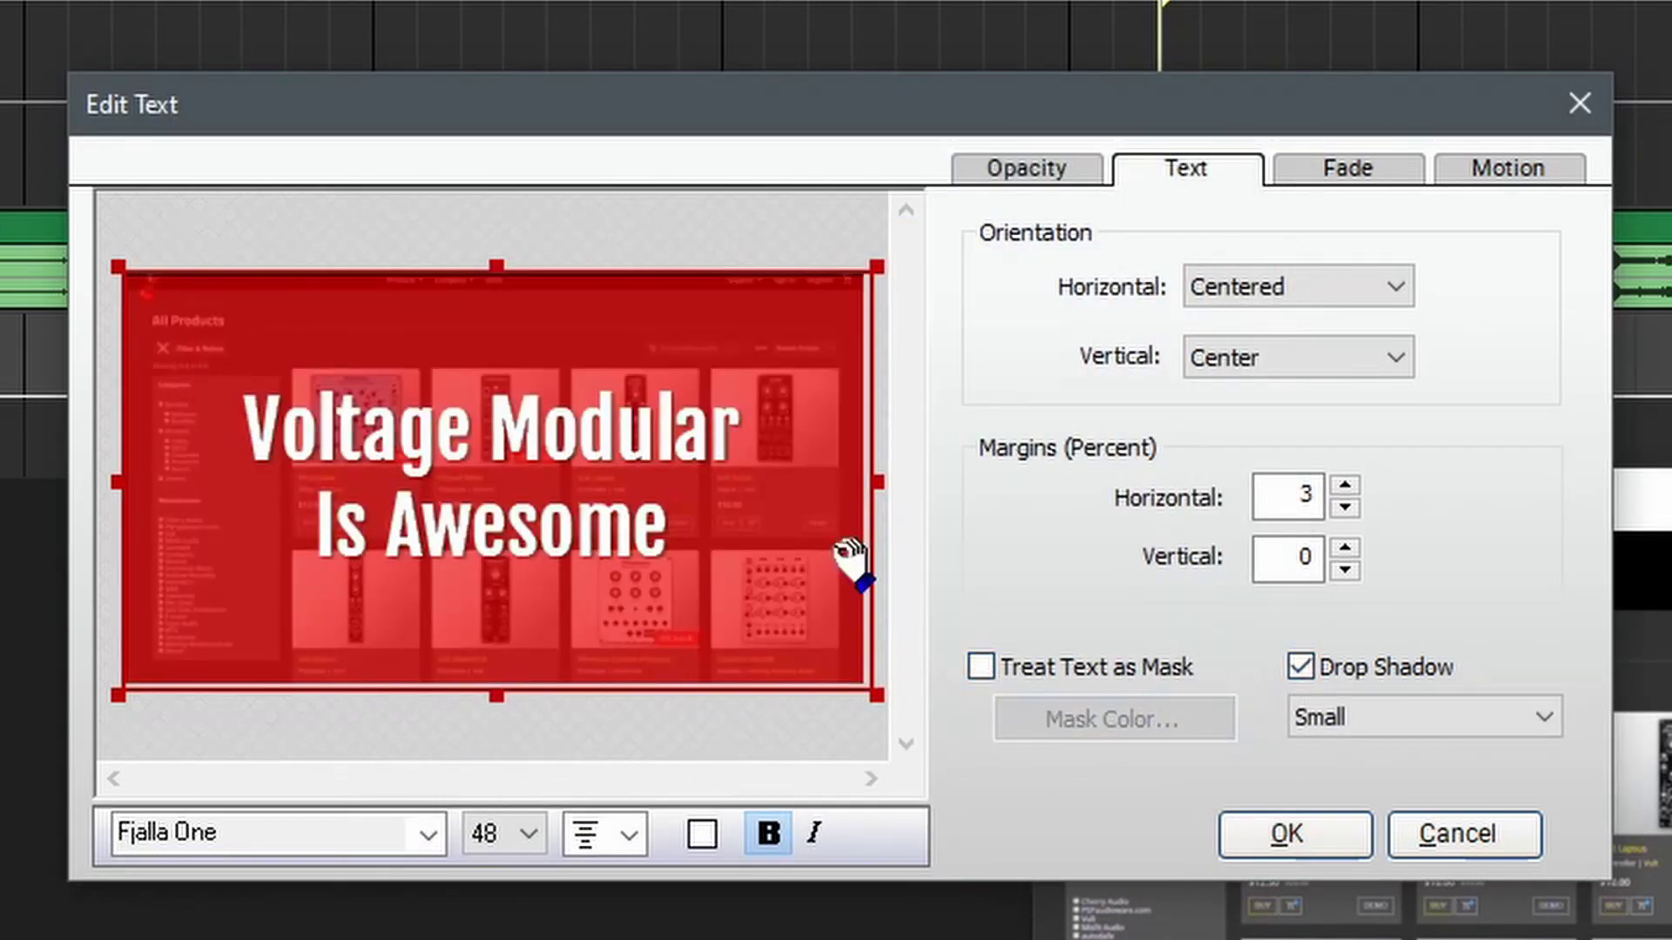
click(1362, 724)
click(1363, 808)
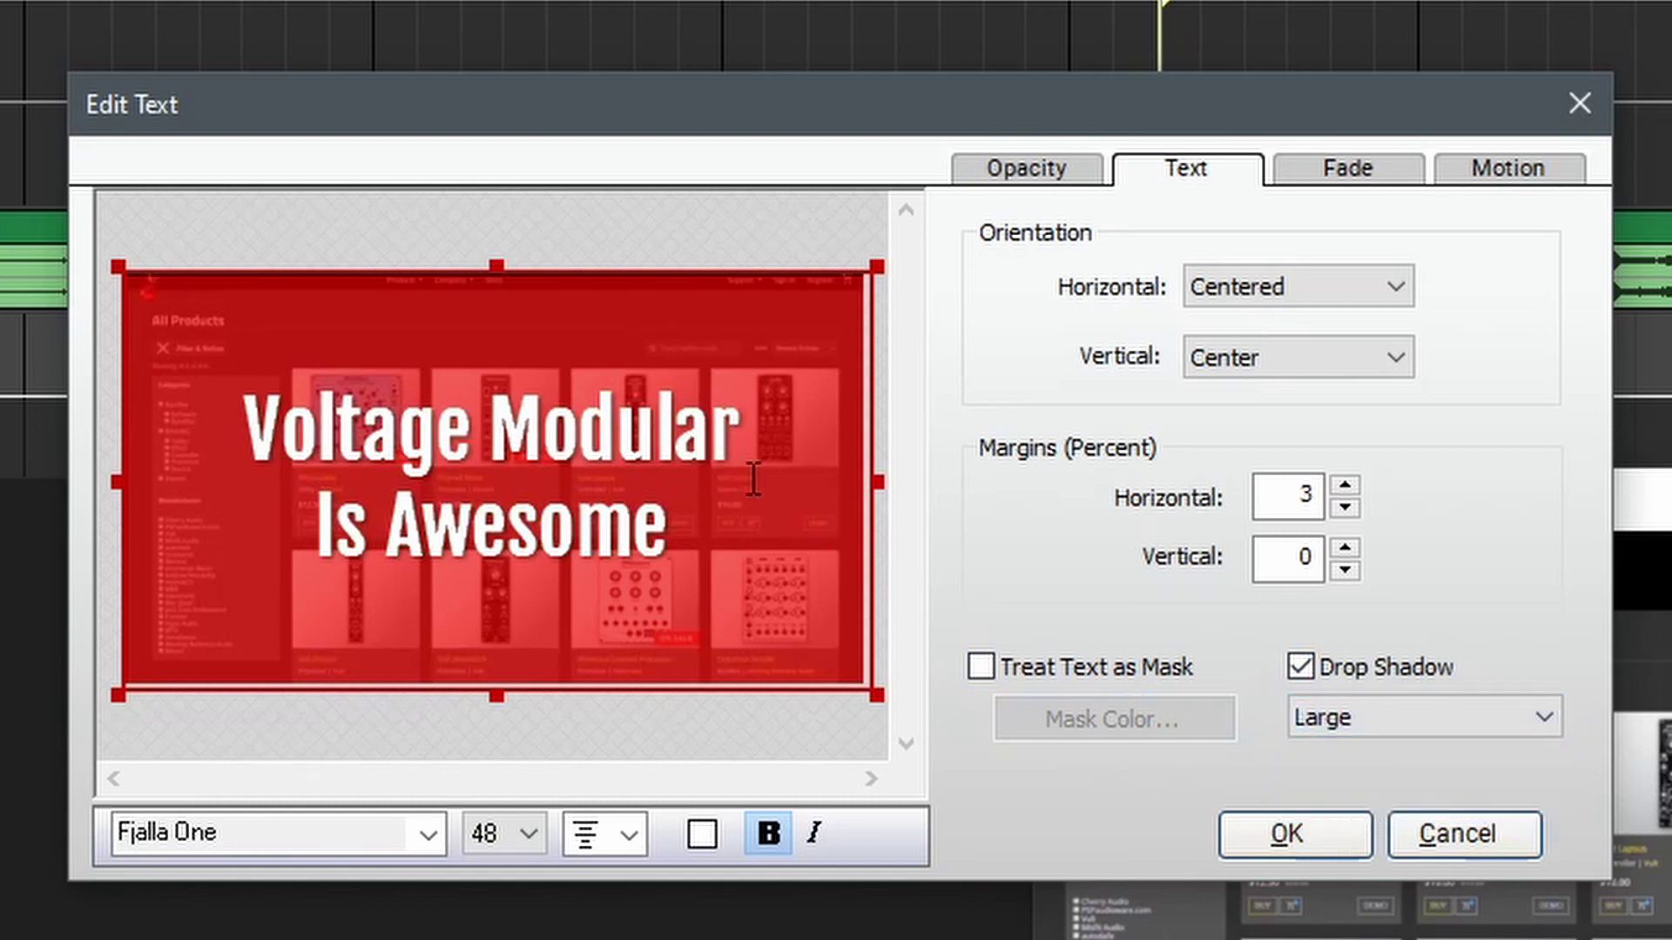
click(1386, 176)
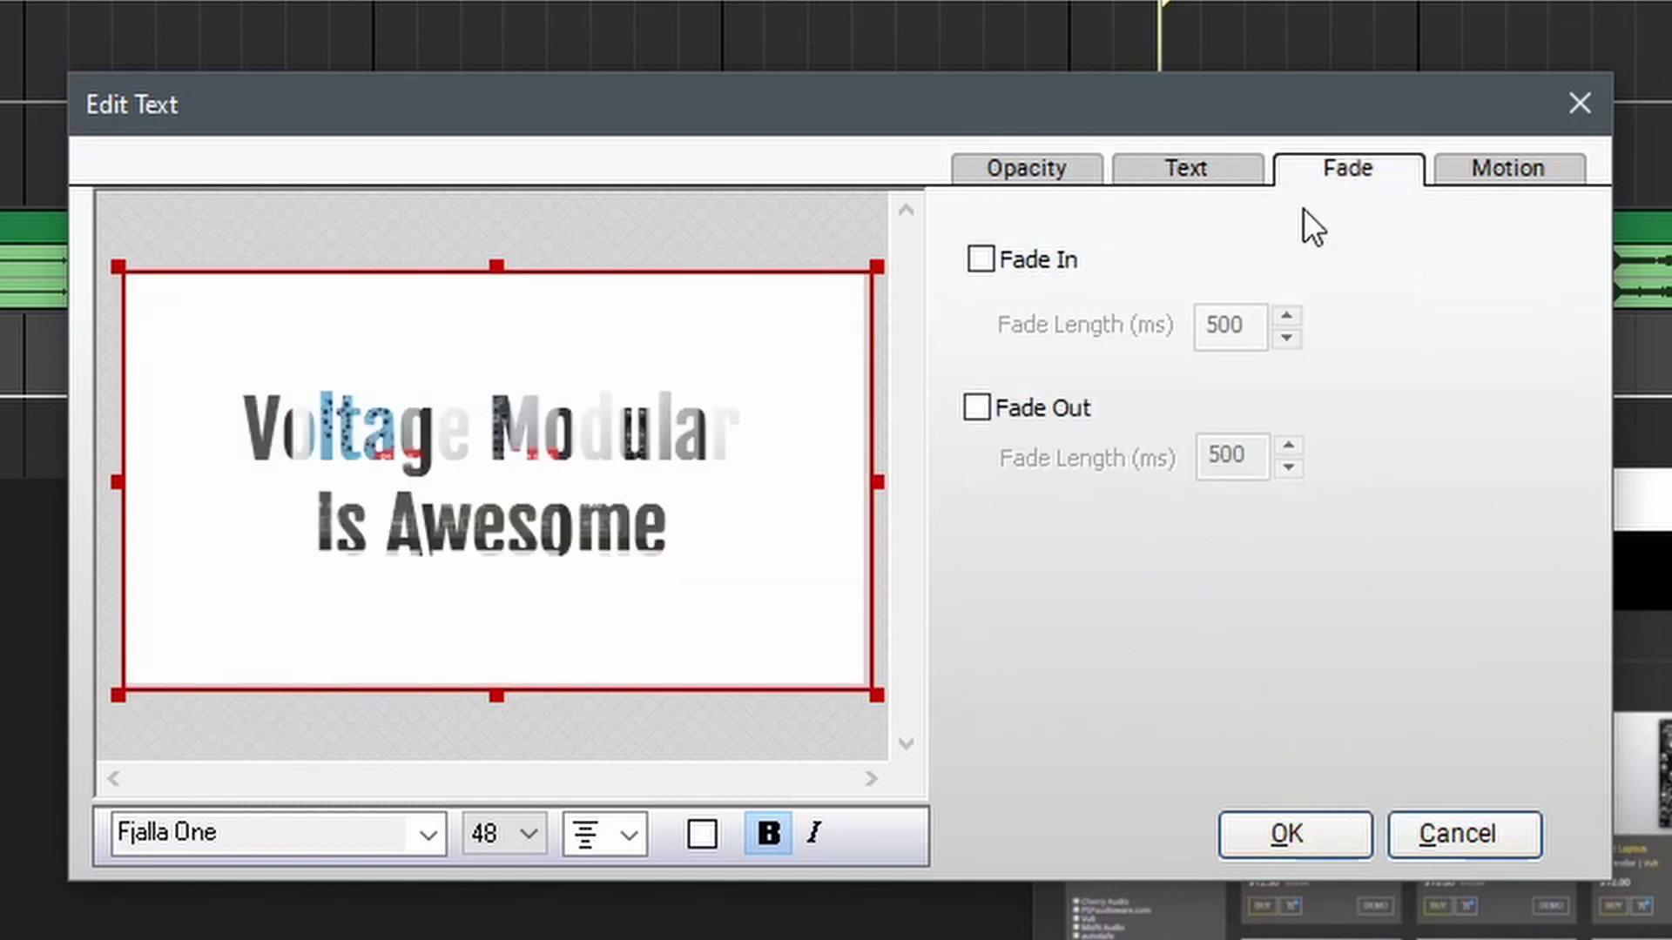
- Turn on a 850 ms fade in and a 120 ms fade out for the title
click(1074, 263)
click(1064, 407)
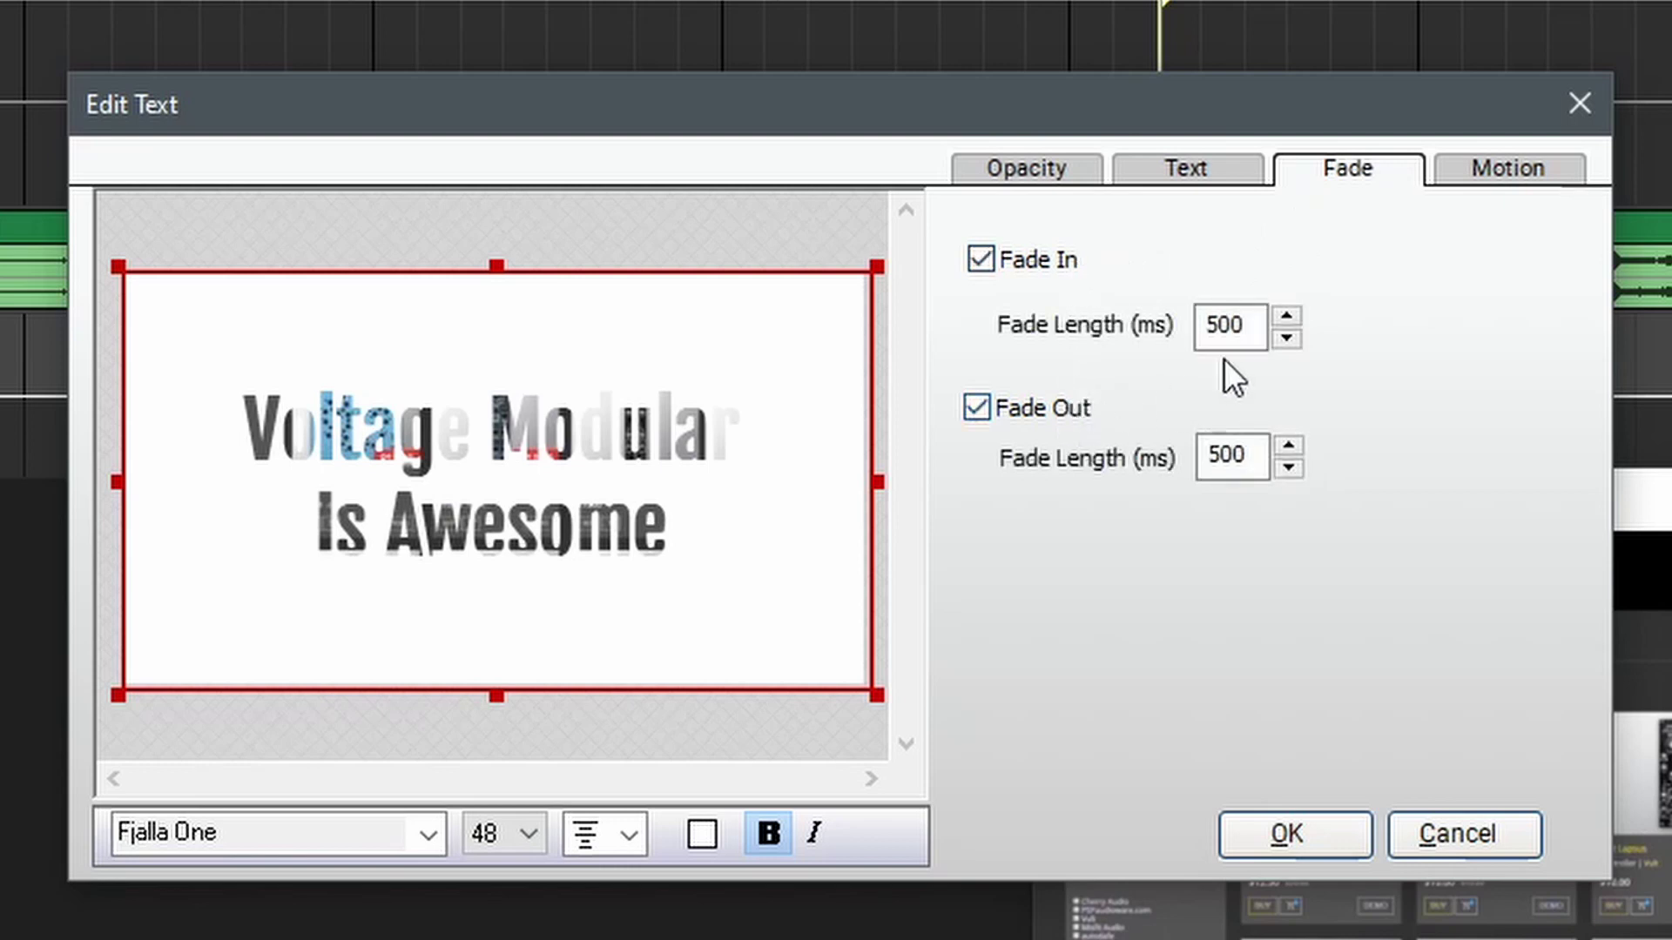
double_click(1259, 324)
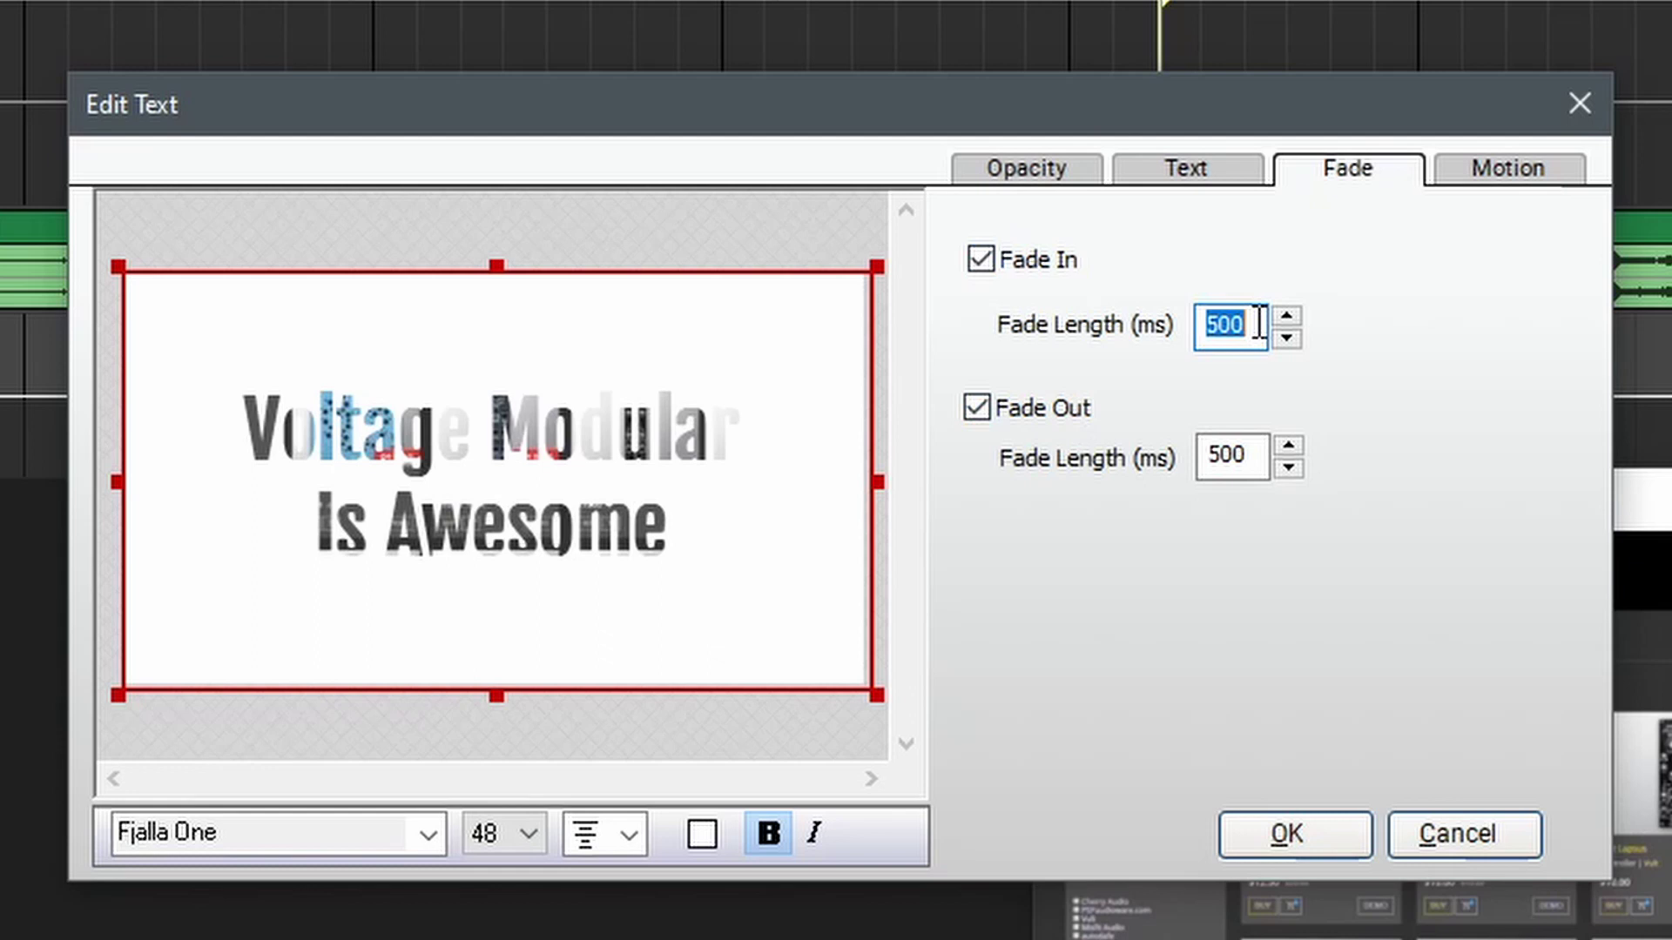
text(850)
double_click(1249, 457)
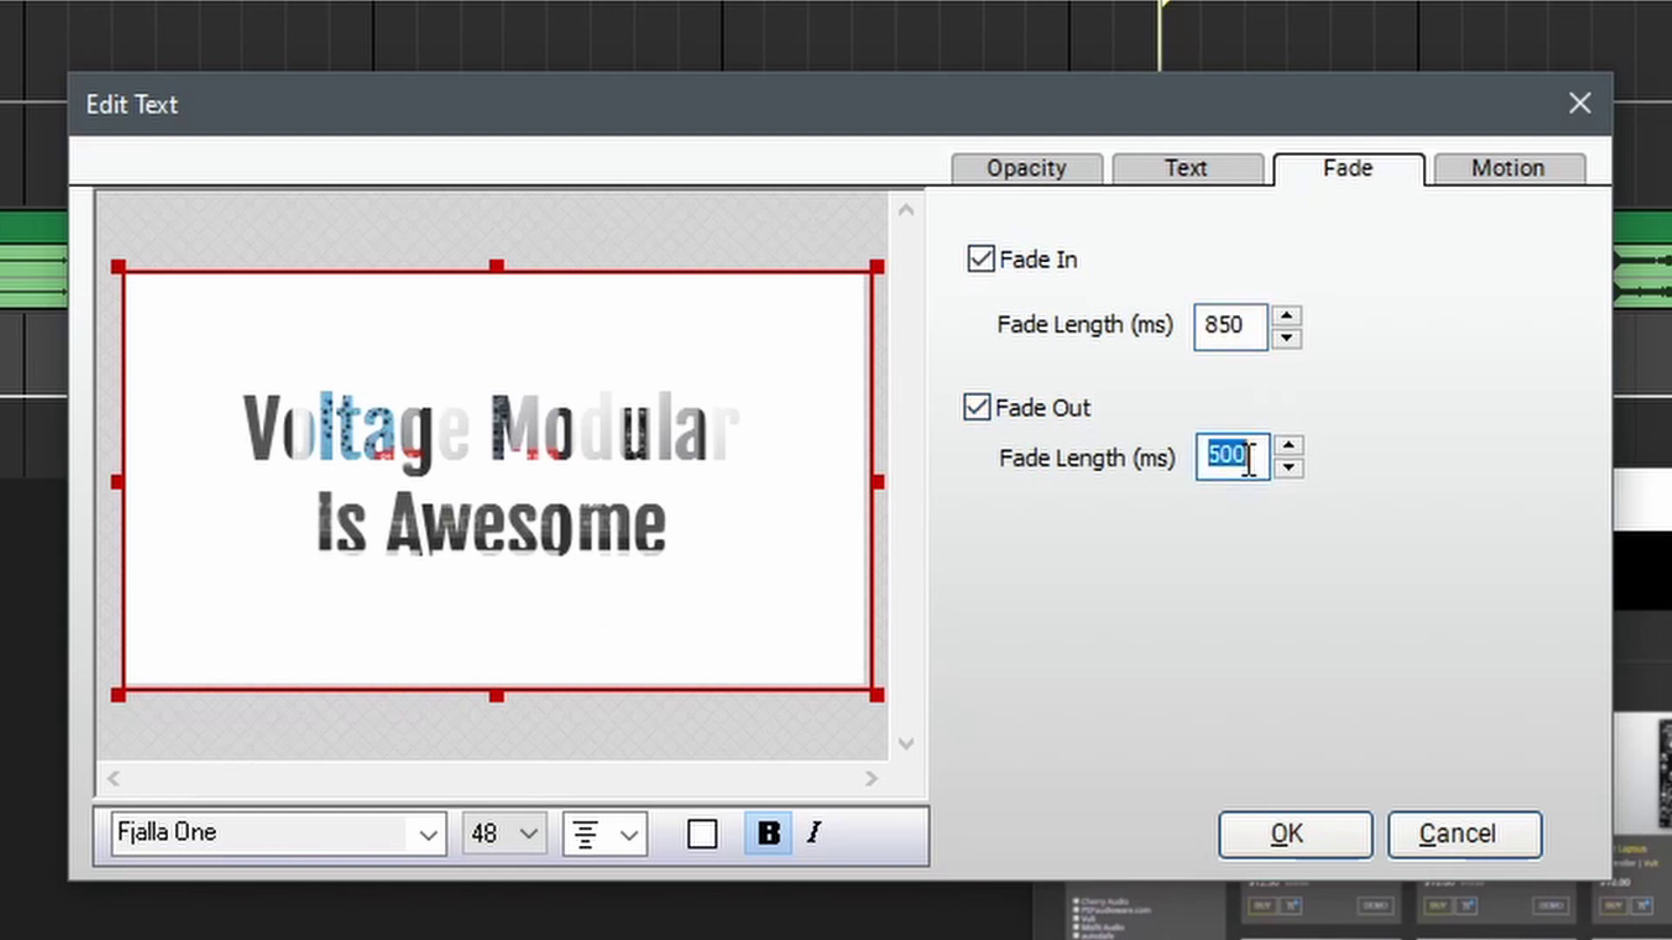
text(120)
click(1502, 176)
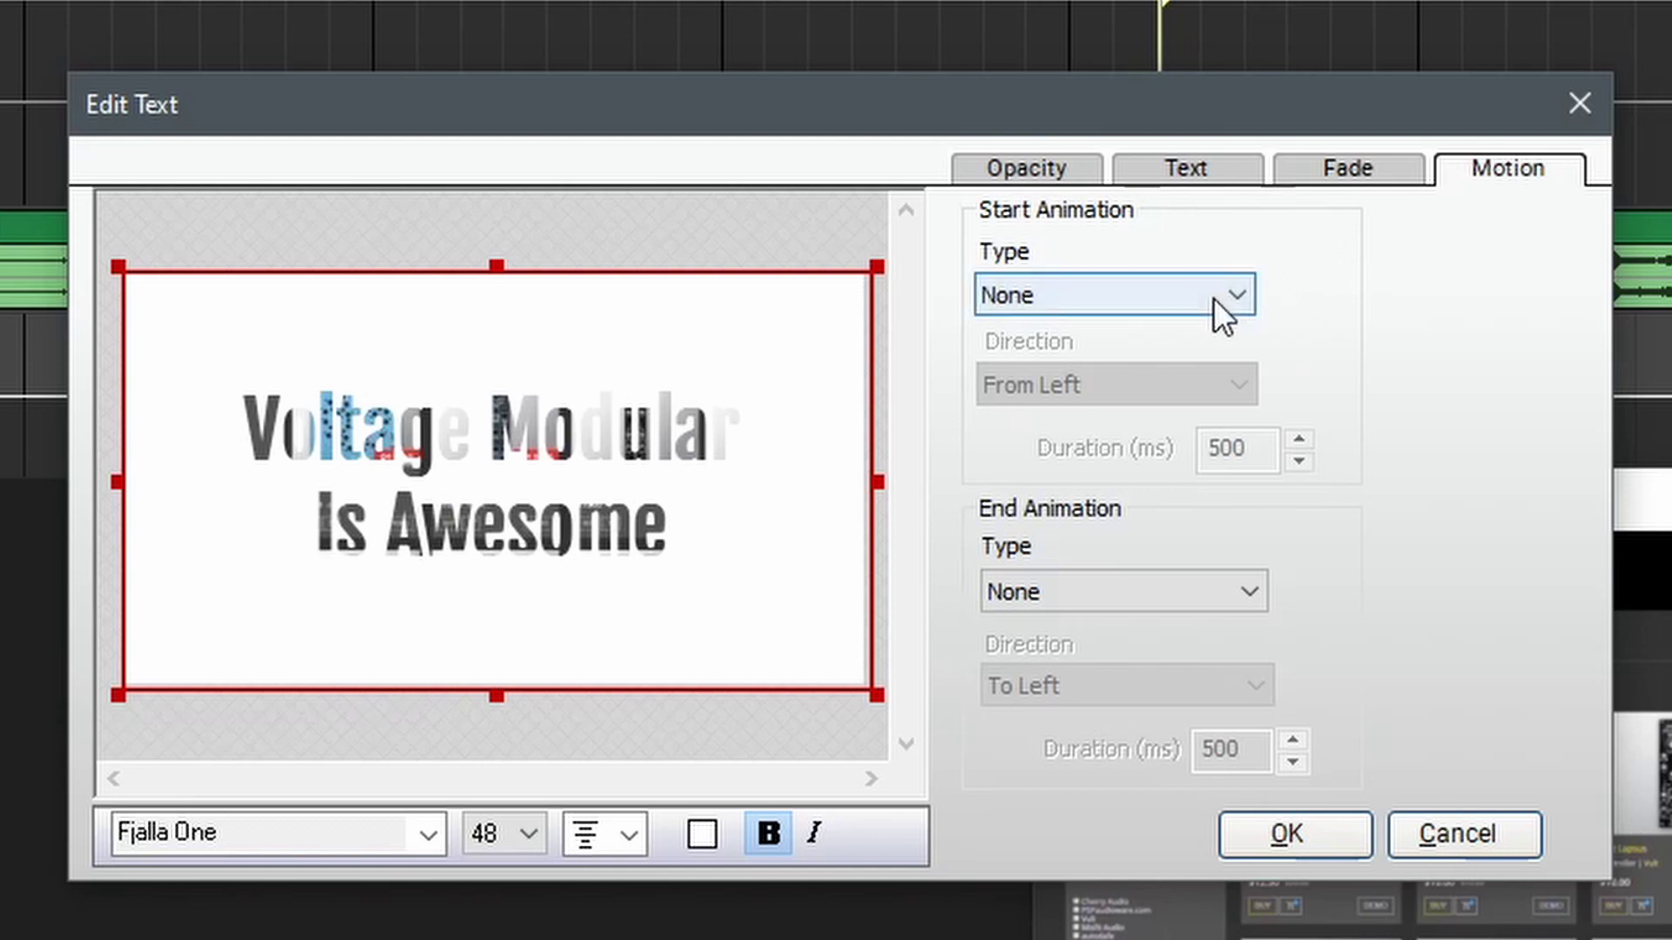
- Set the start animation to Reveal, From Bottom, lasting 800 ms
click(1163, 296)
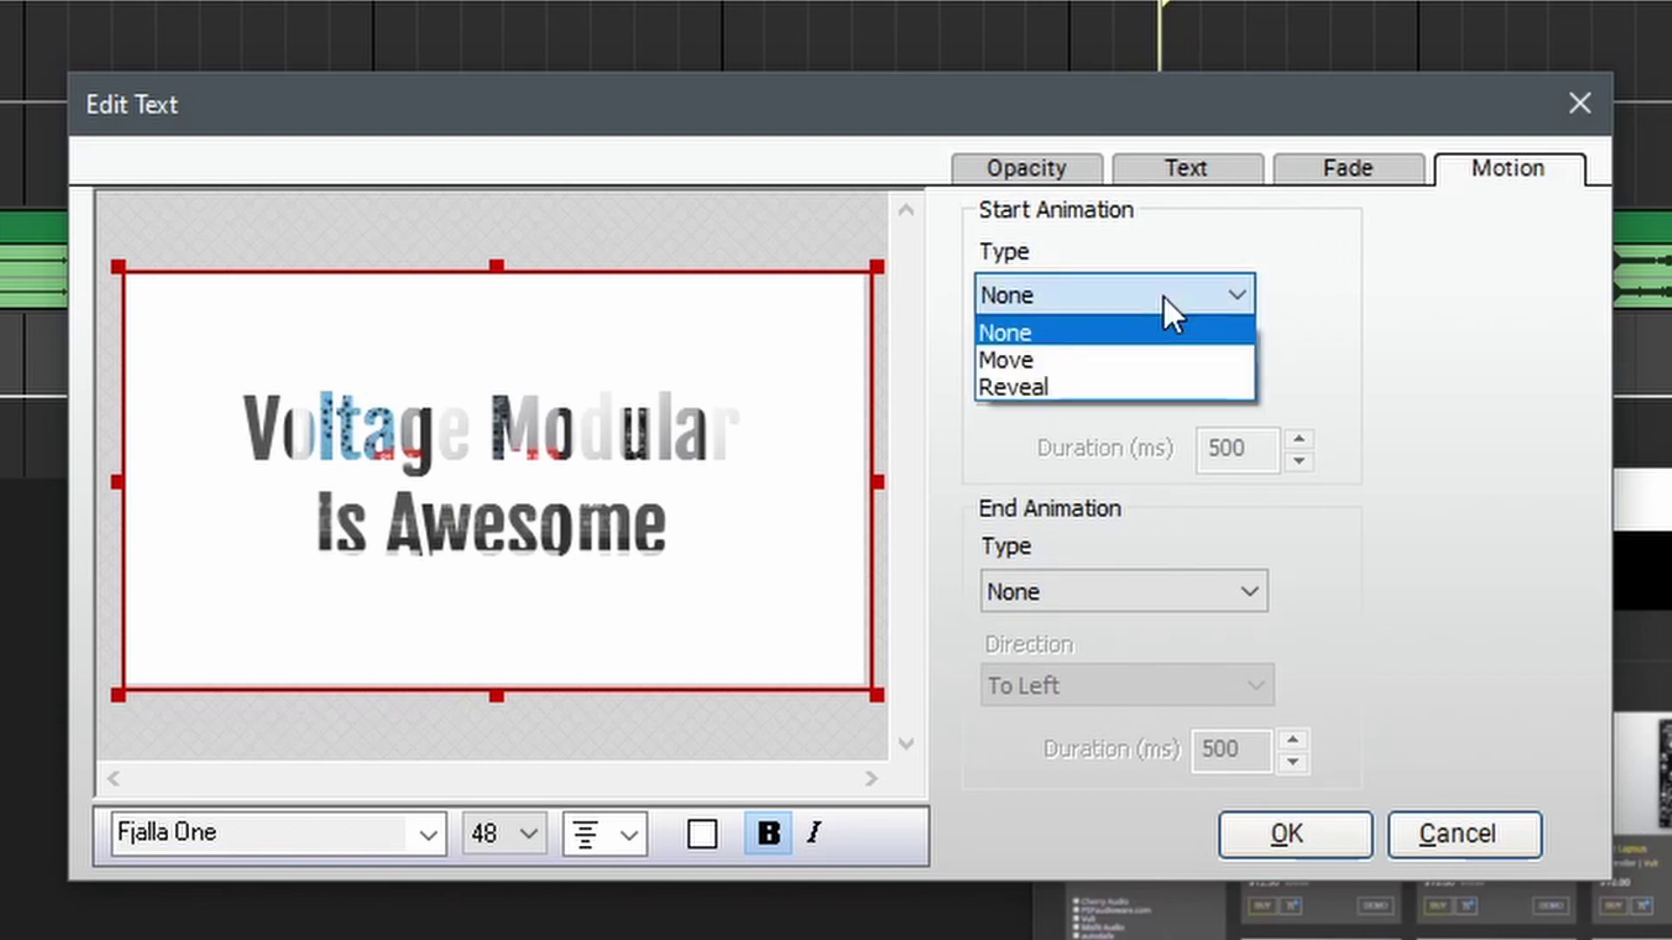
click(1161, 383)
click(1158, 376)
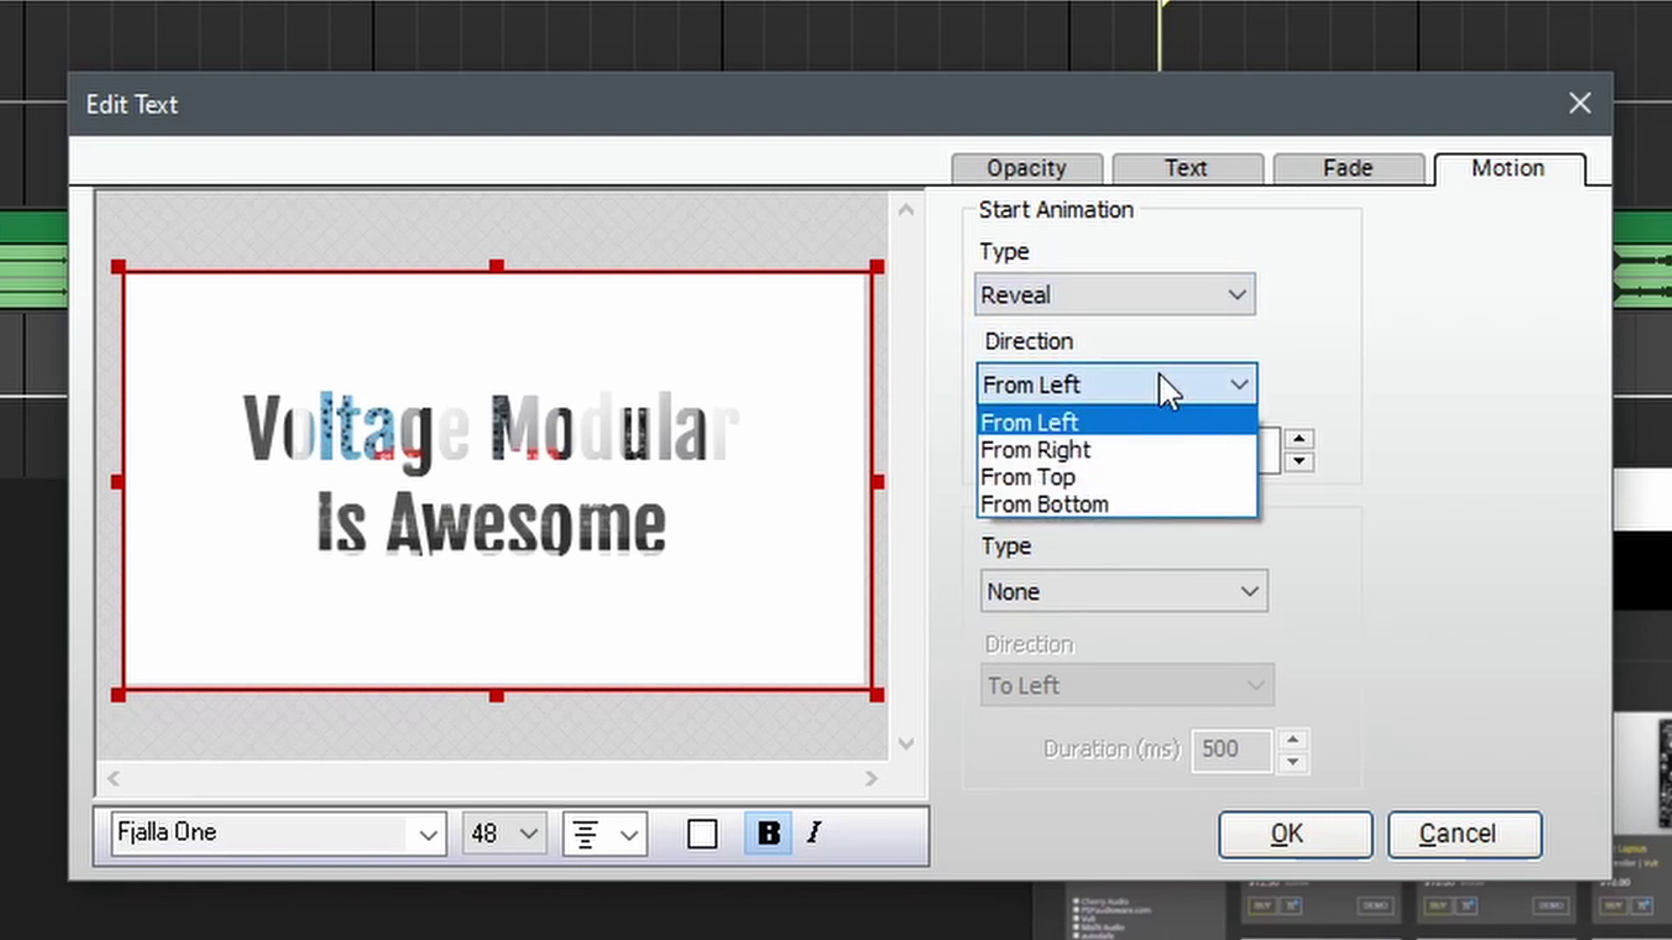
click(1159, 502)
drag(1231, 448, 1261, 445)
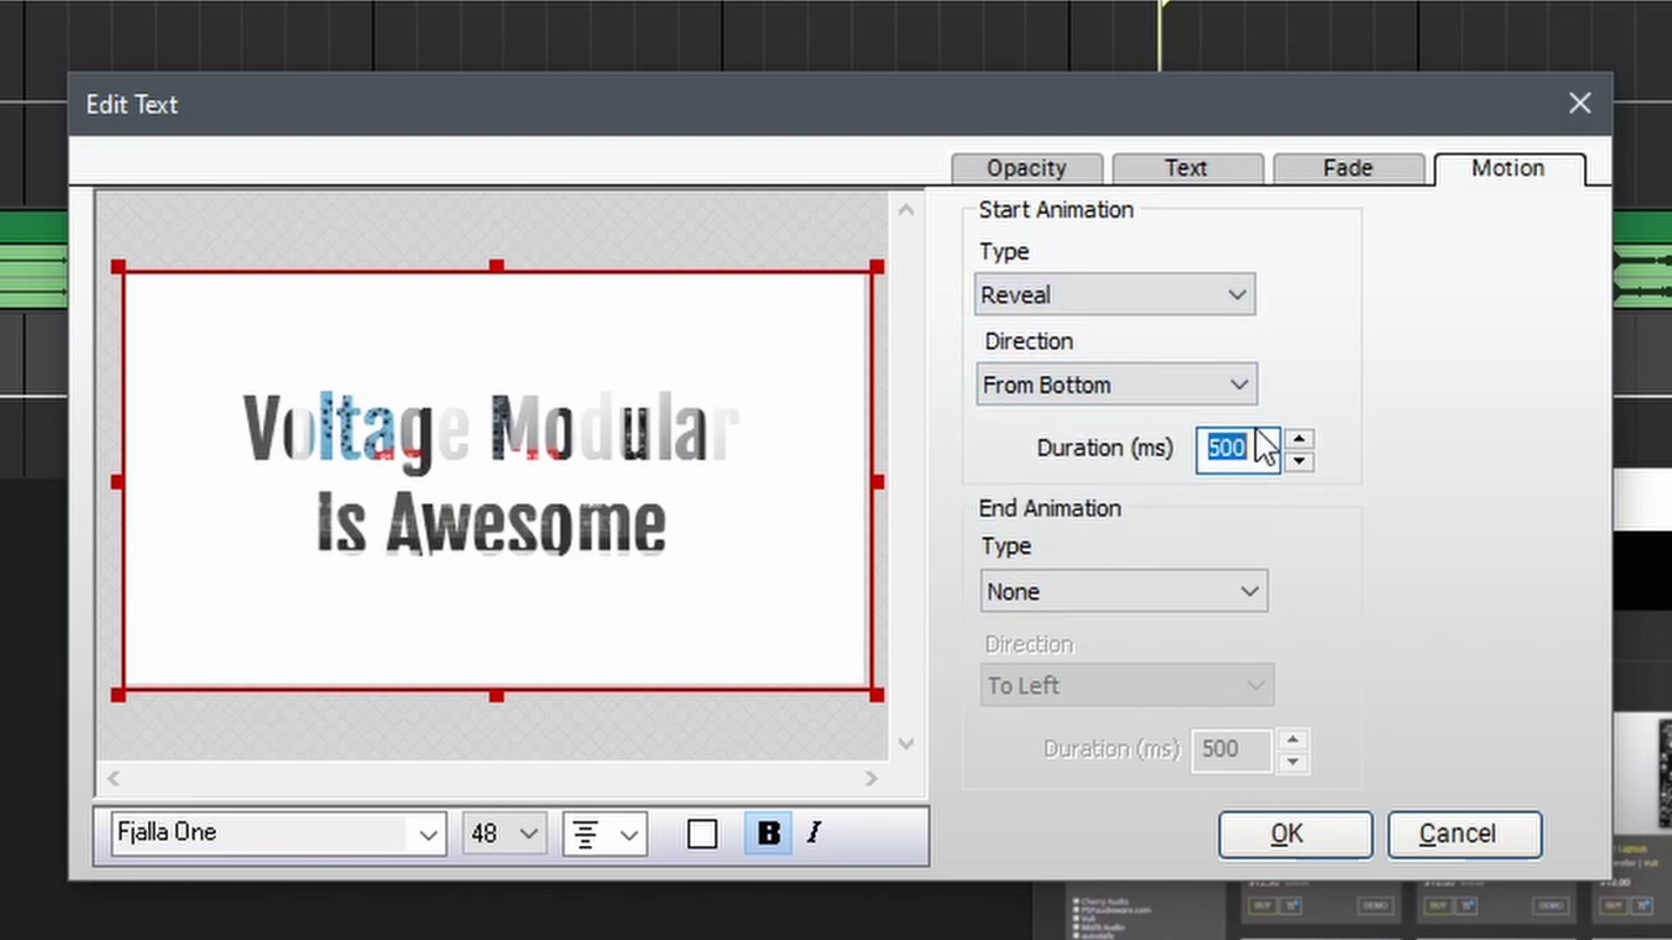
text(800)
click(1313, 601)
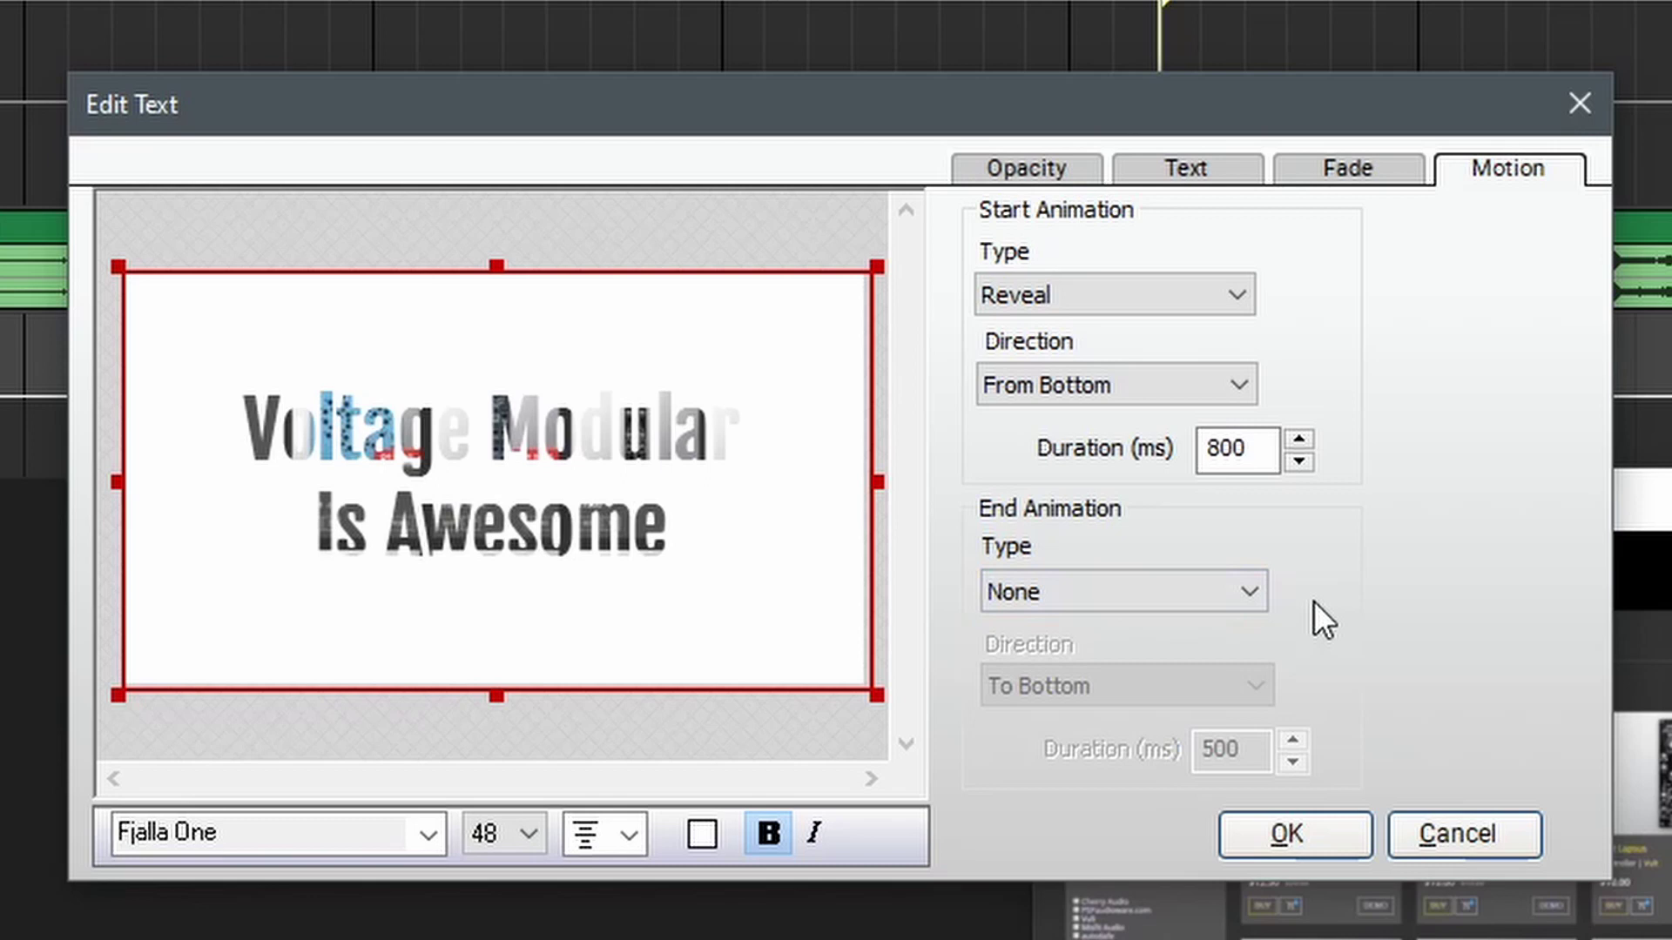
- Set the end animation to Move, To Top, lasting 850 ms, and apply the settings
click(1133, 604)
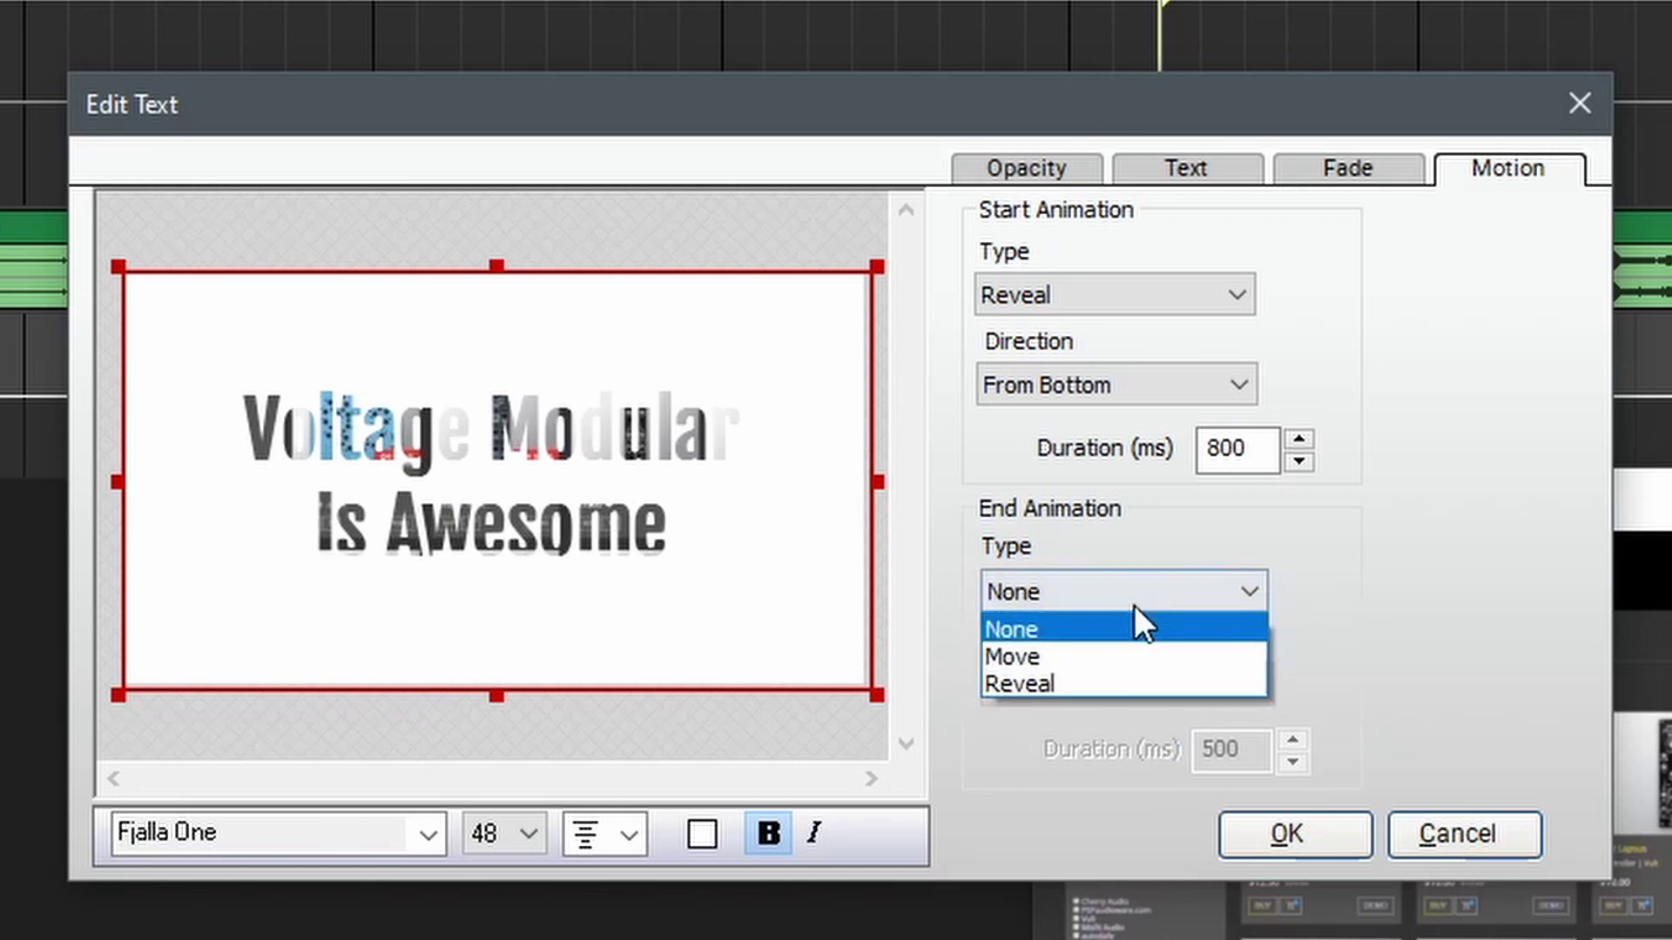
click(1119, 657)
click(1120, 684)
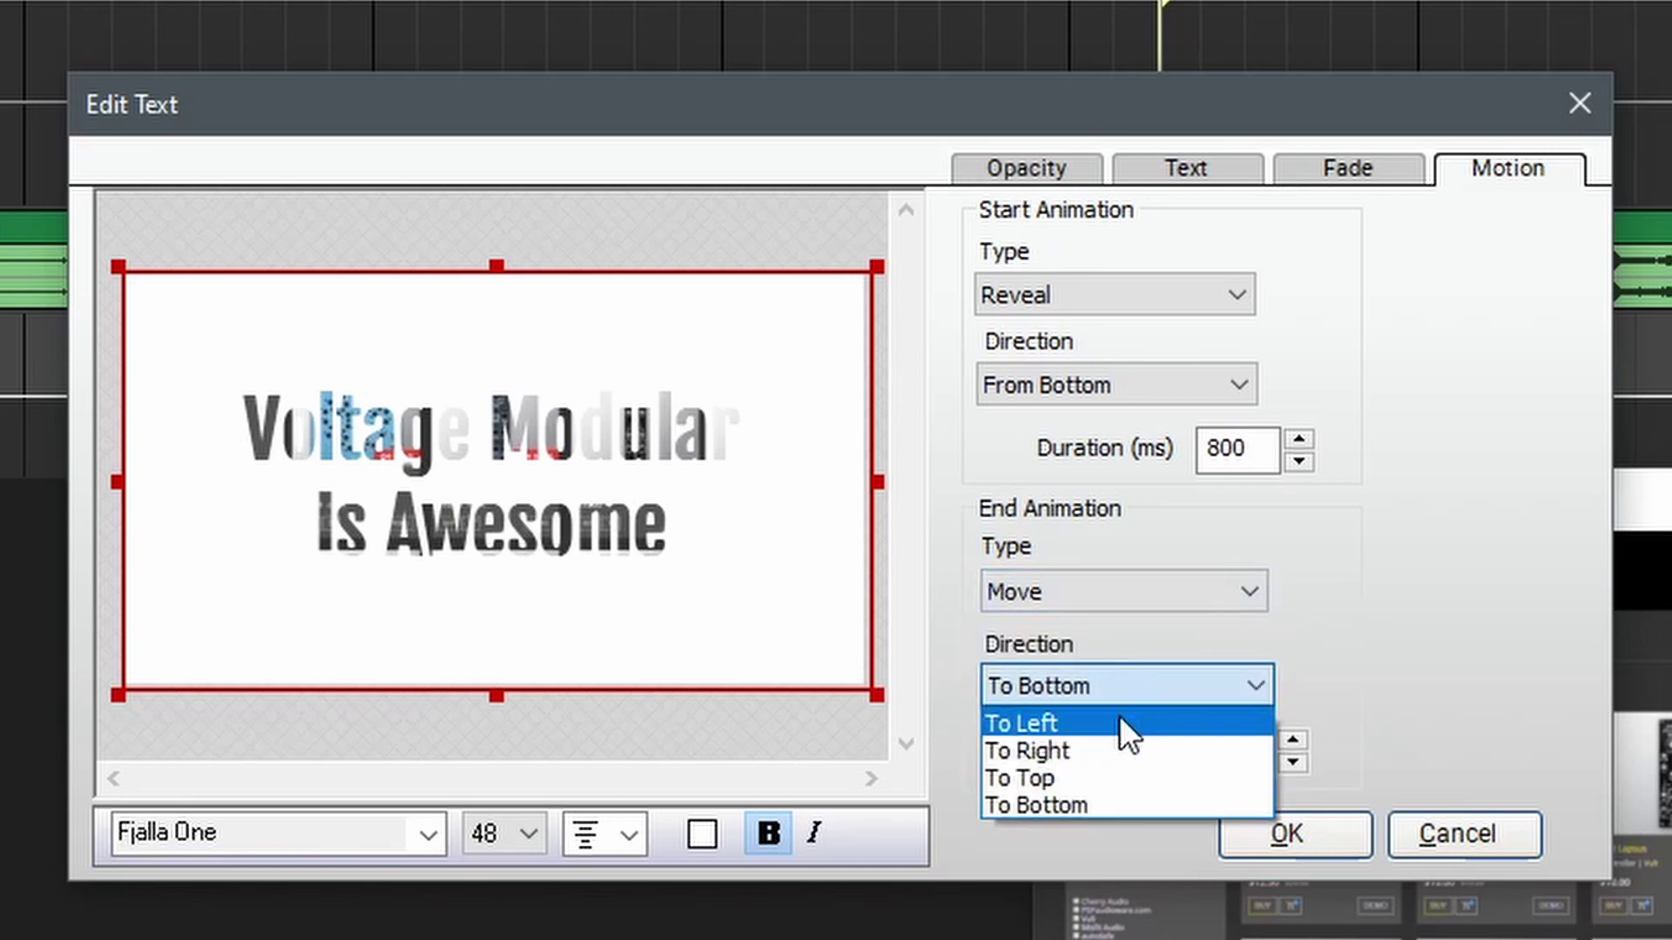
click(1102, 779)
double_click(1229, 751)
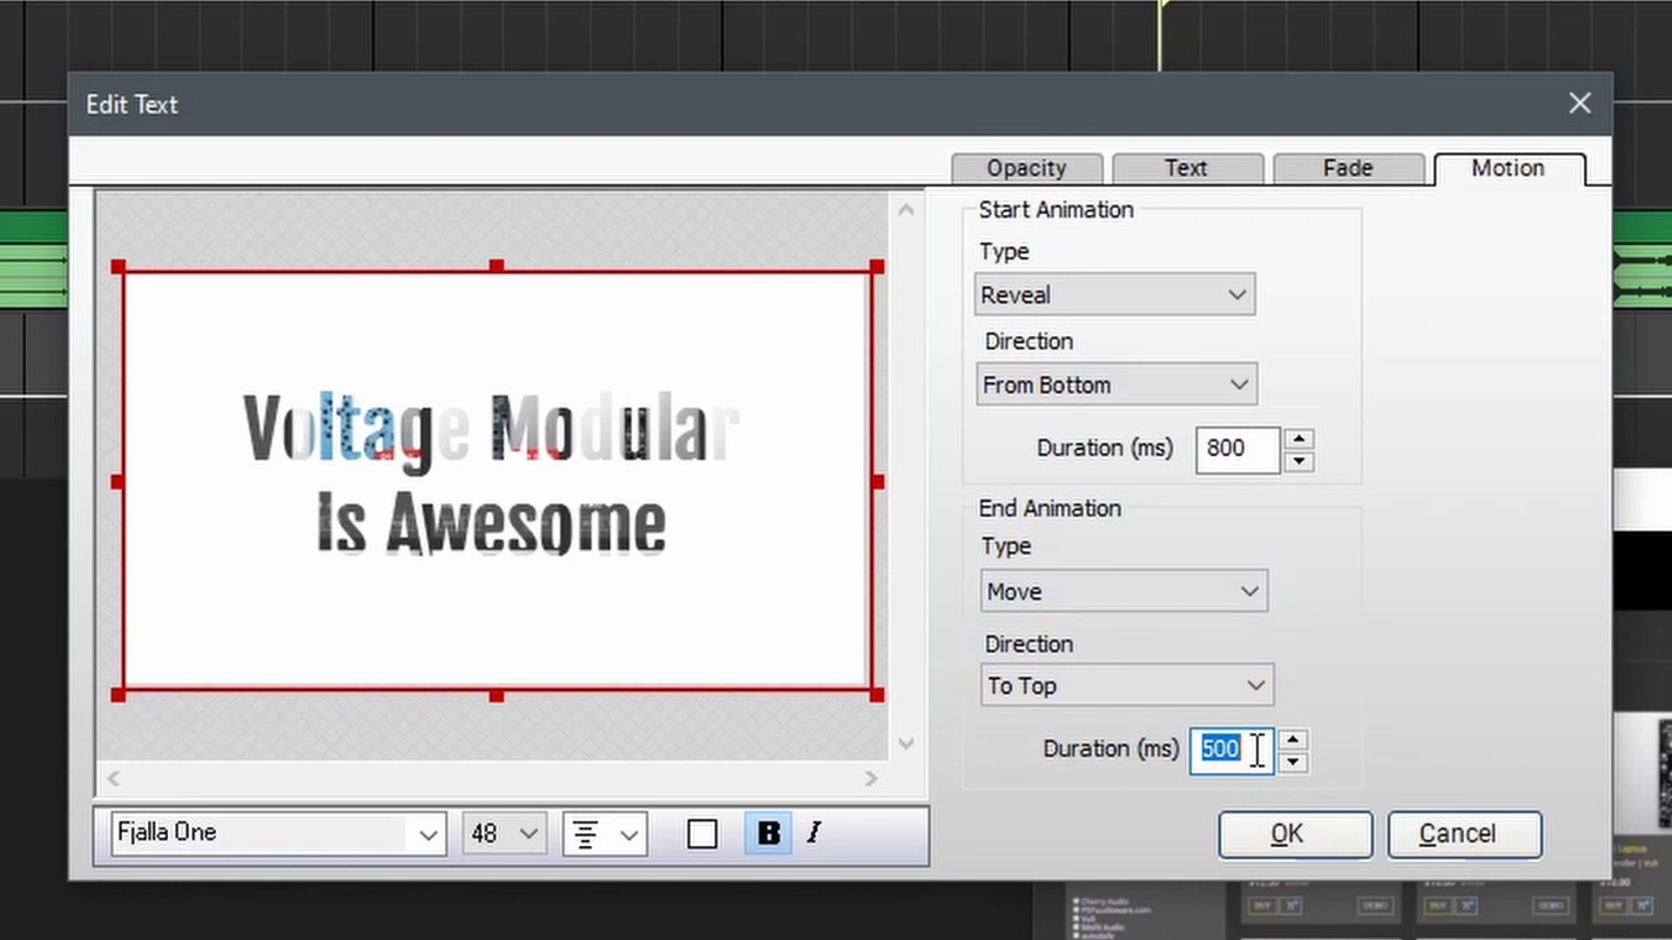
text(850)
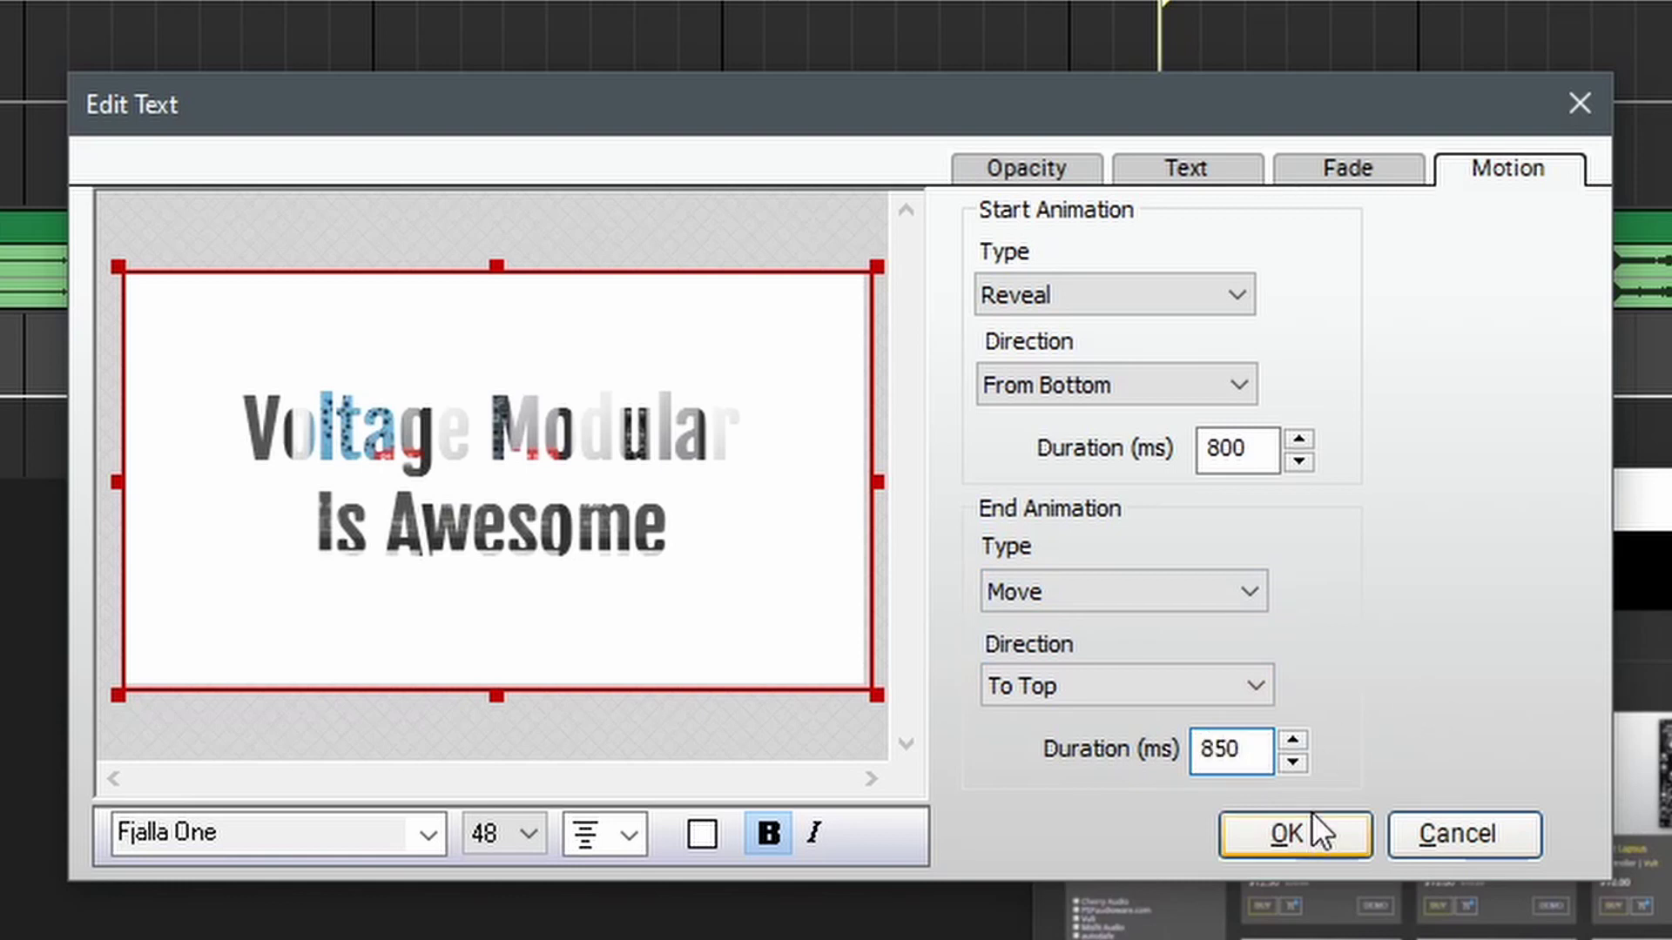
click(1316, 838)
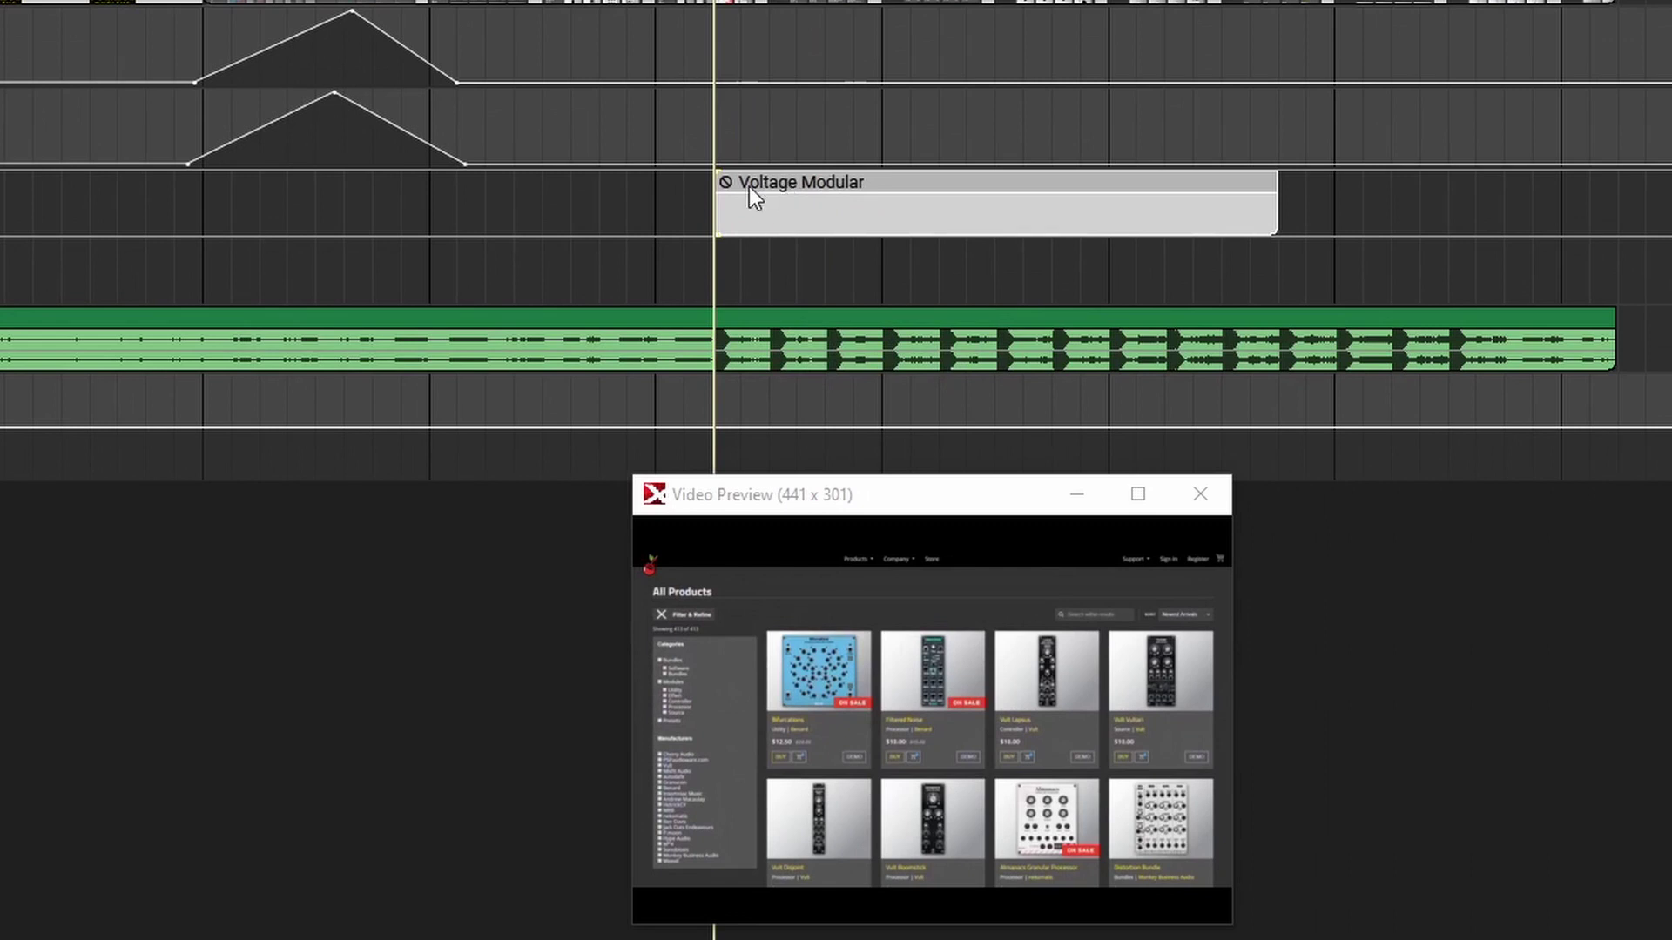
- Trim the Voltage Modular clip to end earlier and play from just before it to preview
mouse_move(716, 209)
mouse_down()
mouse_move(645, 209)
mouse_move(977, 210)
mouse_move(625, 212)
mouse_move(714, 224)
mouse_up()
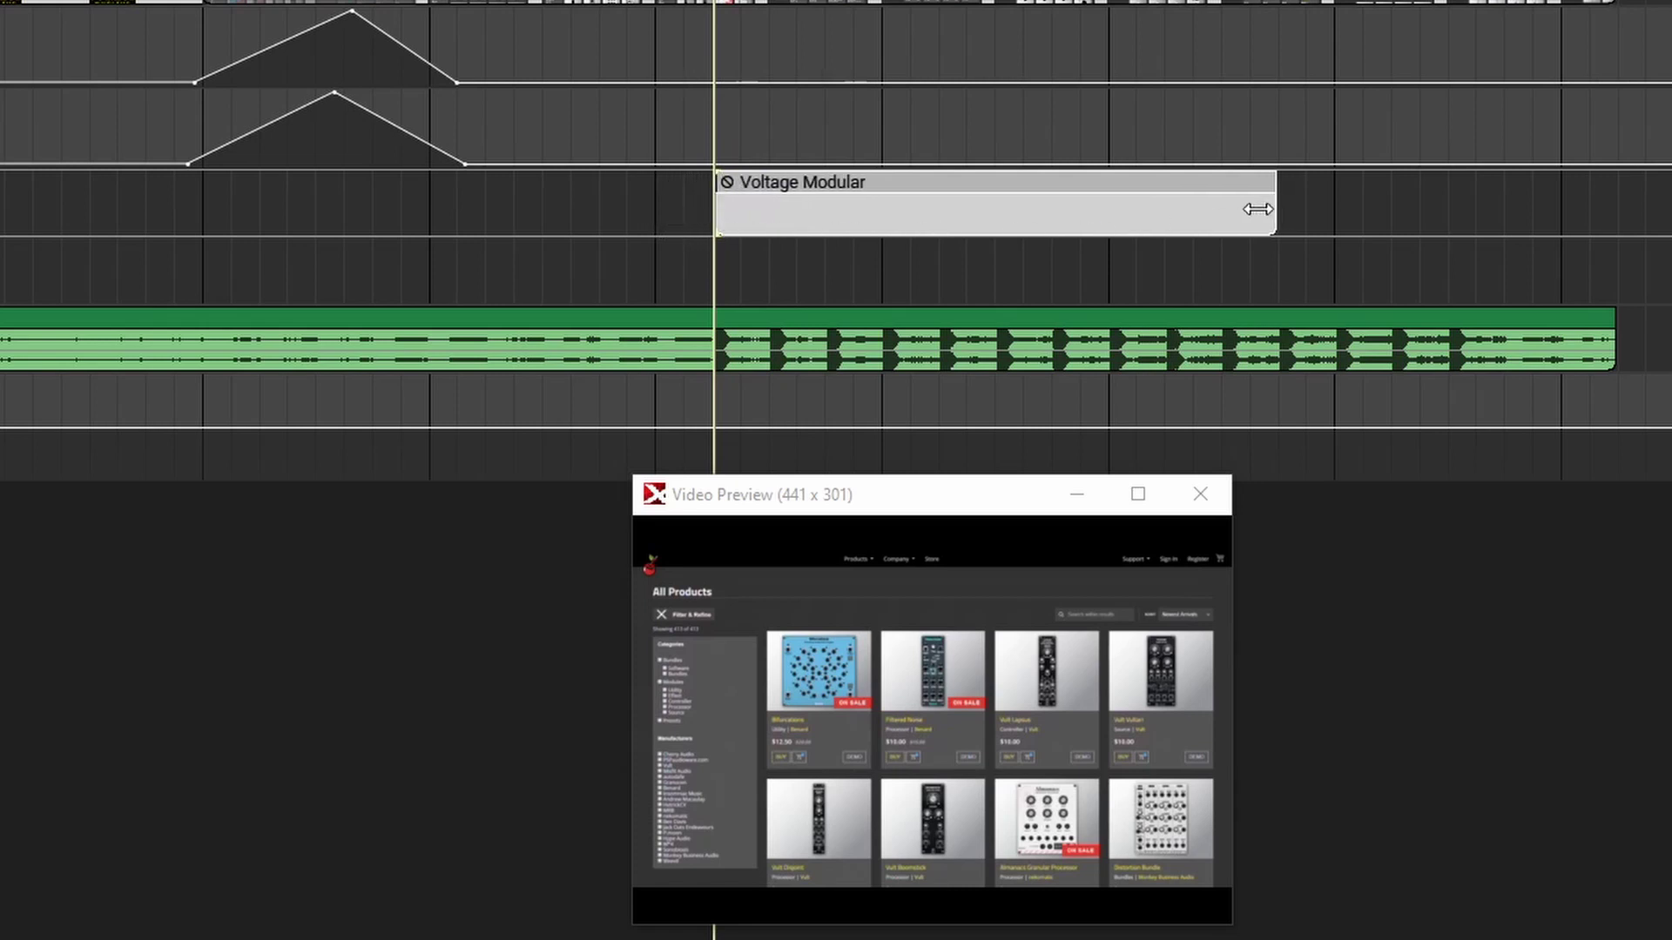
drag(1257, 209, 1104, 235)
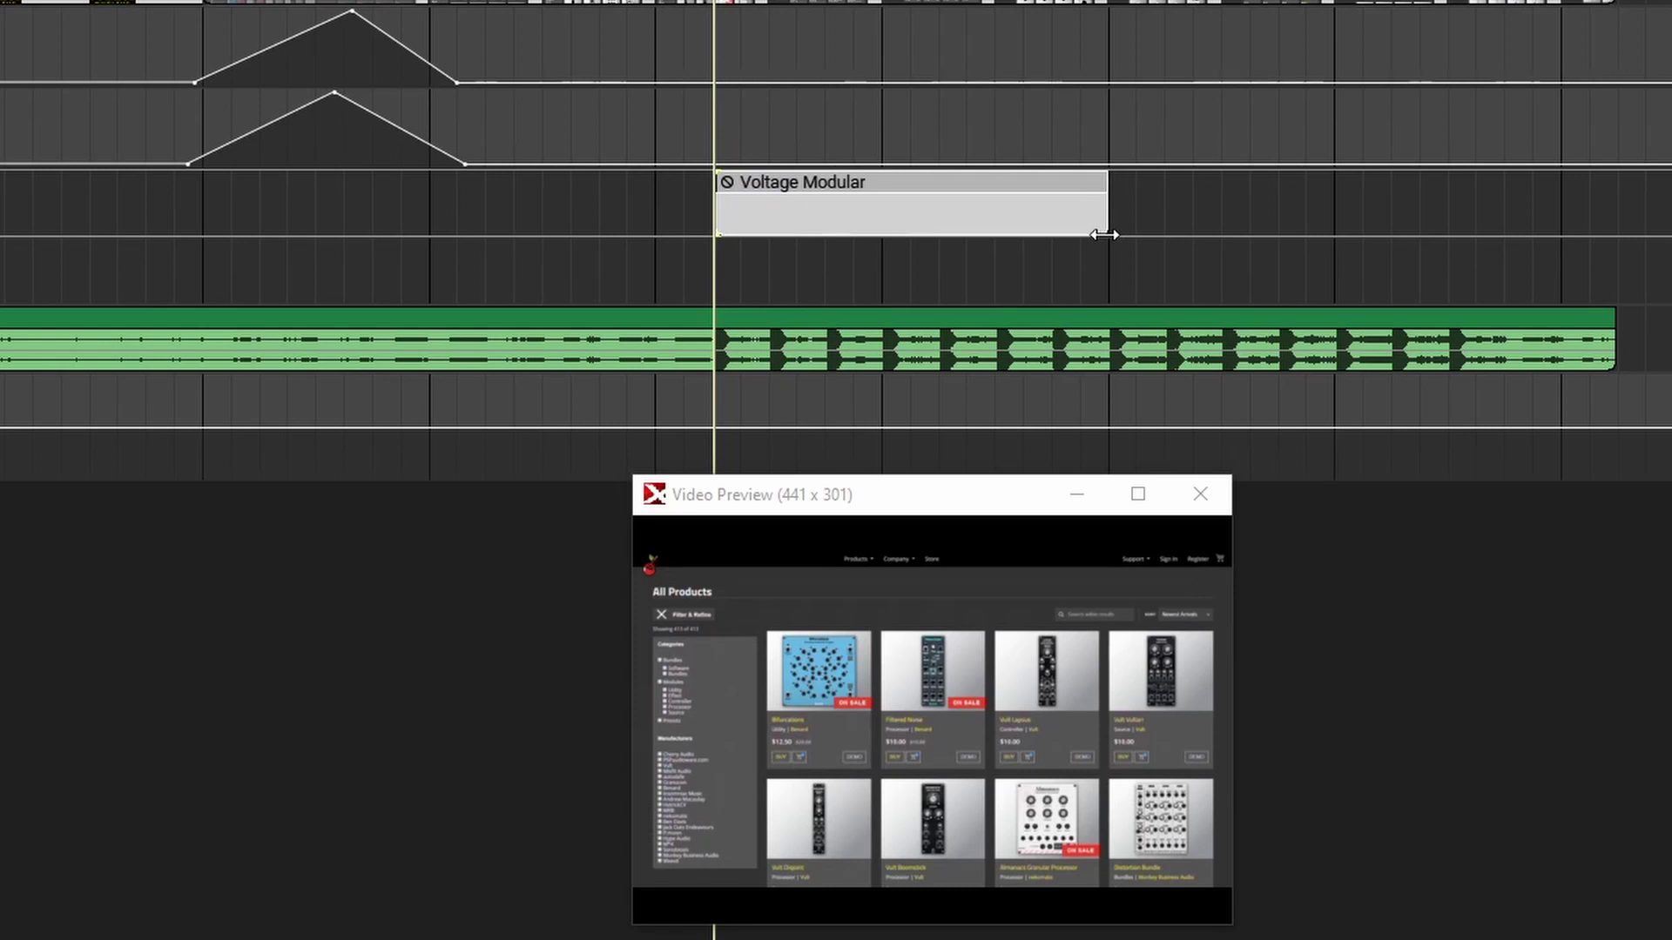
click(557, 200)
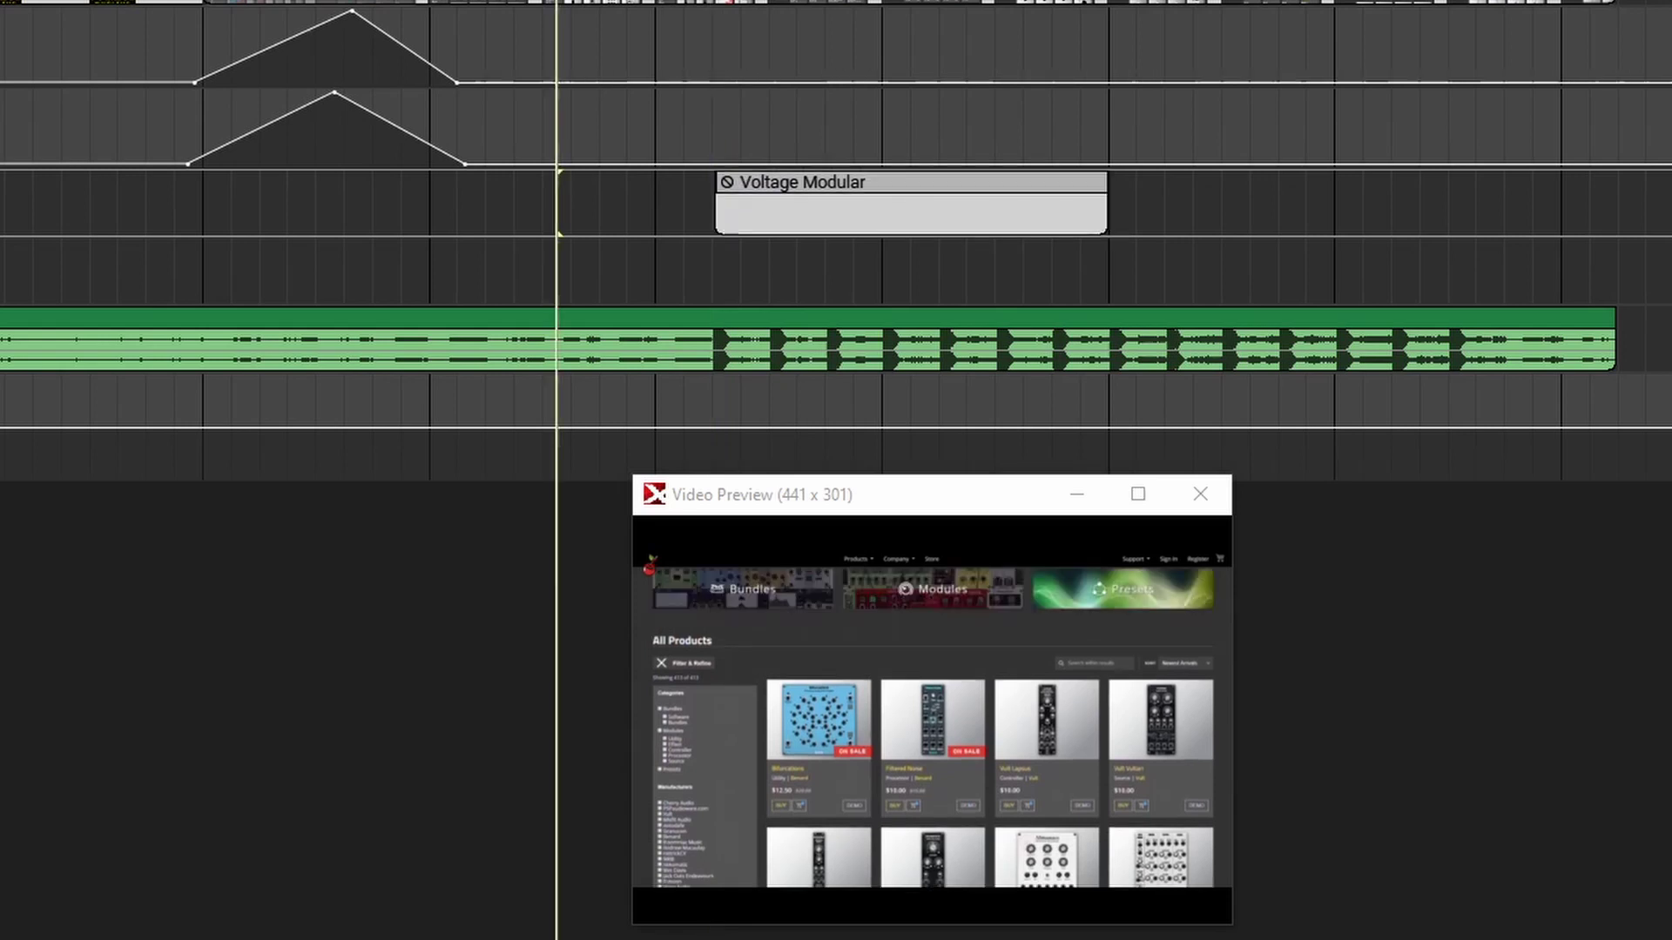
key(space)
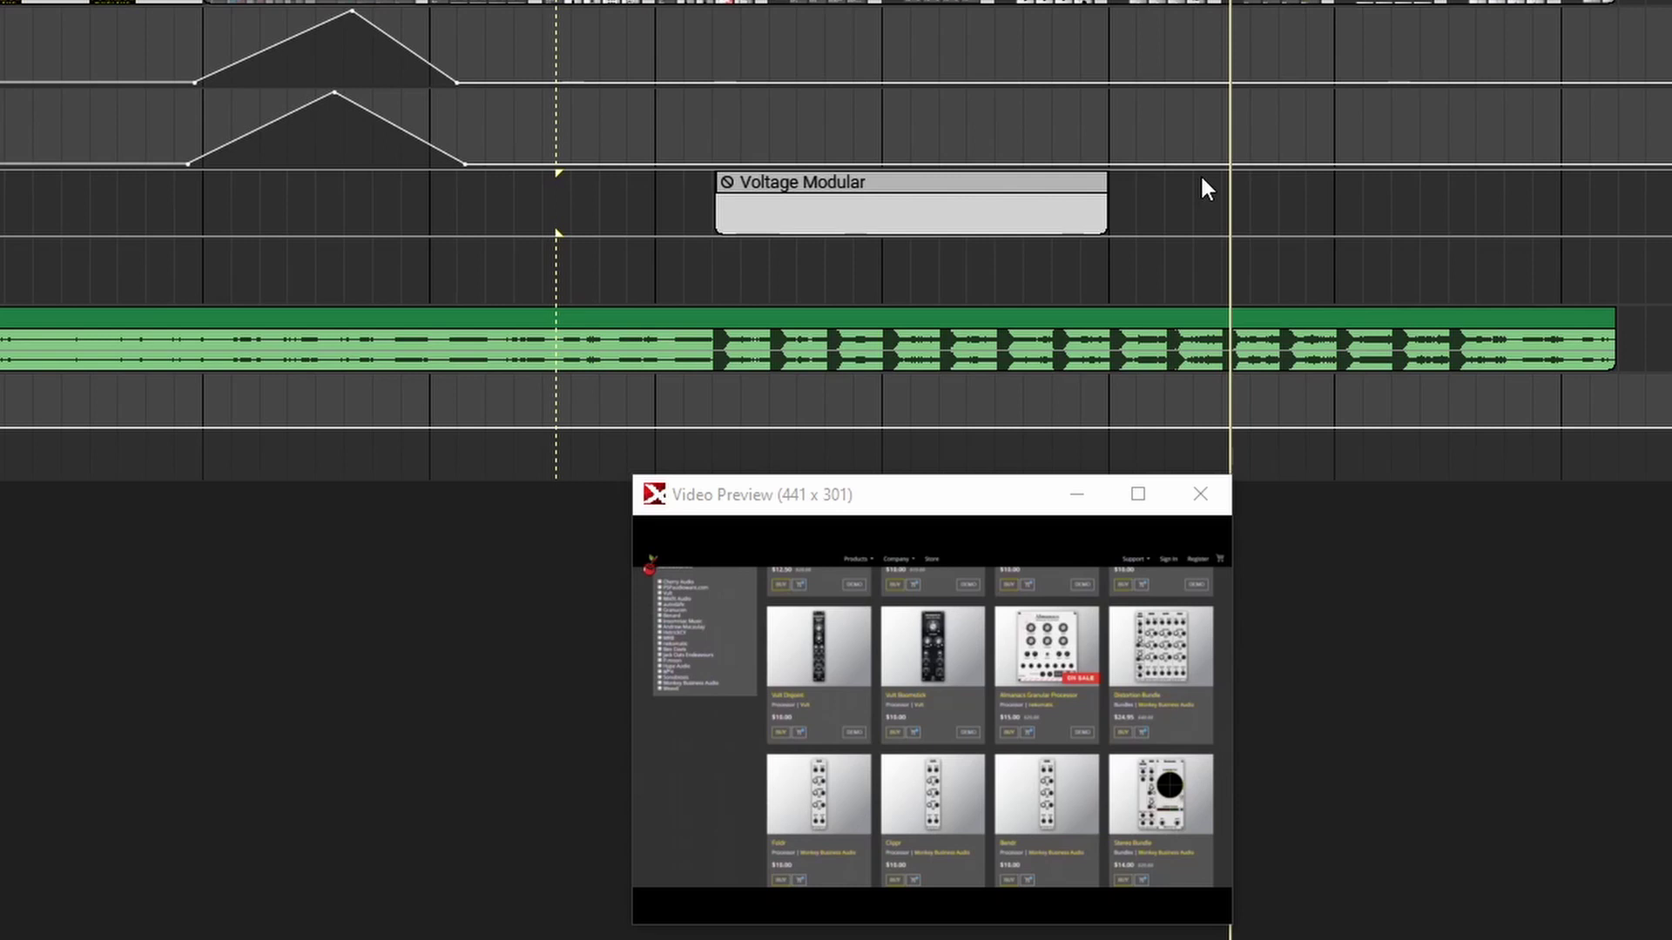
click(1150, 202)
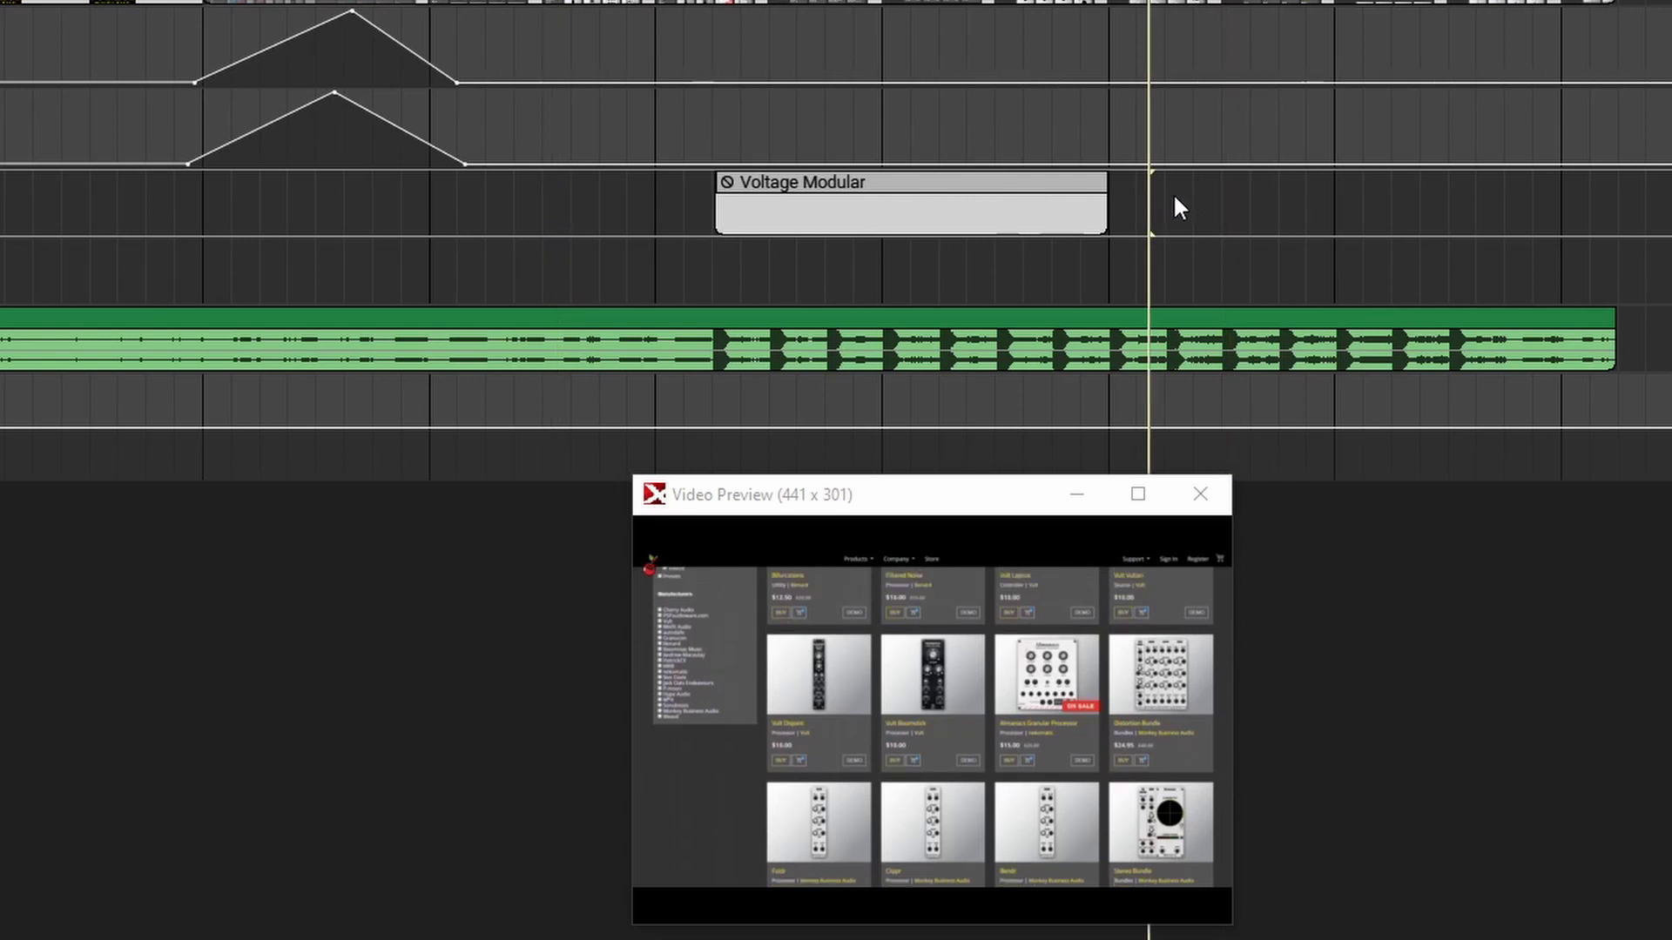
- Add a scrolling text clip at the playhead and set its font to Fjalla One
right_click(1167, 199)
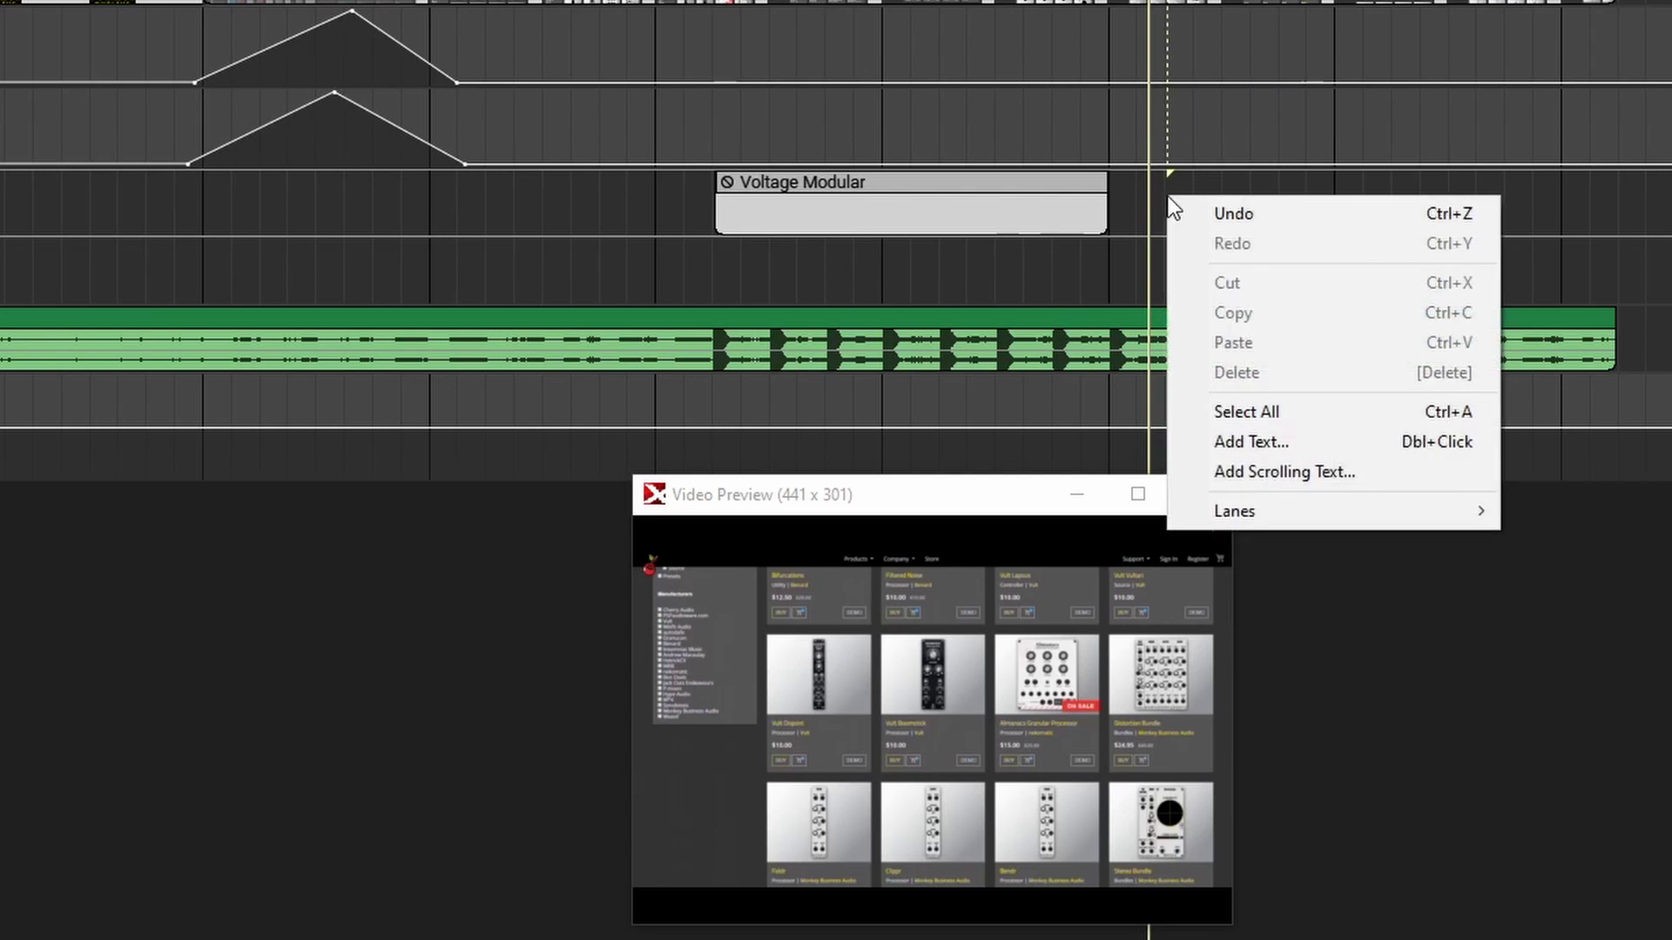
click(1325, 470)
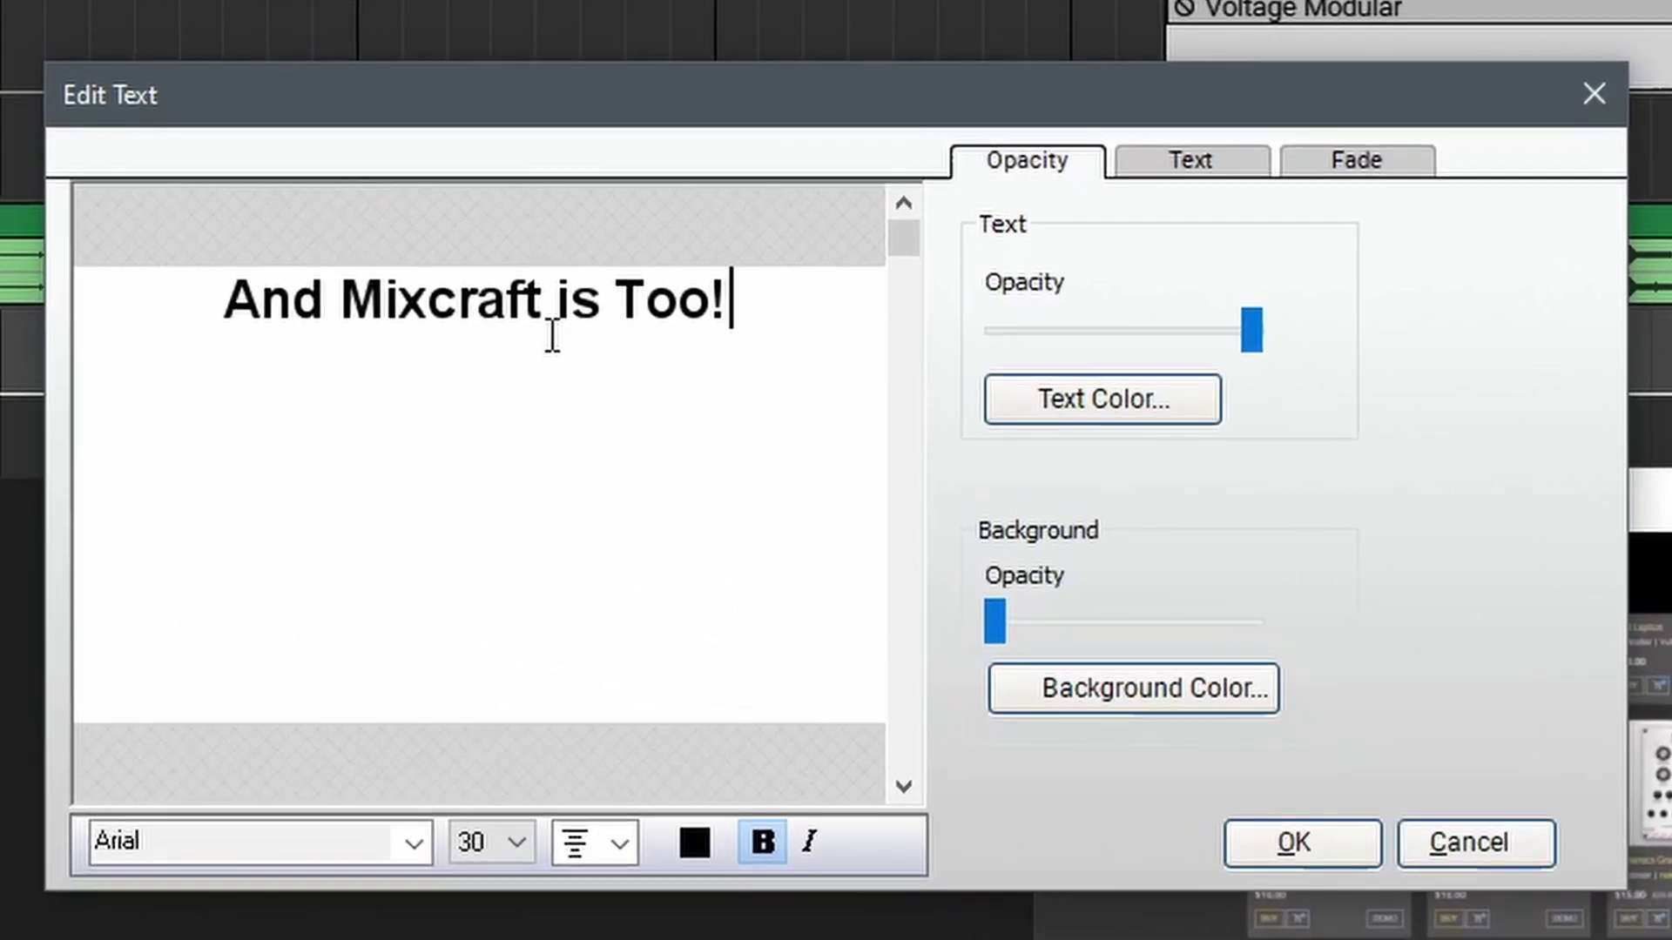
click(366, 850)
scroll(363, 697, down, 10)
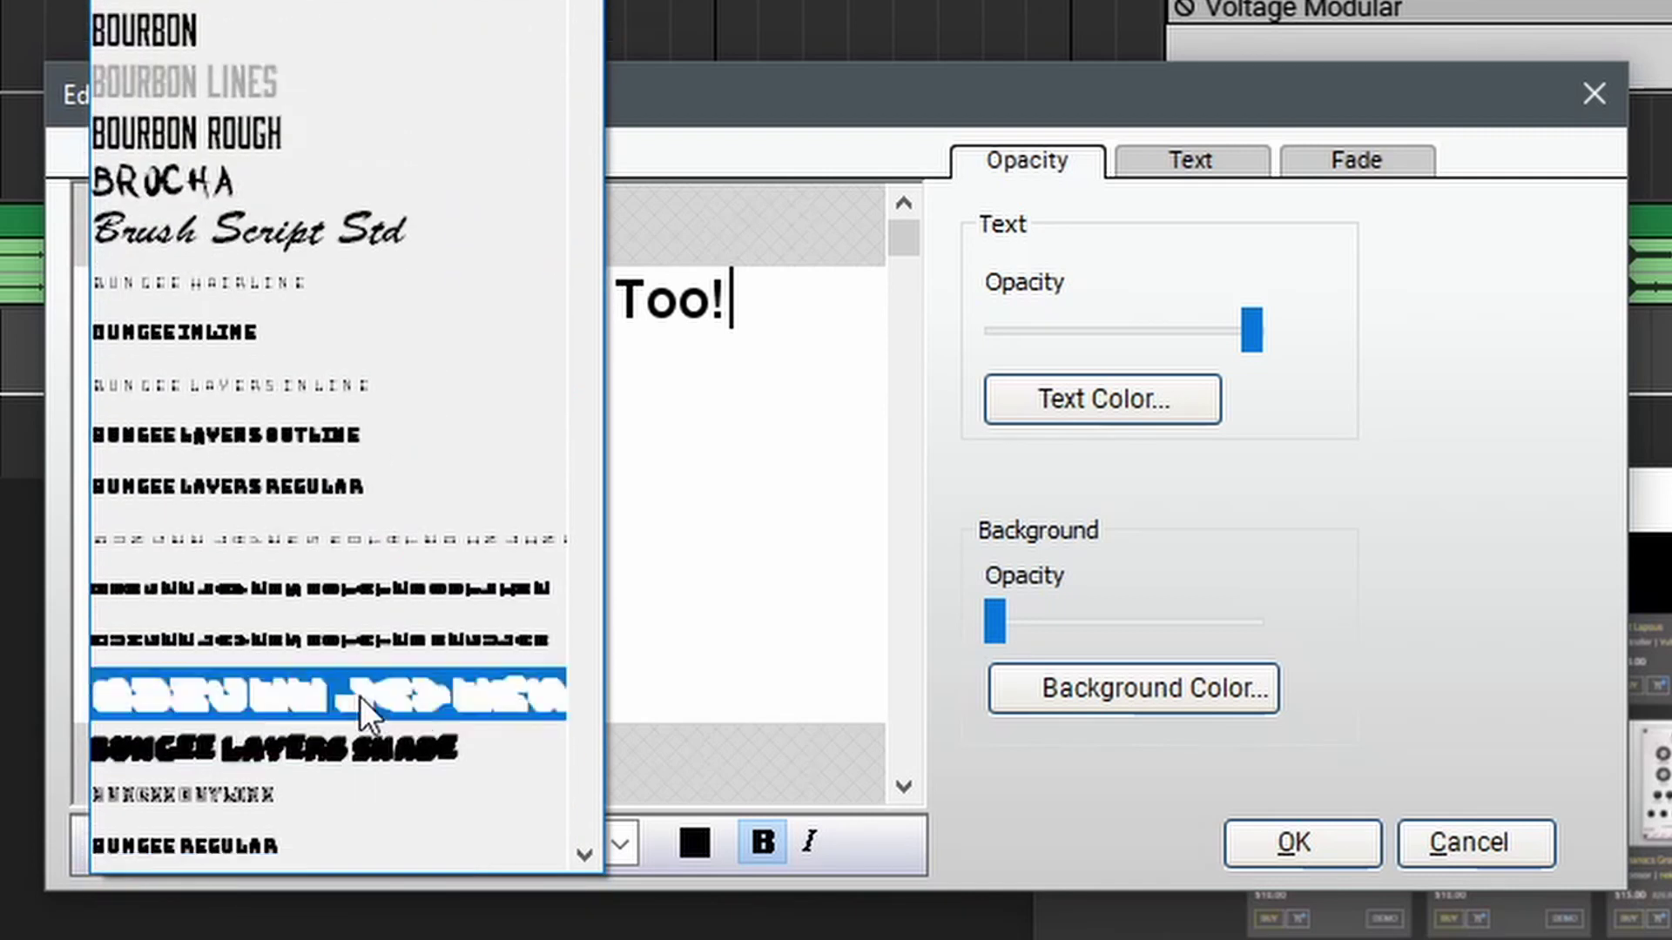
scroll(359, 697, down, 4)
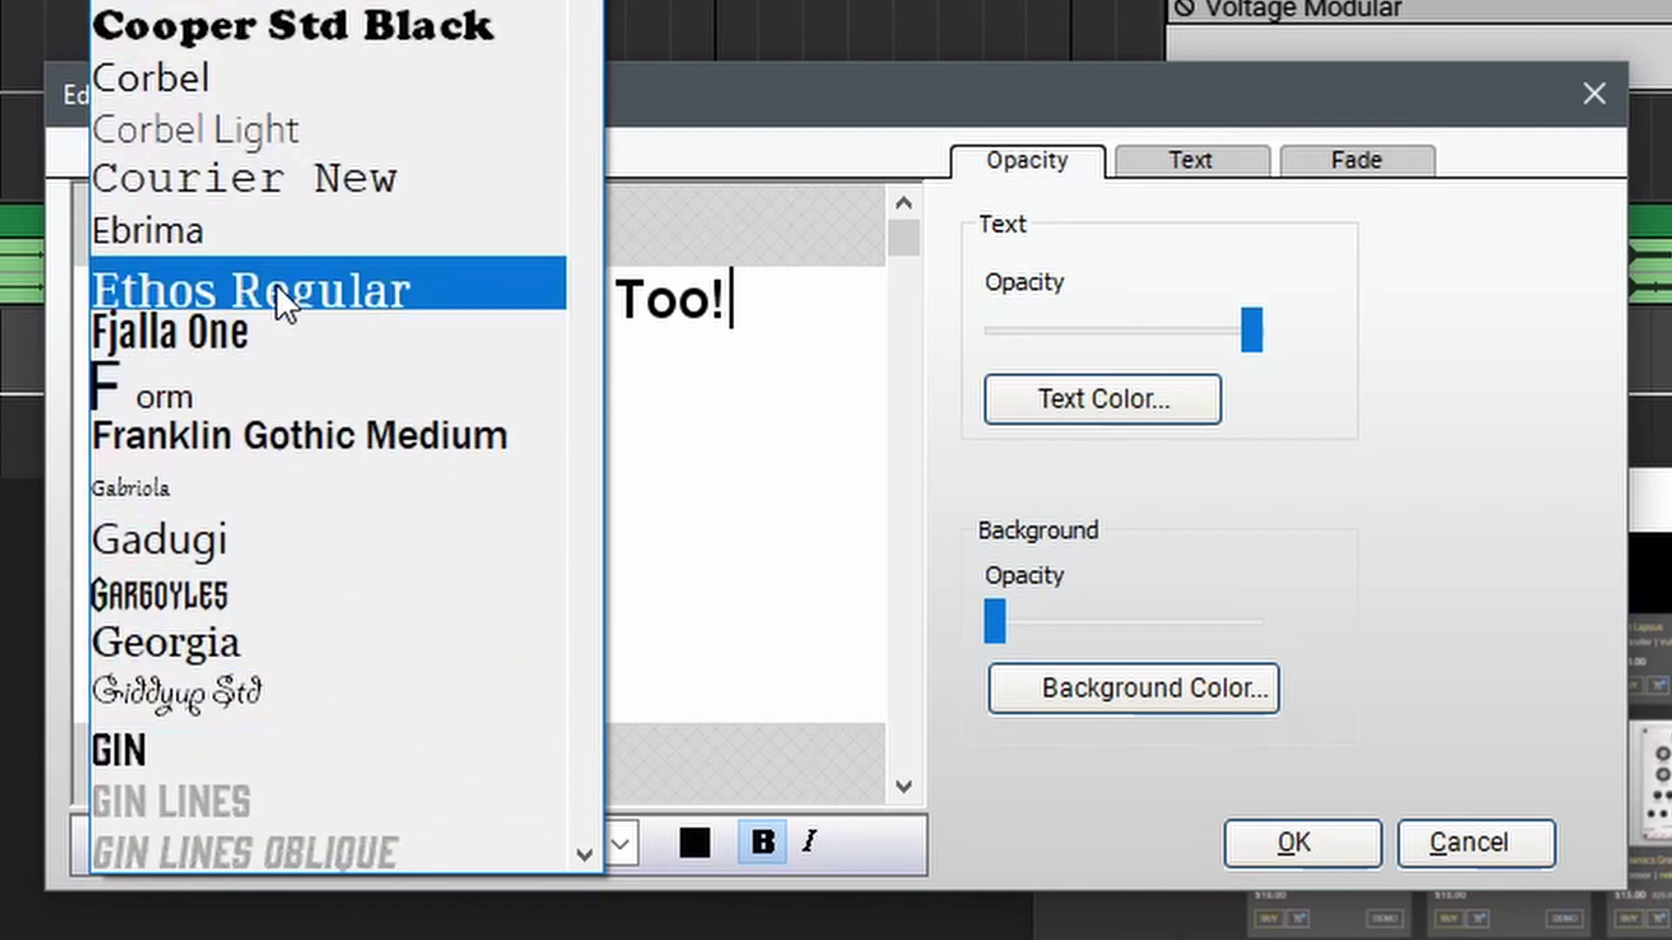
click(262, 328)
- Make the 'And Mixcraft is Too!' text 48-point and white
click(511, 840)
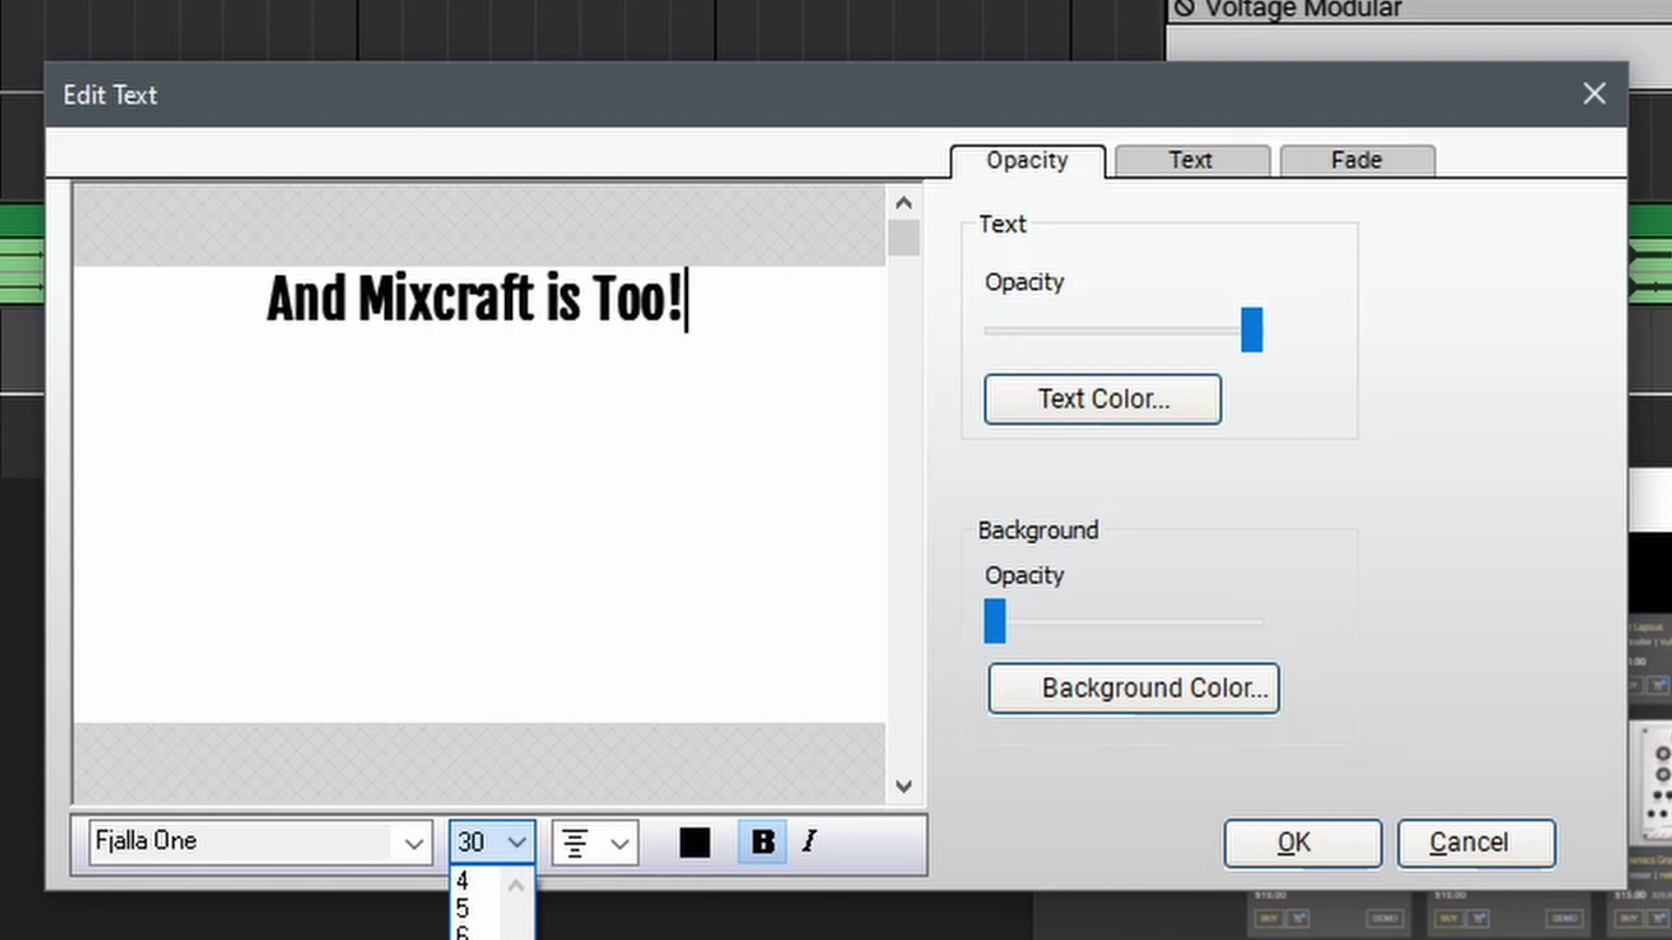
text(48)
key(Return)
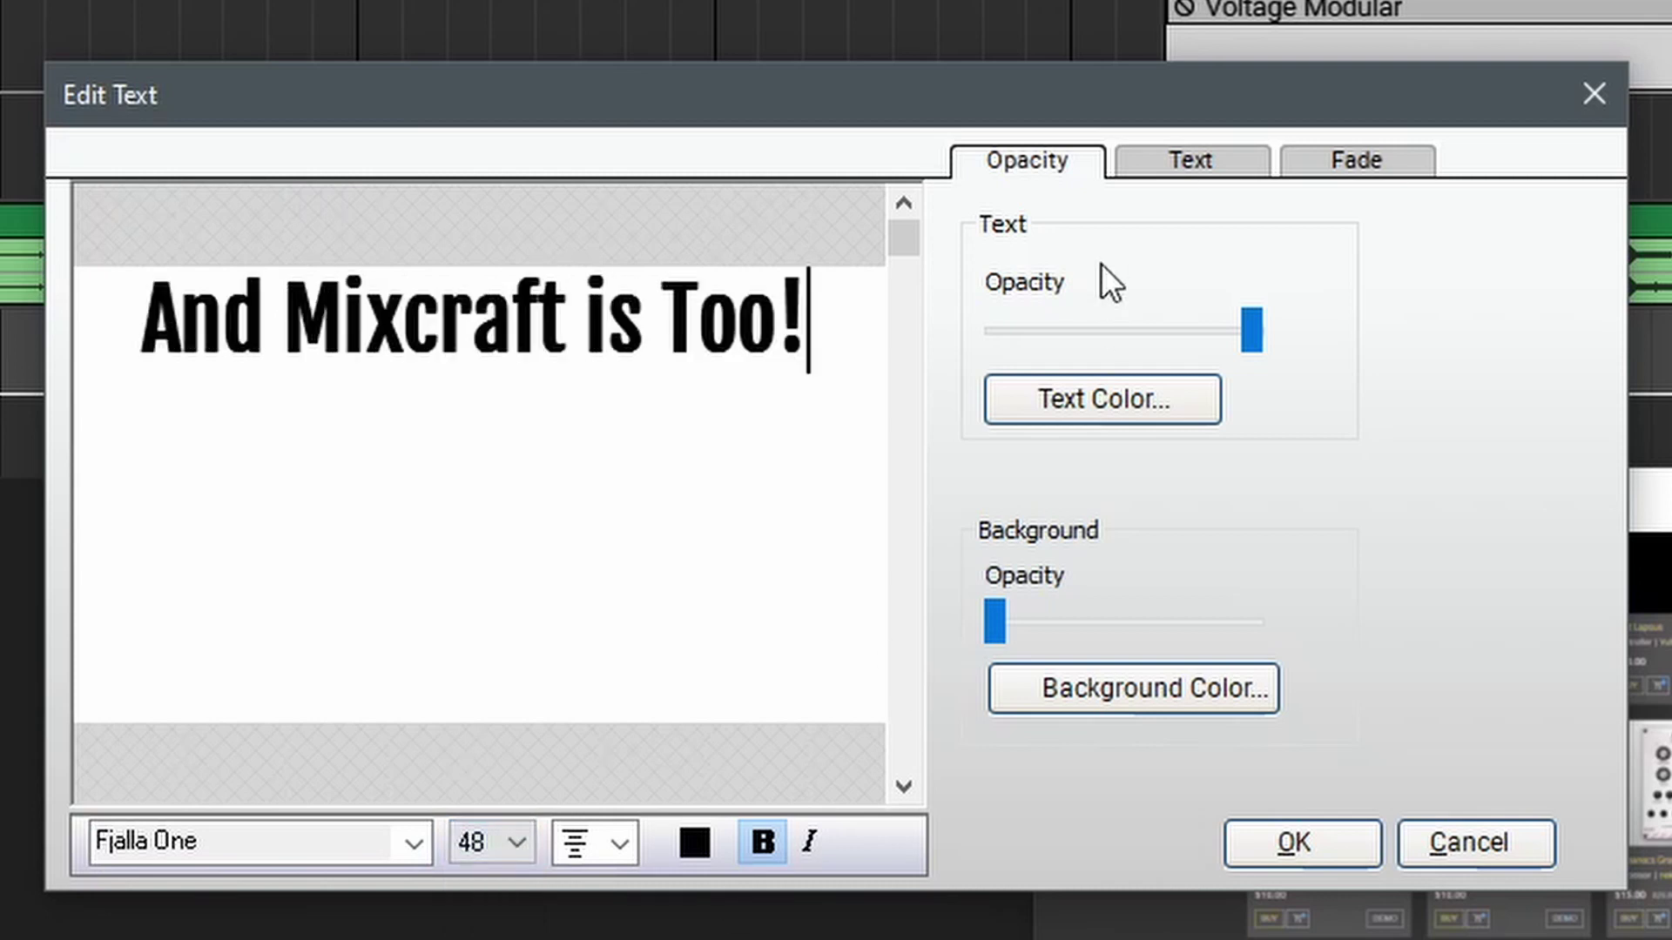
click(1191, 166)
click(1314, 167)
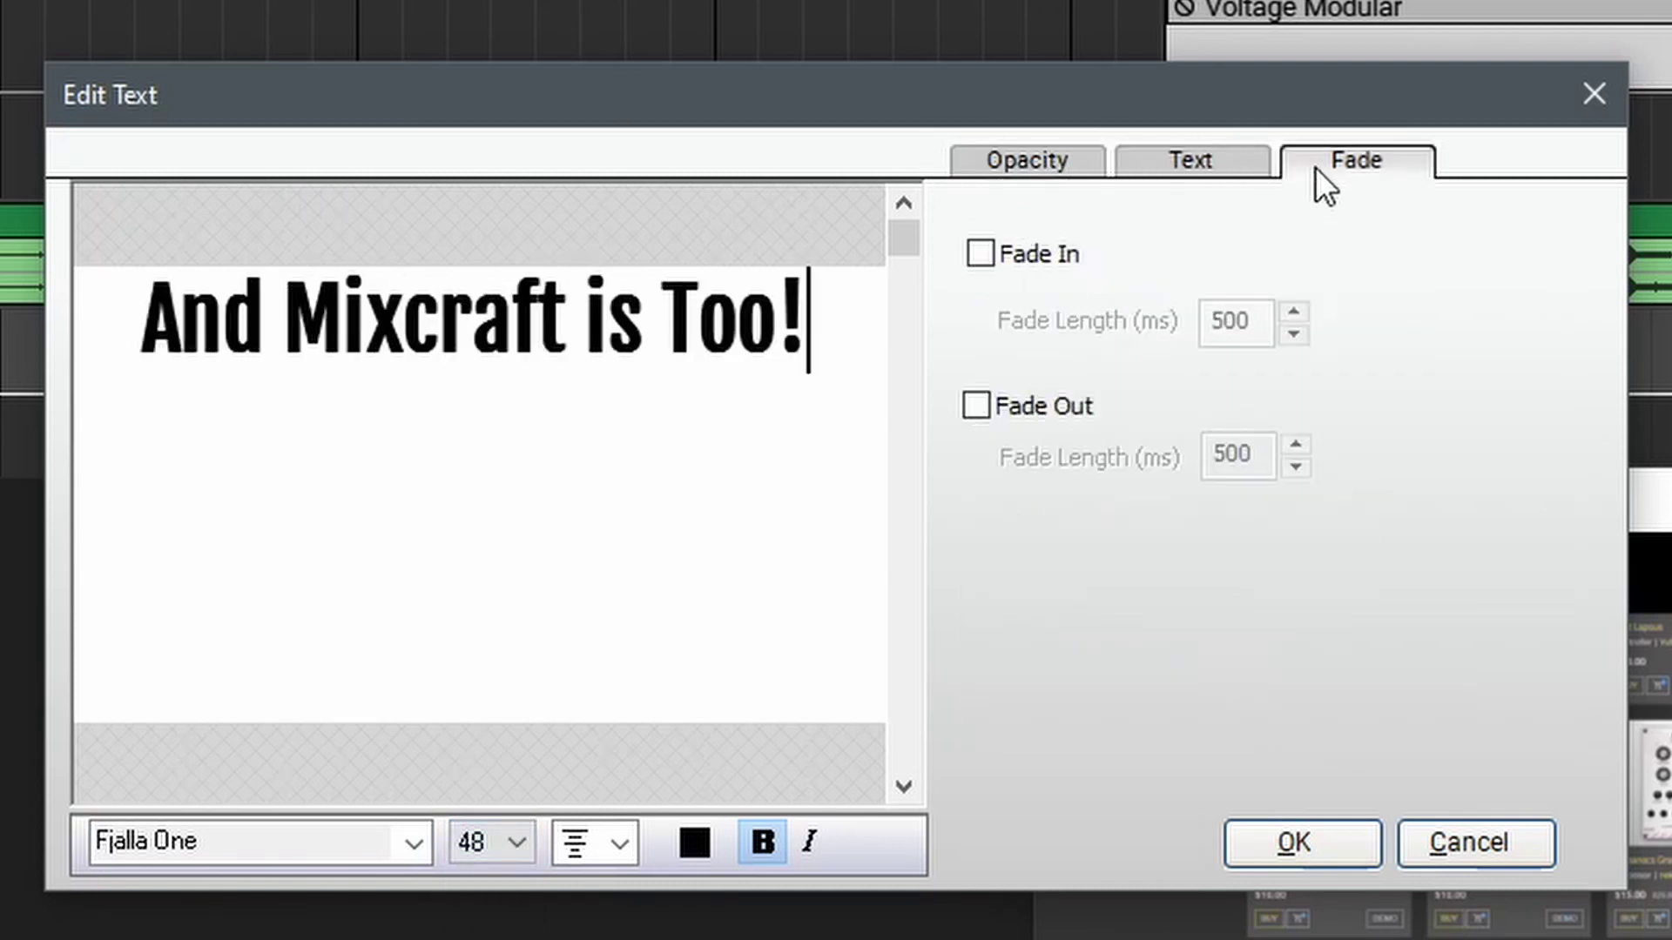
click(694, 842)
click(772, 497)
click(427, 789)
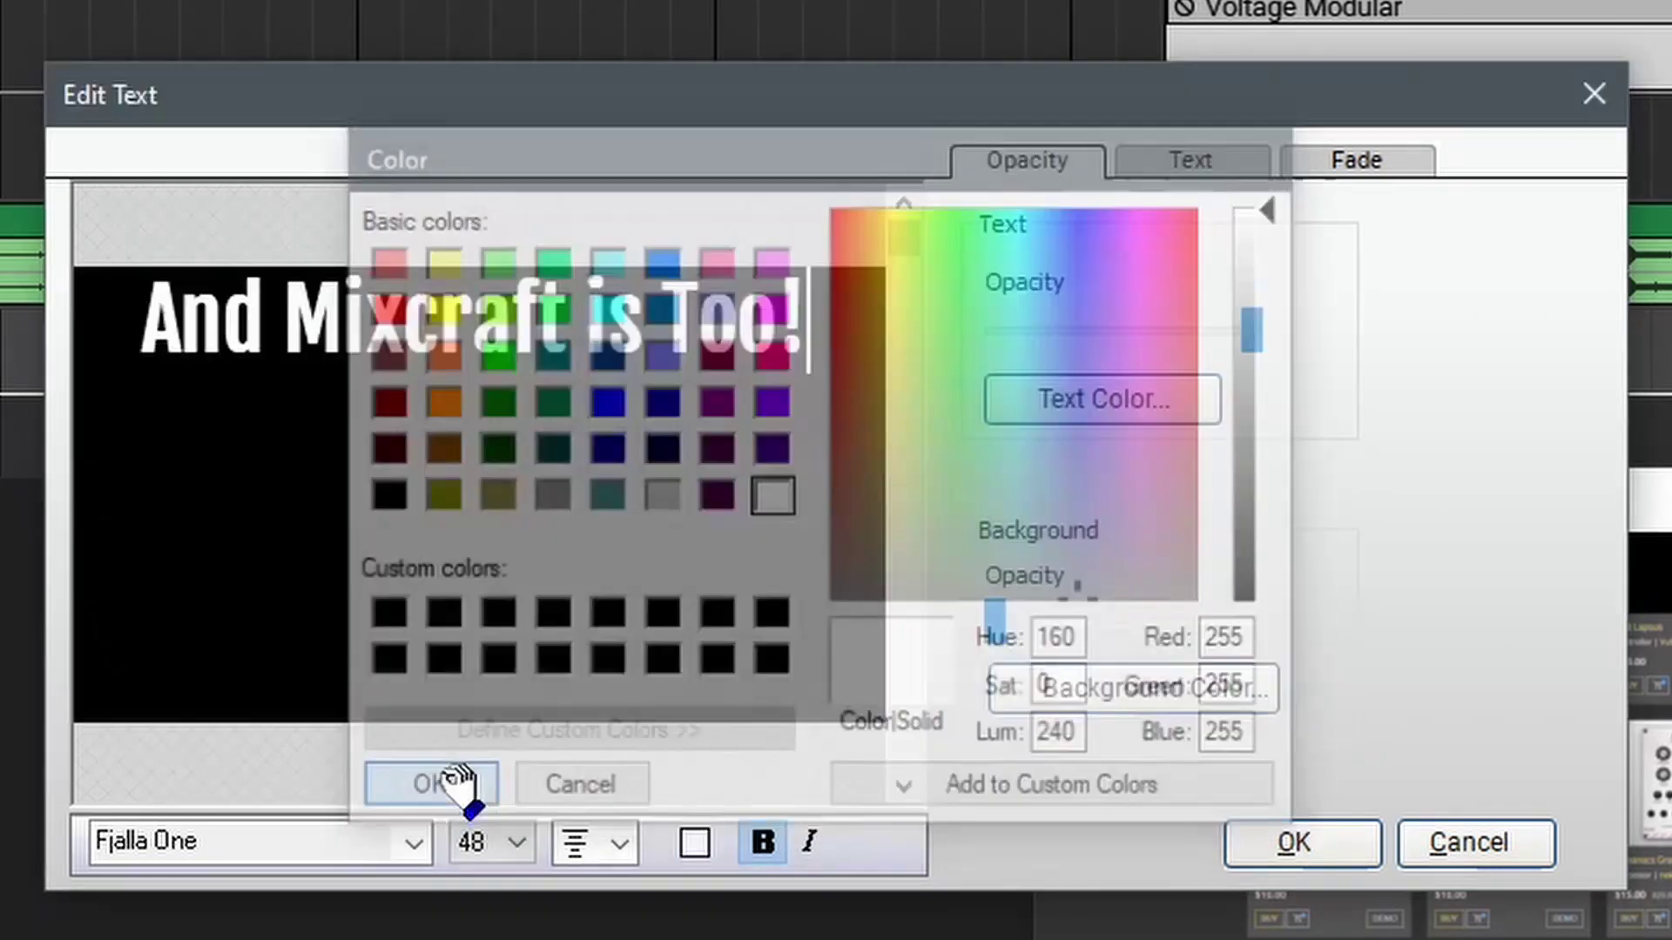
- Give the title a Large drop shadow and apply the settings
click(1192, 173)
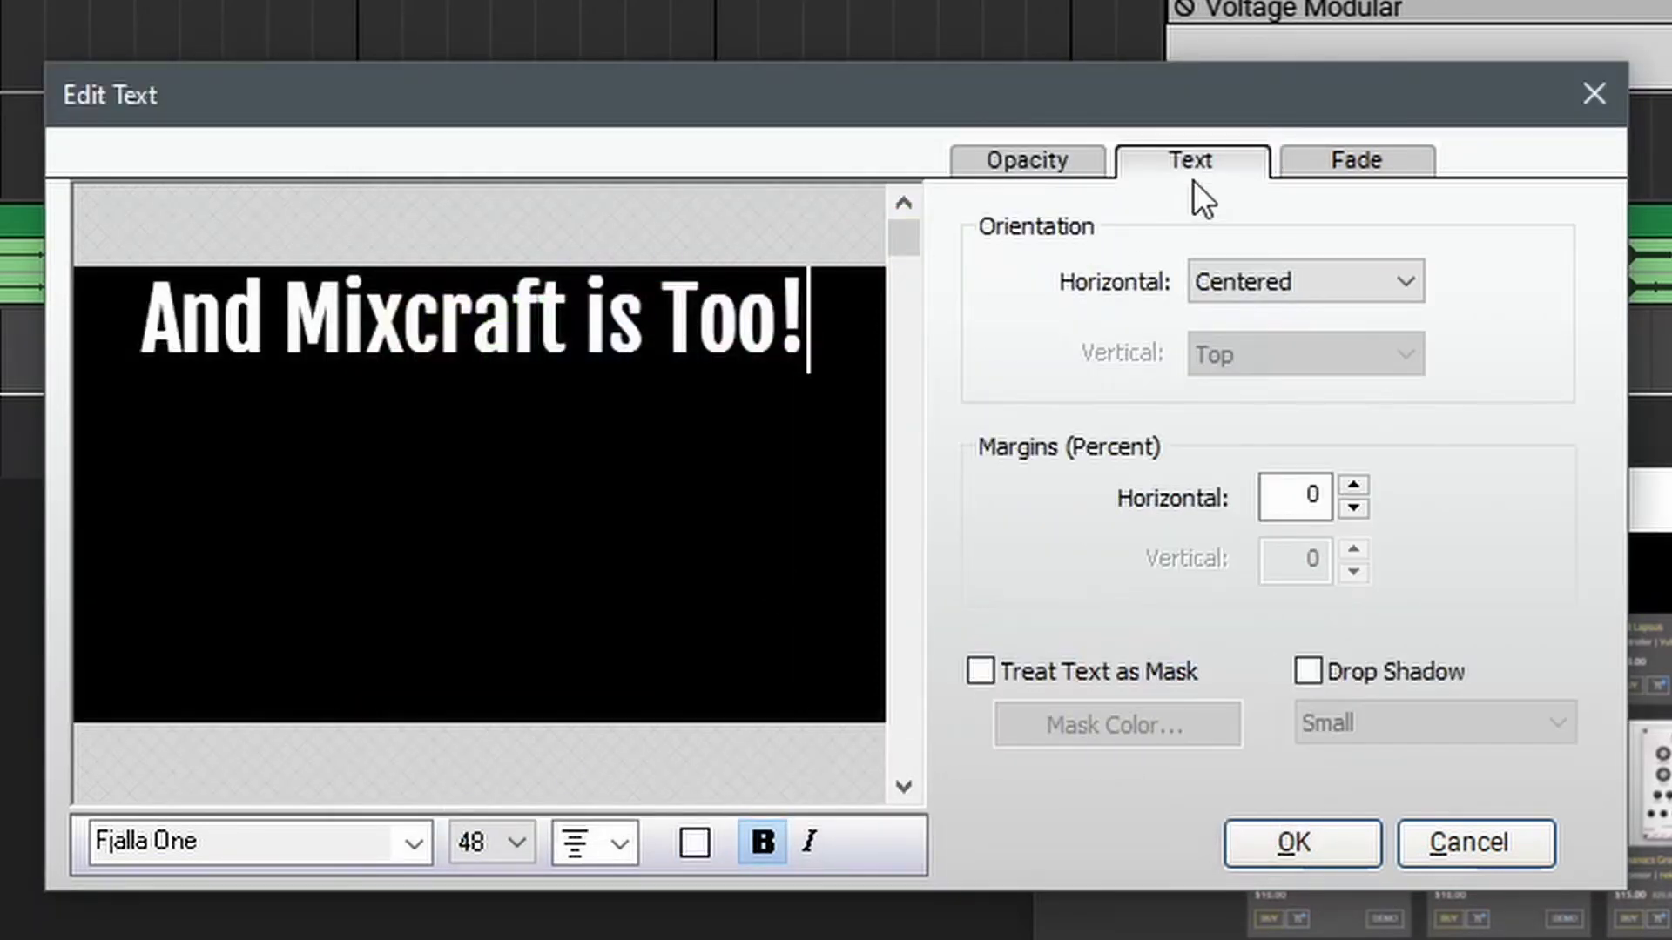
click(1308, 672)
click(1330, 721)
click(1346, 807)
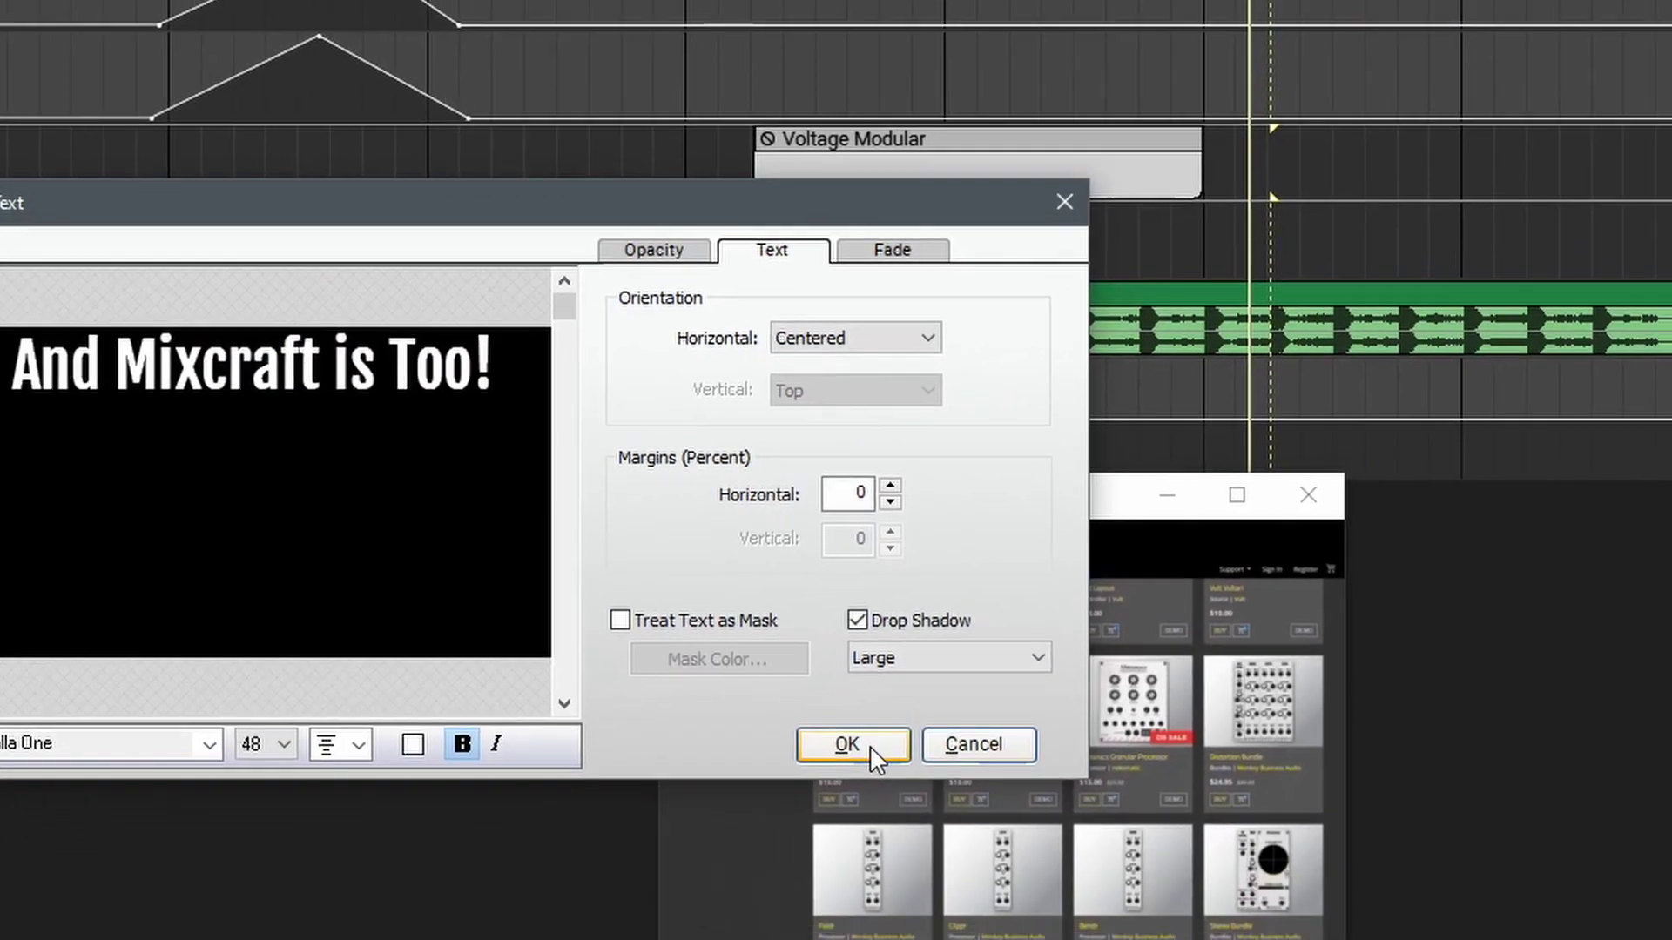
click(1293, 841)
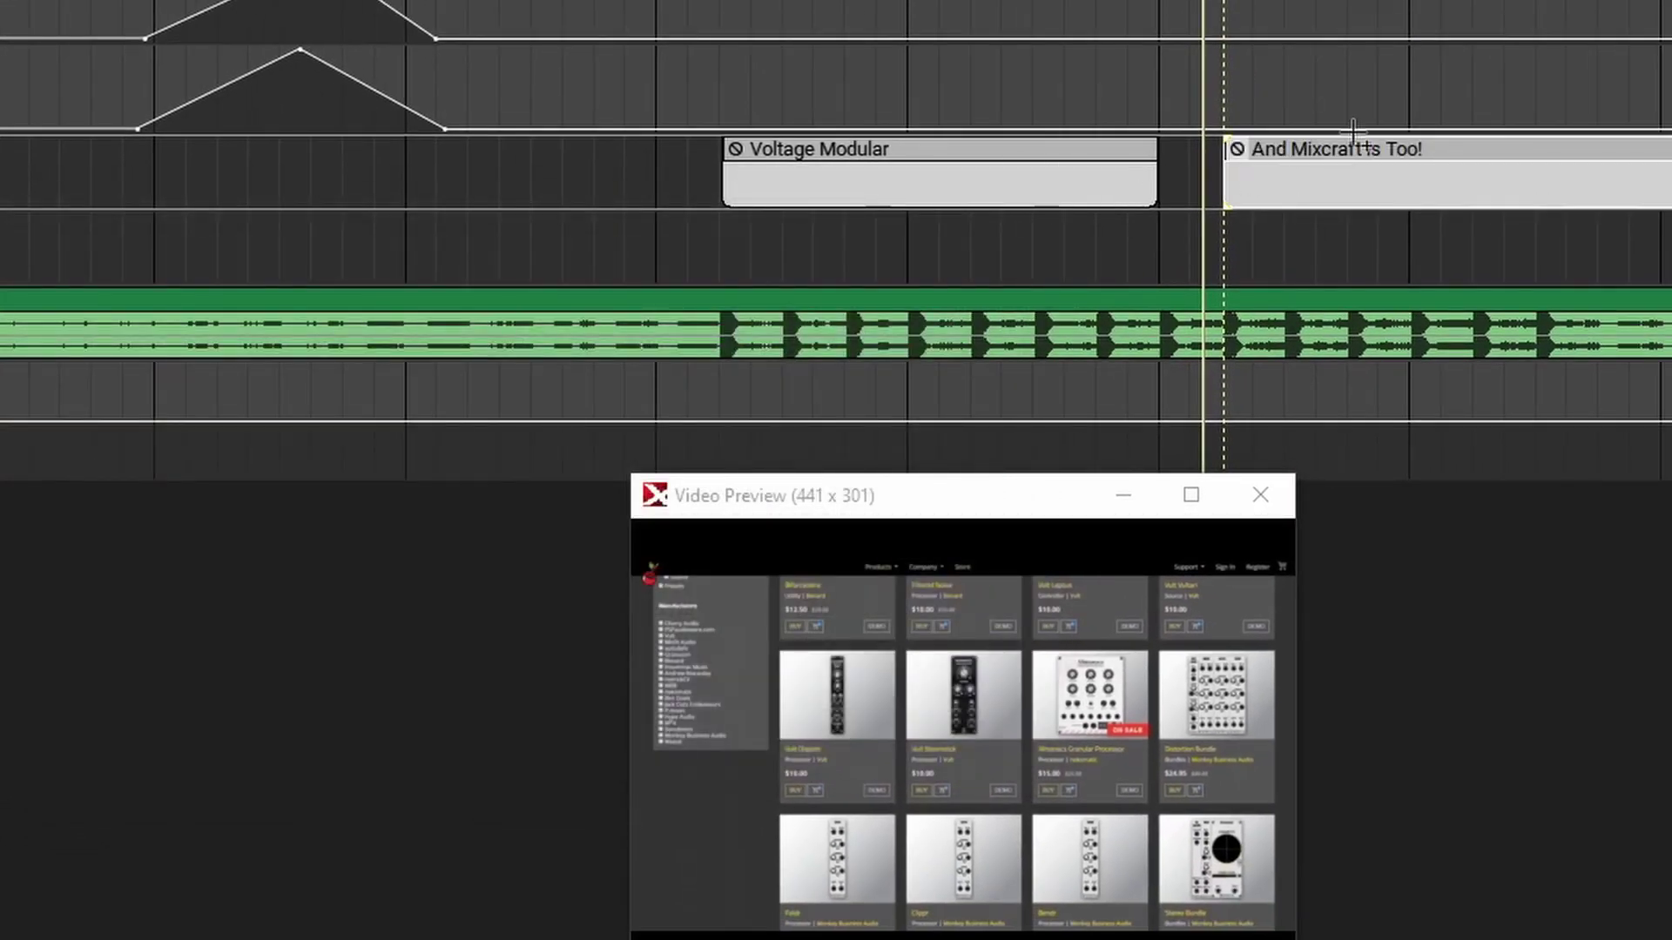
- Butt the 'And Mixcraft is Too!' clip against the Voltage Modular clip, extend it to the end, and preview
drag(1381, 157, 1345, 157)
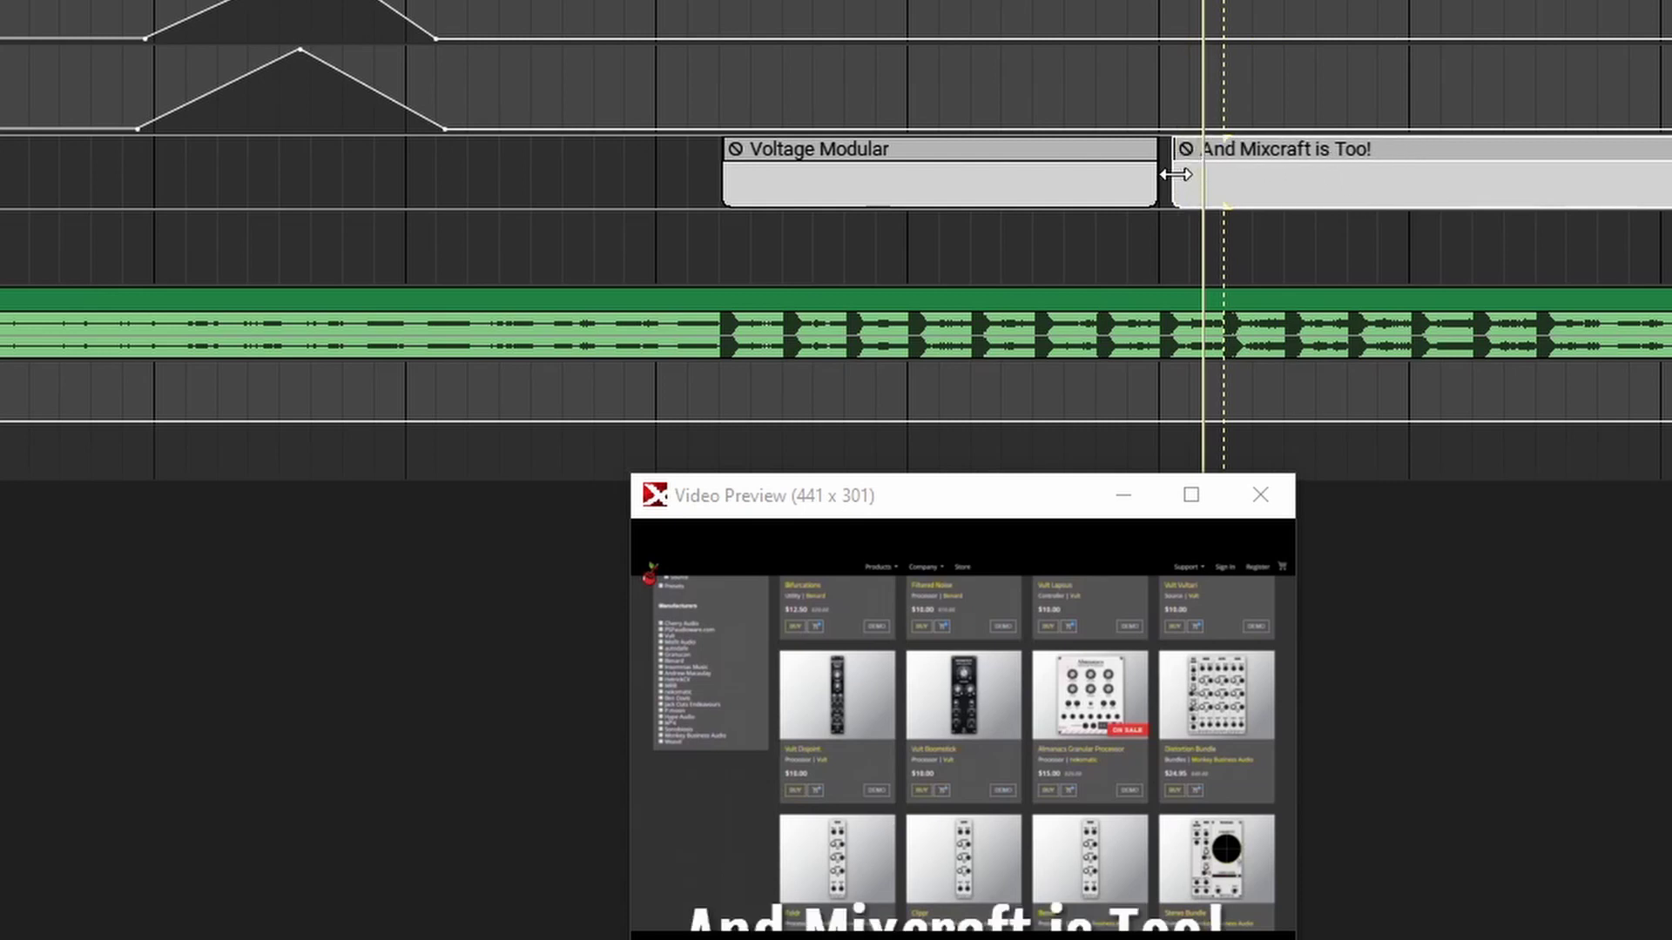
mouse_move(1181, 178)
mouse_down()
mouse_move(1291, 188)
mouse_move(1175, 190)
mouse_up()
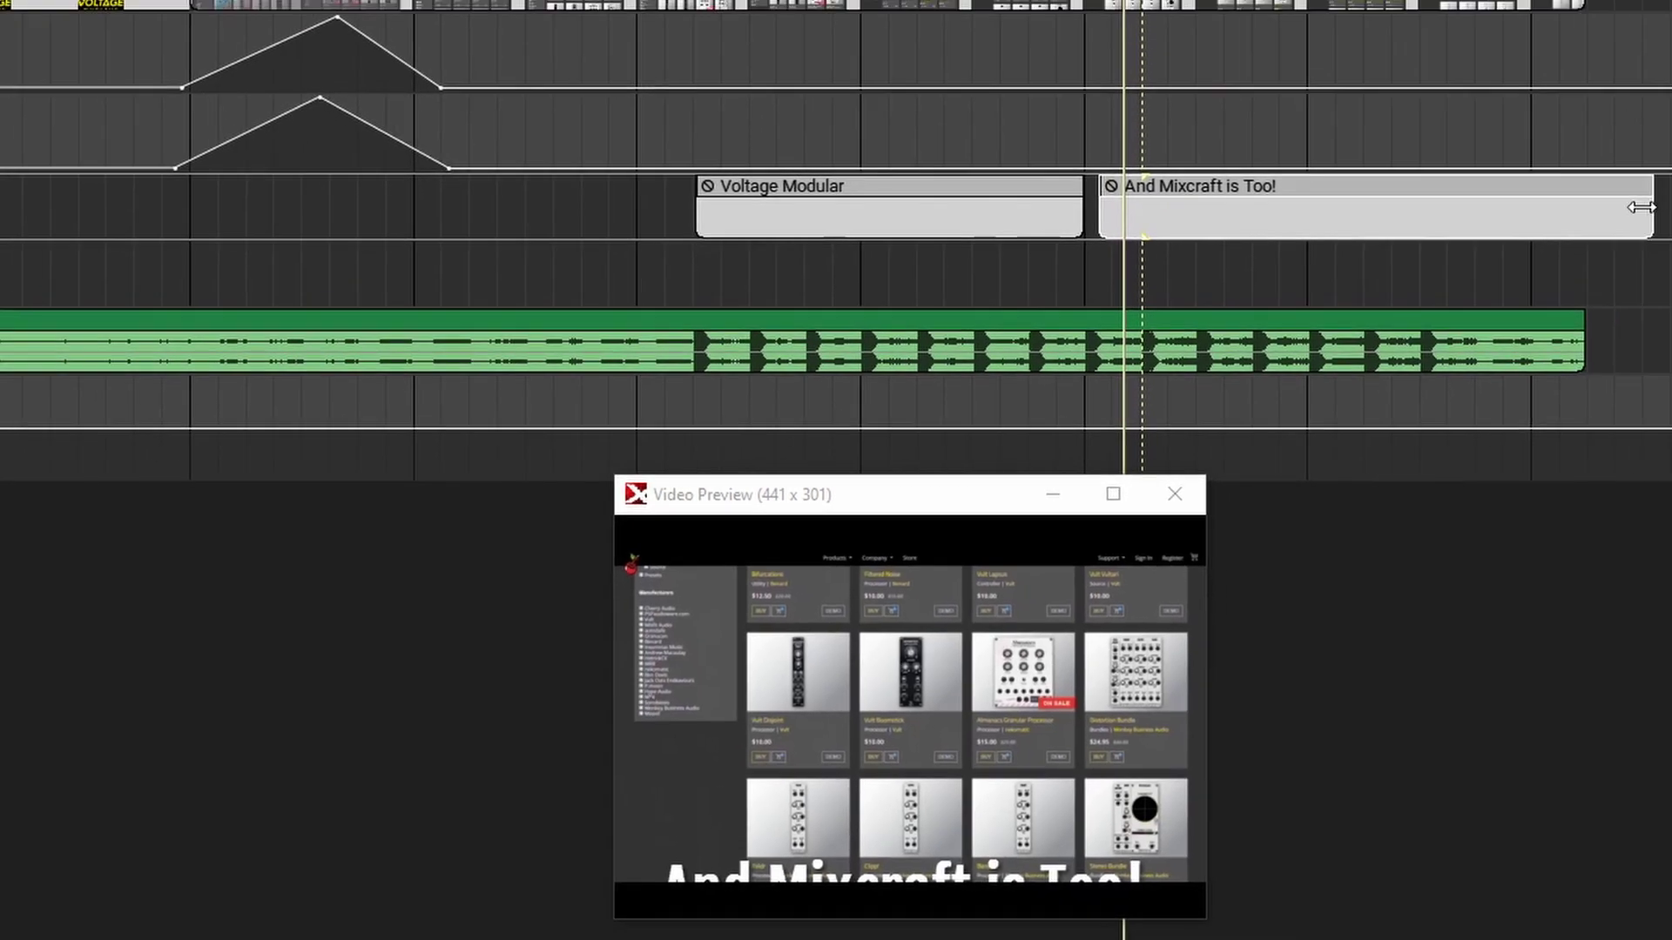
drag(1667, 196, 1142, 221)
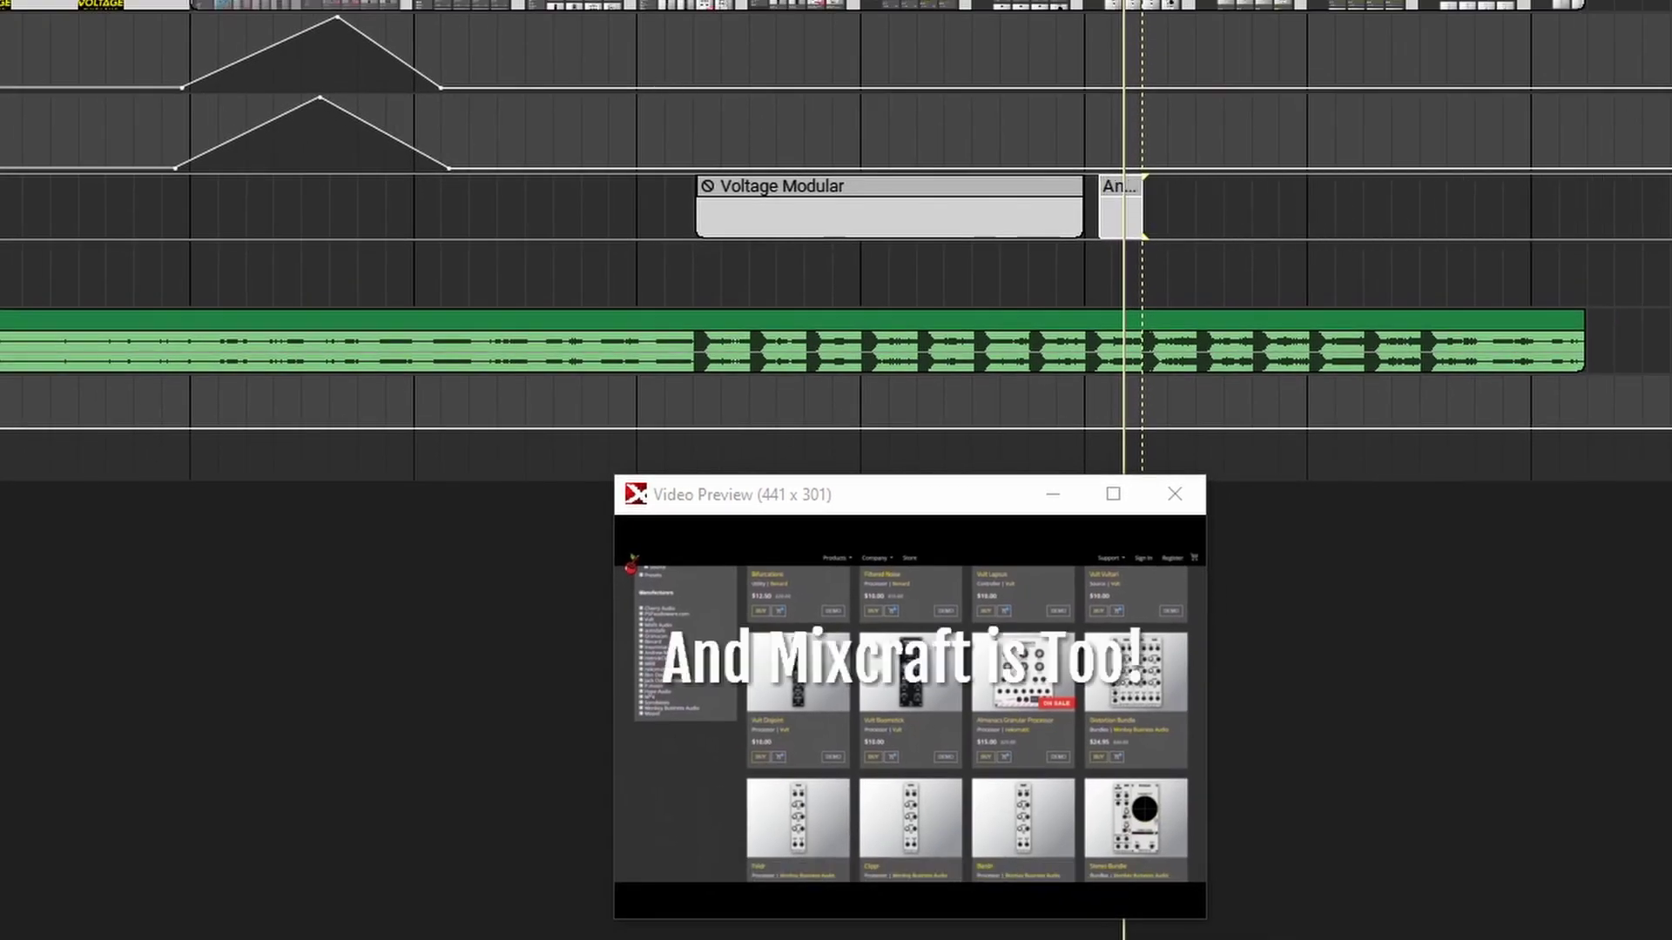
click(947, 206)
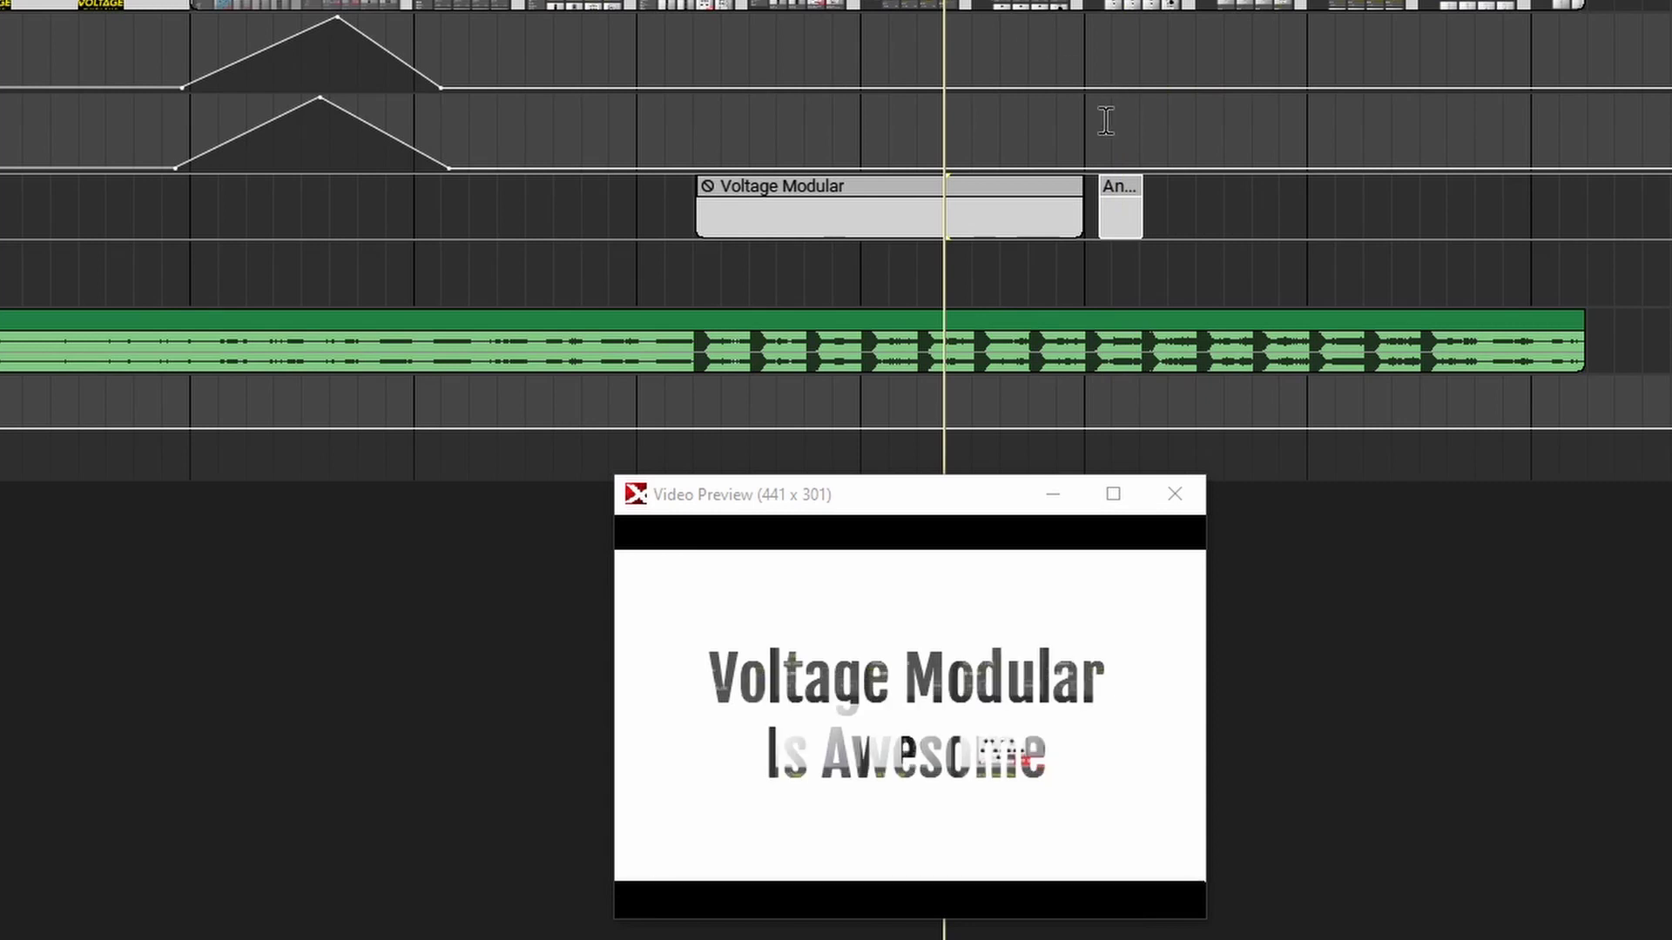
key(space)
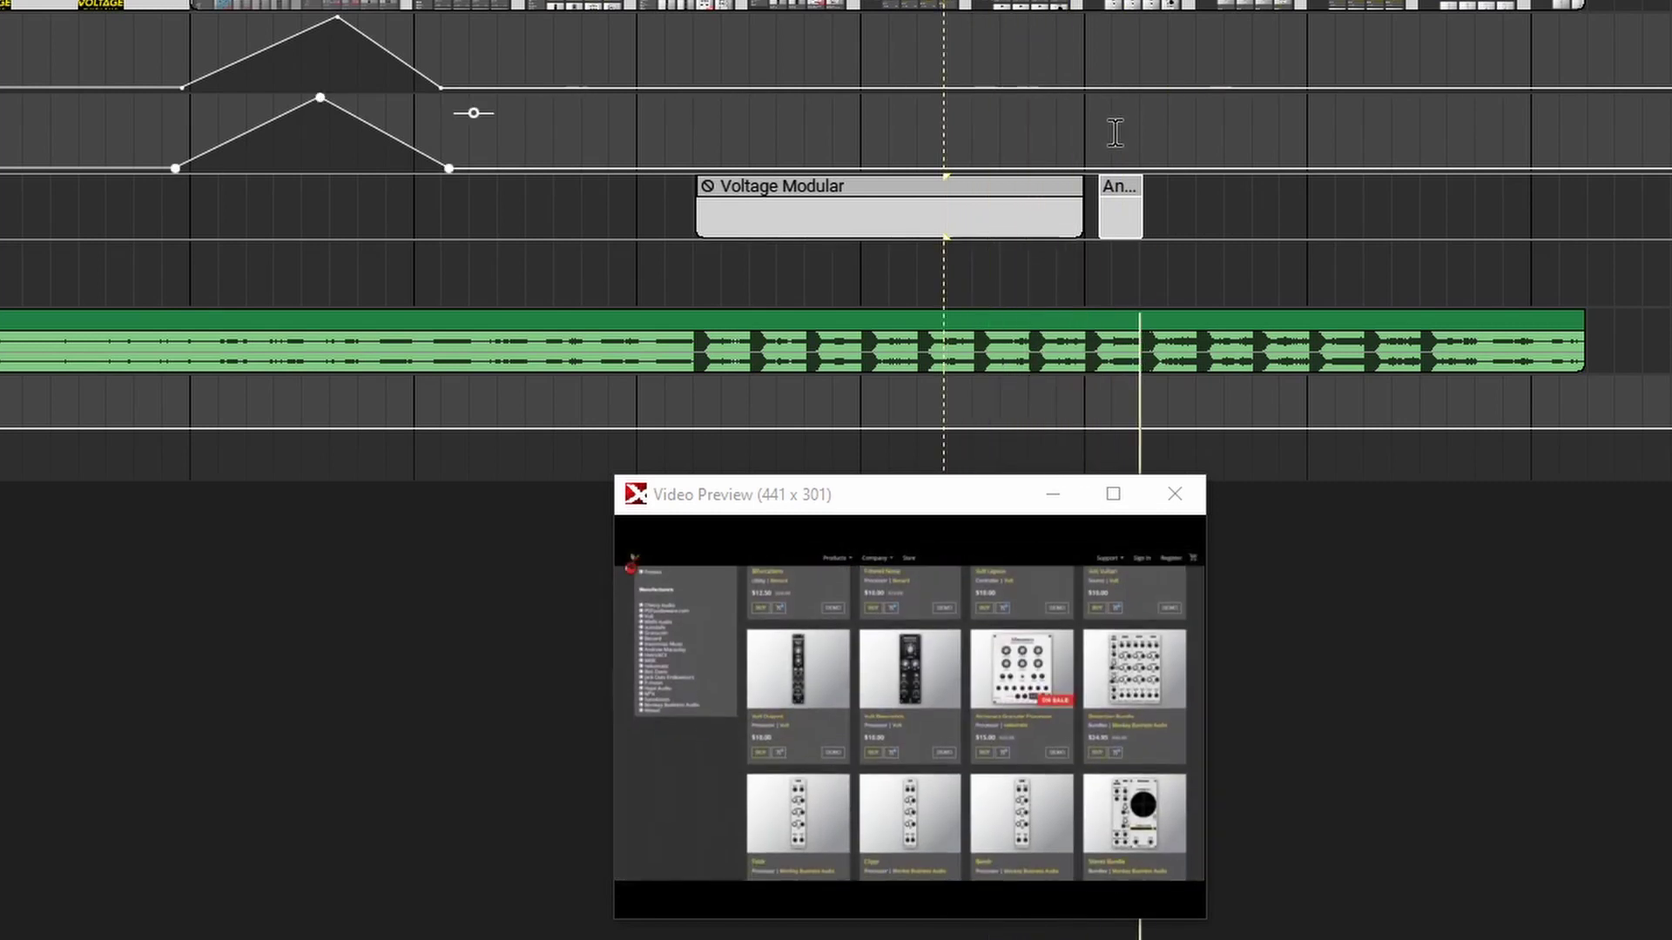
drag(1136, 207, 1578, 205)
click(981, 7)
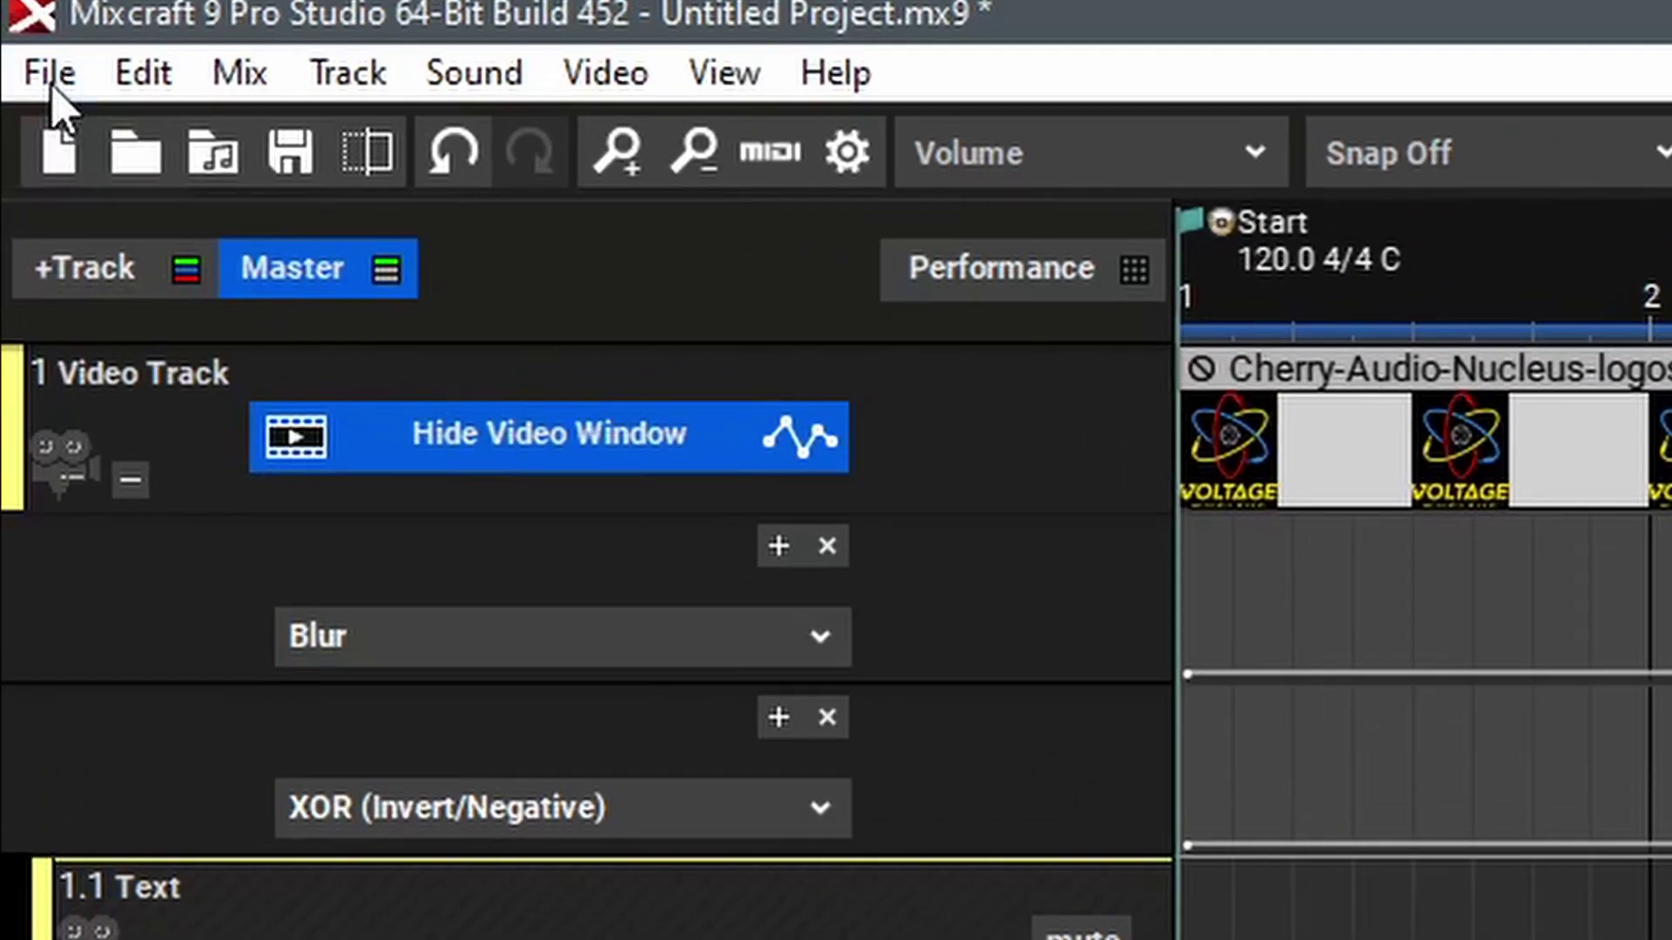
- Start an MP4 mixdown from the File menu and name the file 'my awesome video'
click(50, 75)
mouse_move(360, 488)
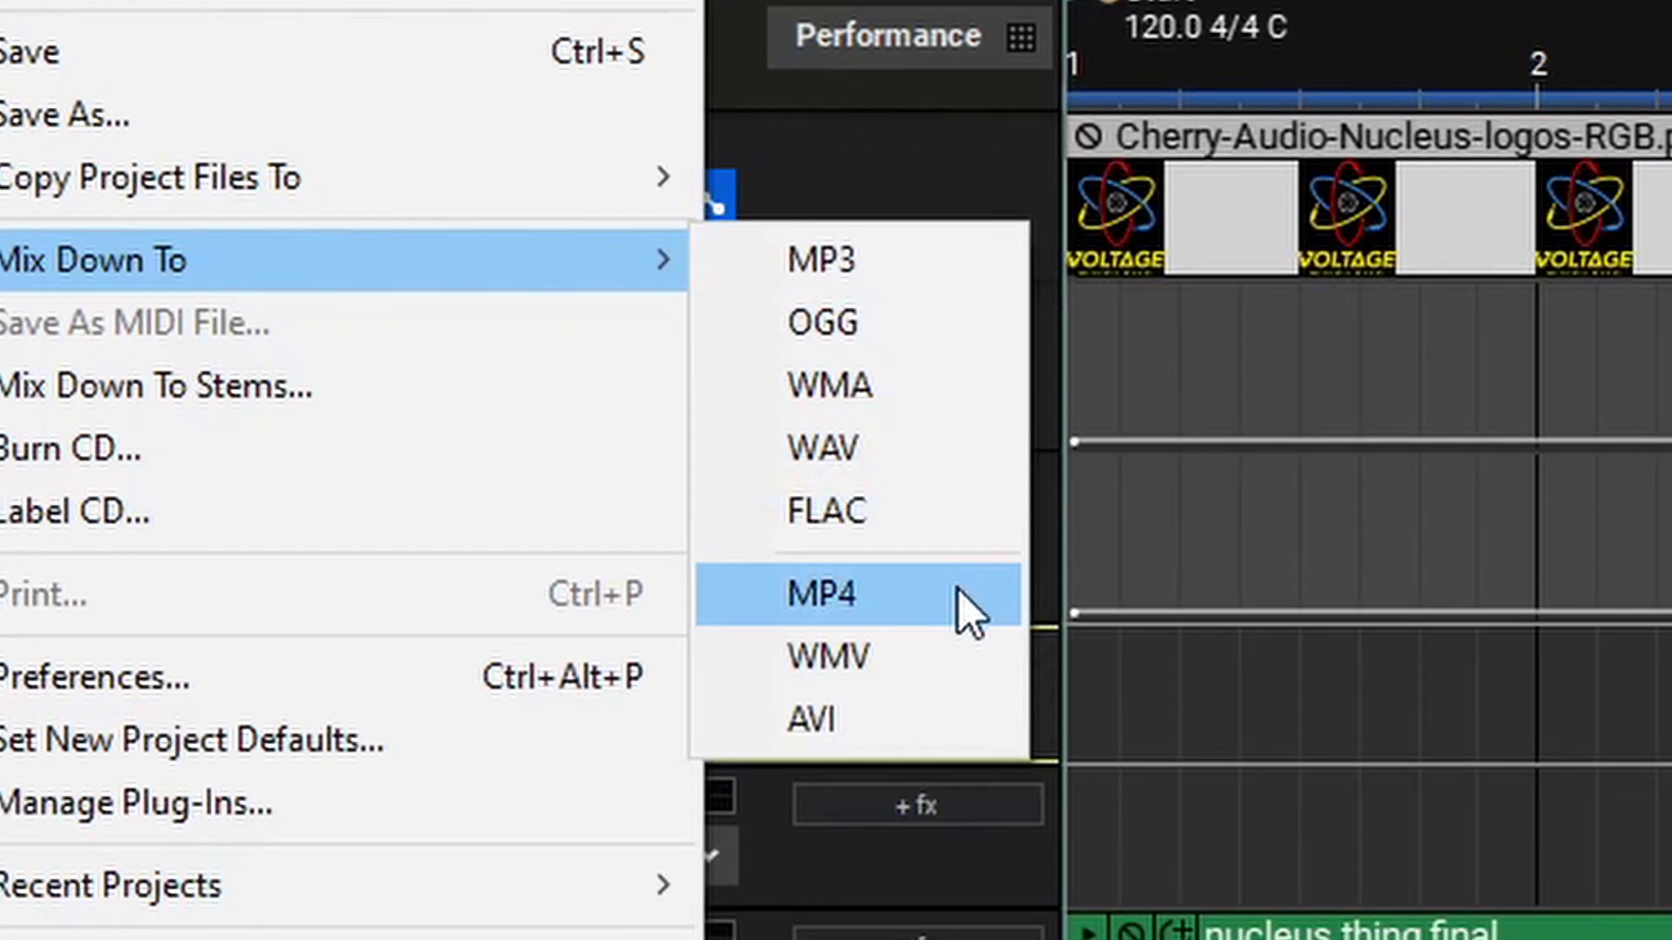
click(971, 609)
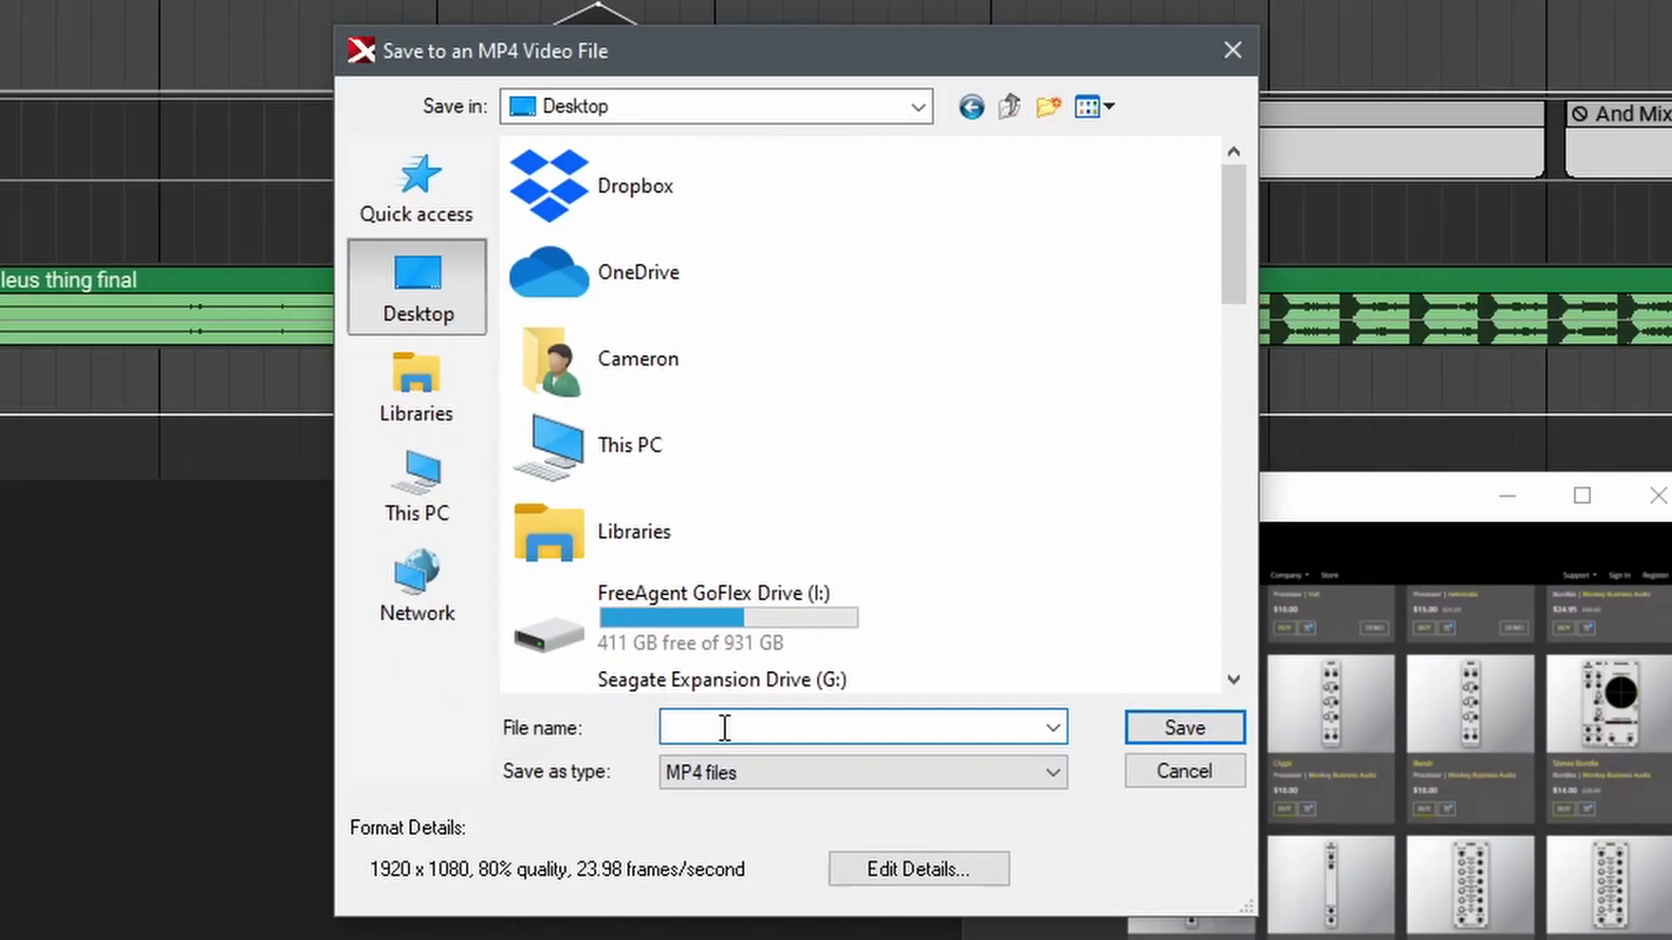
text(my awesome video)
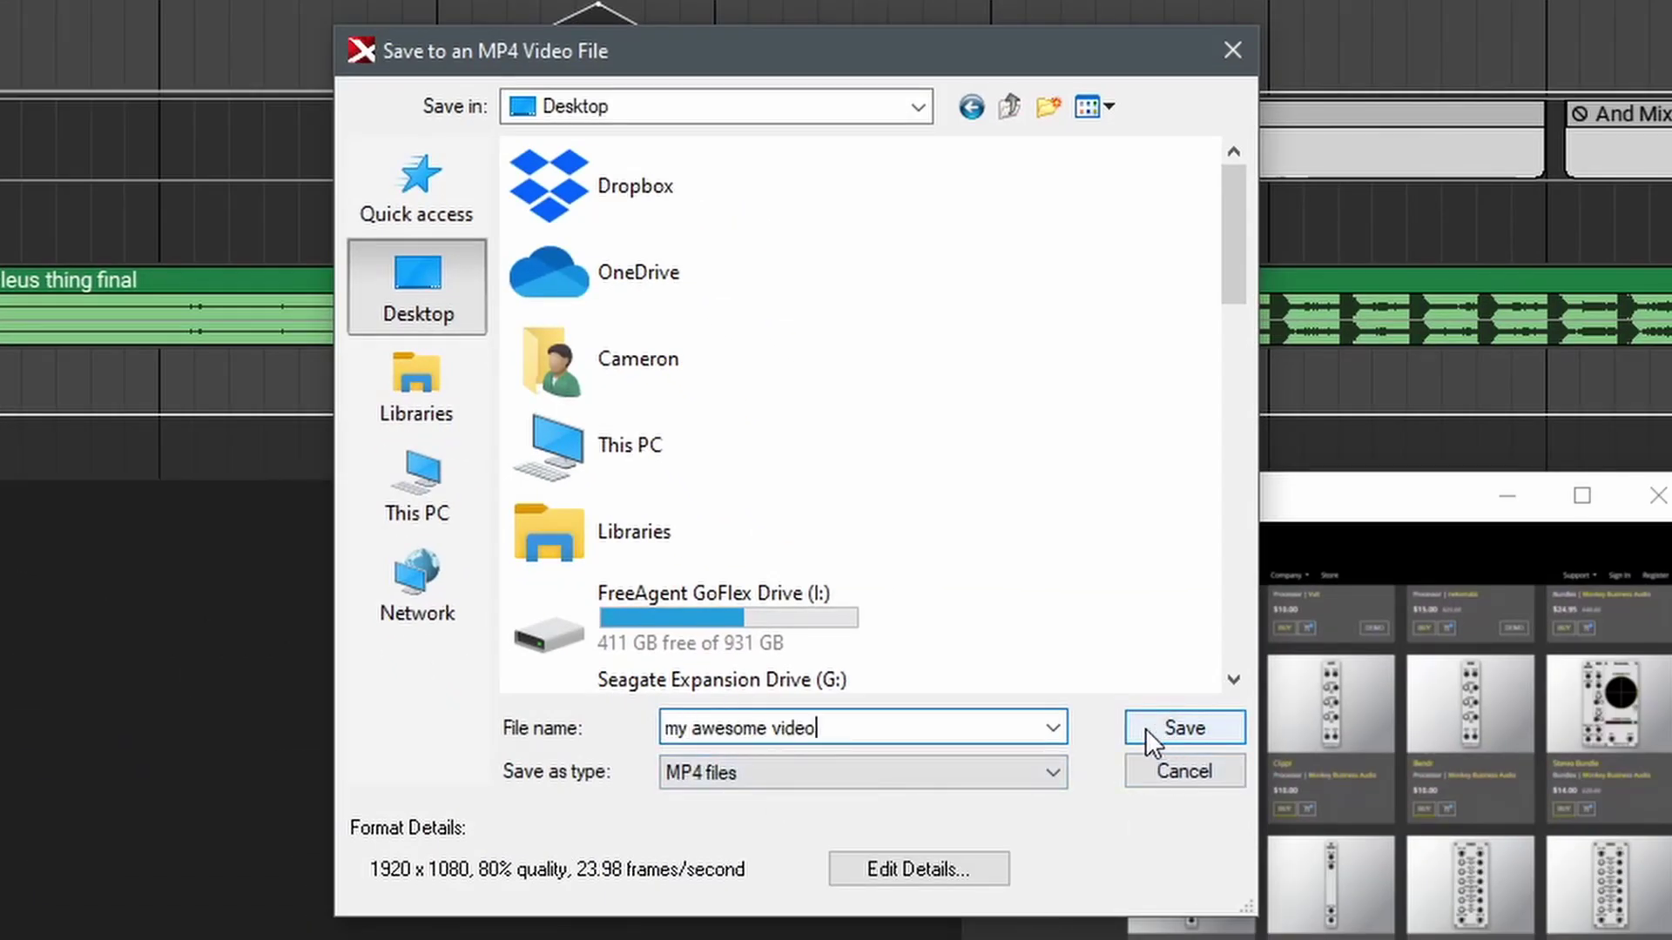
- Raise the MP4 preset quality to 100%, keeping 1920 x 1080 at 23.98 fps
click(870, 879)
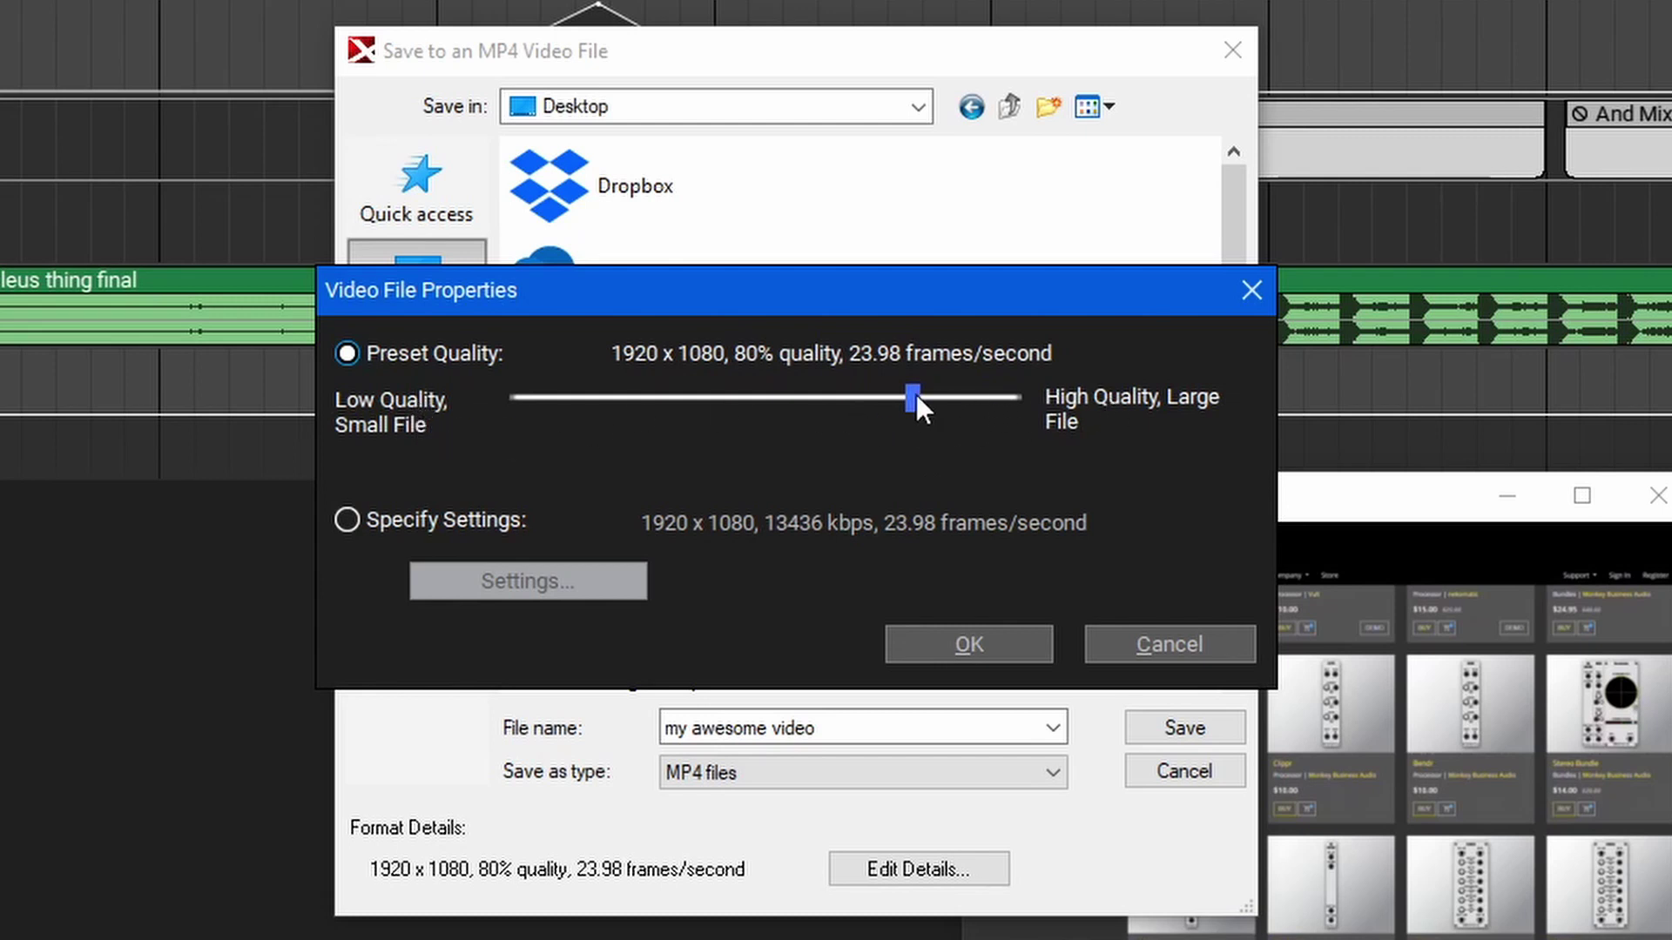
drag(912, 395, 1064, 405)
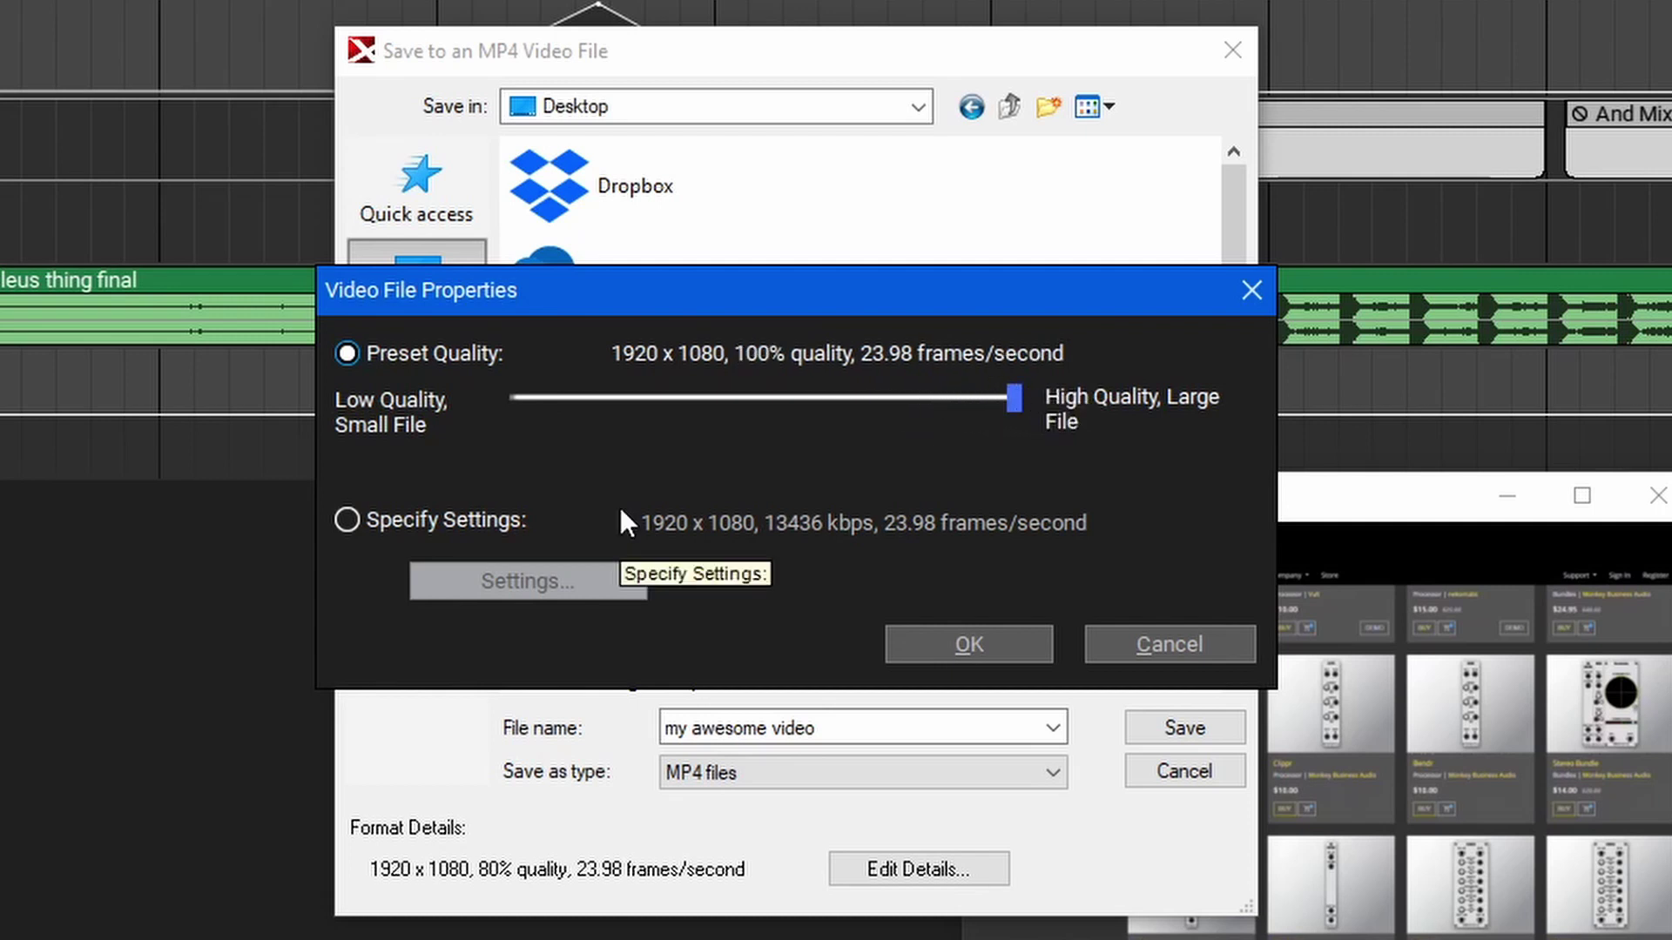
click(512, 520)
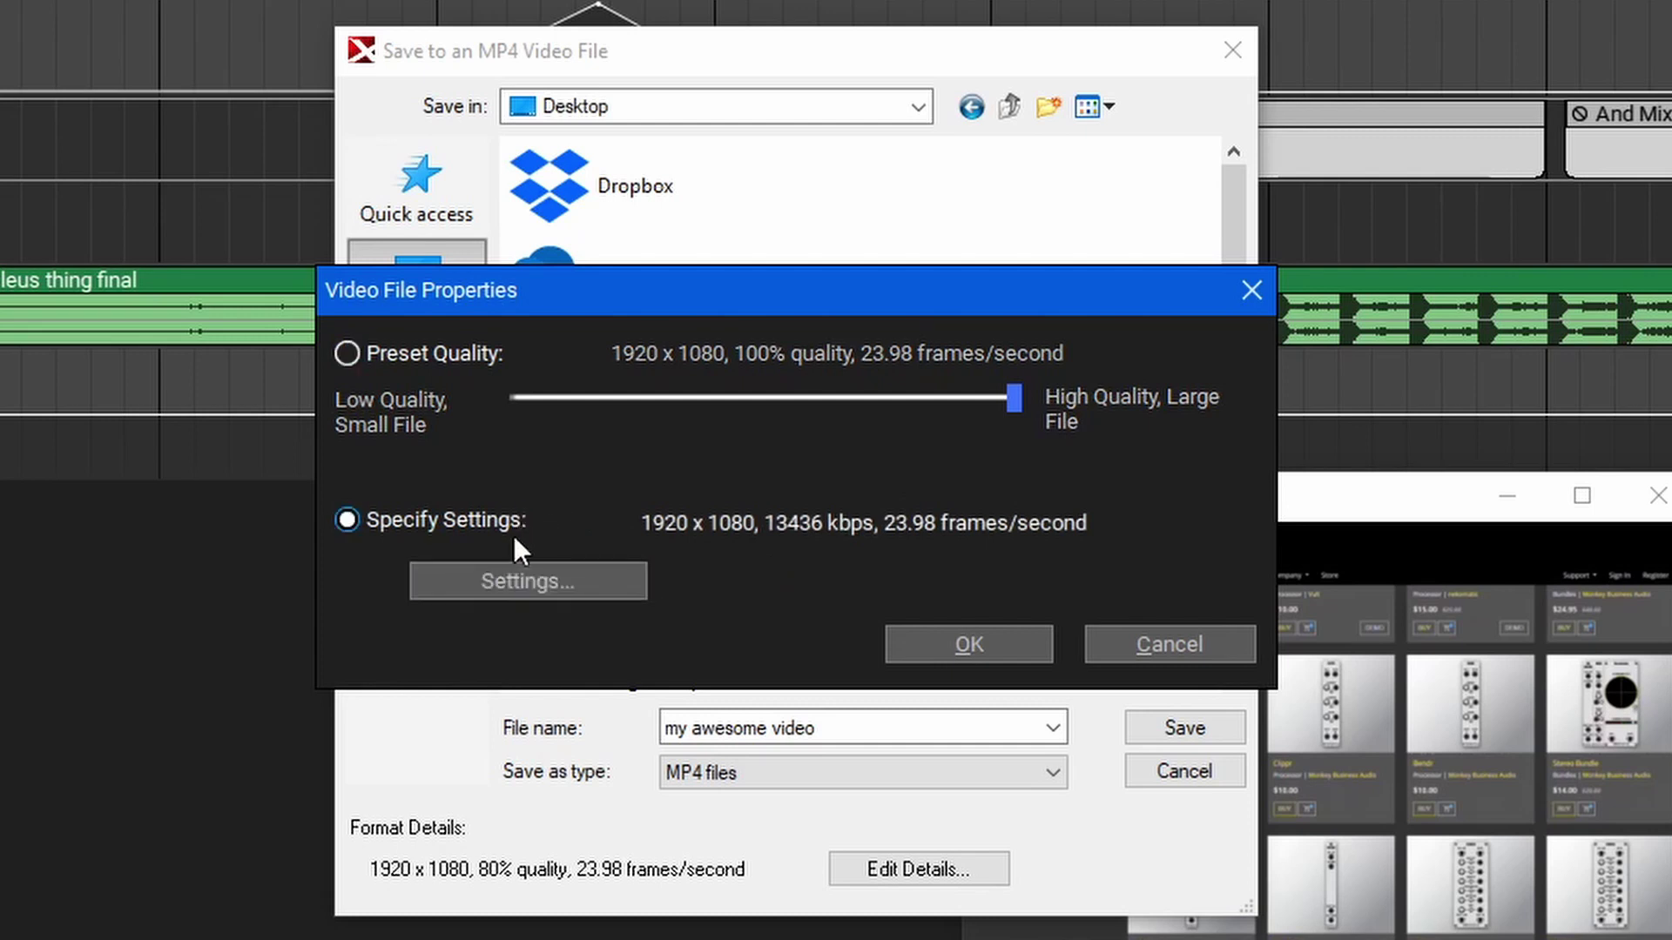
click(562, 582)
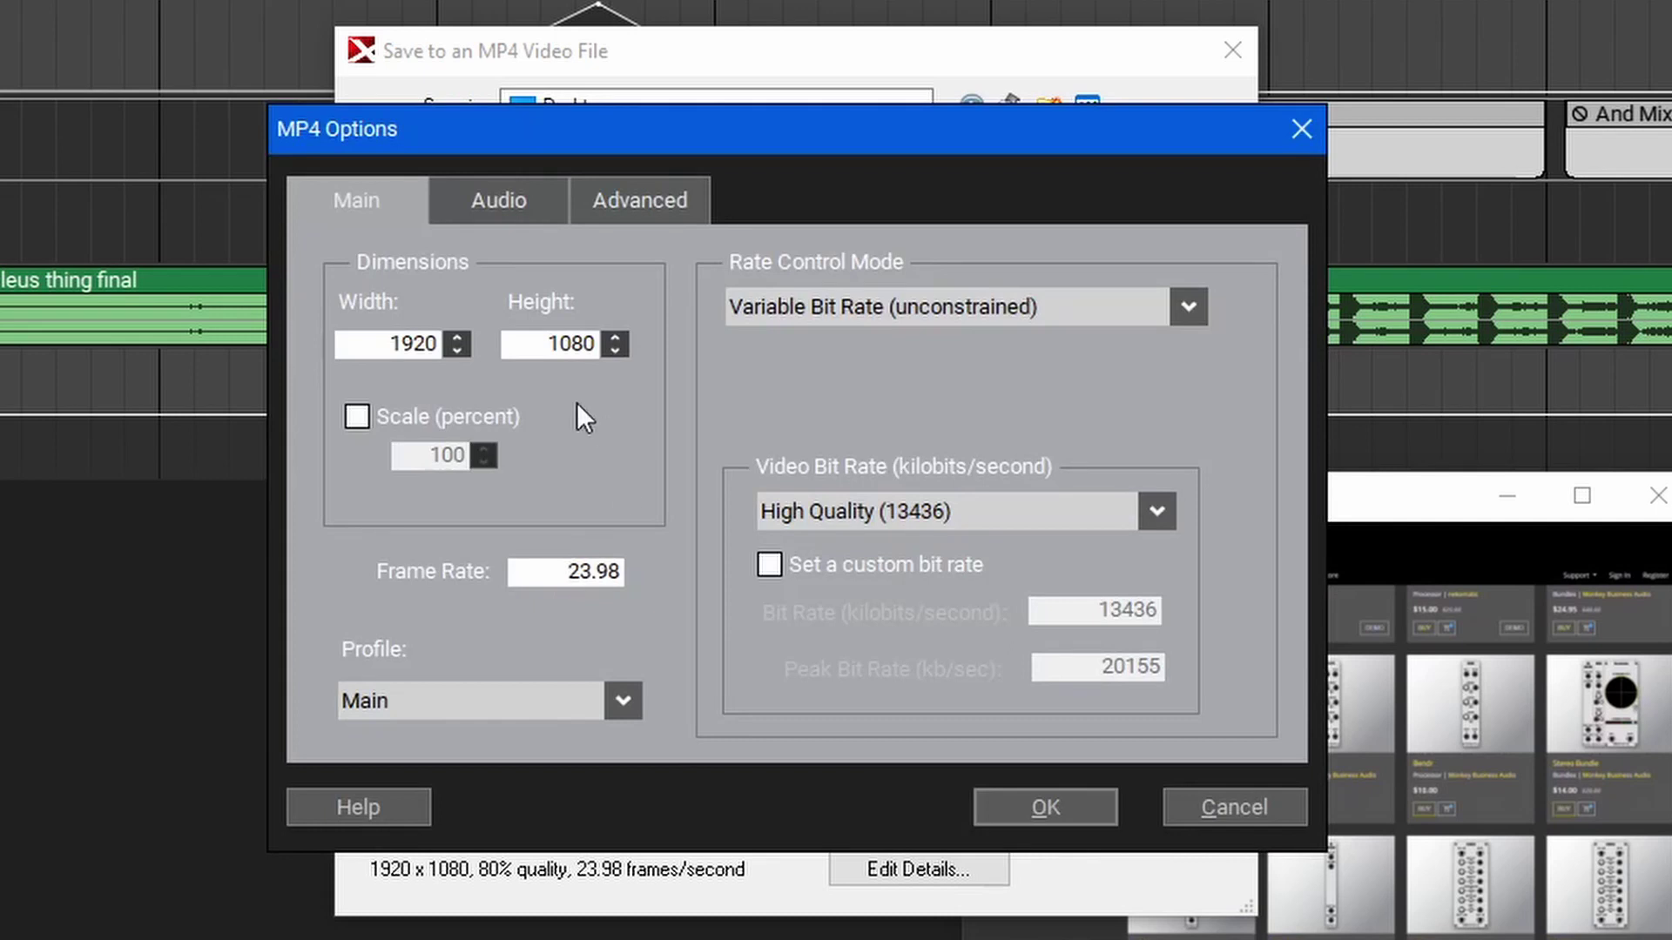
click(518, 216)
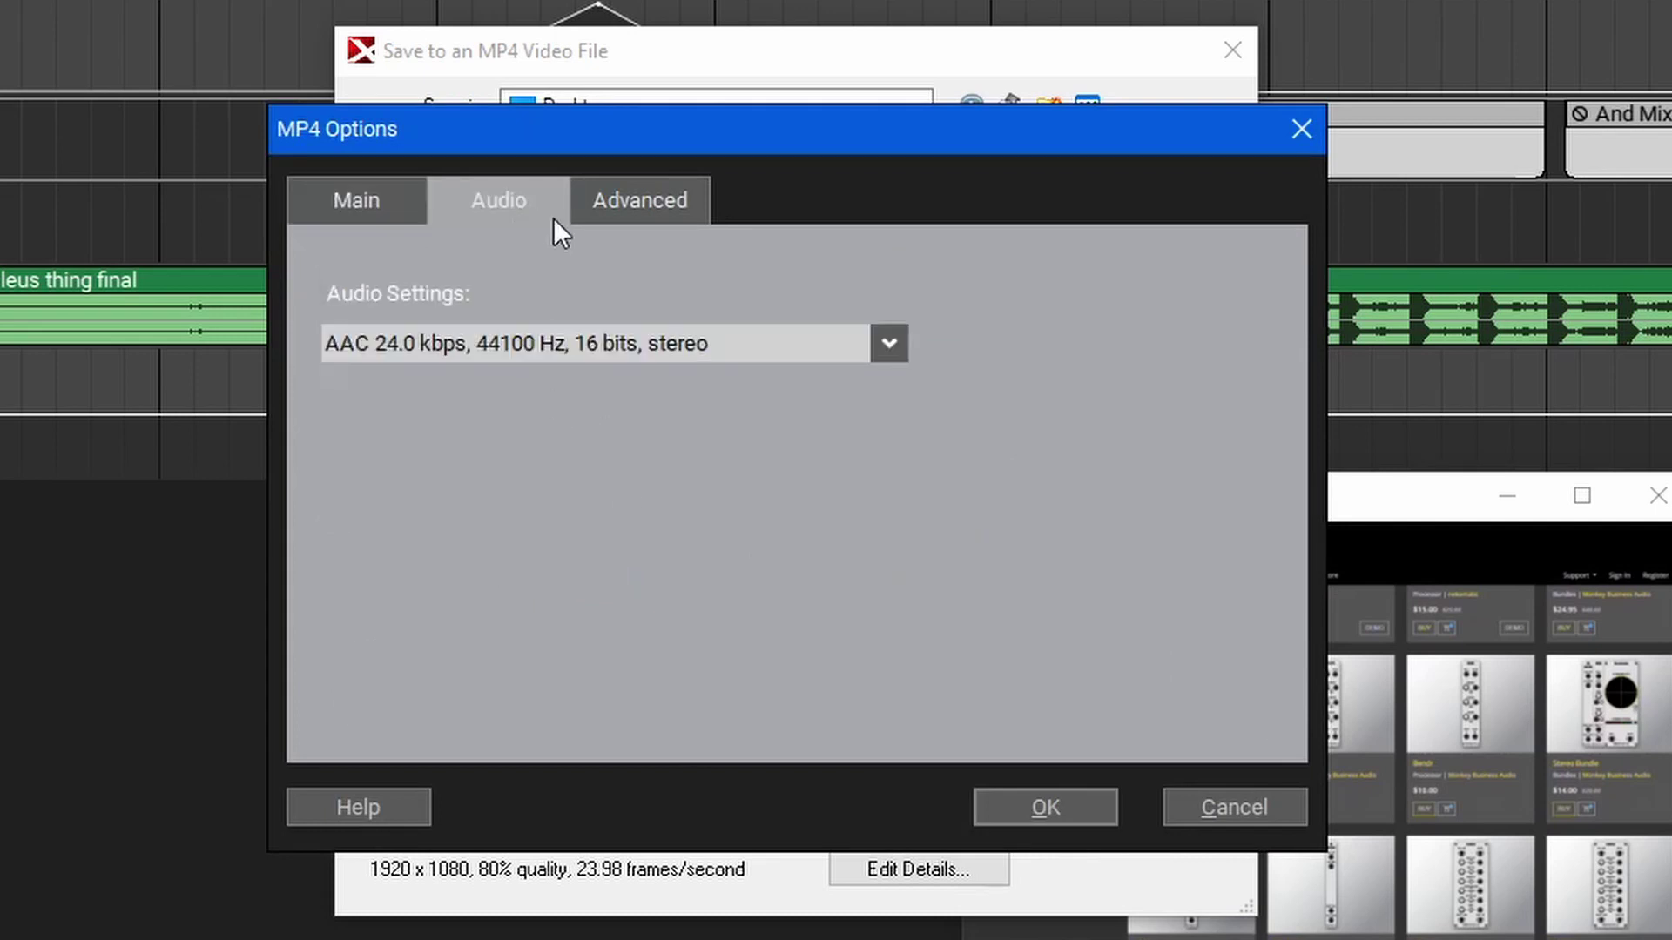
click(618, 222)
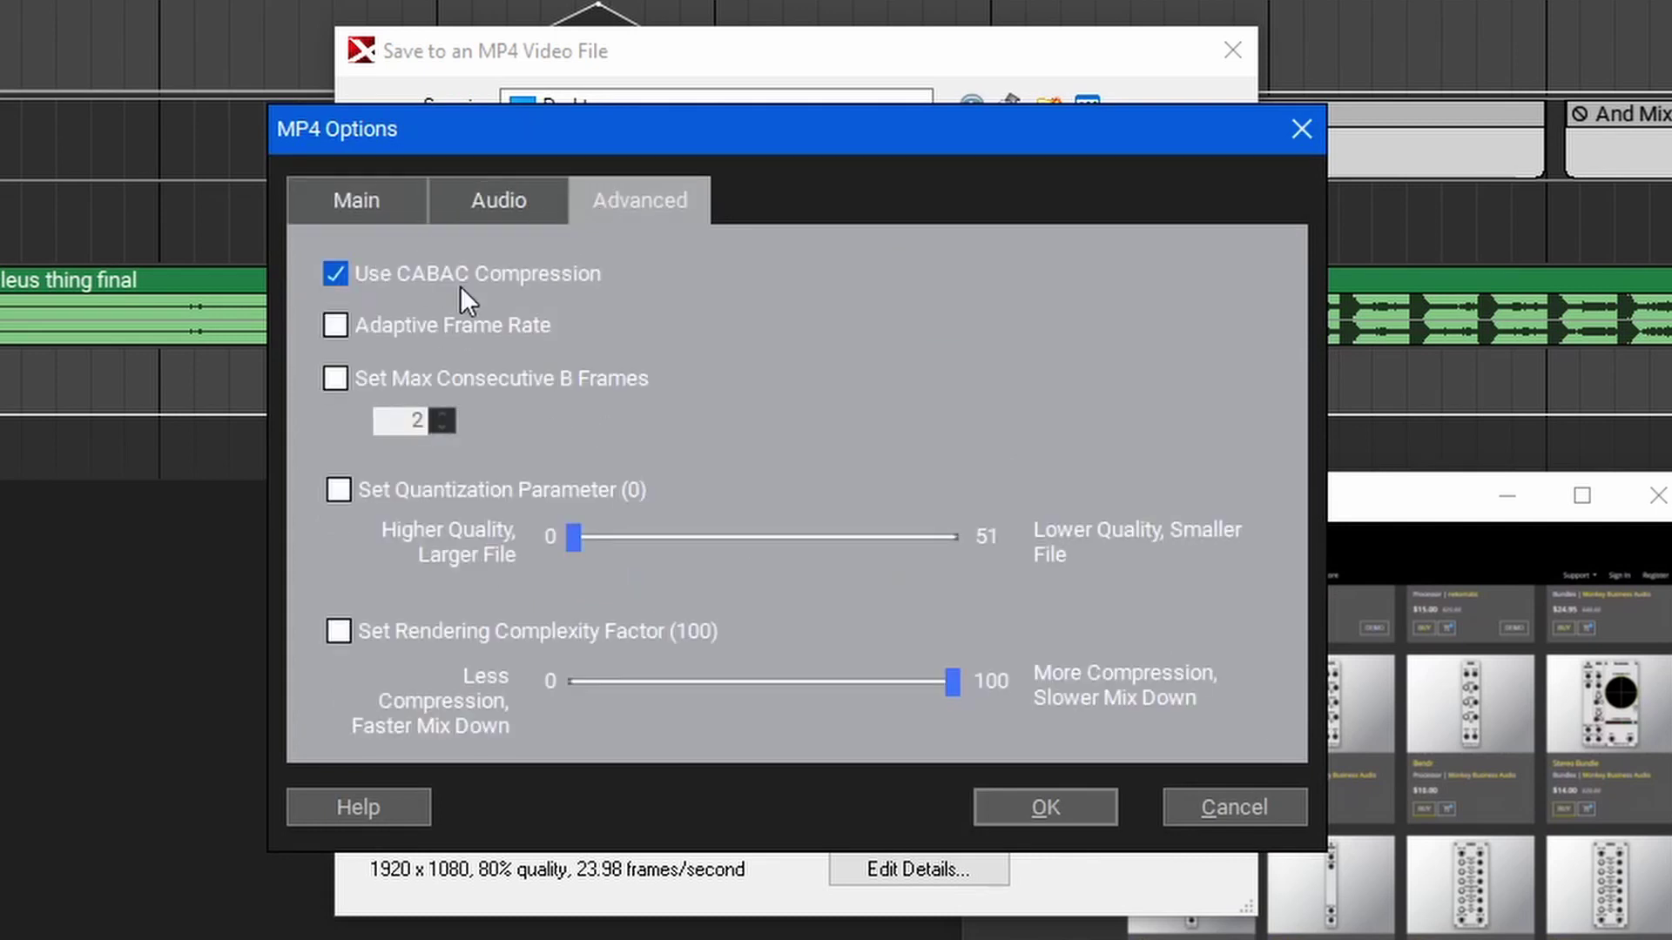
key(Escape)
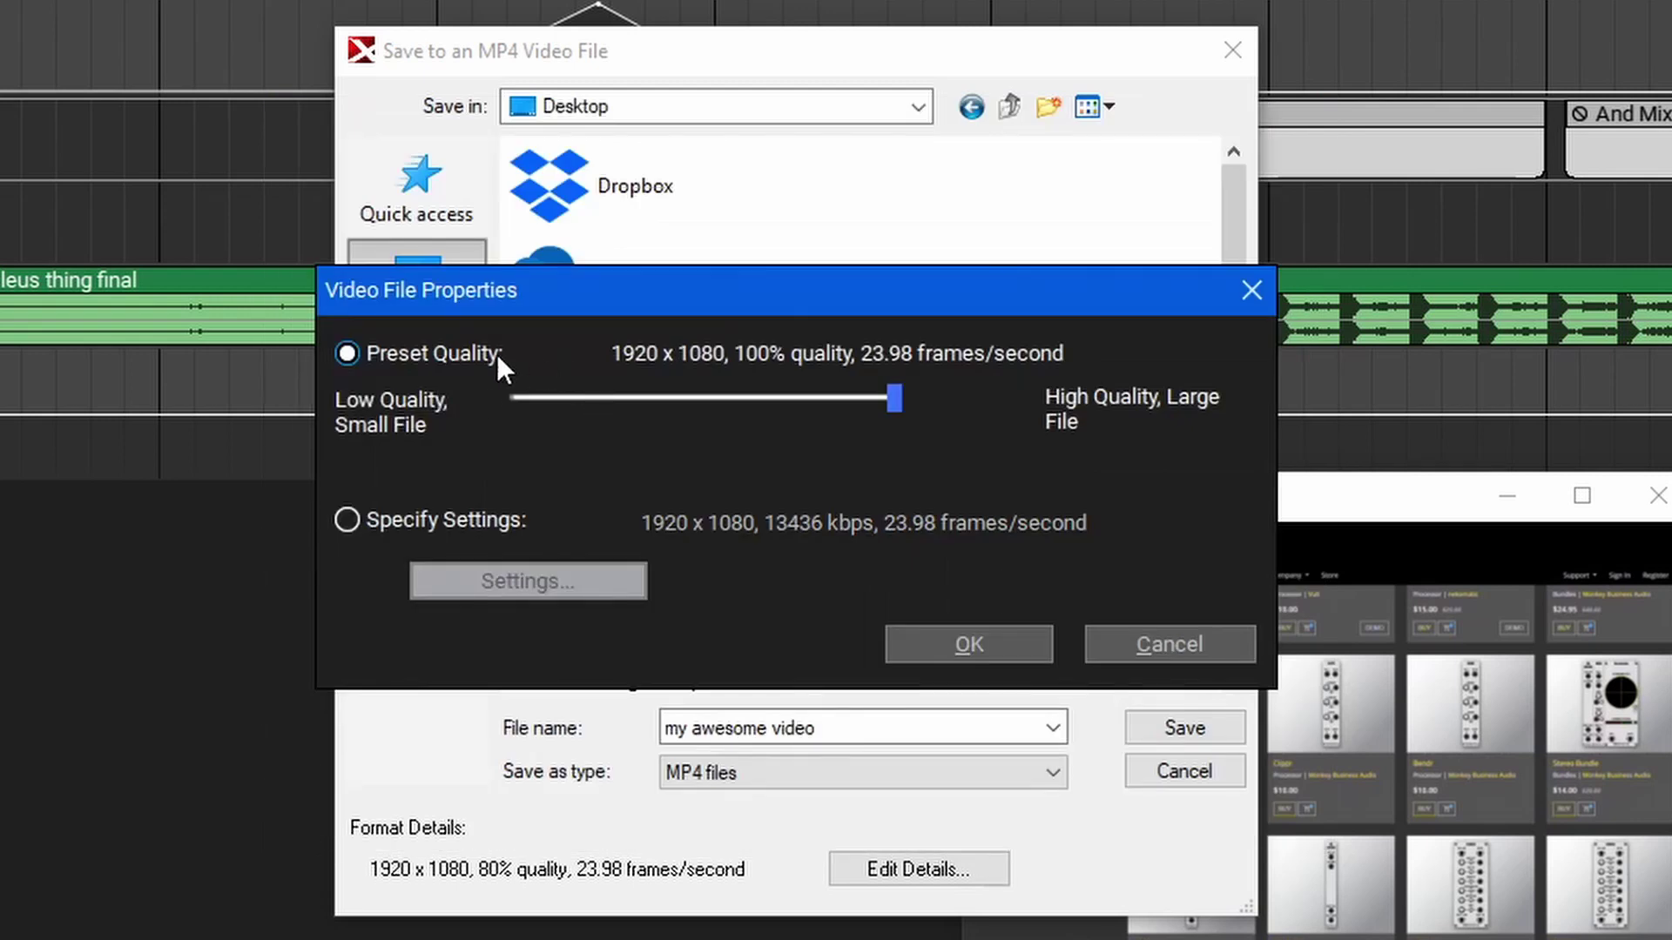
click(960, 641)
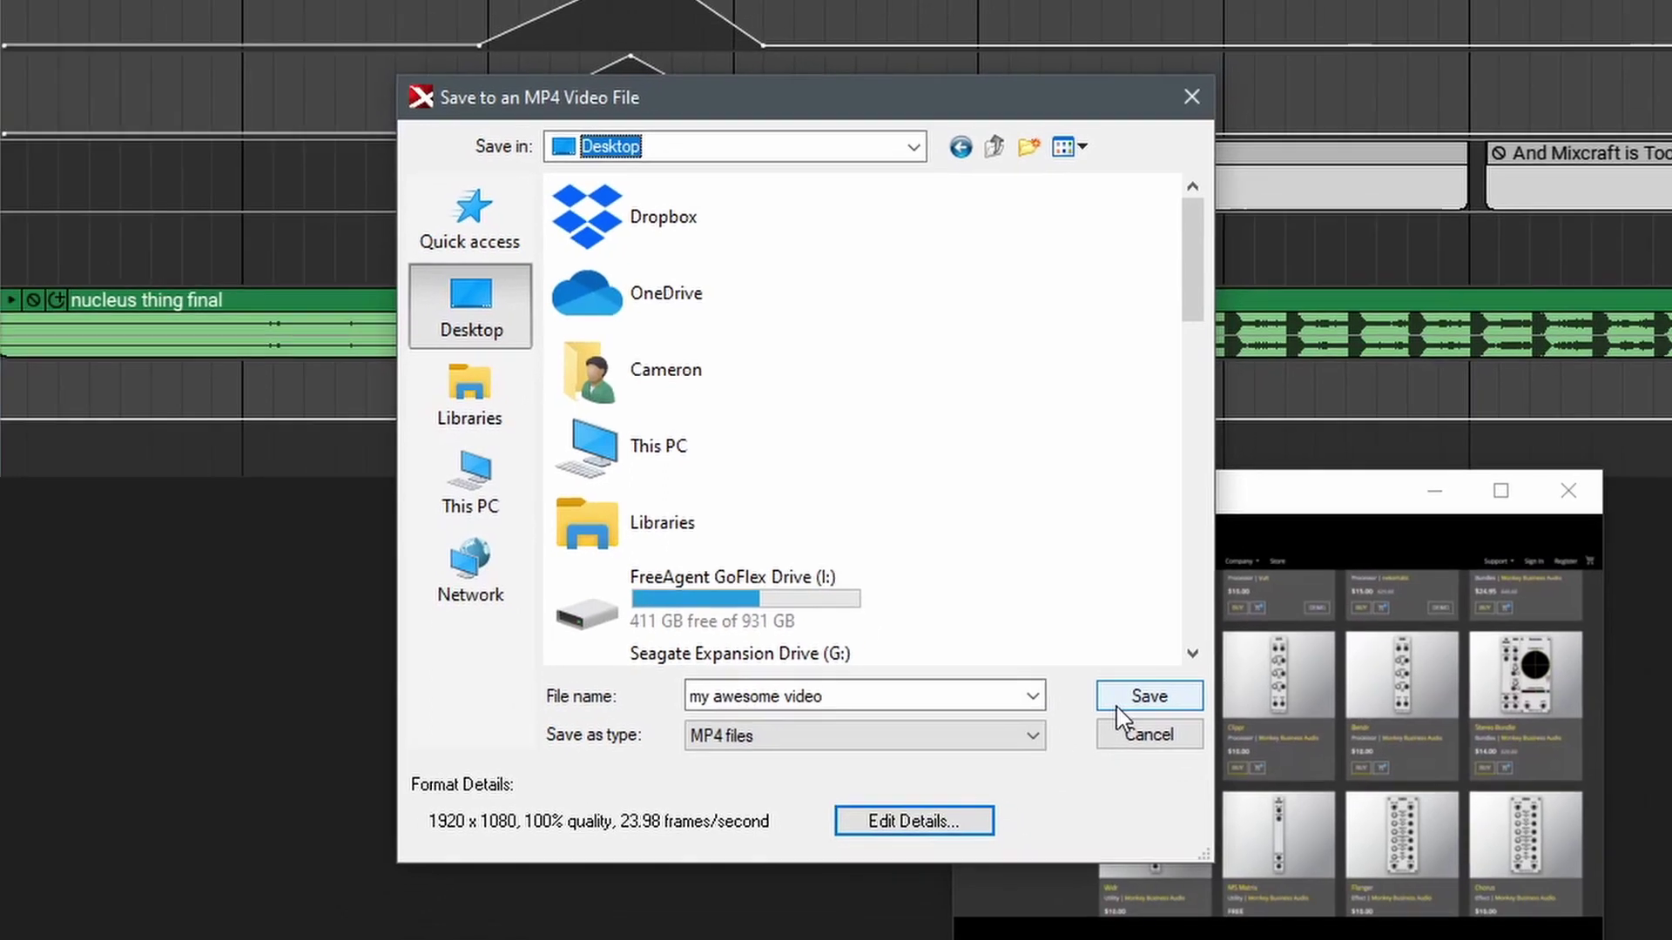
- Save the video as an MP4 file with the 100% quality settings
click(1147, 738)
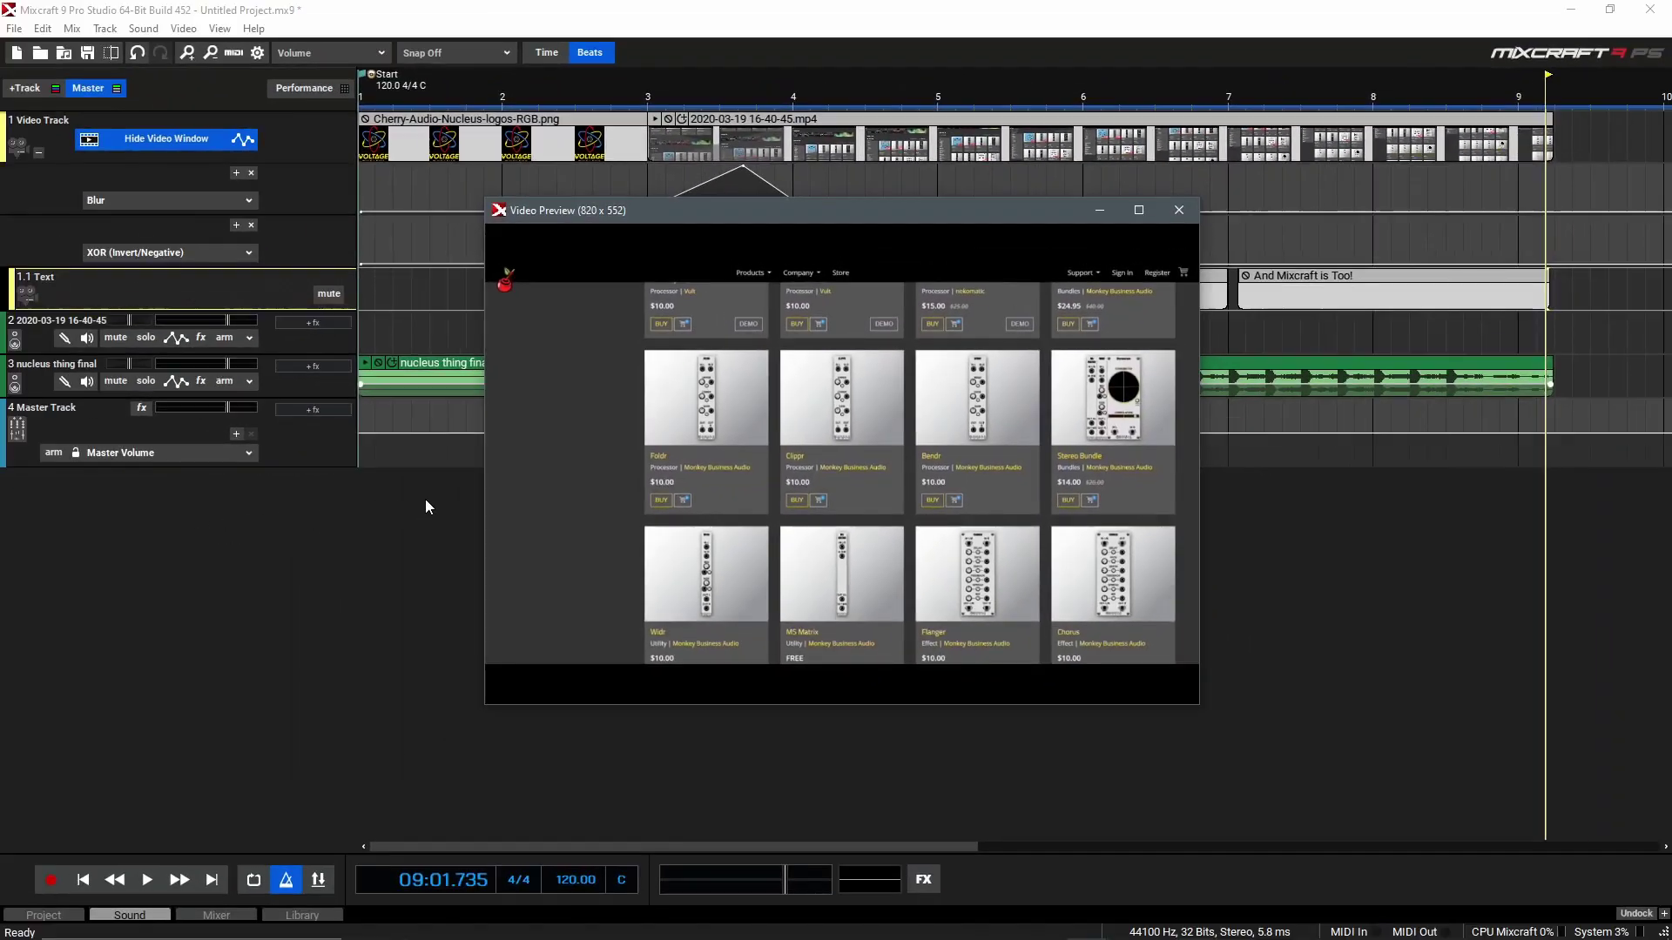